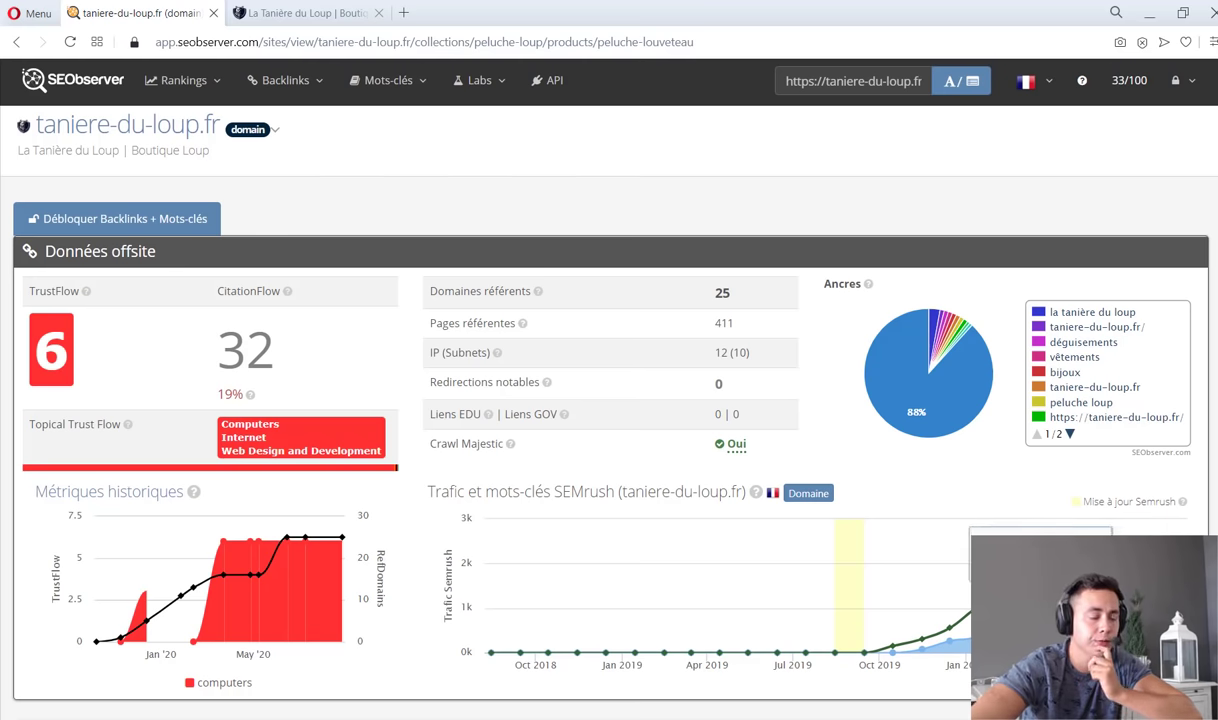
# Examine the domain report for taniere-du-loup.fr: SEMrush traffic, historical metrics, keyword positions, anchors, top pages and backlinks.
pyautogui.scroll(-5, 940, 413)
pyautogui.scroll(3, 940, 413)
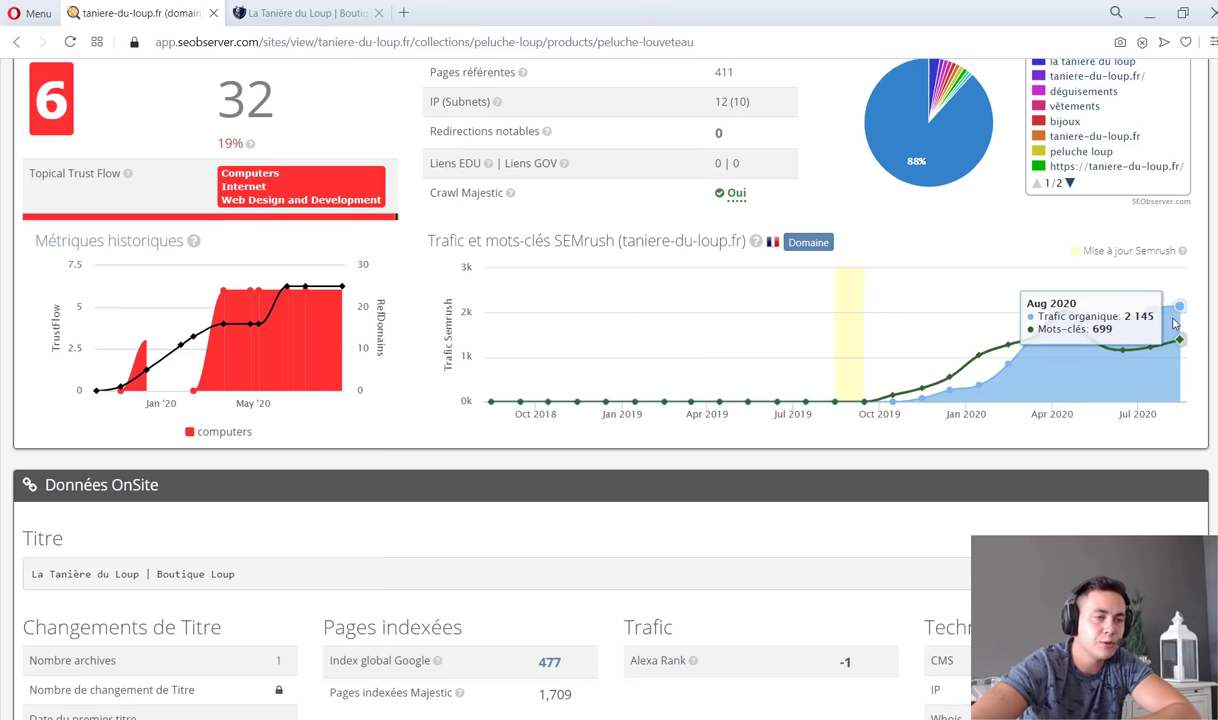
pyautogui.scroll(-8, 748, 490)
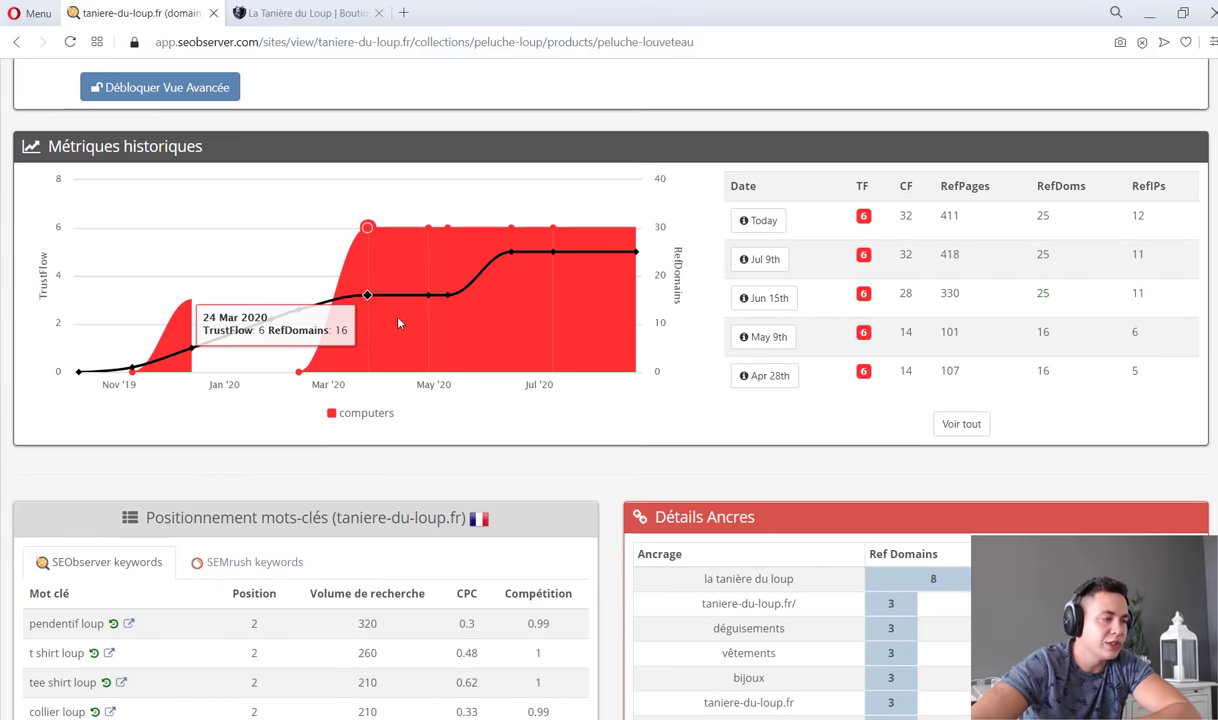
pyautogui.scroll(-3, 399, 323)
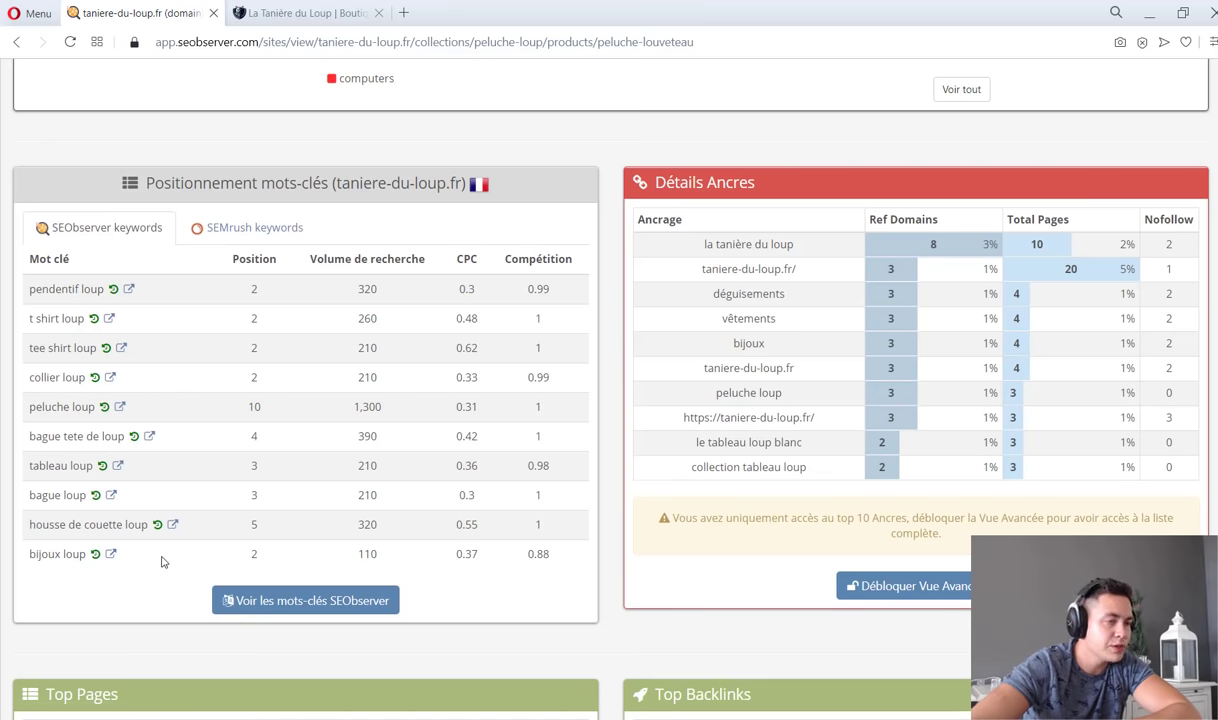
pyautogui.scroll(-3, 431, 317)
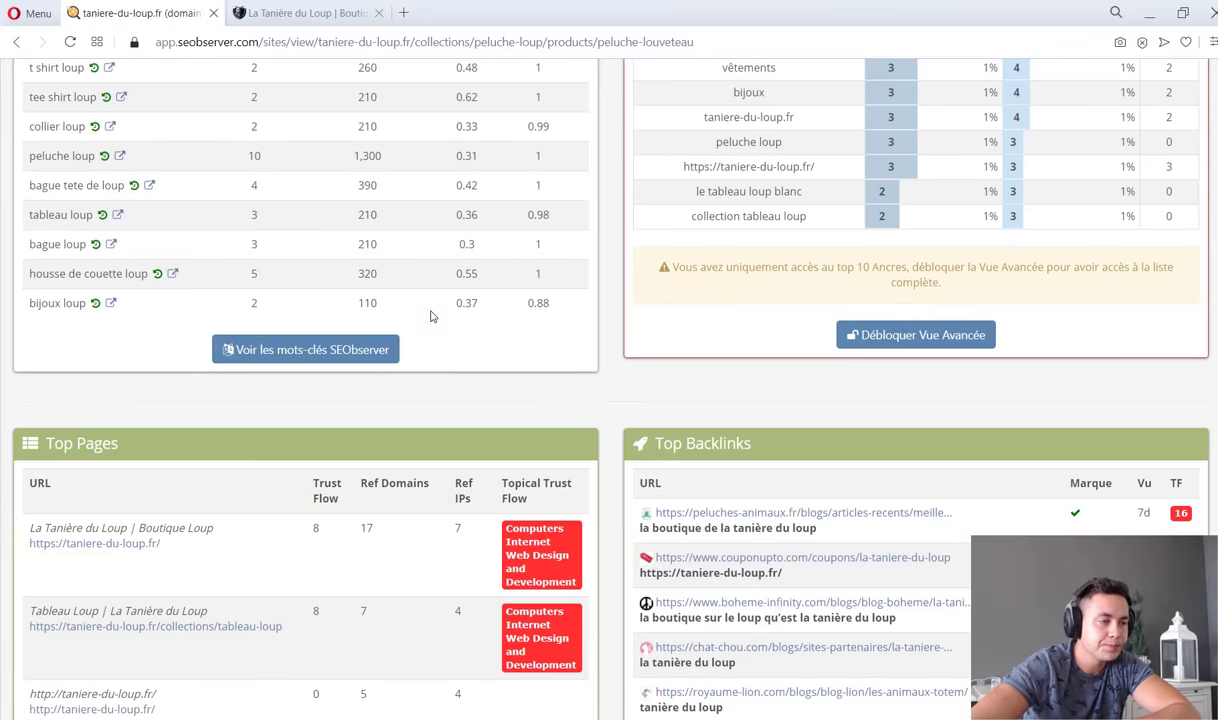
pyautogui.scroll(2, 435, 318)
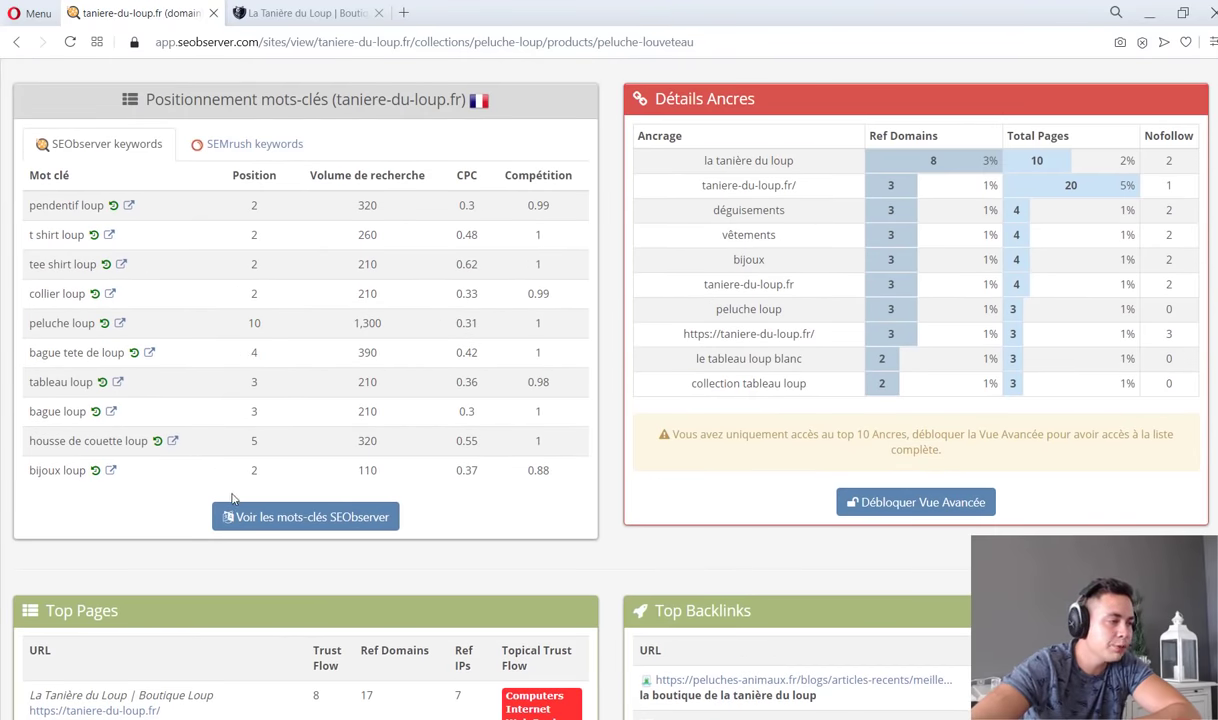
pyautogui.scroll(-3, 571, 462)
pyautogui.scroll(1, 443, 341)
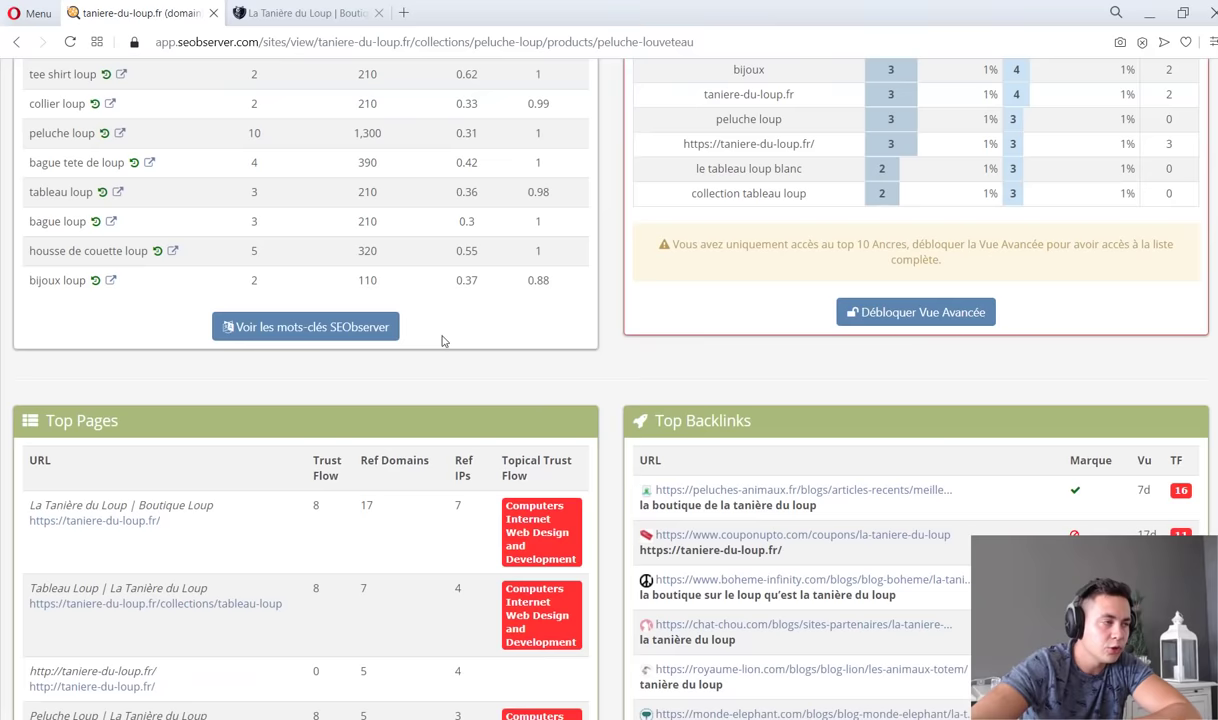
pyautogui.scroll(1, 443, 341)
# Open the full SEObserver keyword list for taniere-du-loup.fr and review it down to the "doudou loup" row.
pyautogui.click(255, 430)
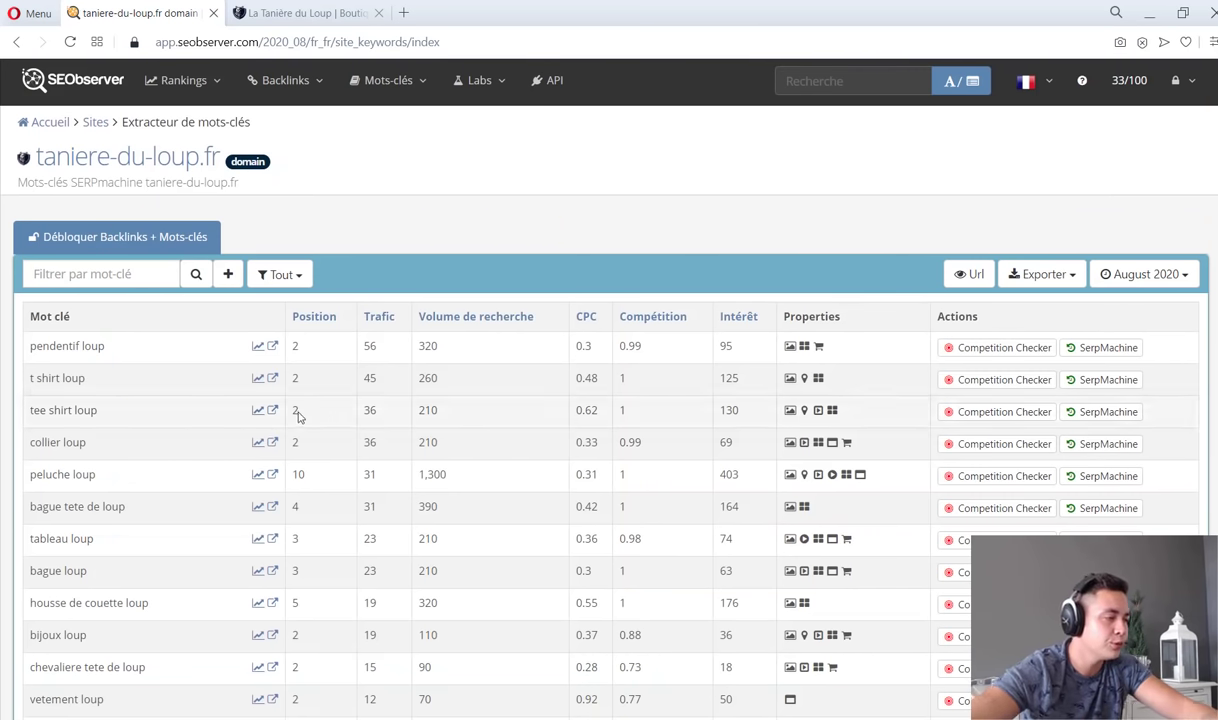
pyautogui.scroll(-3, 190, 460)
pyautogui.scroll(-2, 143, 410)
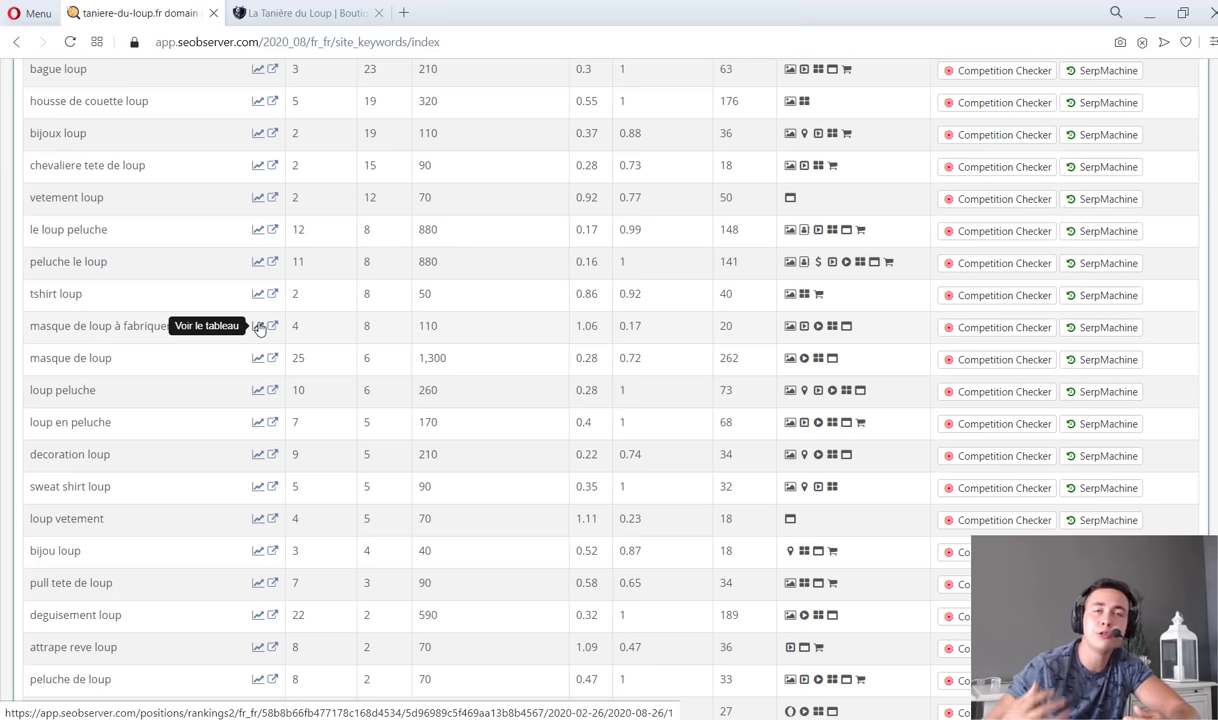
pyautogui.scroll(-3, 250, 440)
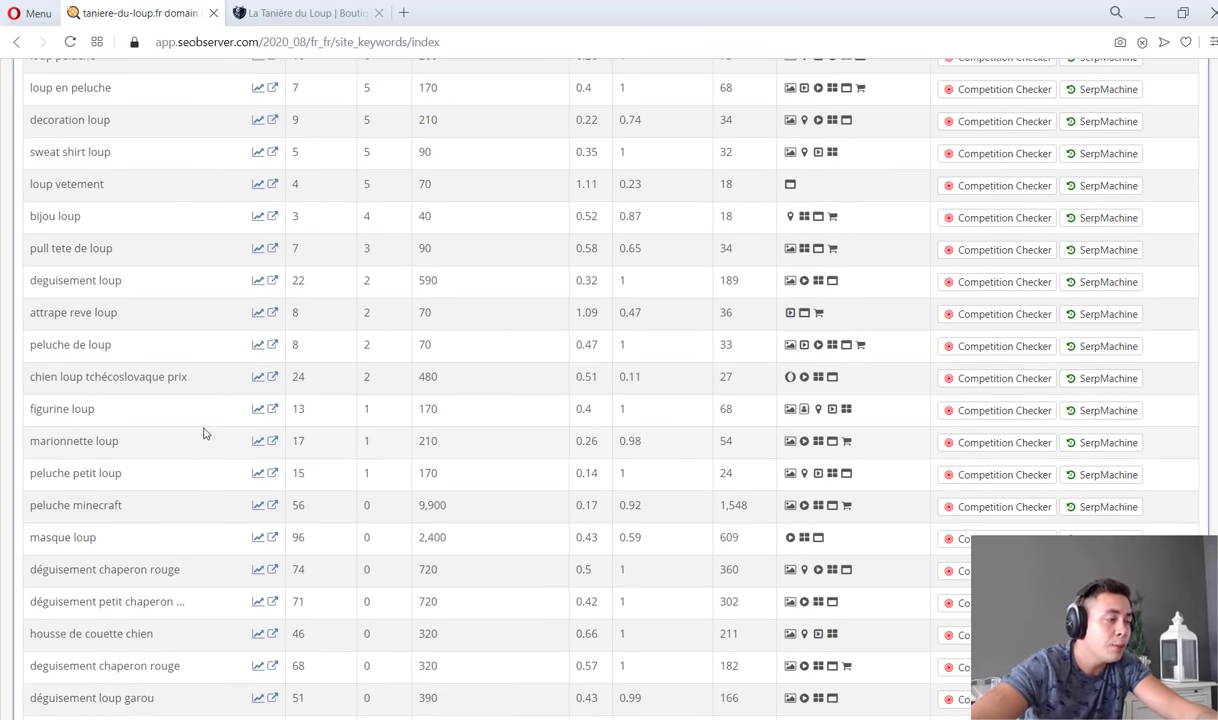
pyautogui.scroll(-3, 182, 541)
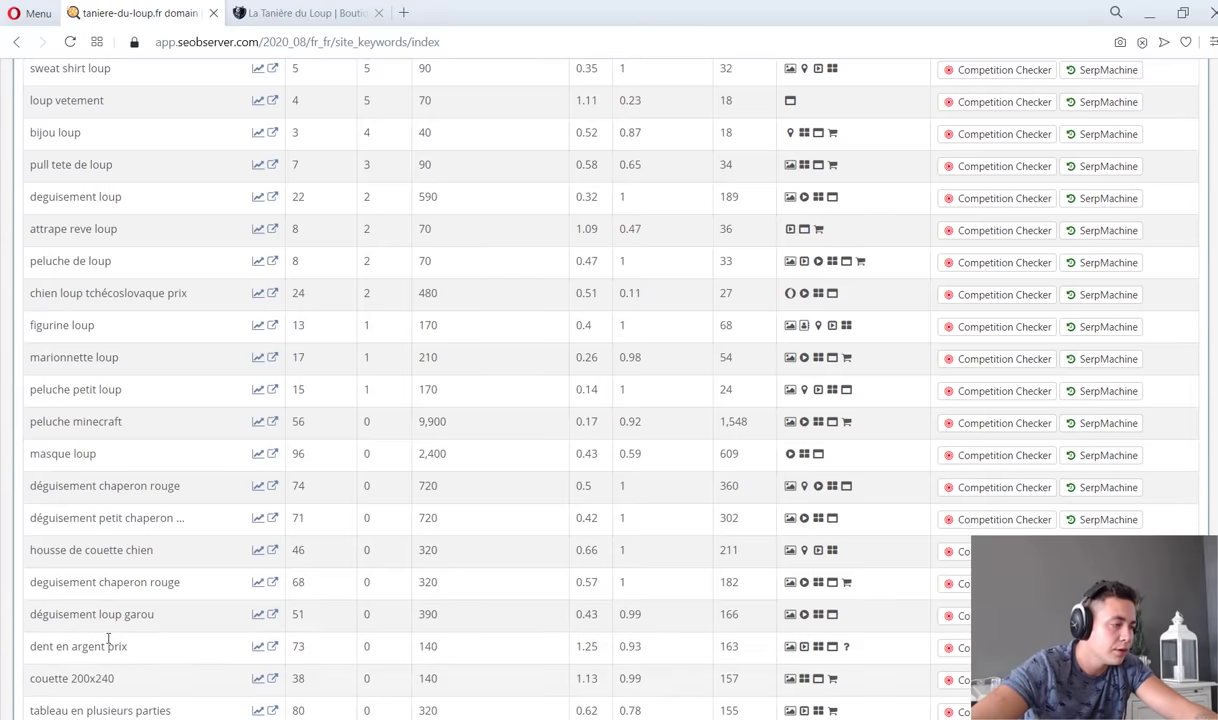
pyautogui.scroll(-1, 125, 567)
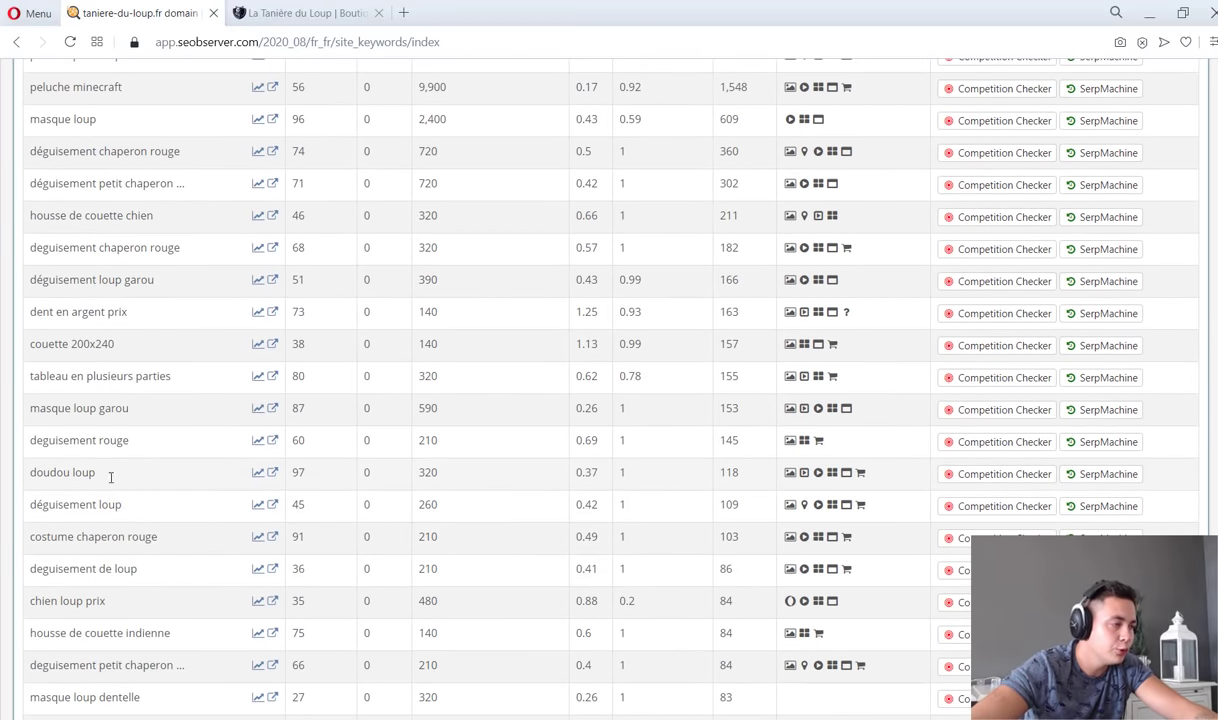
# Open the Google results for the keyword "doudou loup" from its row and review the competing pages.
pyautogui.click(272, 473)
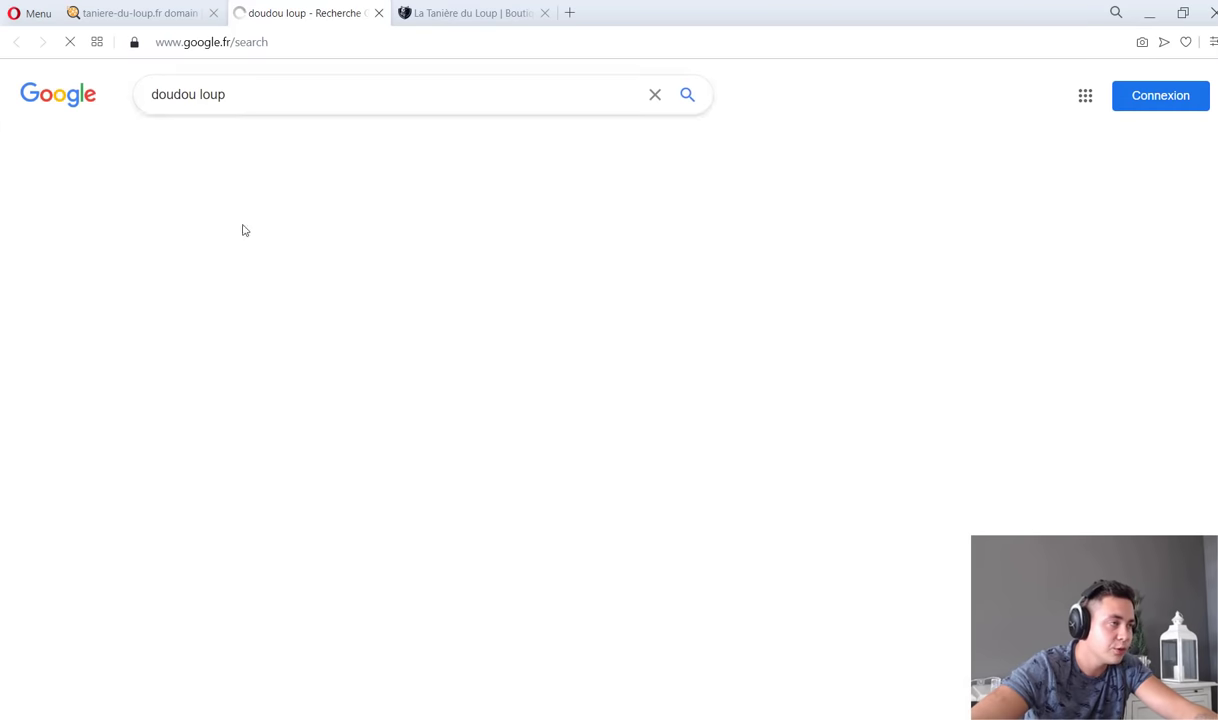
pyautogui.scroll(-8, 147, 331)
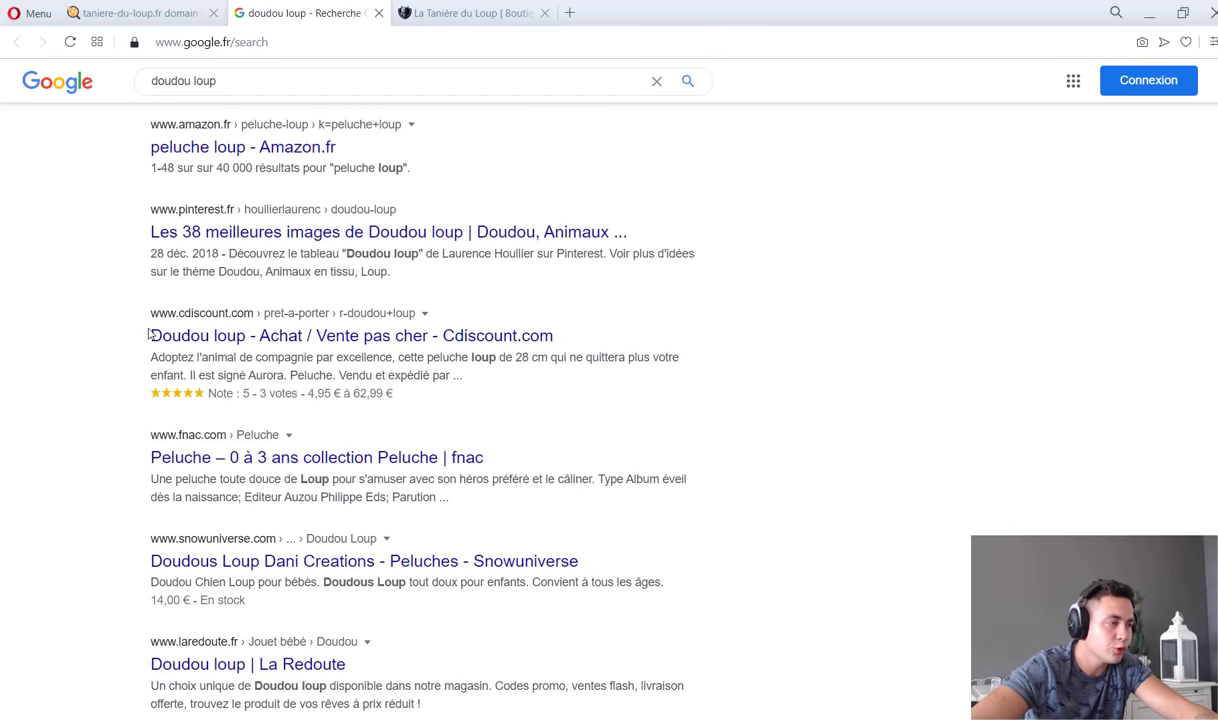
pyautogui.scroll(1, 127, 306)
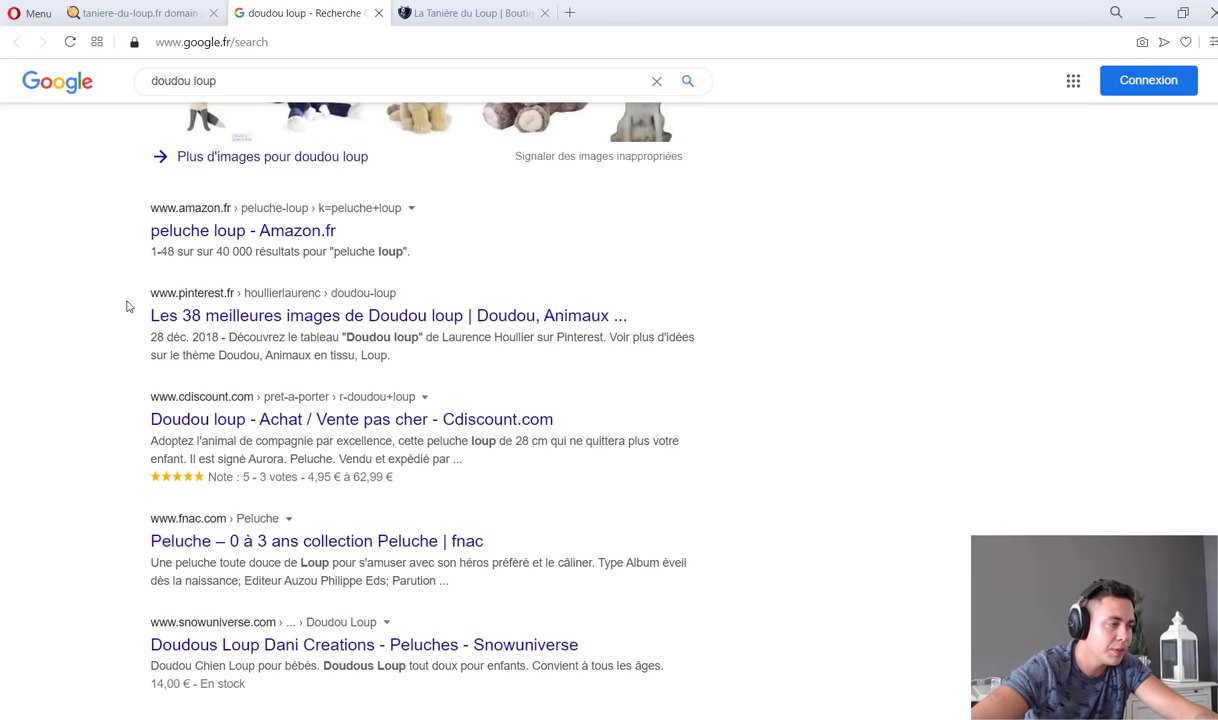
pyautogui.scroll(-3, 127, 306)
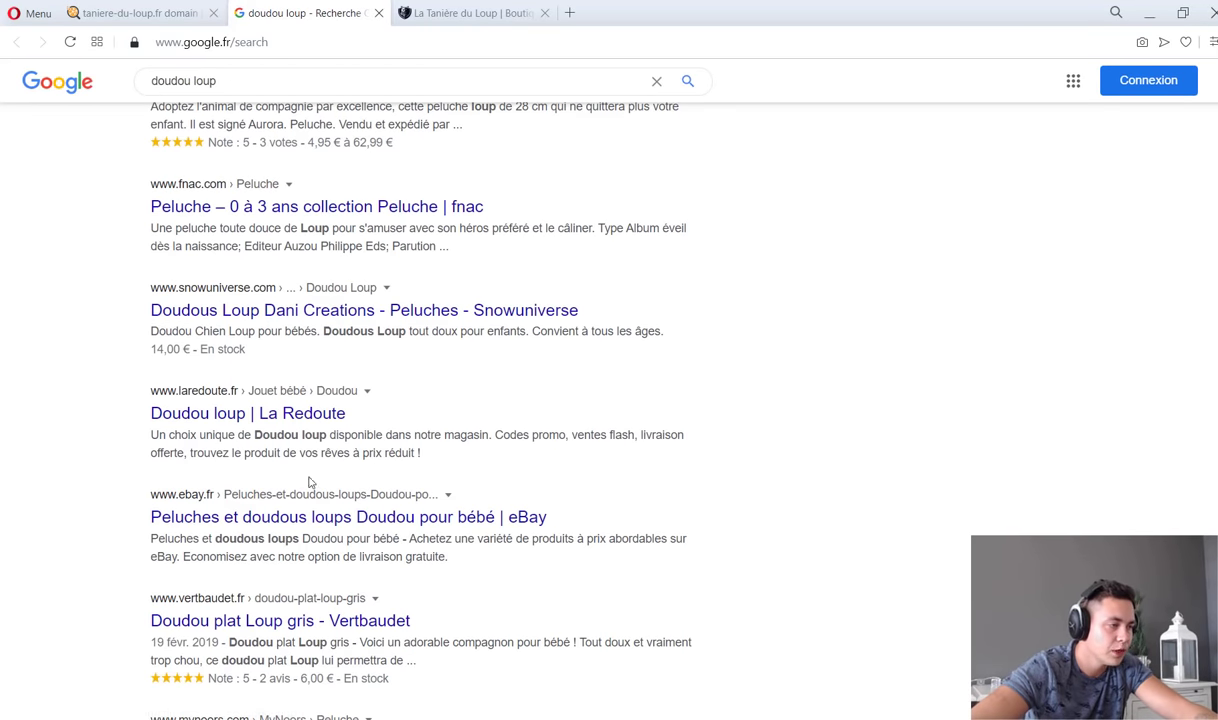
pyautogui.scroll(4, 240, 348)
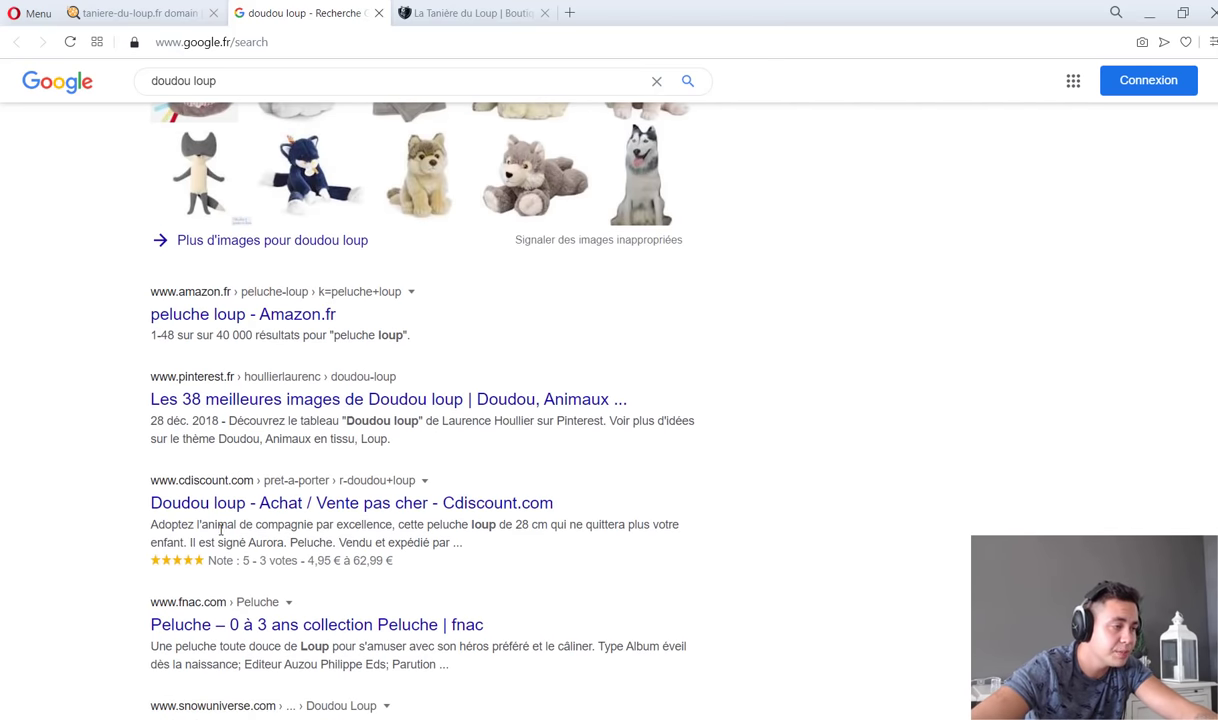
# Return to the SEObserver keyword list and highlight the position and search volume of "doudou loup".
pyautogui.click(120, 13)
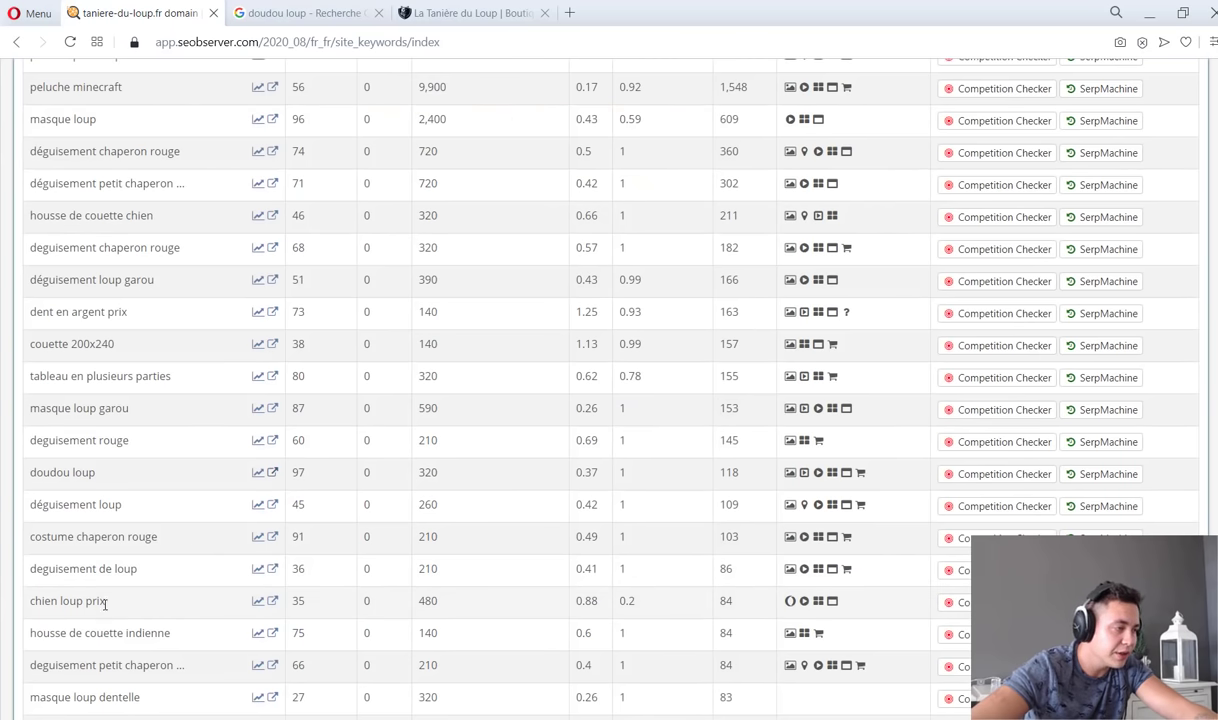
pyautogui.moveTo(88, 472); pyautogui.dragTo(305, 474)
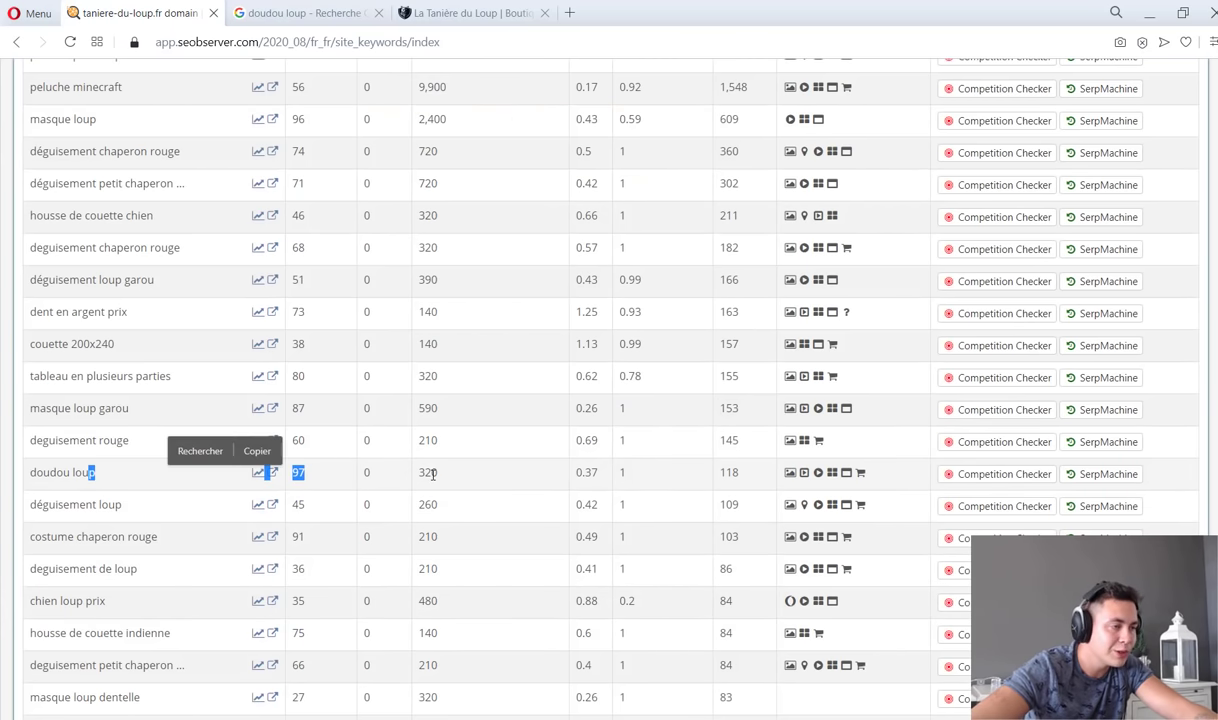
pyautogui.doubleClick(428, 472)
pyautogui.click(435, 476)
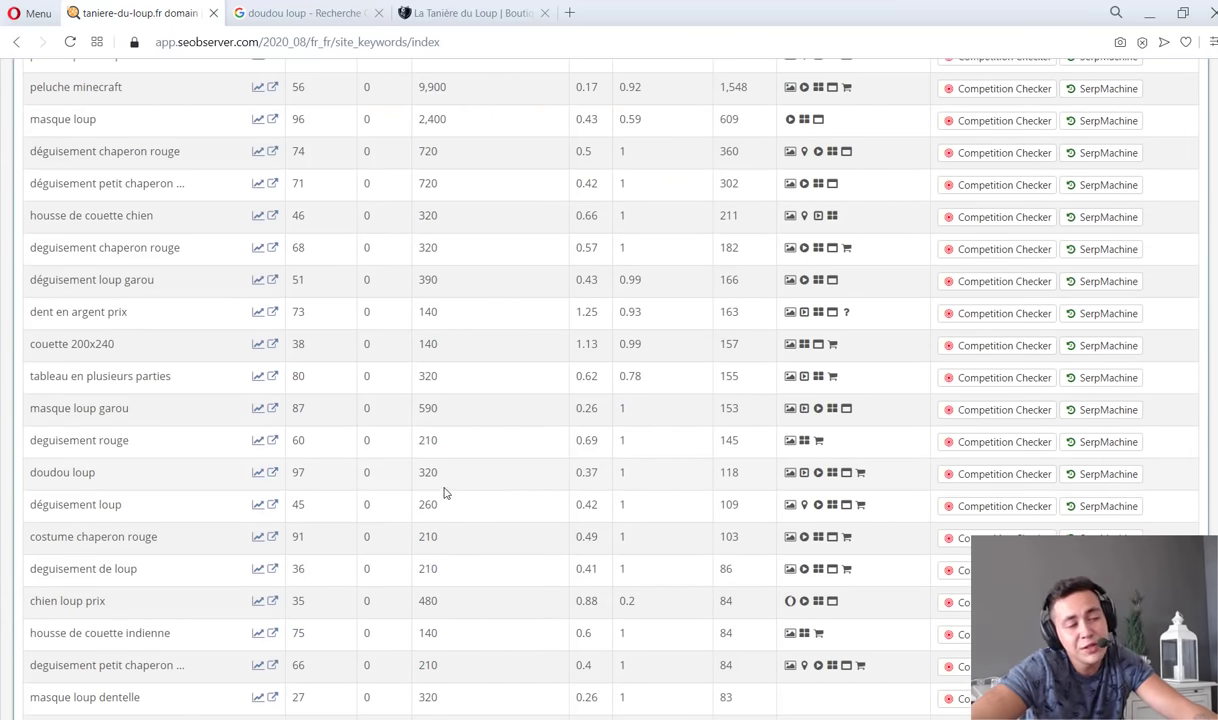
pyautogui.doubleClick(428, 474)
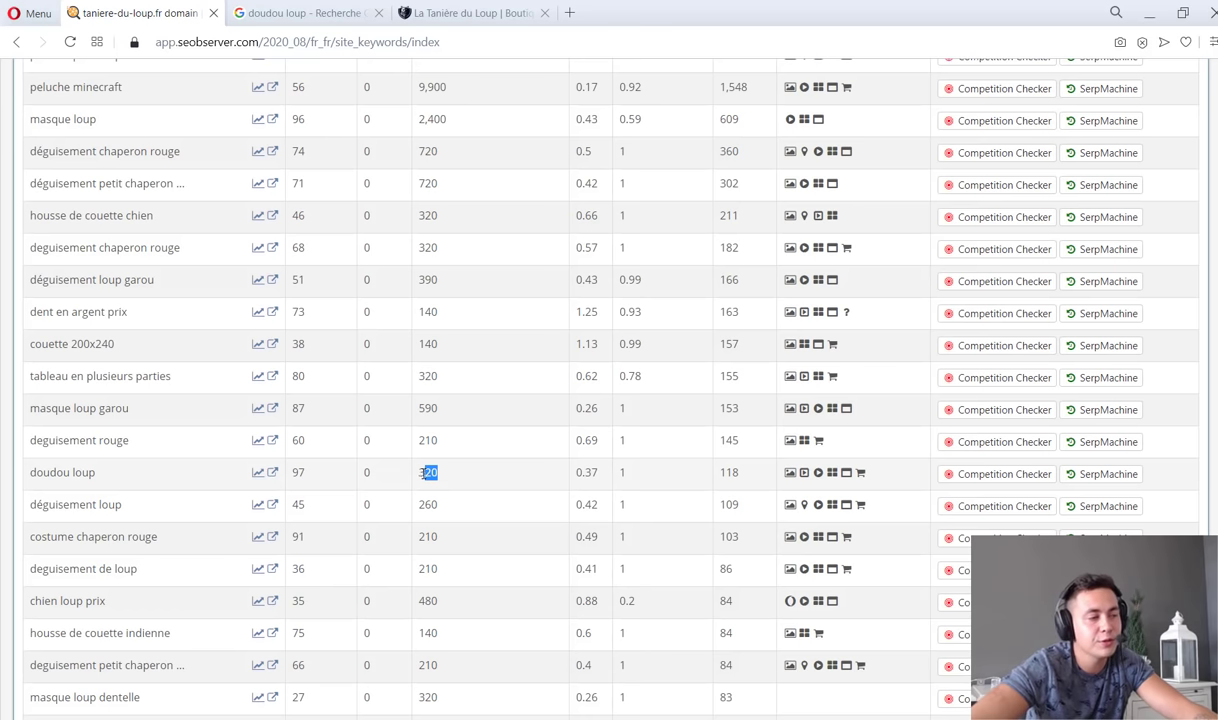
# Return to the Google results for "doudou loup" and check the rest of page one and all of page two.
pyautogui.click(266, 12)
pyautogui.scroll(-10, 400, 566)
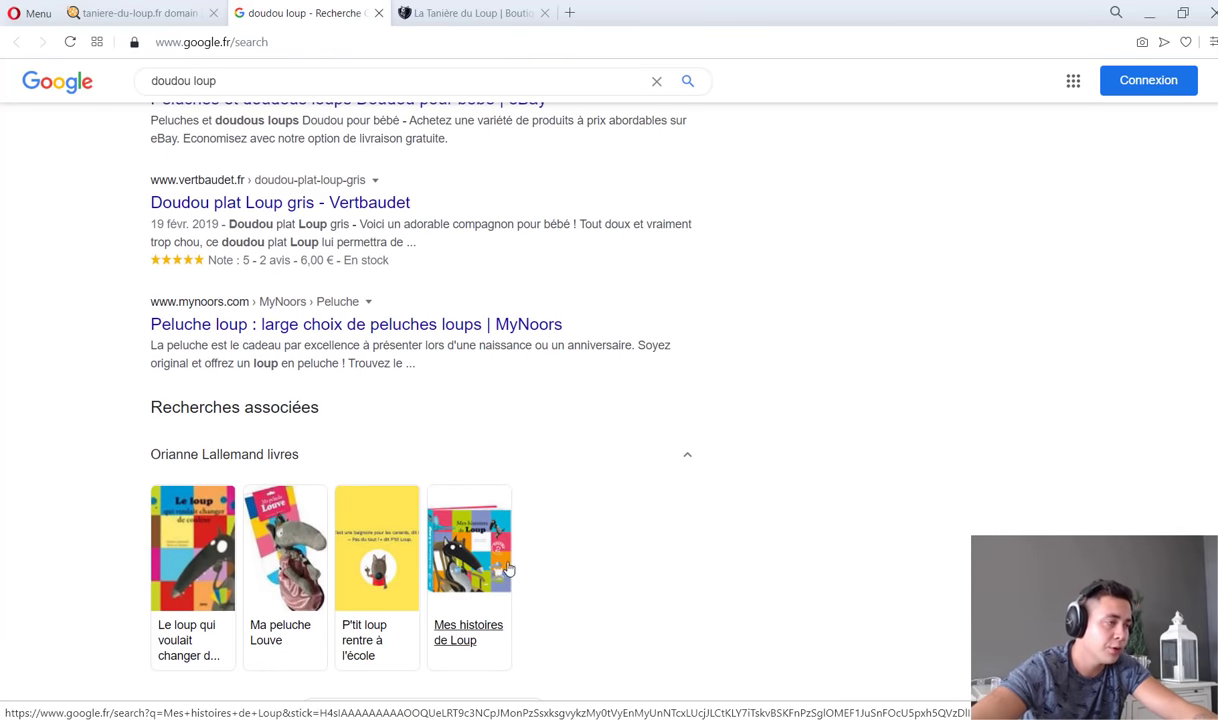
pyautogui.scroll(-3, 500, 540)
pyautogui.click(534, 600)
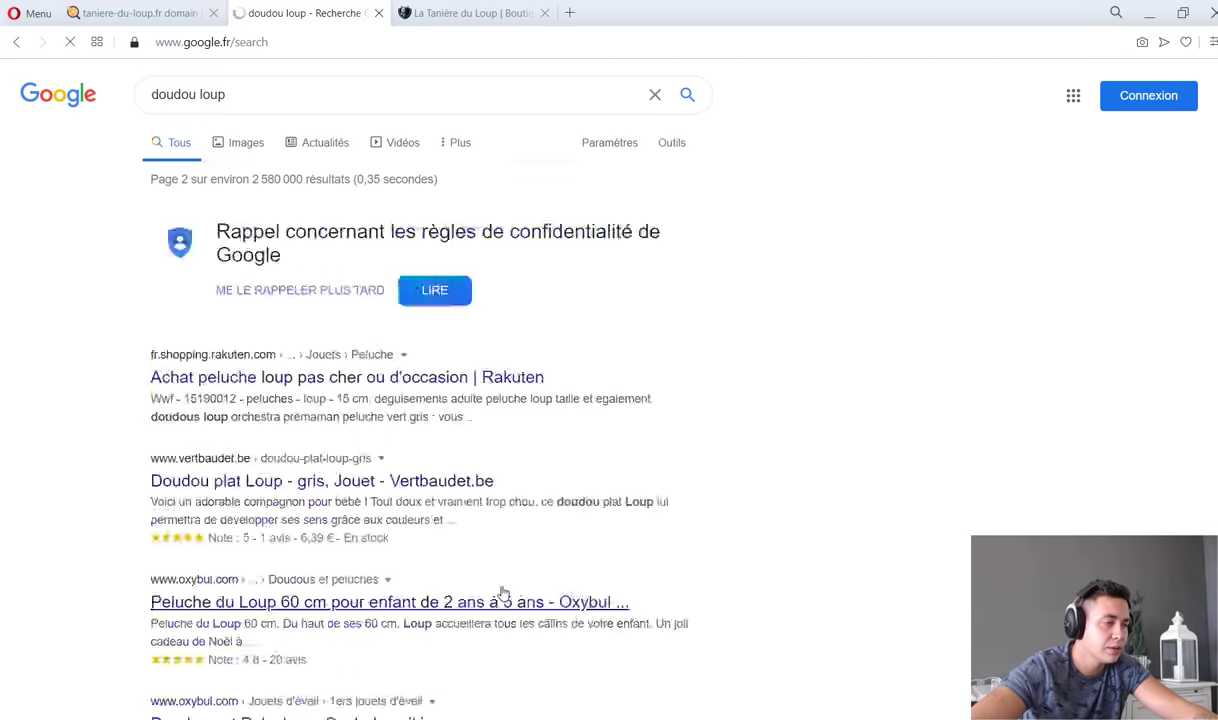
pyautogui.scroll(-6, 480, 560)
pyautogui.scroll(-3, 292, 430)
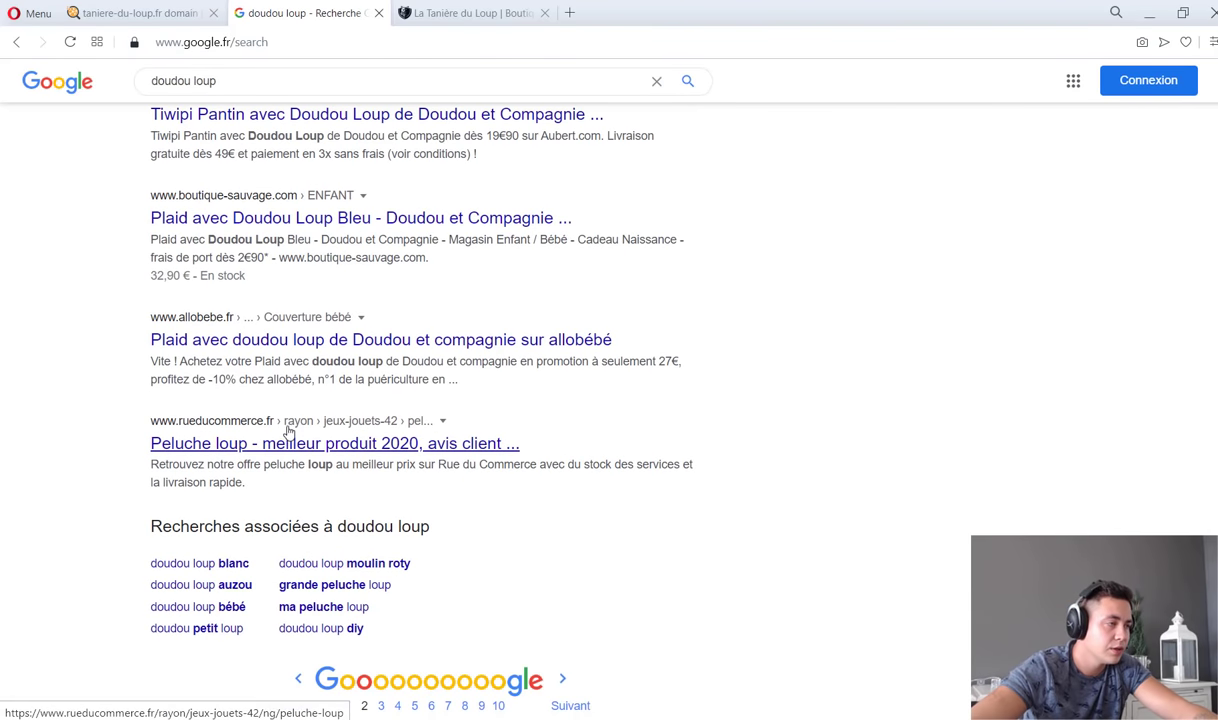
pyautogui.scroll(10, 307, 517)
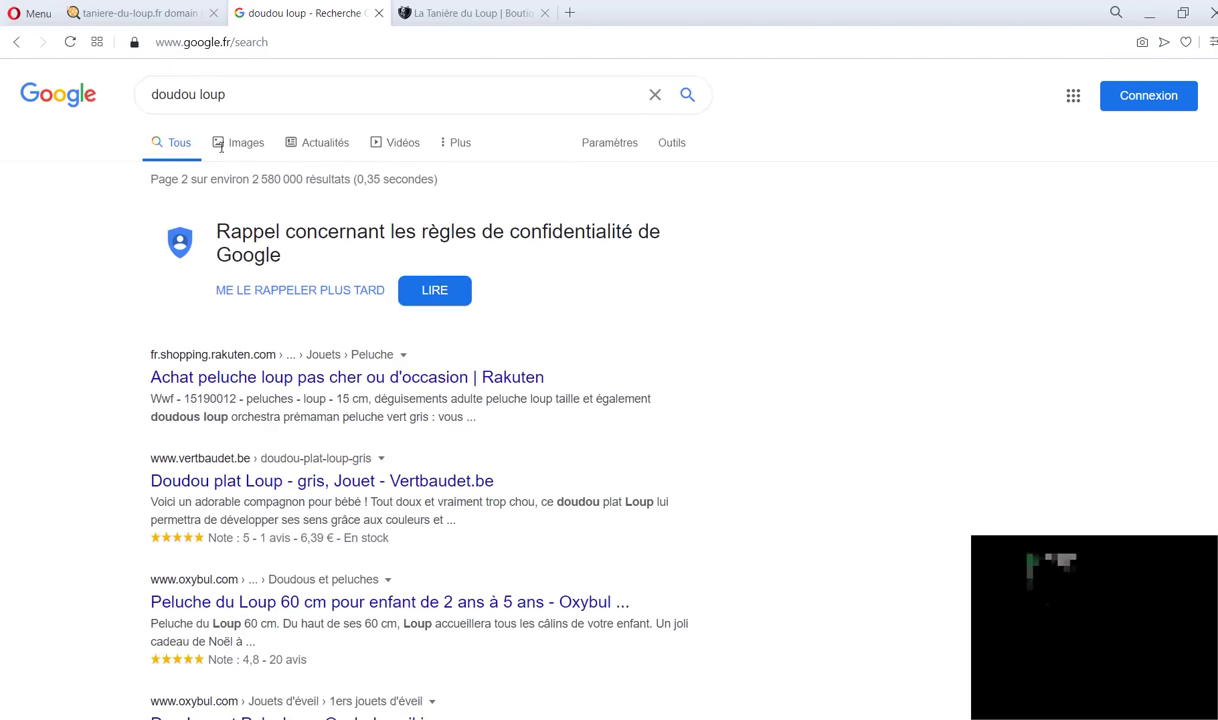
# Change the Google query to "doudou renard" and run the search.
pyautogui.doubleClick(209, 92)
pyautogui.press('BackSpace')
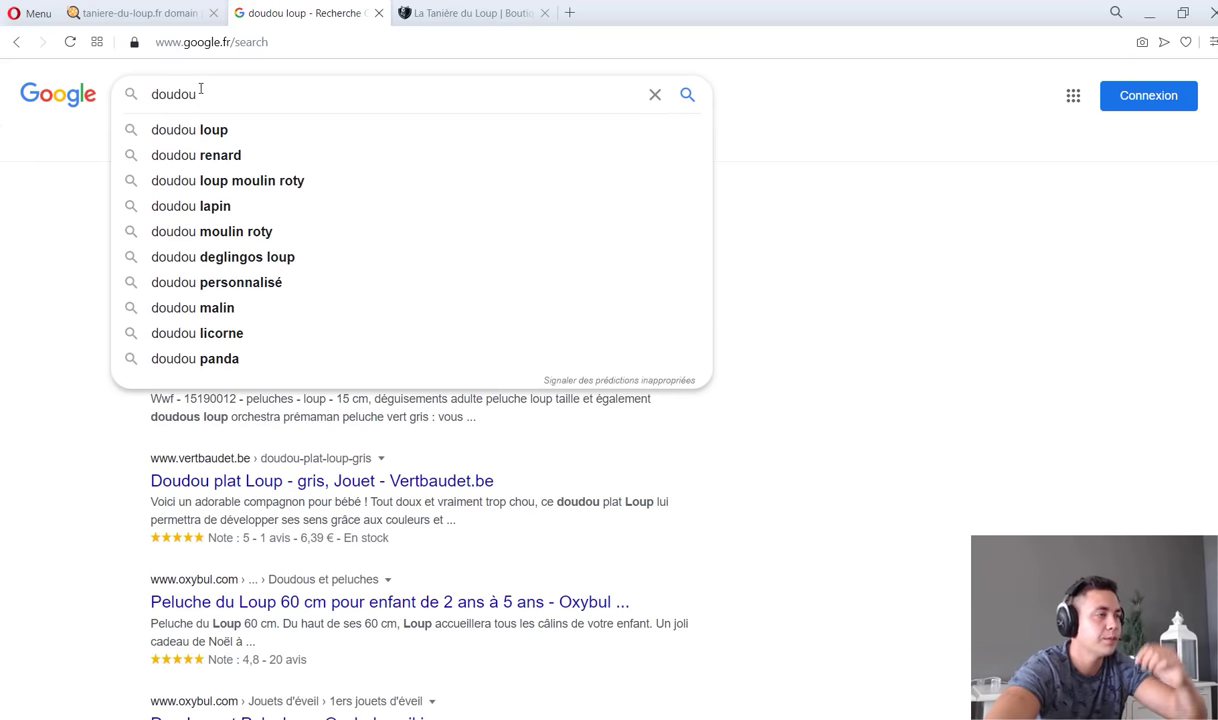
pyautogui.write('renard')
pyautogui.press('Return')
# Open the "Renard - Doudou Malin" result in a separate tab and browse its fox product page.
pyautogui.scroll(-5, 338, 247)
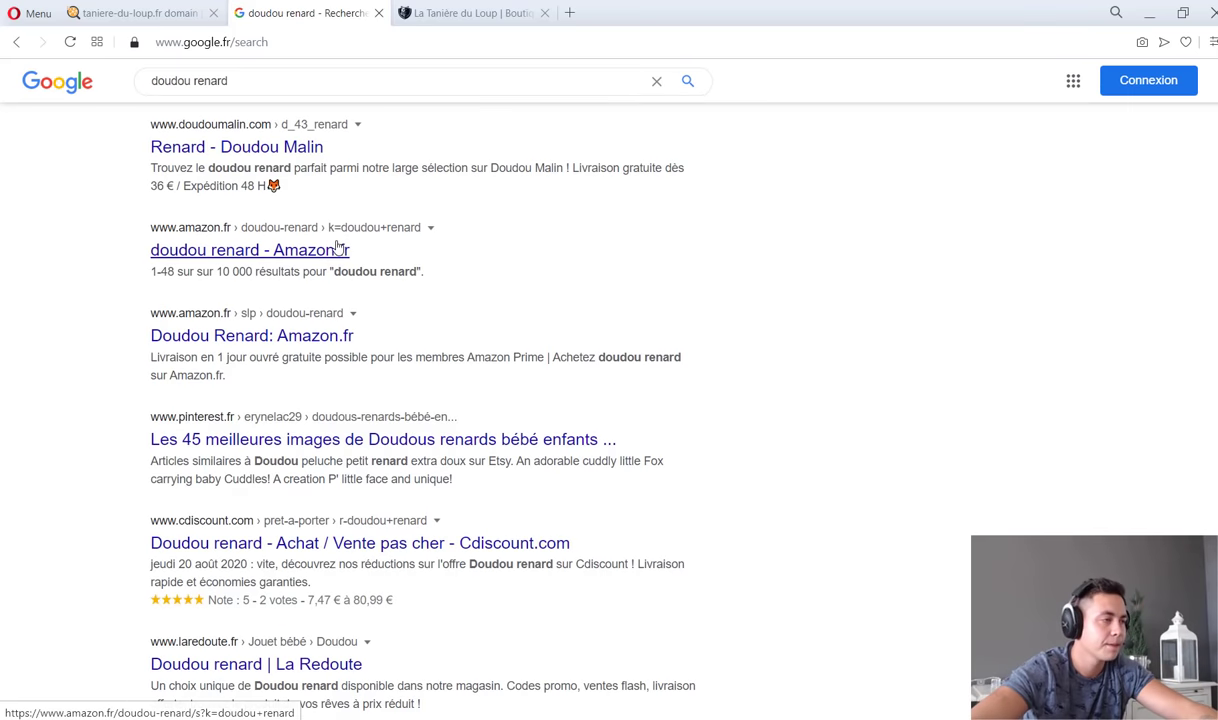
pyautogui.scroll(1, 228, 204)
pyautogui.middleClick(278, 237)
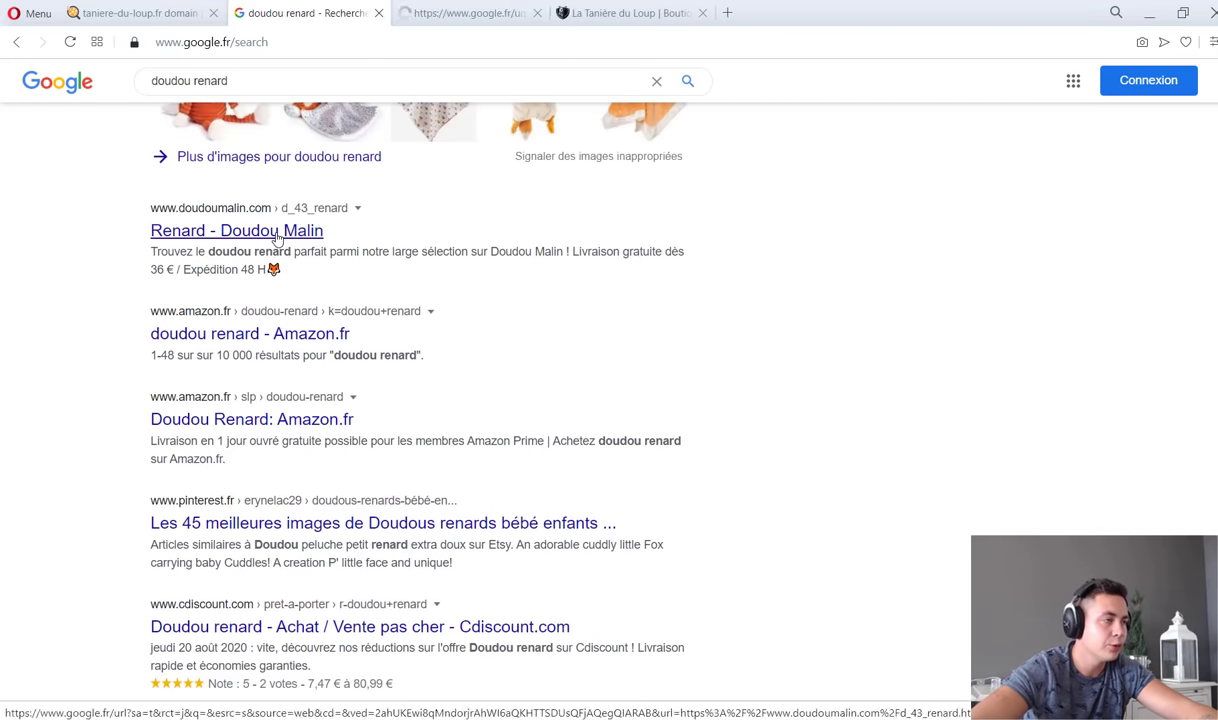
pyautogui.click(468, 14)
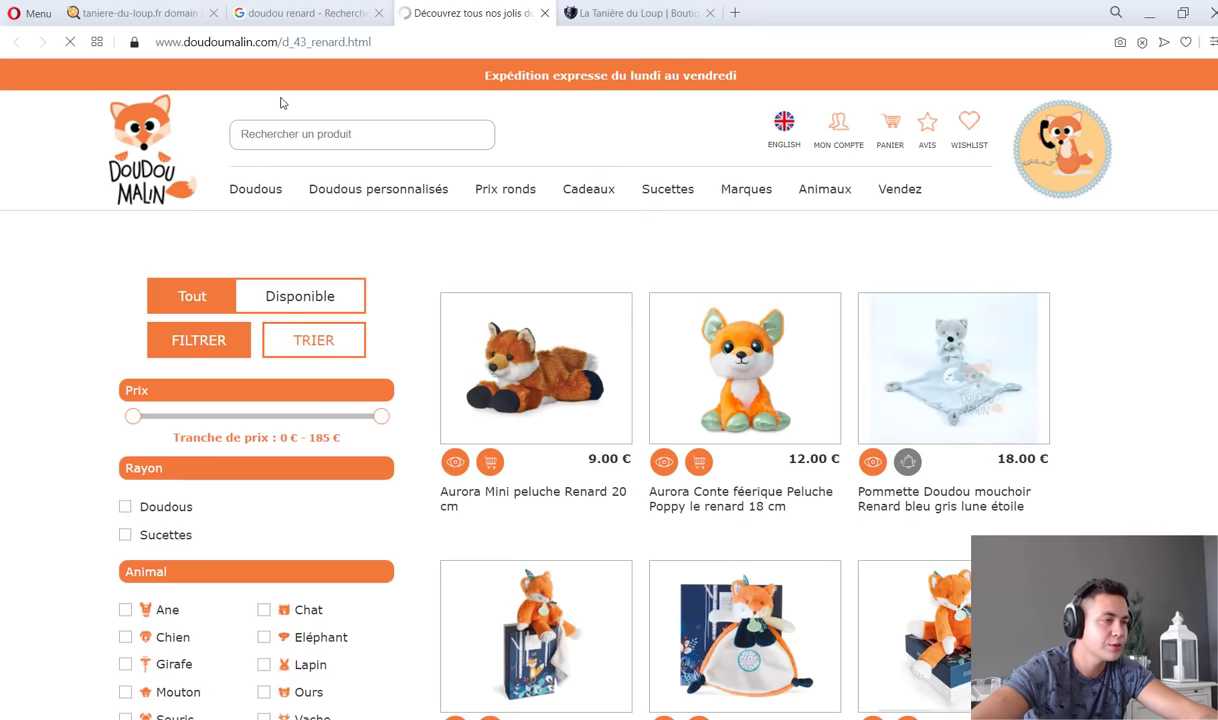
pyautogui.scroll(-5, 399, 339)
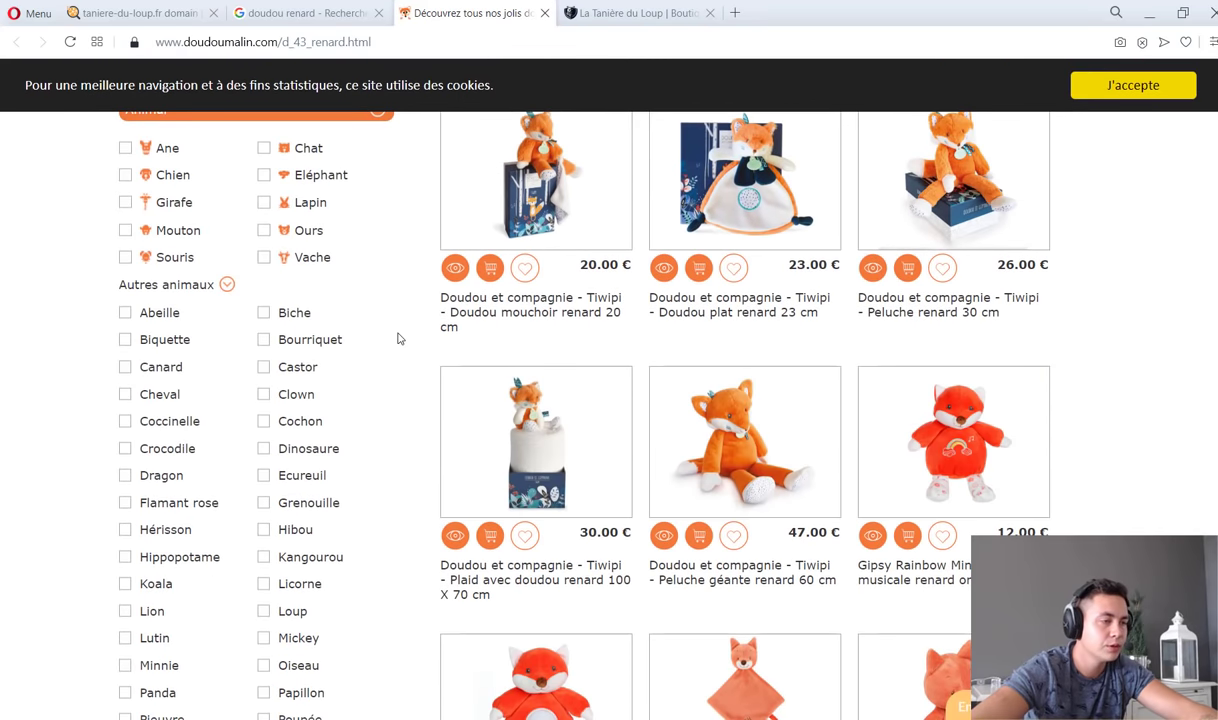
pyautogui.scroll(5, 399, 339)
# Go back to the "doudou renard" results and open the L'Armoire de Bébé "Peluche Renard" result in a separate tab.
pyautogui.click(300, 13)
pyautogui.scroll(-3, 255, 250)
pyautogui.rightClick(256, 171)
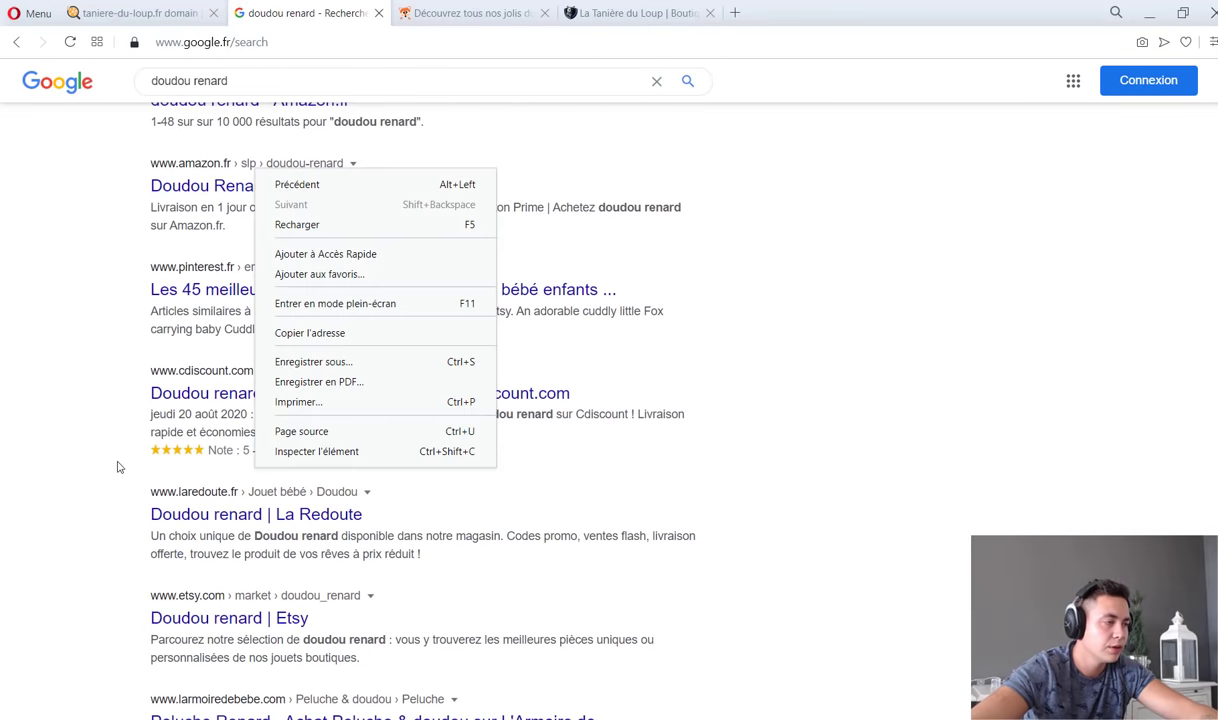
pyautogui.click(117, 467)
pyautogui.scroll(-5, 220, 452)
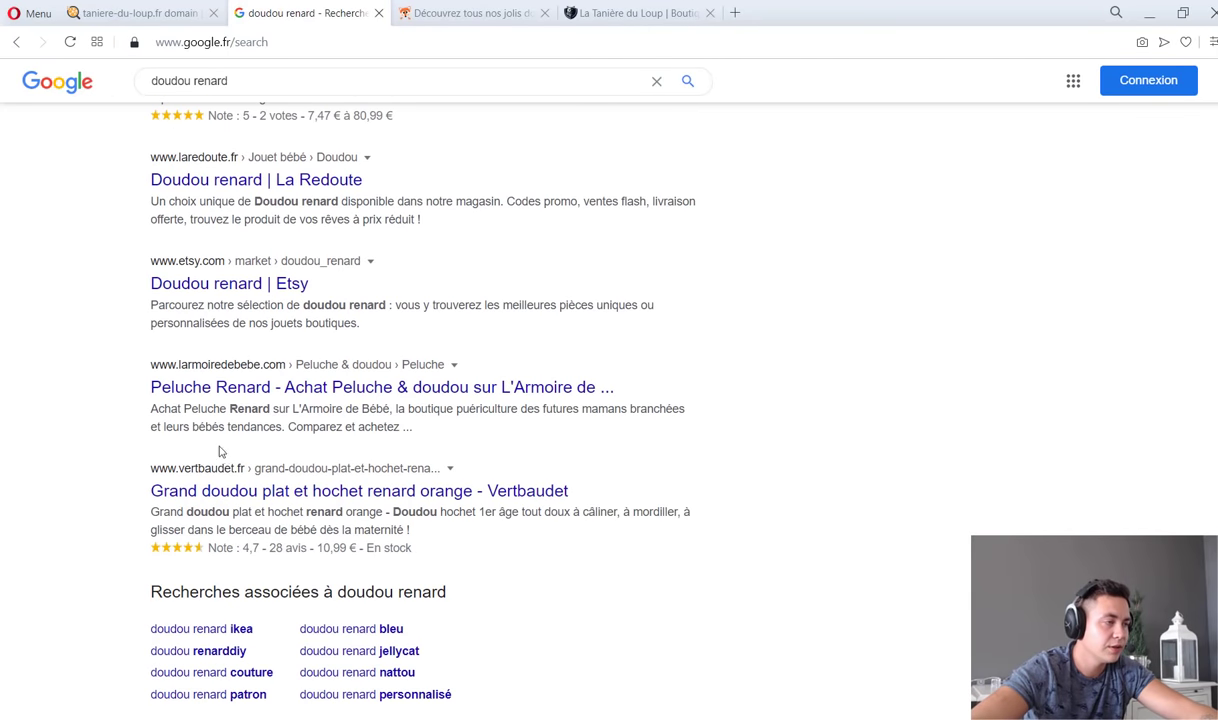
pyautogui.middleClick(255, 388)
pyautogui.click(630, 13)
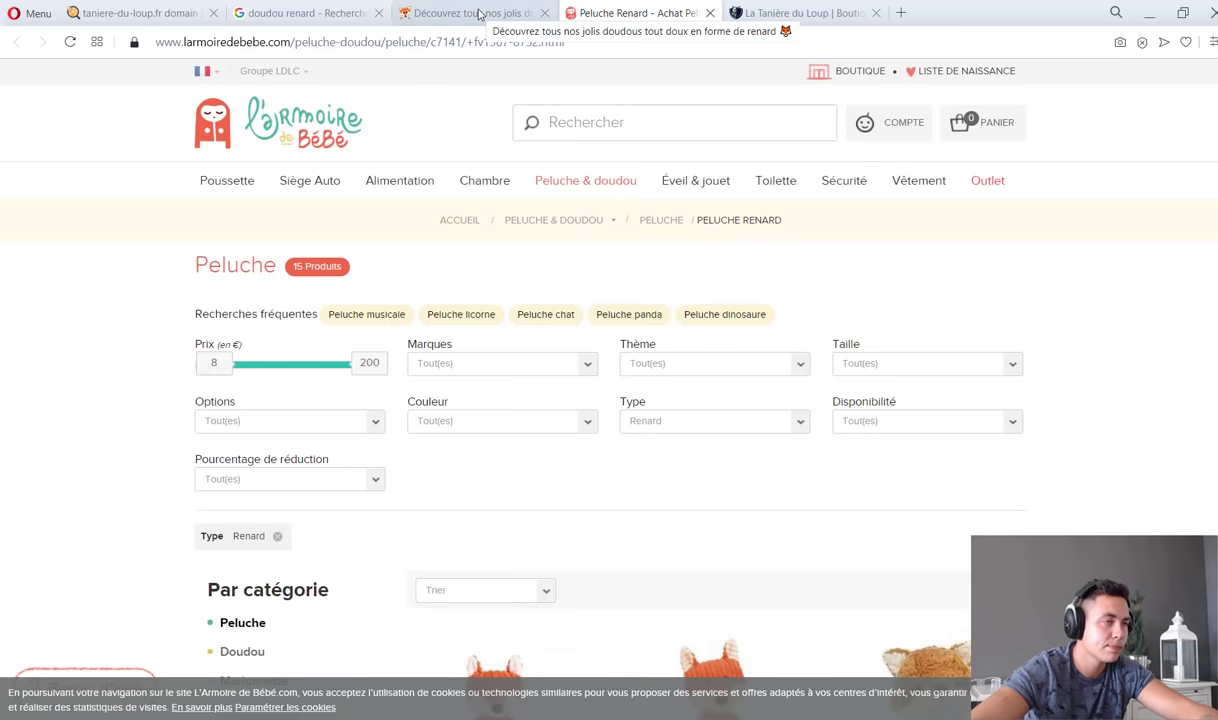
# Close the Doudou Malin and L'Armoire de Bébé tabs.
pyautogui.click(479, 13)
pyautogui.click(544, 13)
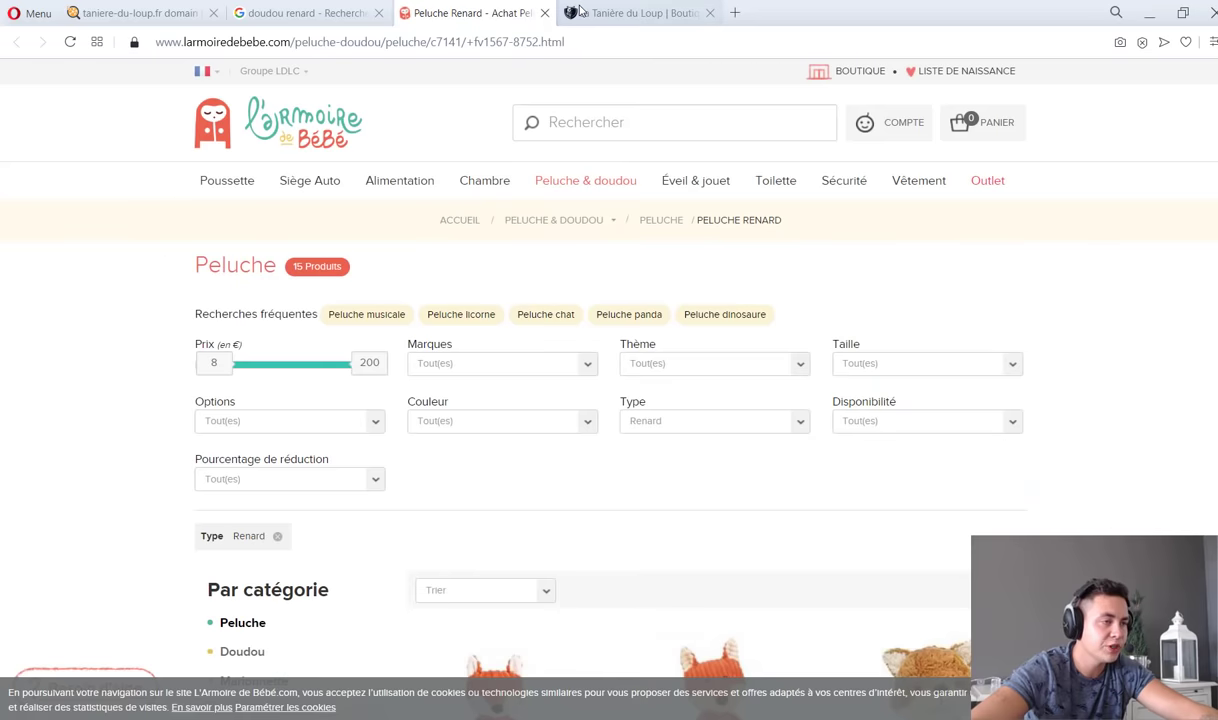
pyautogui.click(544, 13)
# Return to the SEObserver keyword list and open the site overview of taniere-du-loup.fr.
pyautogui.click(140, 13)
pyautogui.scroll(10, 325, 318)
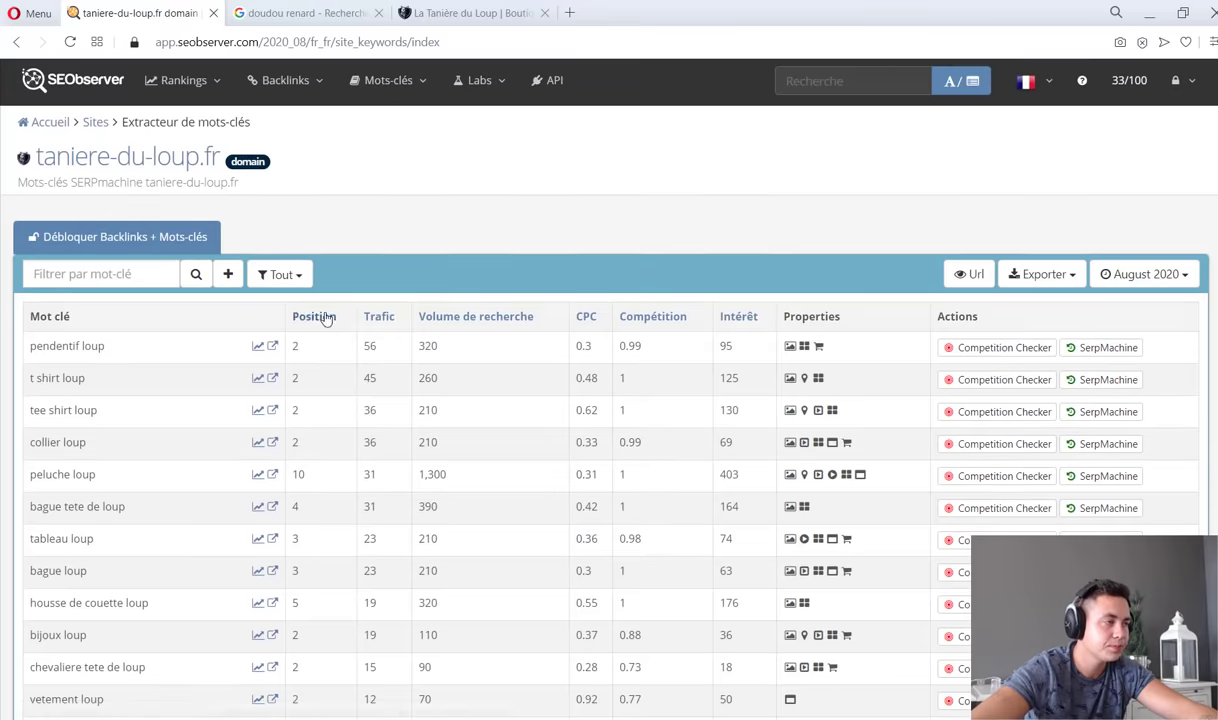
pyautogui.click(101, 129)
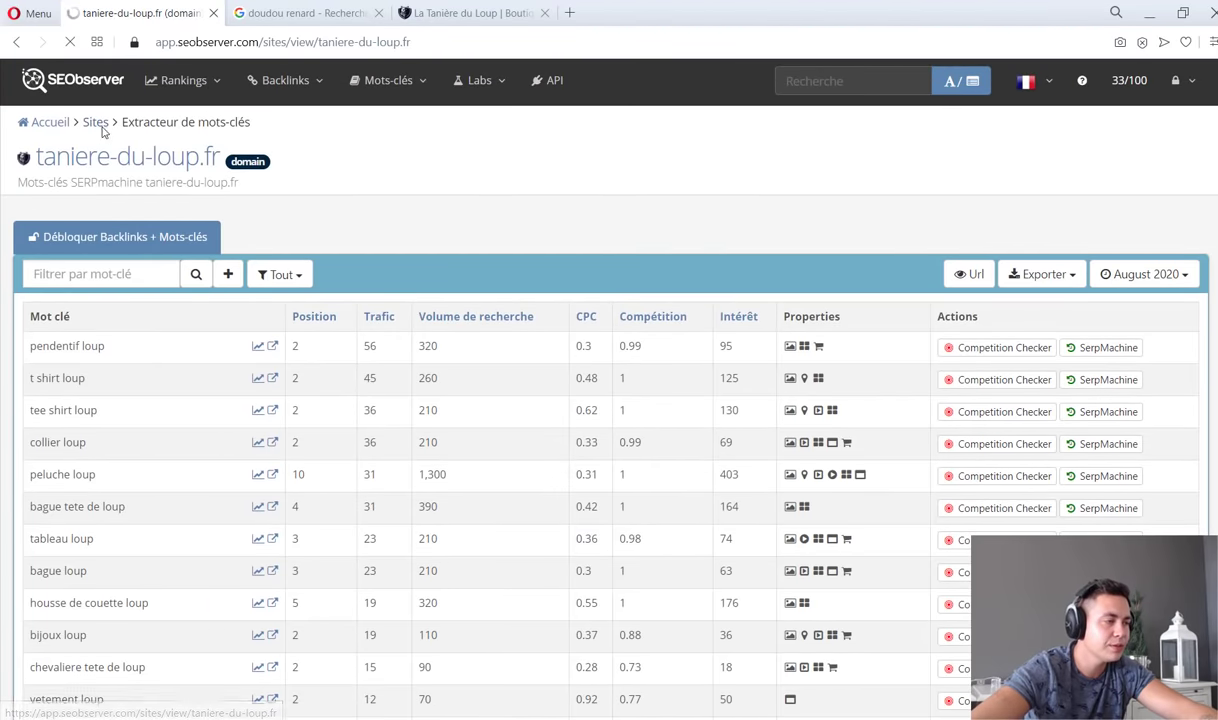
# Review the overview of taniere-du-loup.fr from the on-site data to the Top Pages list.
pyautogui.scroll(-6, 313, 496)
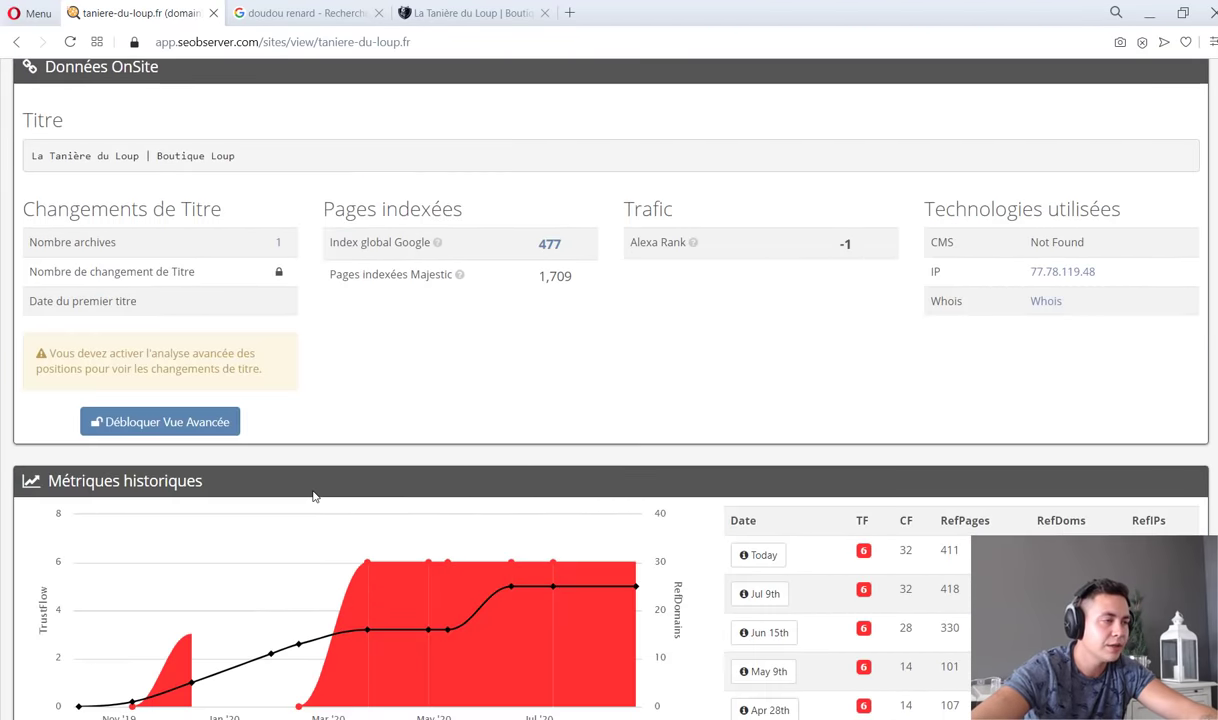
pyautogui.scroll(-15, 313, 496)
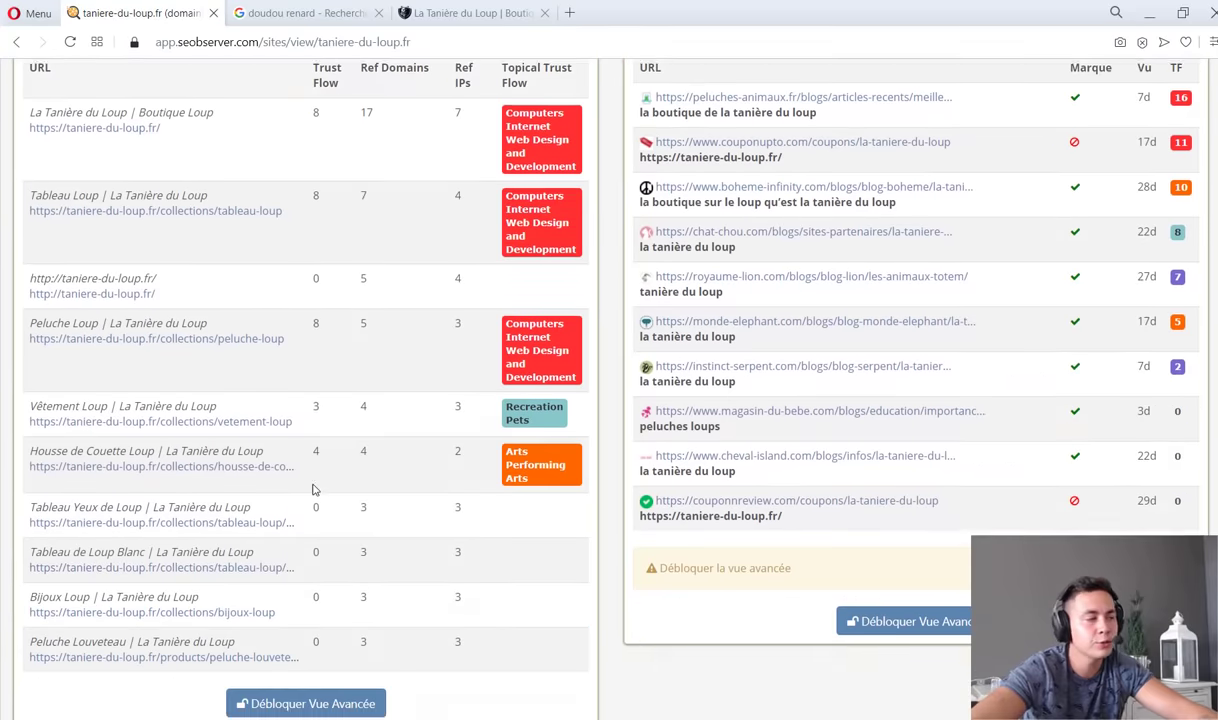
pyautogui.scroll(1, 313, 489)
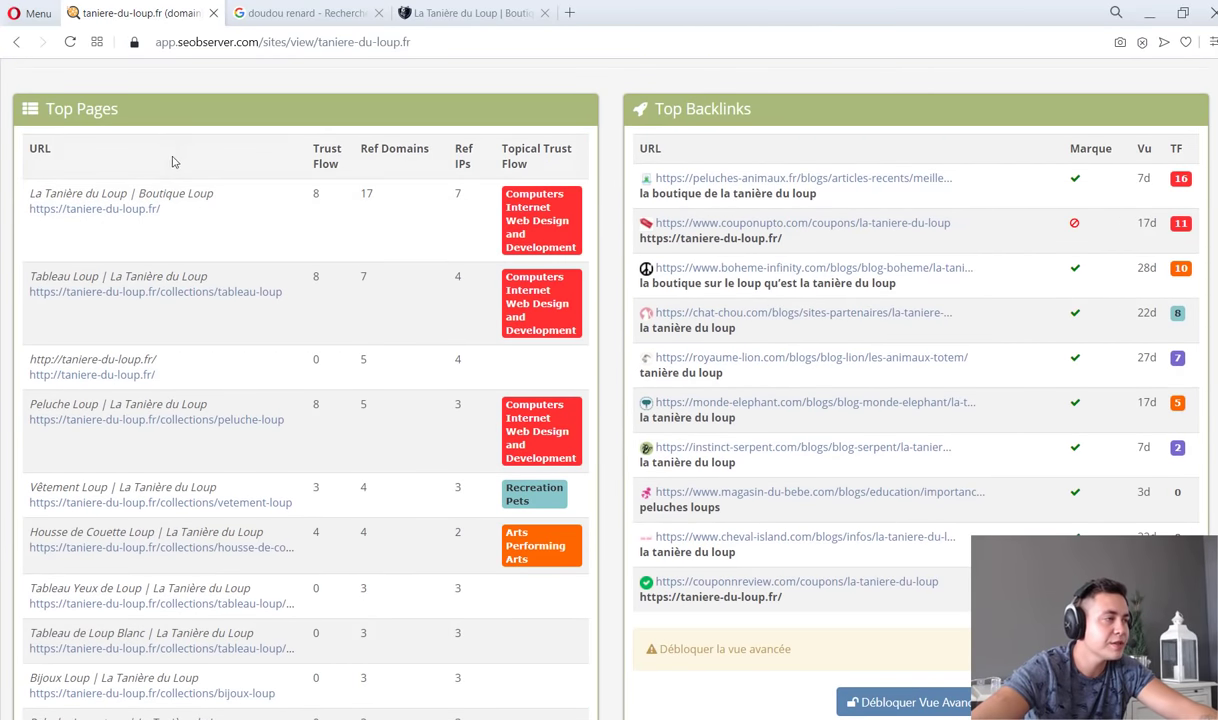
pyautogui.moveTo(47, 107); pyautogui.dragTo(122, 106)
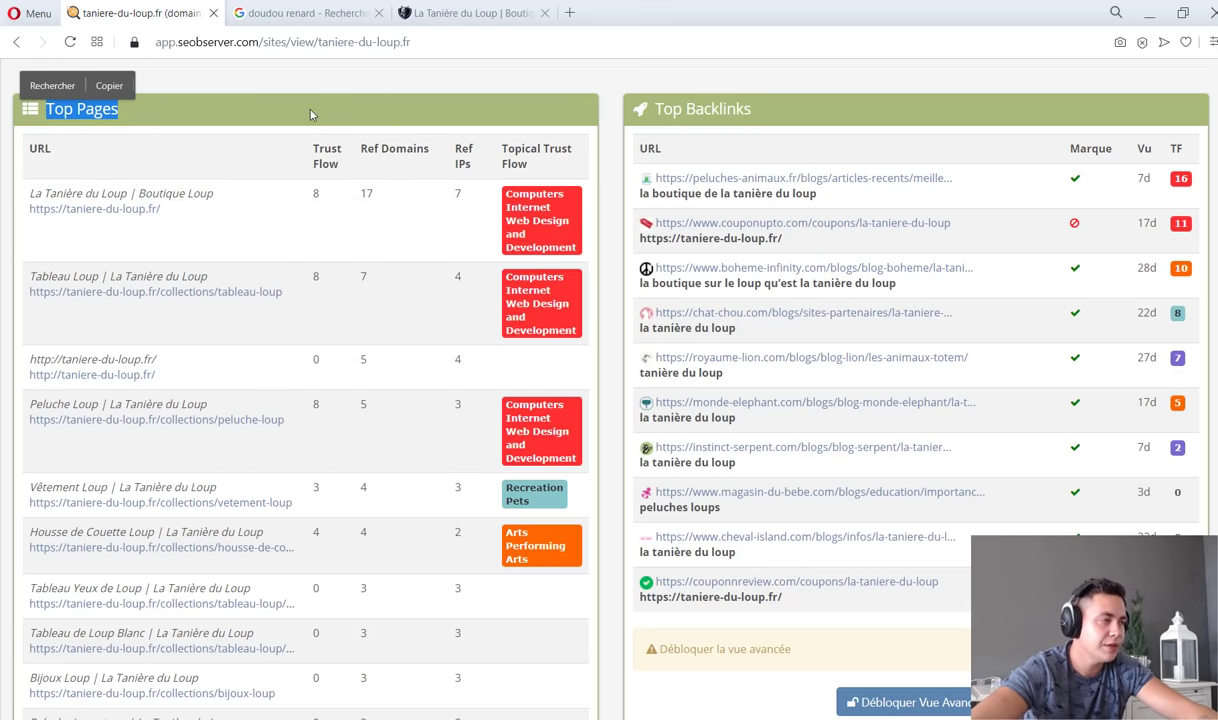
pyautogui.click(223, 173)
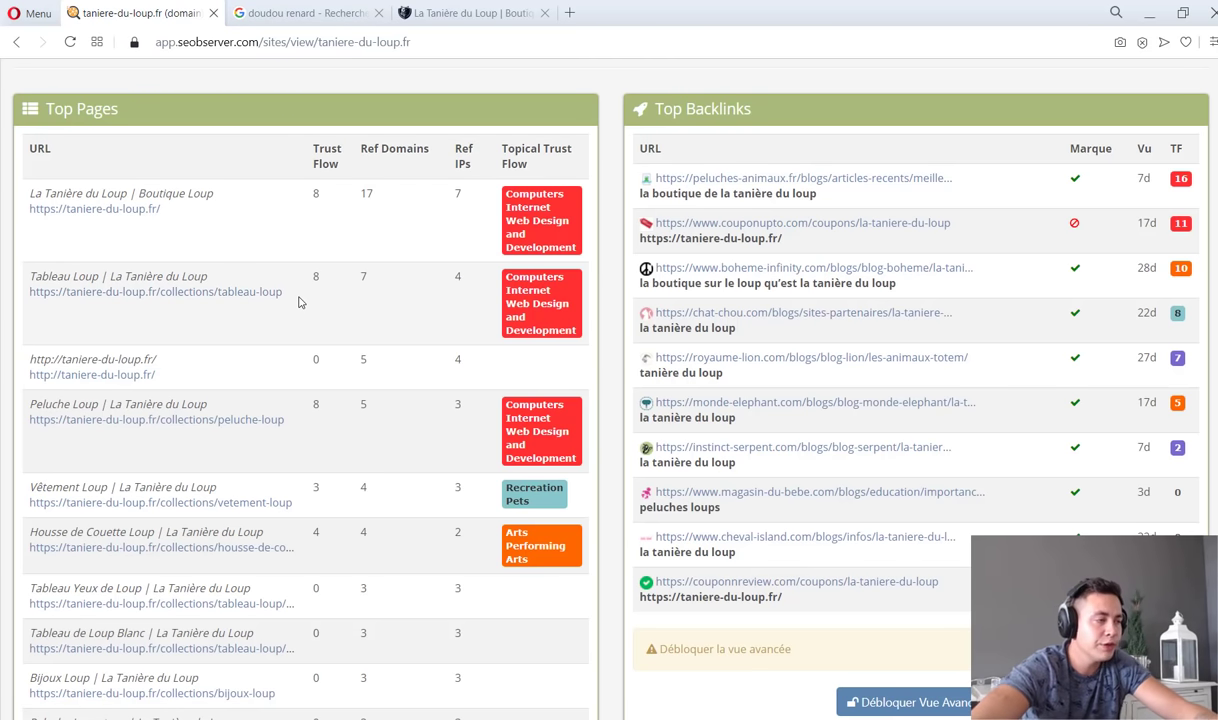
# Open the shop's "Tableau Loup" collection page from the Top Pages list in a separate tab and check its heading.
pyautogui.click(211, 304)
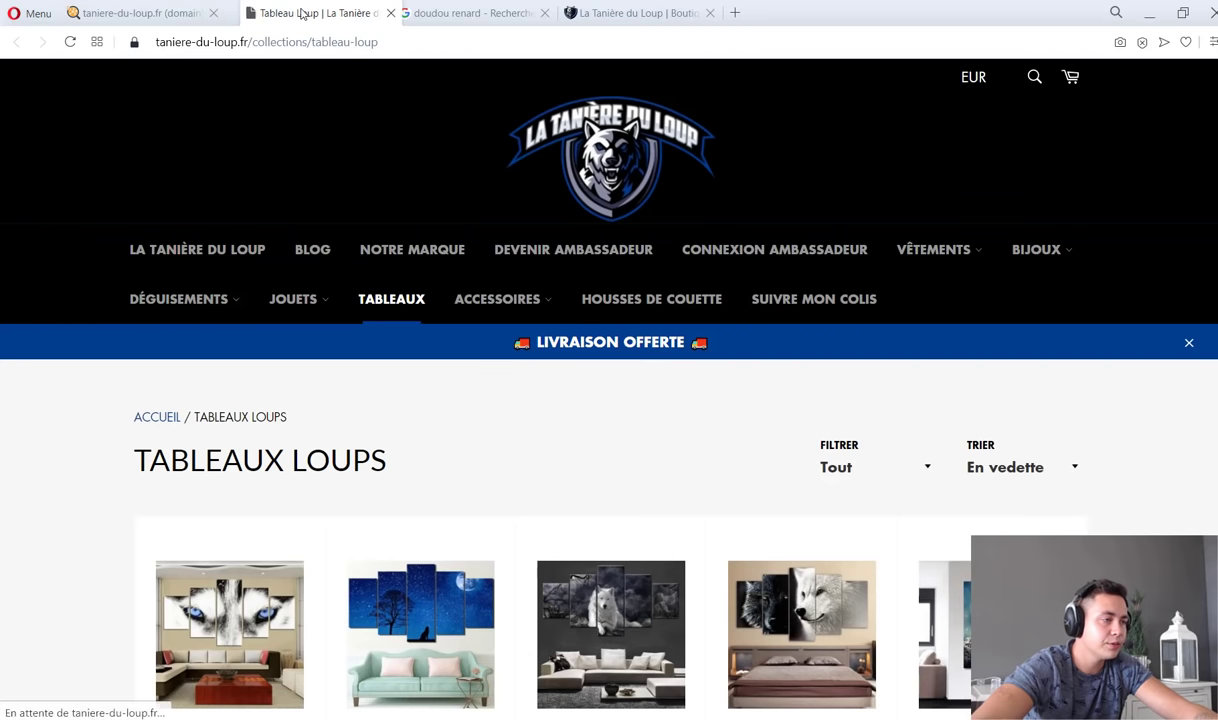
pyautogui.moveTo(417, 467); pyautogui.dragTo(68, 468)
pyautogui.click(134, 471)
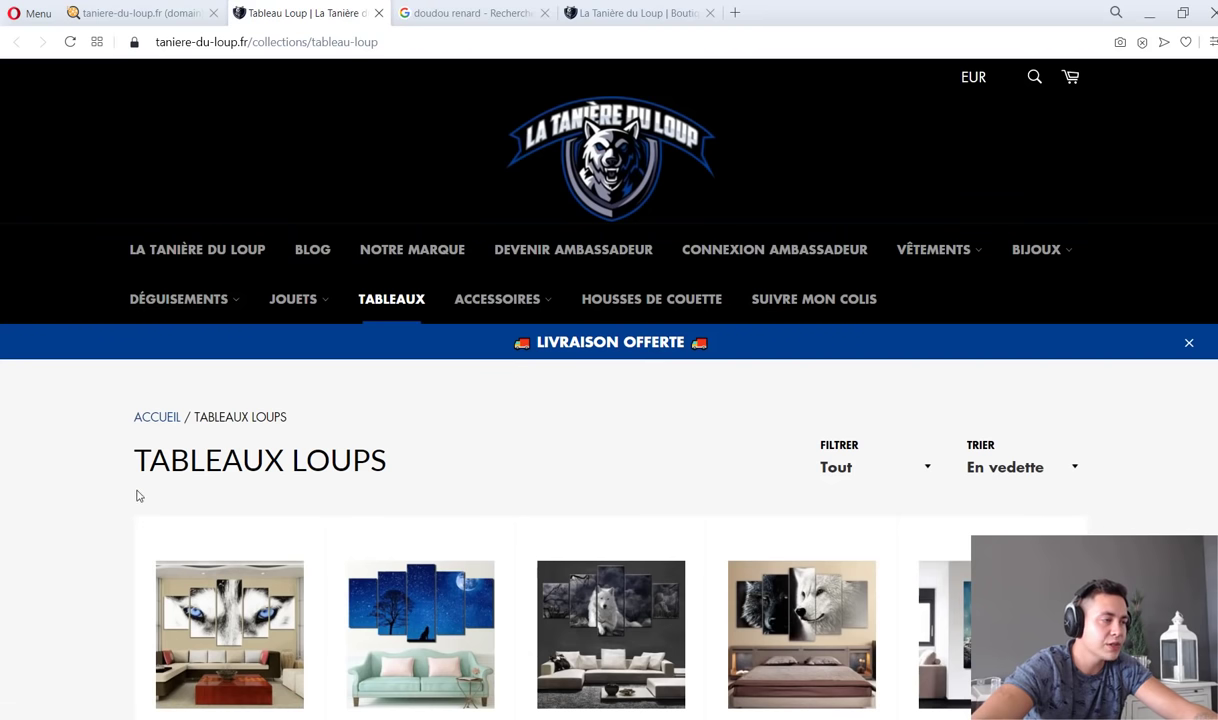
# Return to the SEObserver overview and compare the collection pages listed under Top Pages, including "Tableau Loup" and "Peluche Loup".
pyautogui.click(155, 18)
pyautogui.scroll(-2, 335, 400)
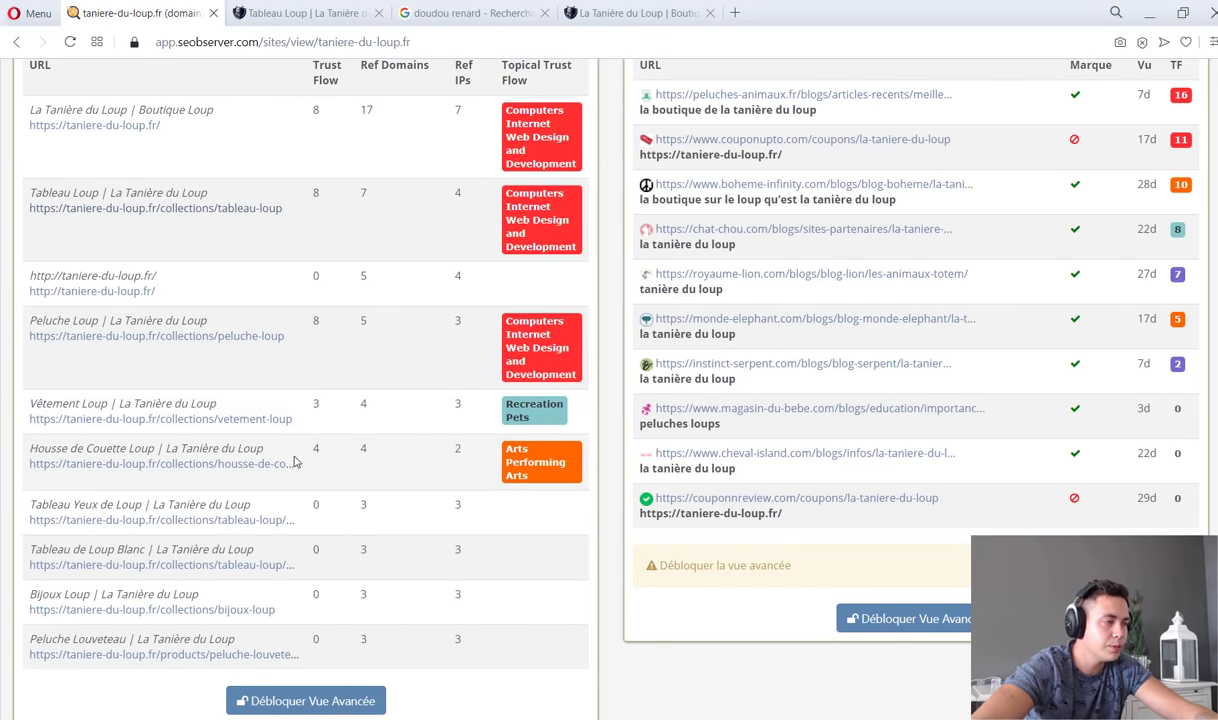
pyautogui.moveTo(326, 470); pyautogui.dragTo(27, 353)
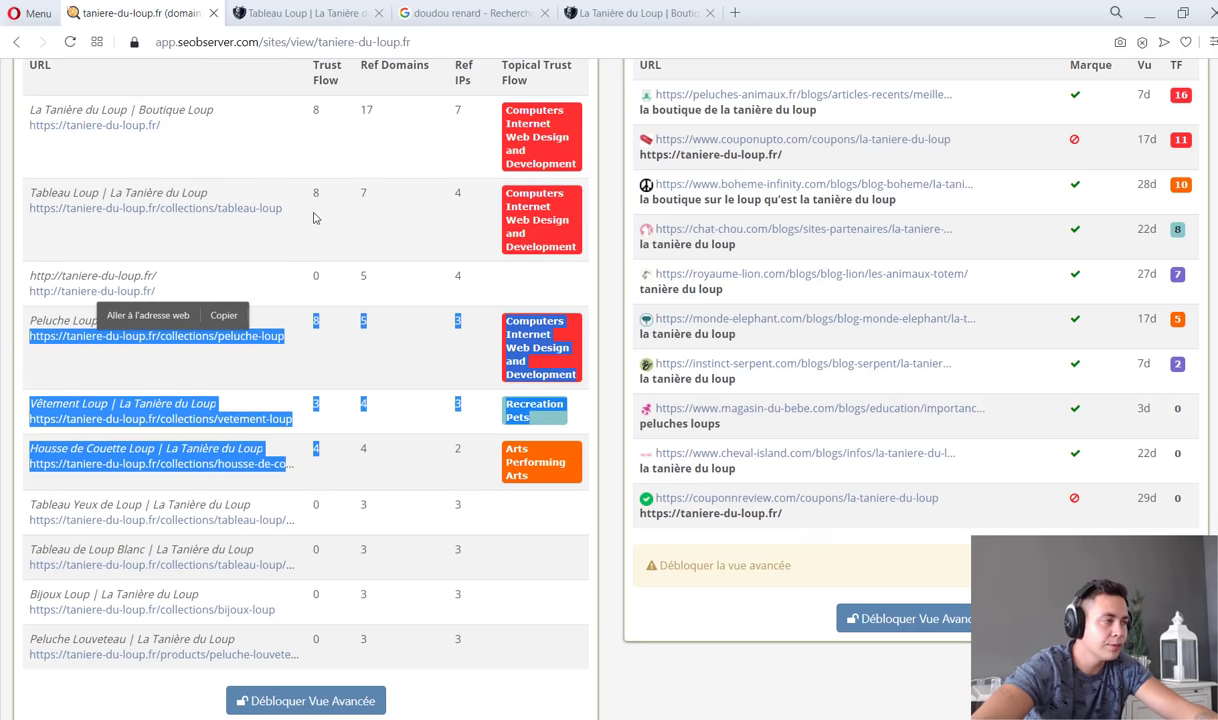
pyautogui.moveTo(283, 208); pyautogui.dragTo(29, 190)
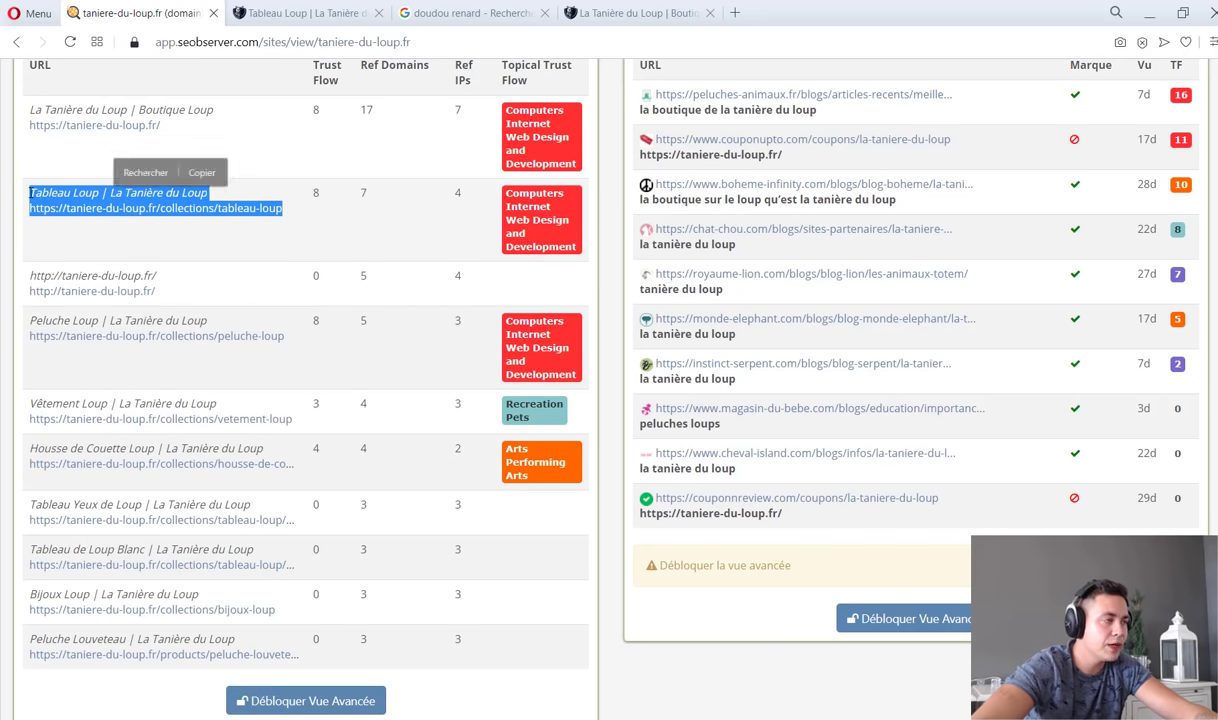
pyautogui.click(272, 485)
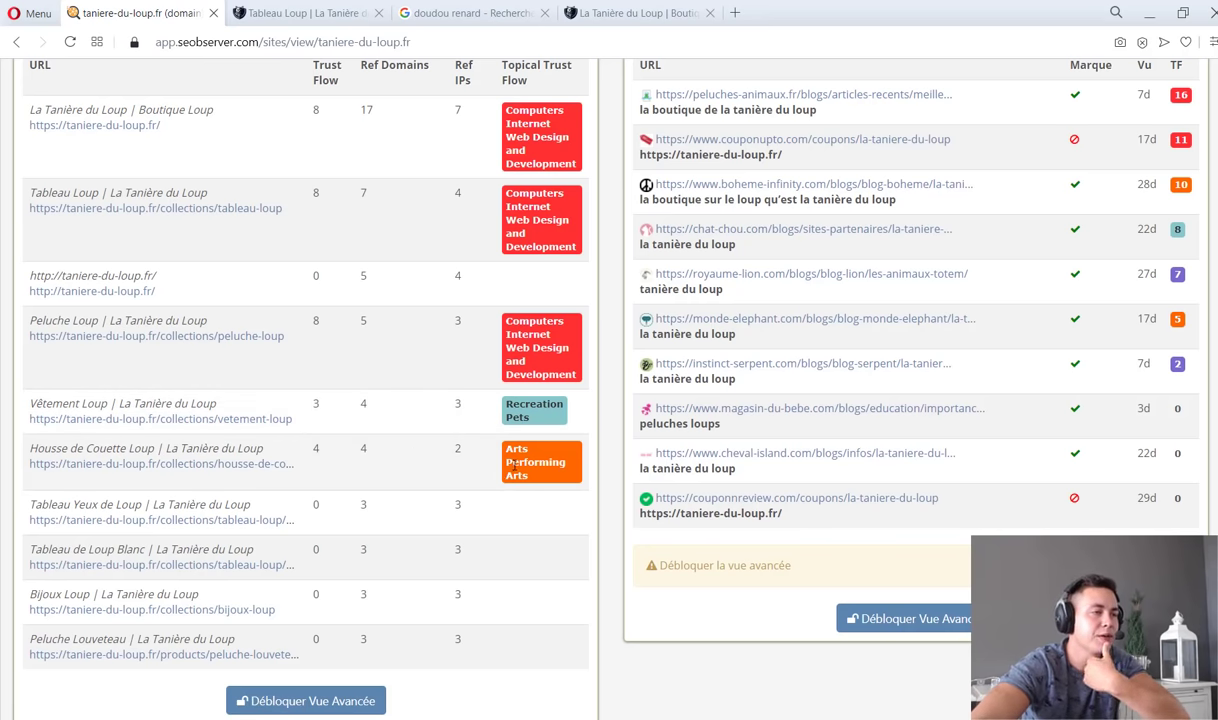
# Open the competitor terre-des-loups.fr from the Competitors list and review its metrics, keyword positions and anchors.
pyautogui.scroll(-5, 505, 468)
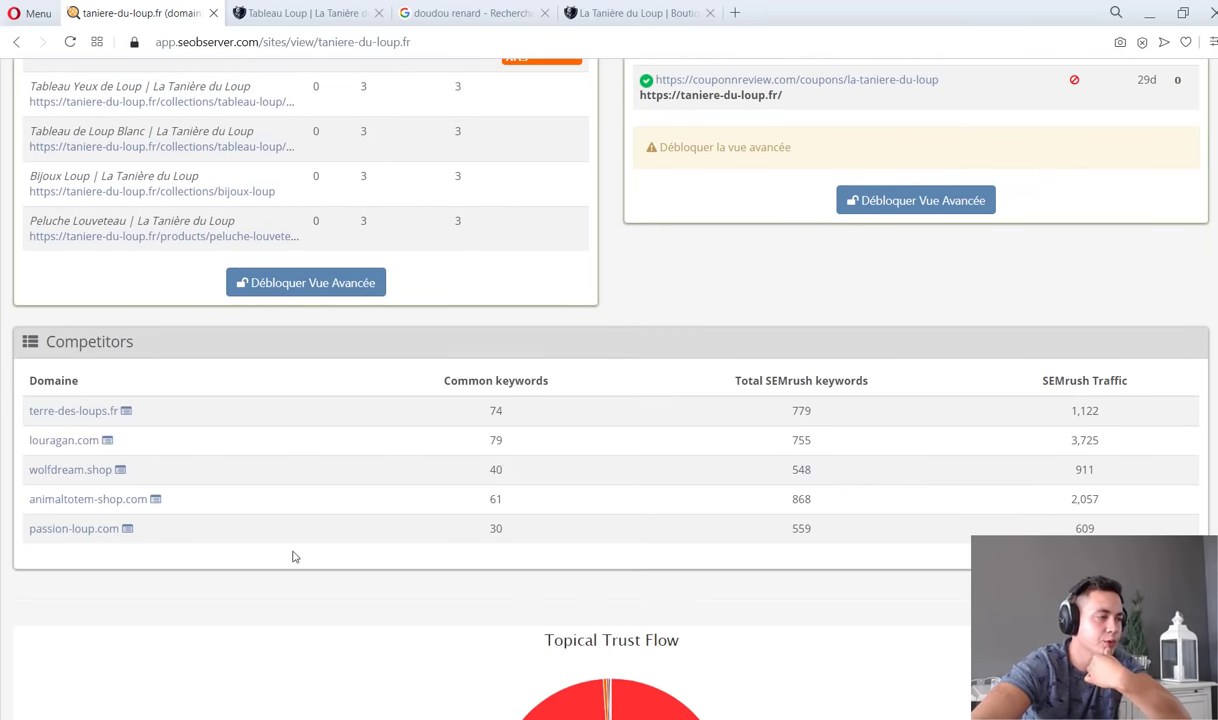
pyautogui.click(117, 406)
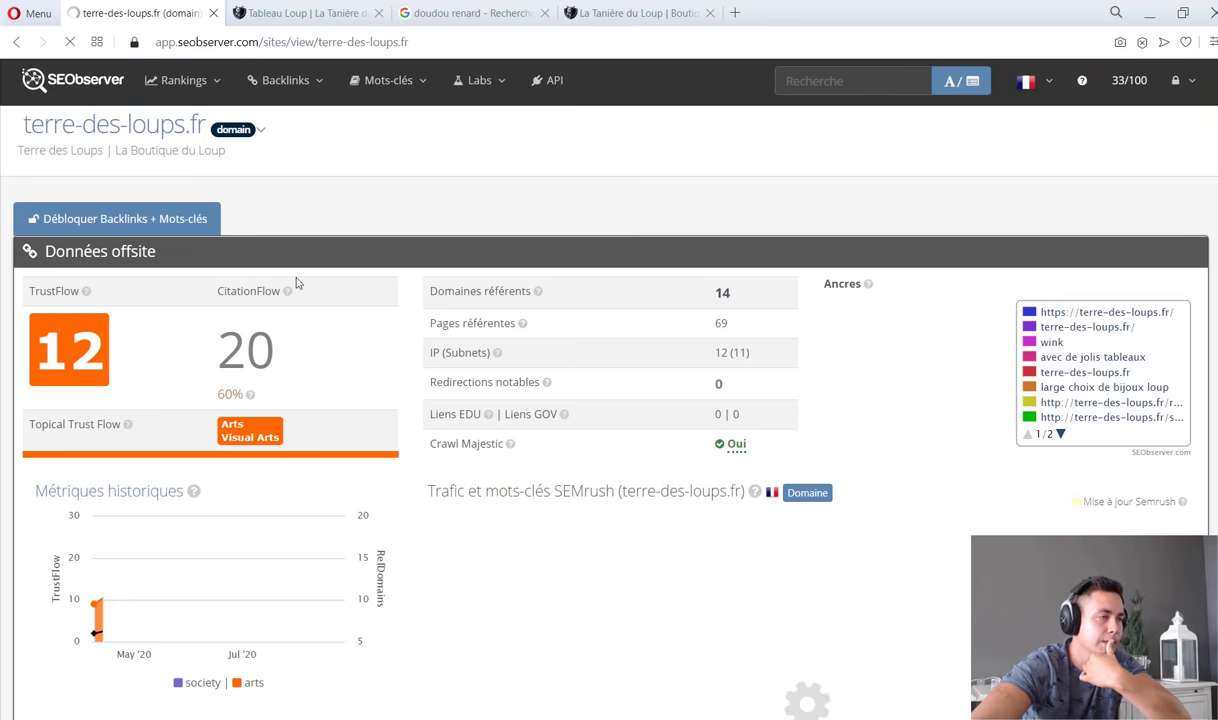
pyautogui.scroll(-7, 717, 388)
pyautogui.rightClick(716, 389)
pyautogui.click(541, 355)
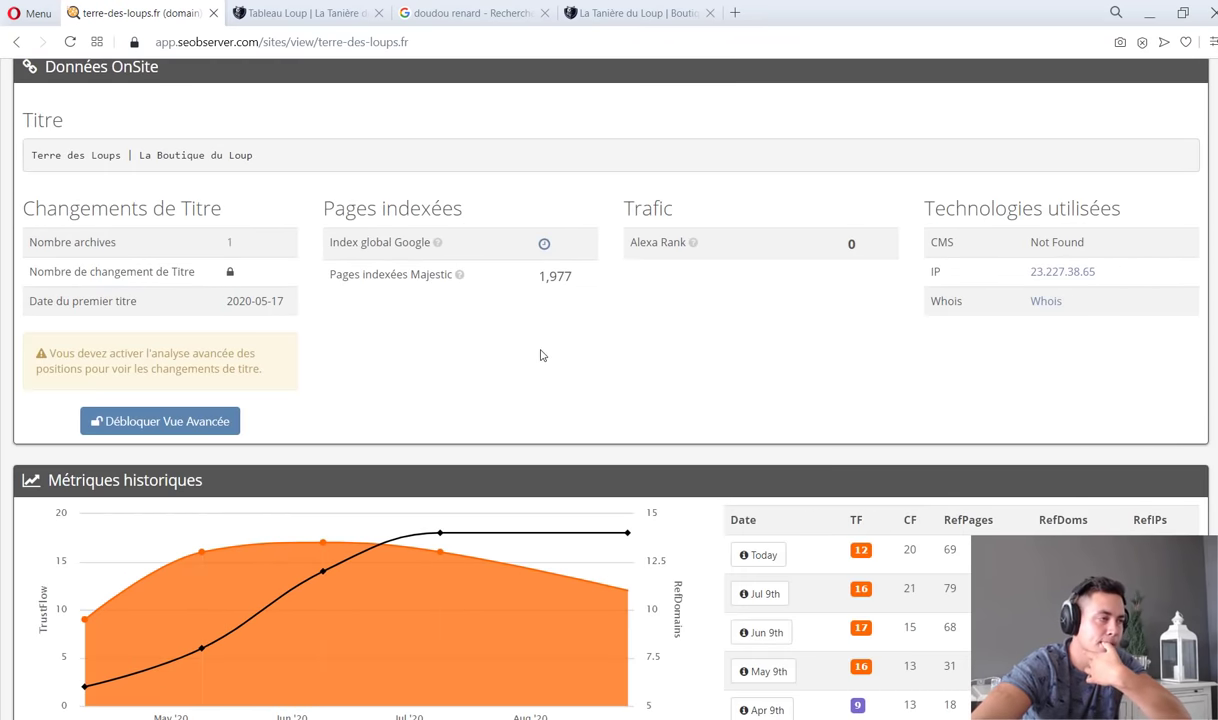
pyautogui.scroll(-5, 541, 355)
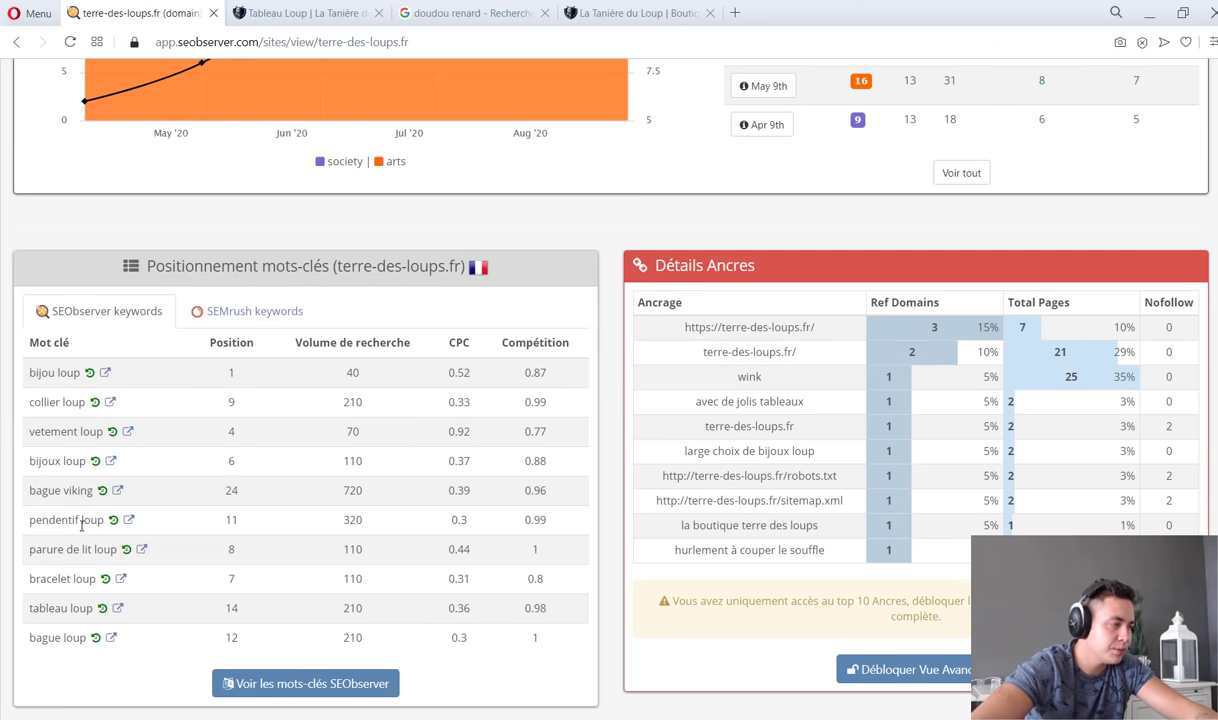
# Open the full SEObserver keyword list of terre-des-loups.fr and browse its positions and search volumes.
pyautogui.click(305, 684)
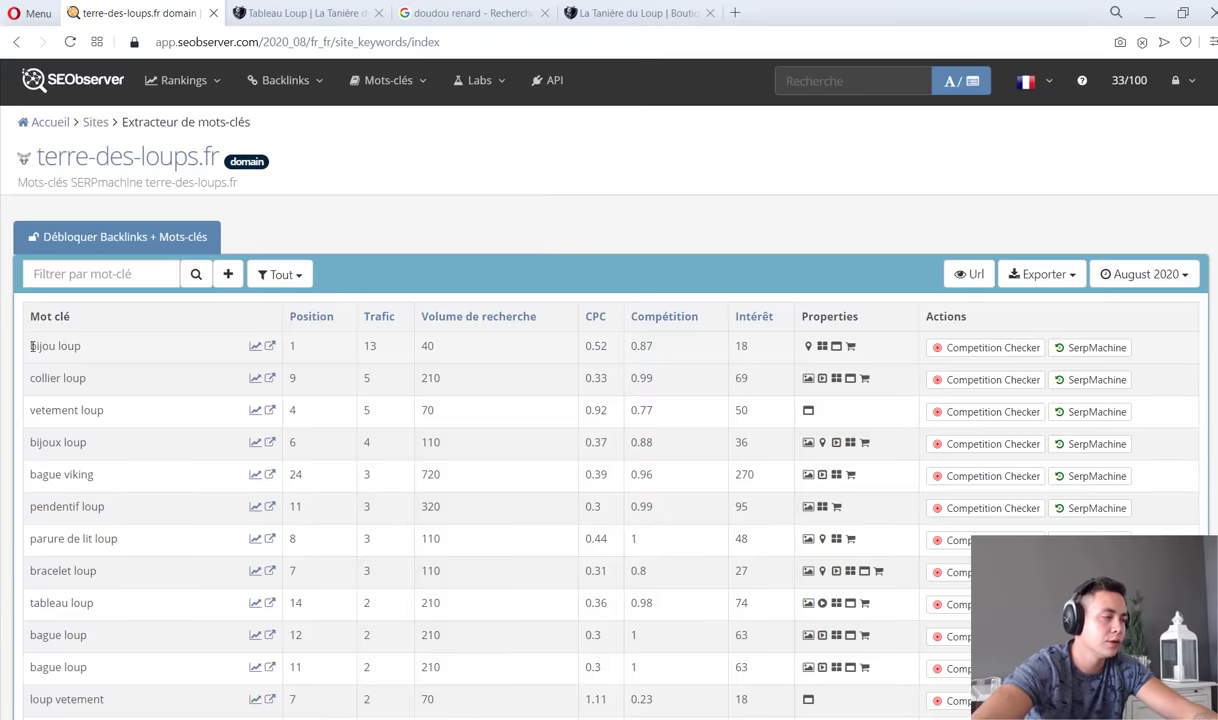
pyautogui.scroll(-5, 28, 355)
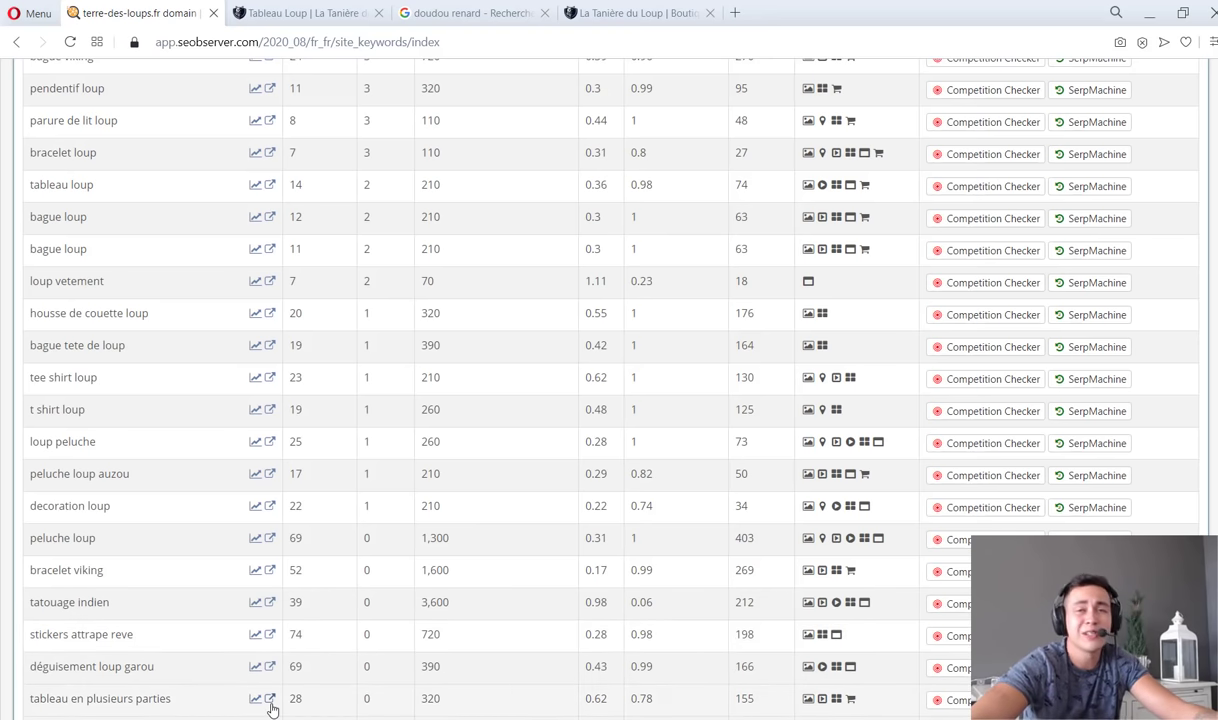
pyautogui.scroll(-3, 178, 515)
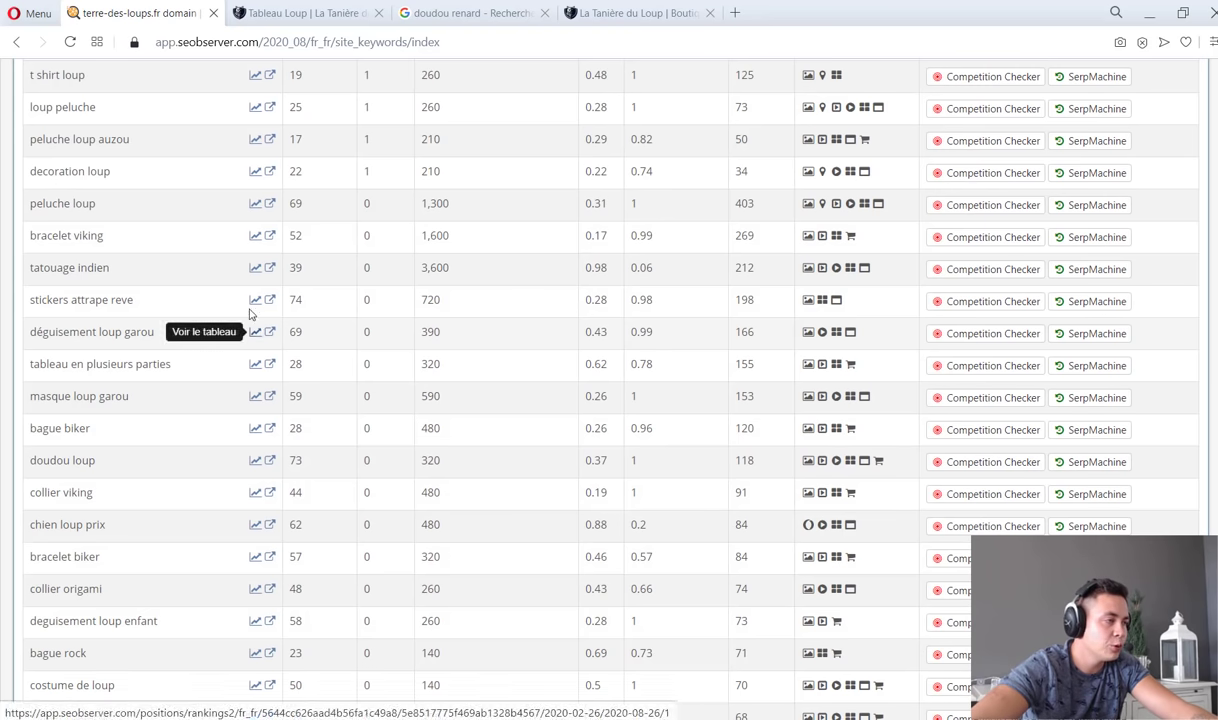
# Open the Google results for "tatouage indien" in a separate tab and return to the keyword list.
pyautogui.scroll(1, 117, 328)
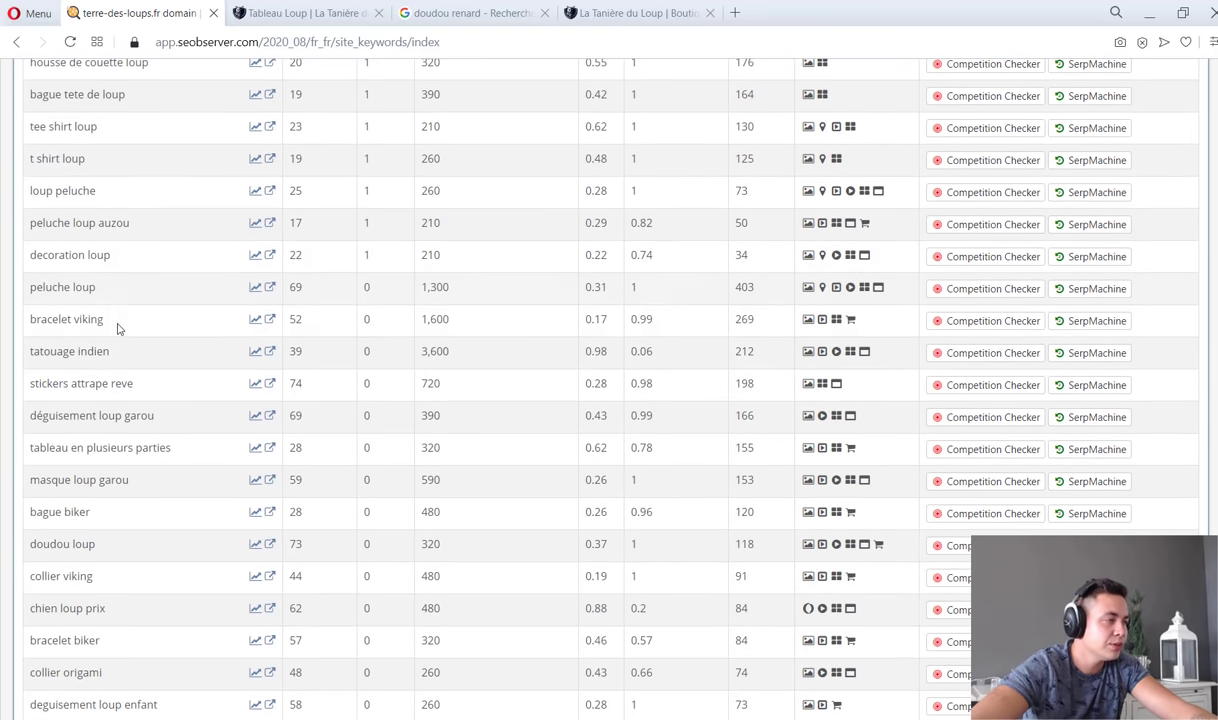
pyautogui.click(272, 355)
pyautogui.click(150, 14)
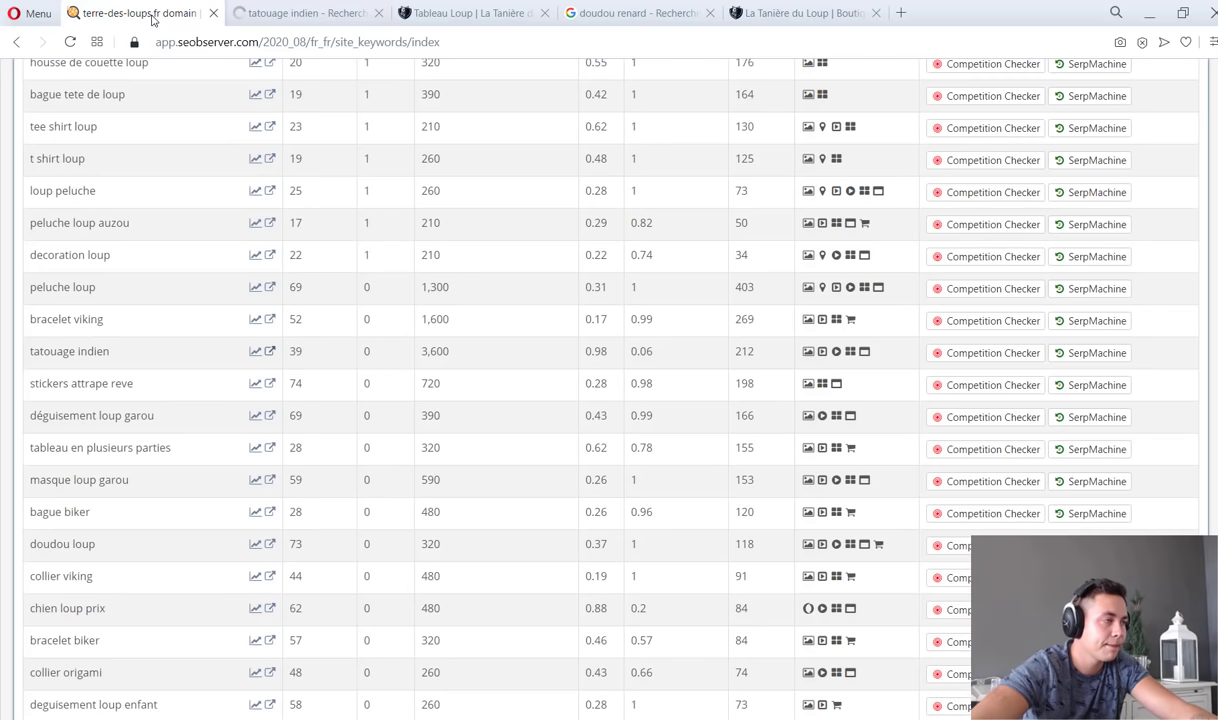
# Open the Google results for "peluche loup" in a separate tab and return to the keyword list.
pyautogui.scroll(1, 158, 340)
pyautogui.scroll(2, 130, 380)
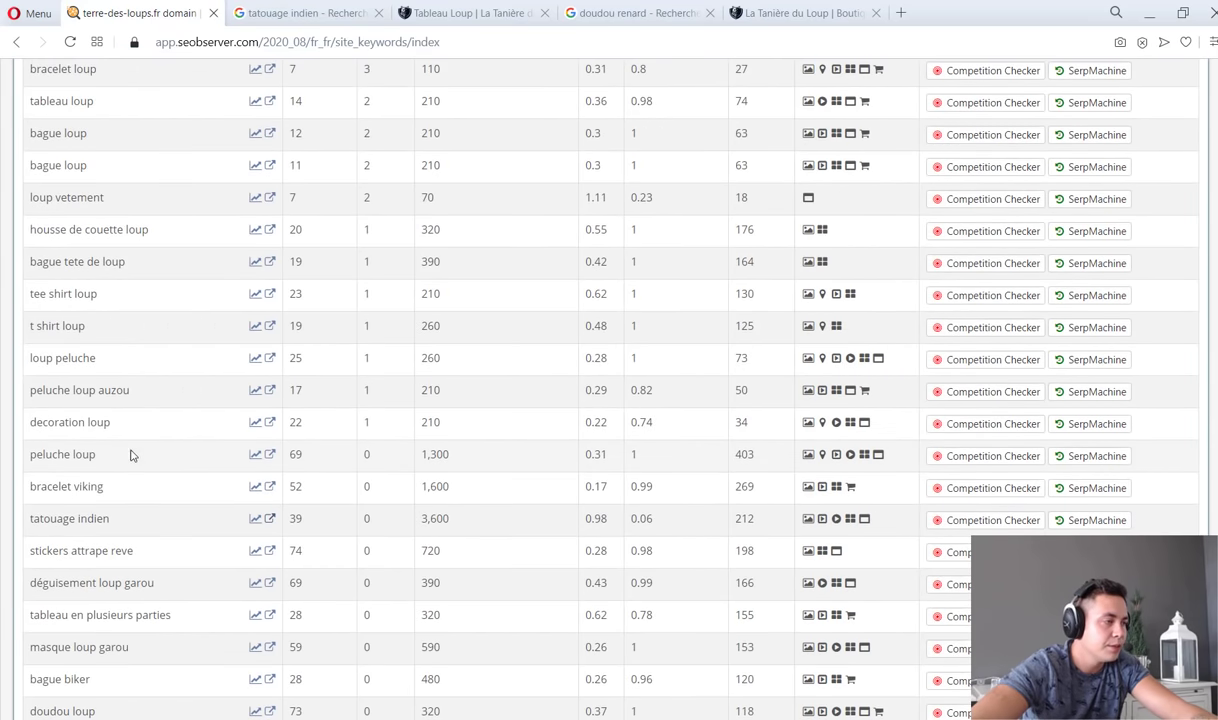
pyautogui.click(270, 454)
pyautogui.click(125, 12)
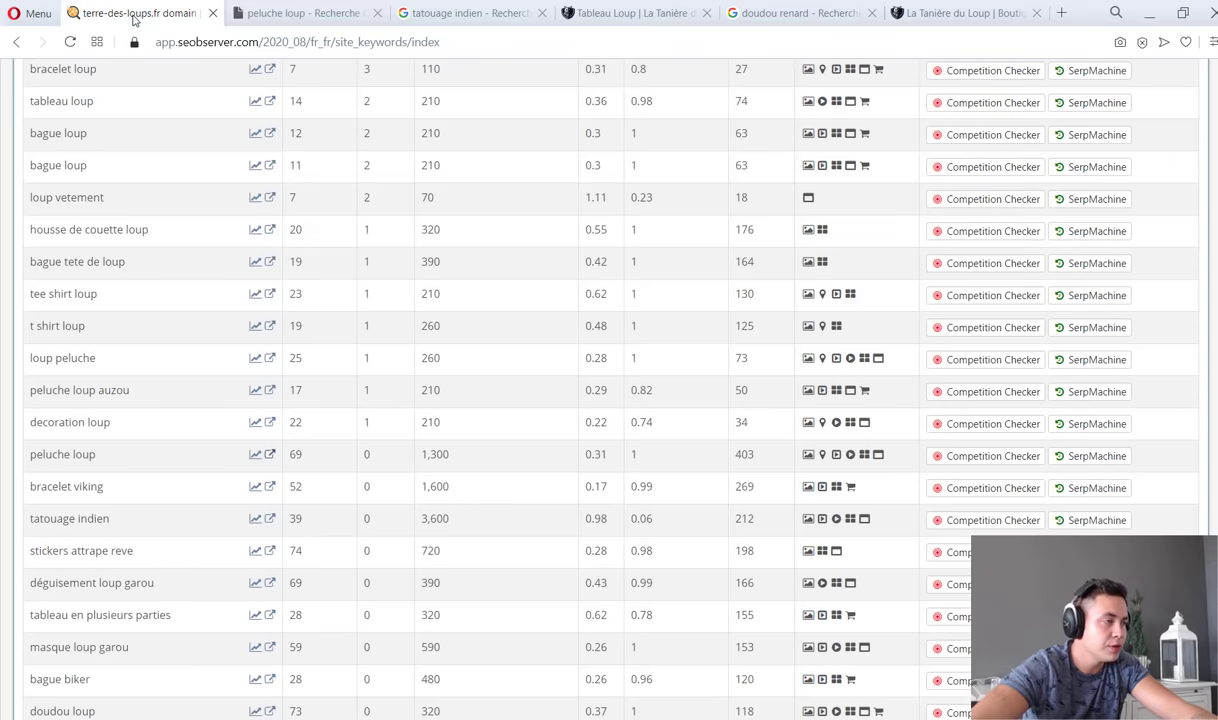
# Open the Google results for "bague biker" in a separate tab and return to the keyword list.
pyautogui.scroll(1, 153, 338)
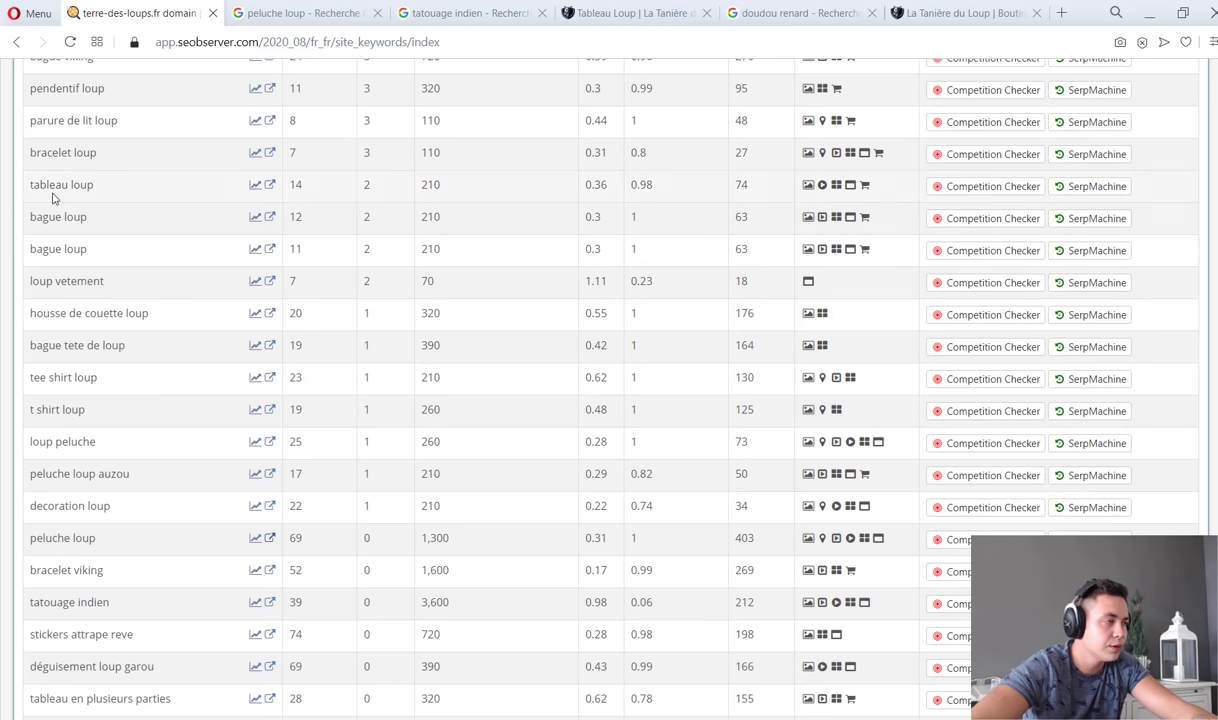
pyautogui.scroll(-2, 68, 320)
pyautogui.scroll(-2, 80, 370)
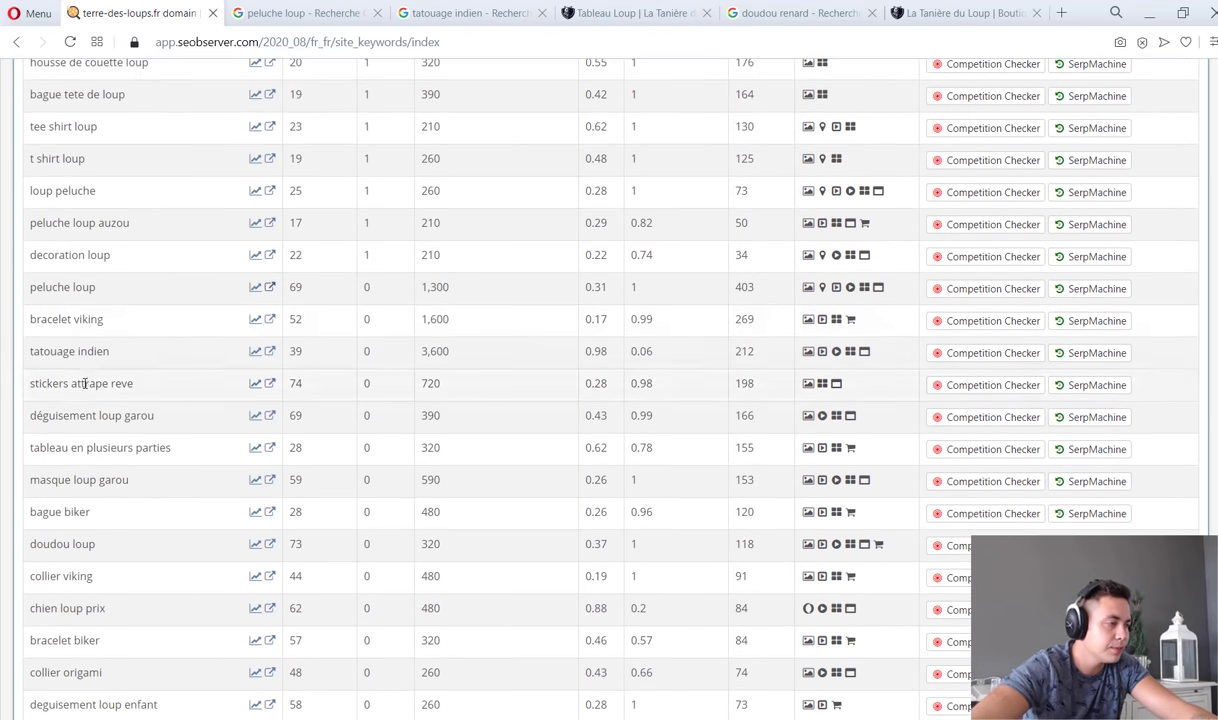
pyautogui.click(267, 430)
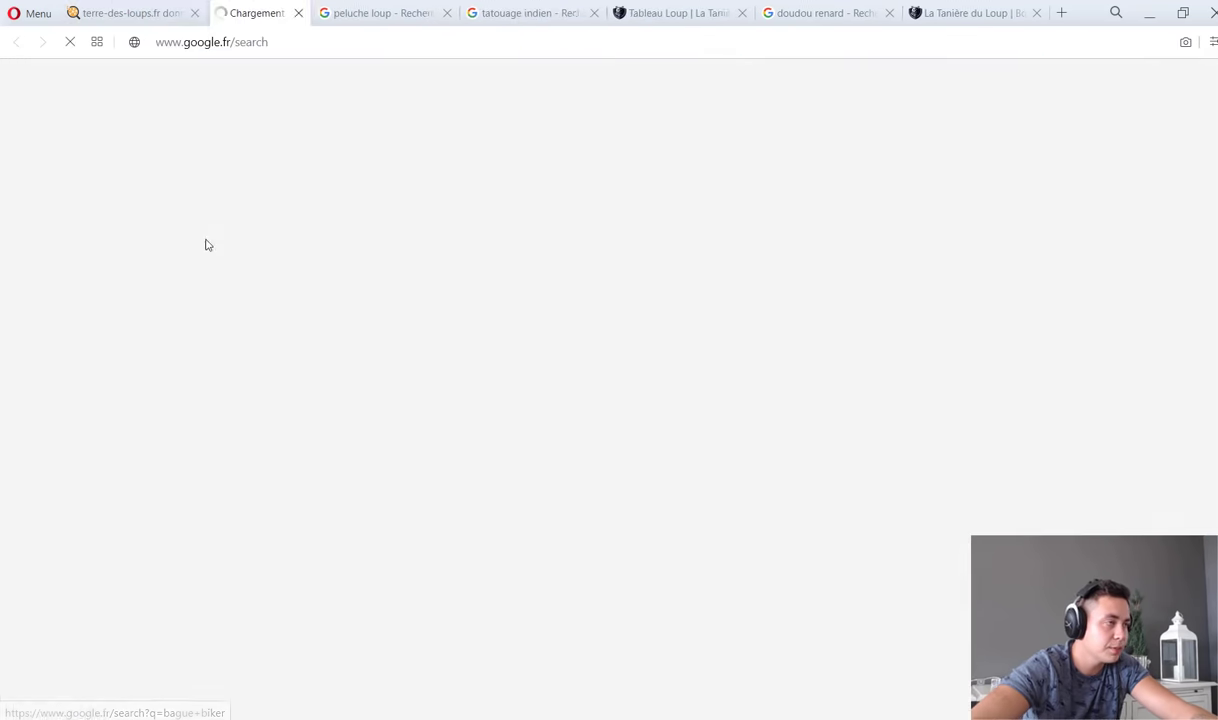
pyautogui.click(102, 14)
# Examine the lower-ranked keywords of terre-des-loups.fr, such as "tee shirt attrape reve" and "prix chevaliere", for relevance to the wolf theme.
pyautogui.scroll(-4, 85, 513)
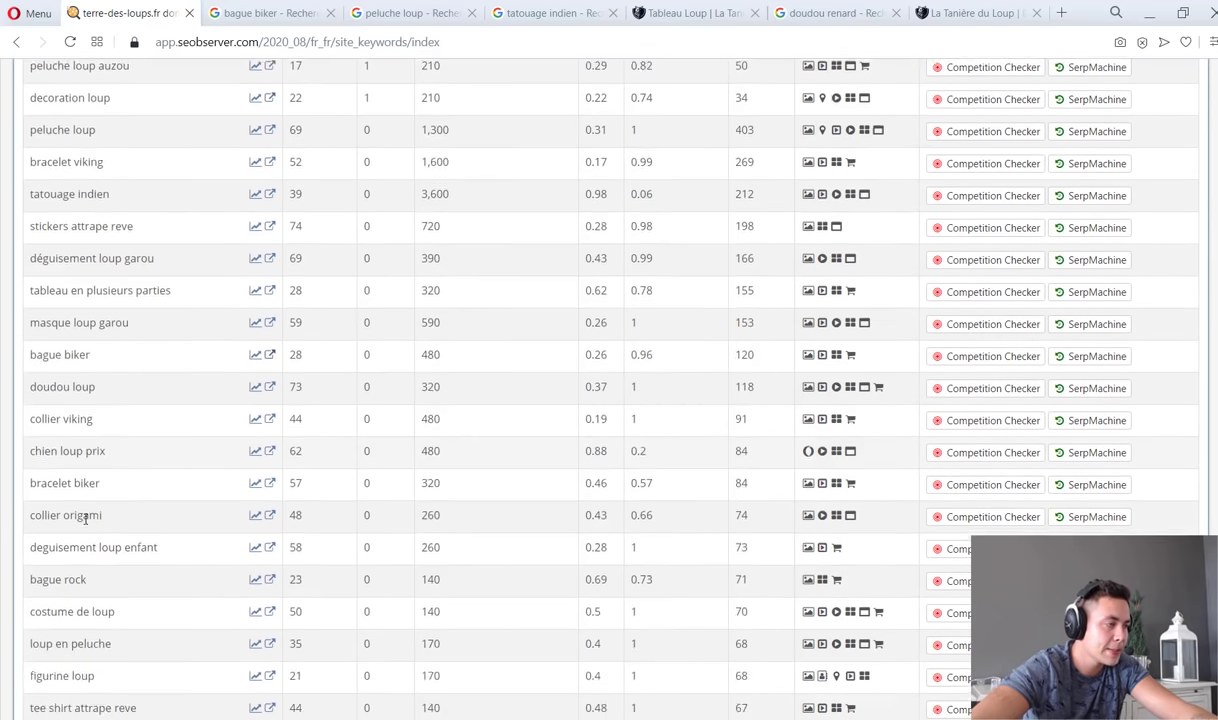
pyautogui.moveTo(150, 448); pyautogui.dragTo(28, 452)
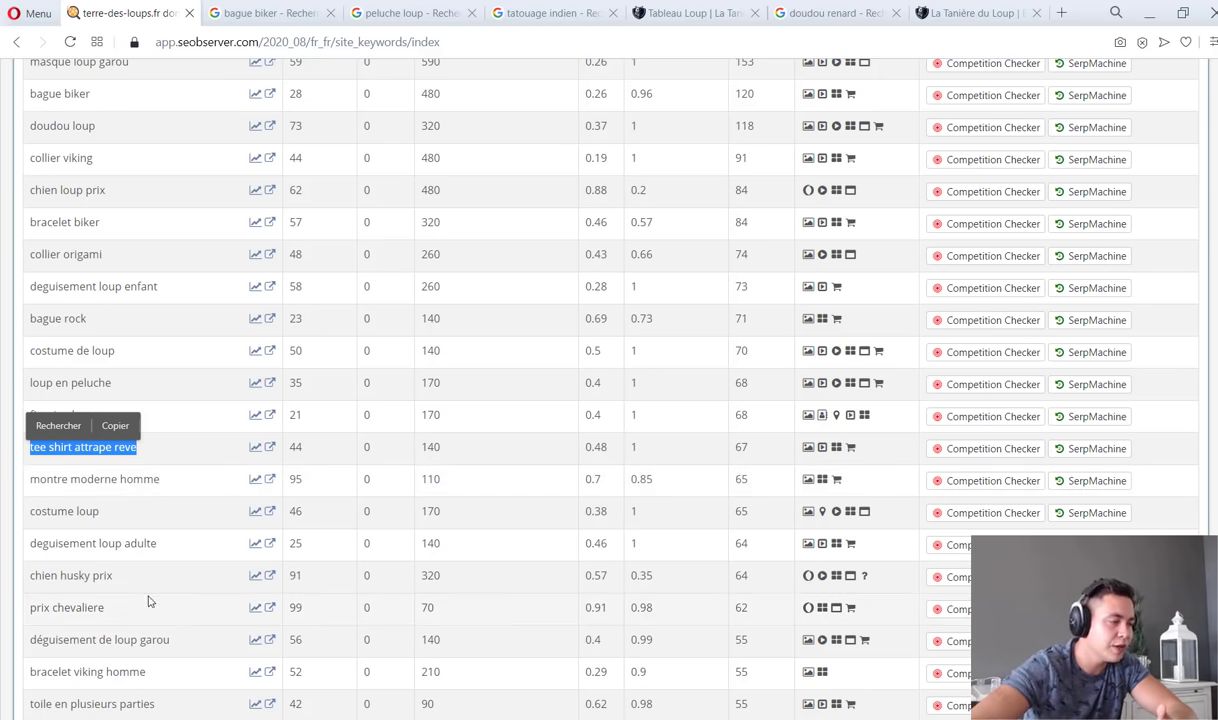
pyautogui.doubleClick(87, 608)
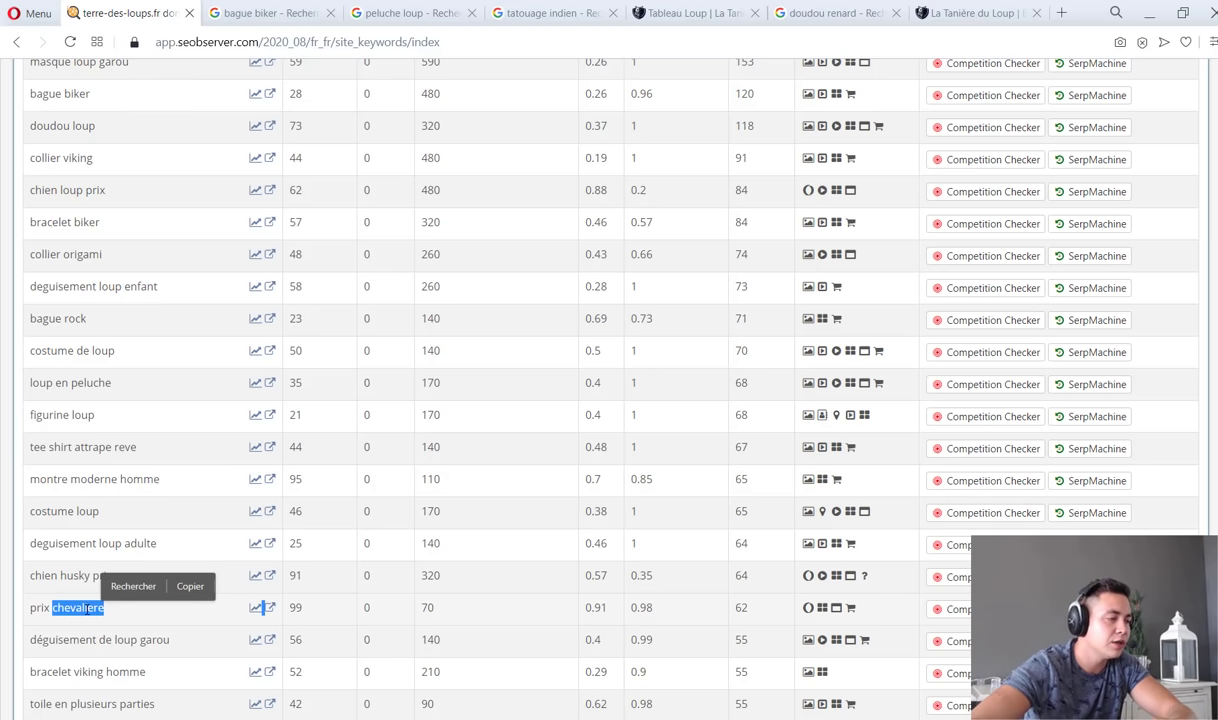
pyautogui.click(87, 608)
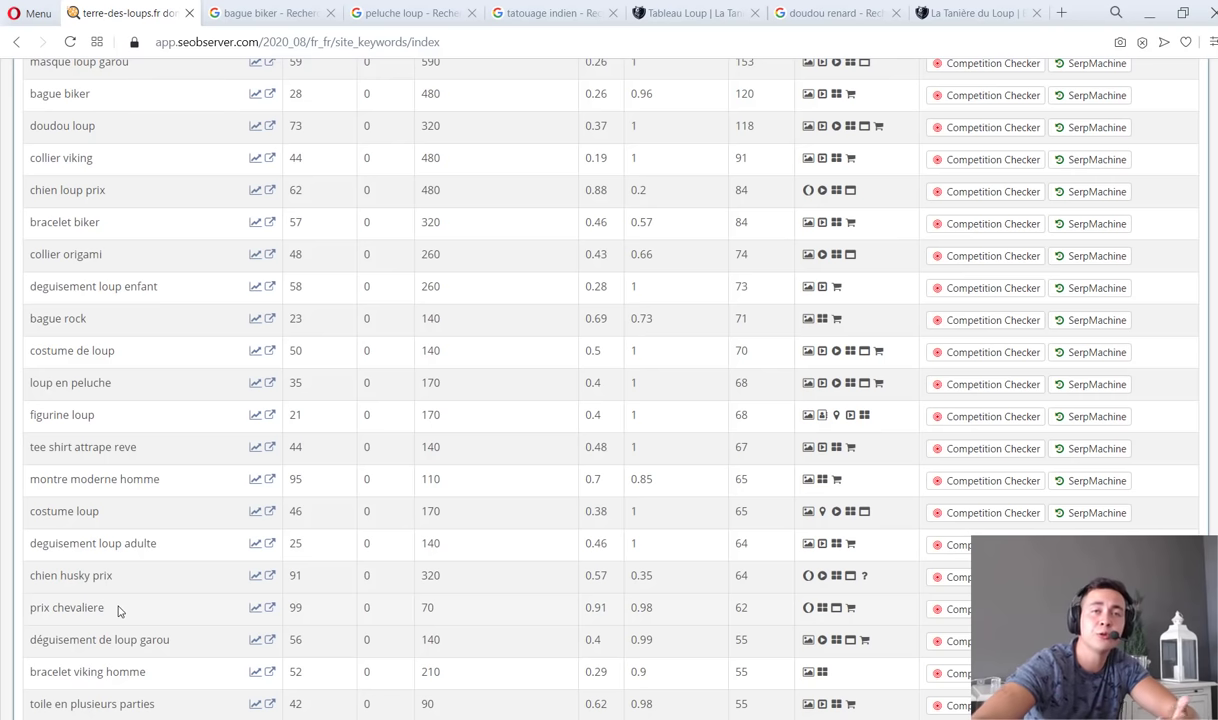
pyautogui.scroll(-3, 115, 560)
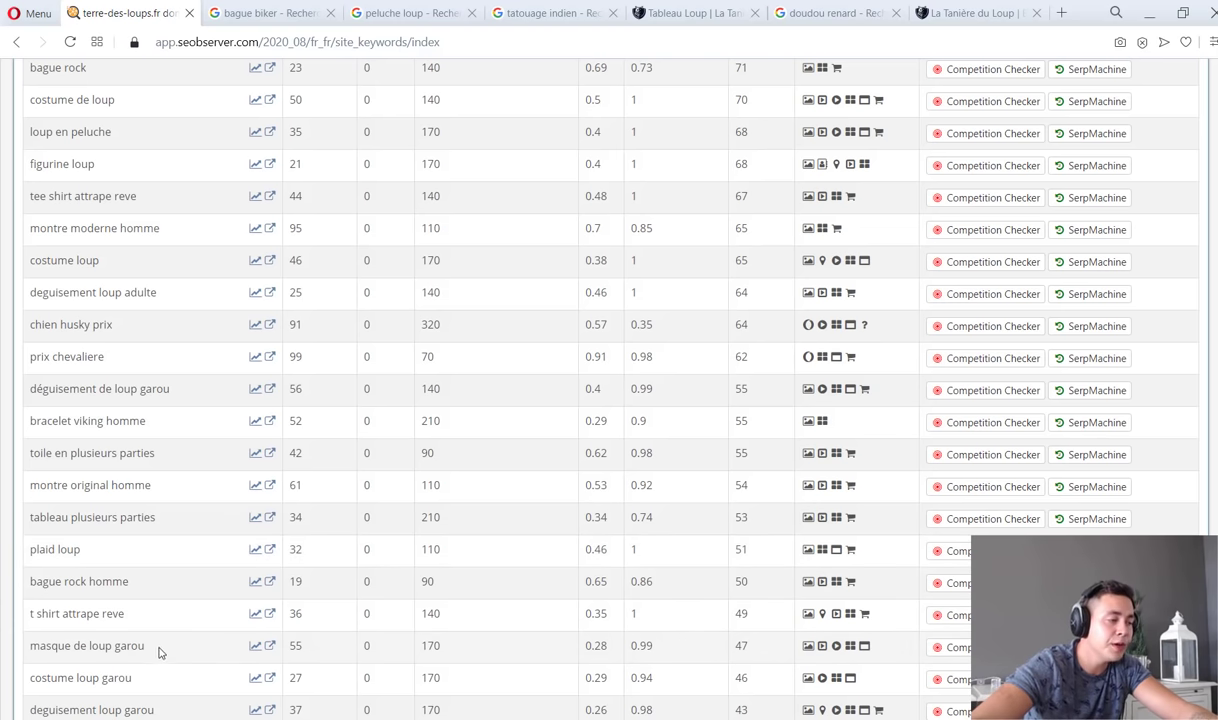
pyautogui.scroll(-1, 158, 648)
pyautogui.scroll(-1, 180, 635)
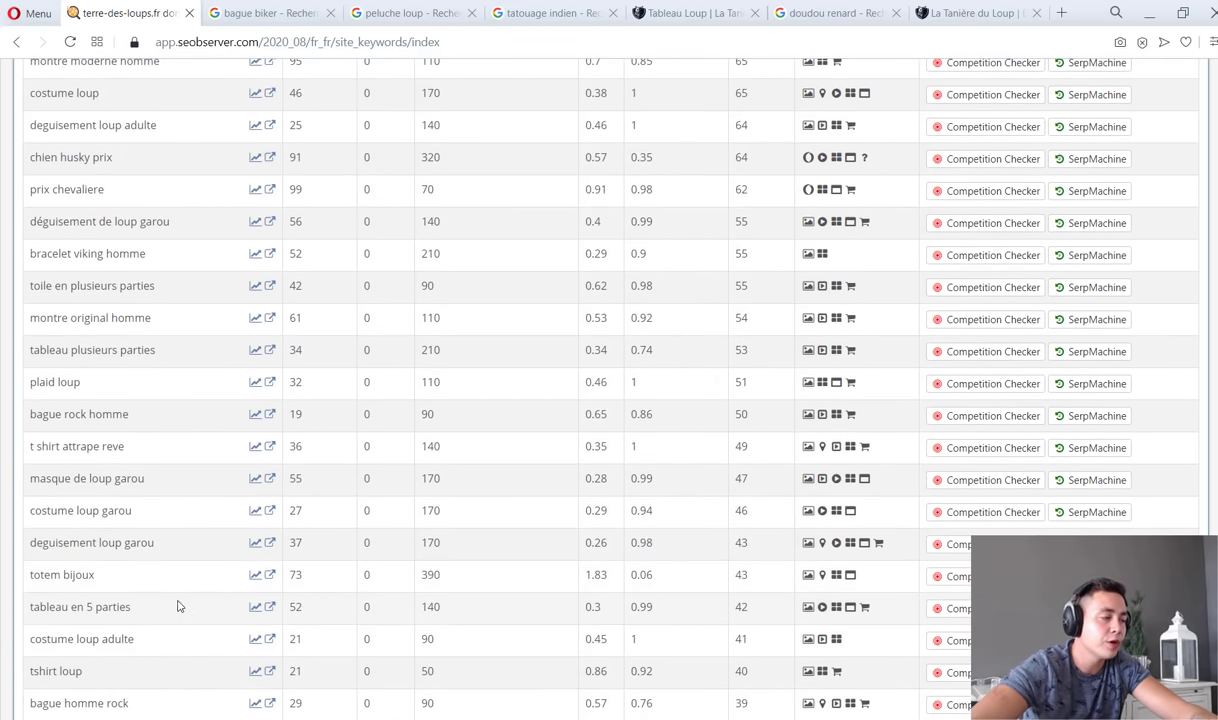
pyautogui.scroll(-2, 178, 606)
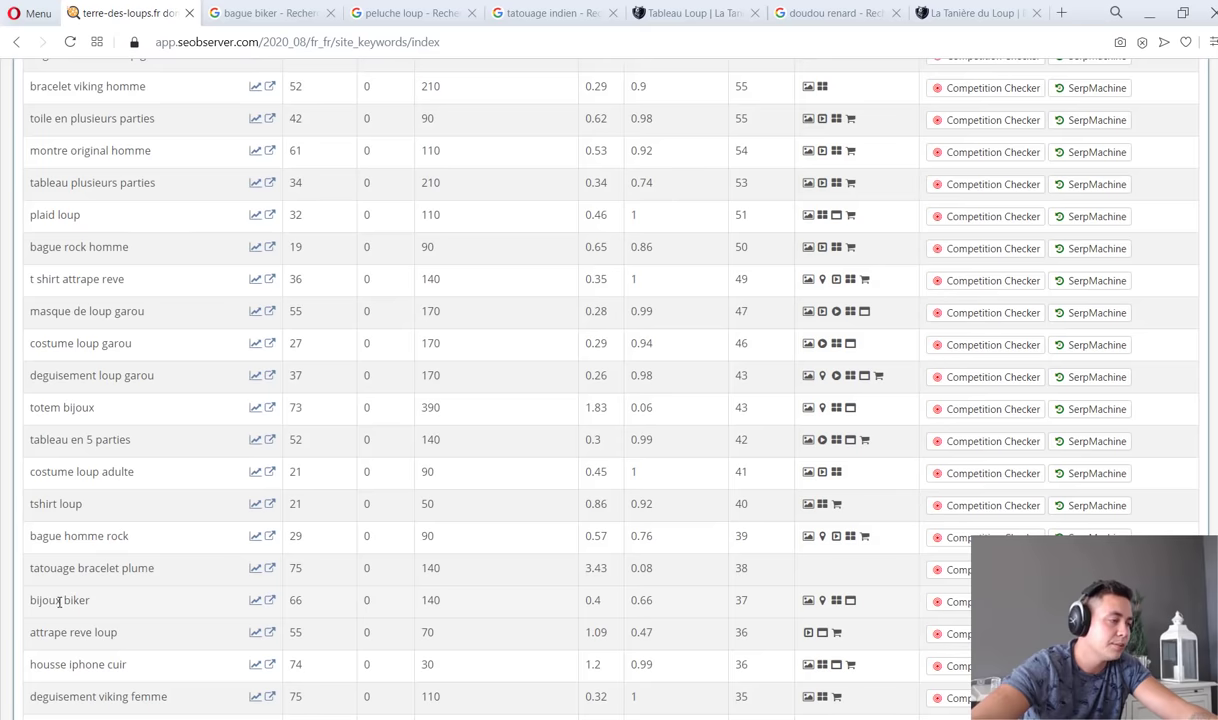
pyautogui.scroll(-1, 130, 600)
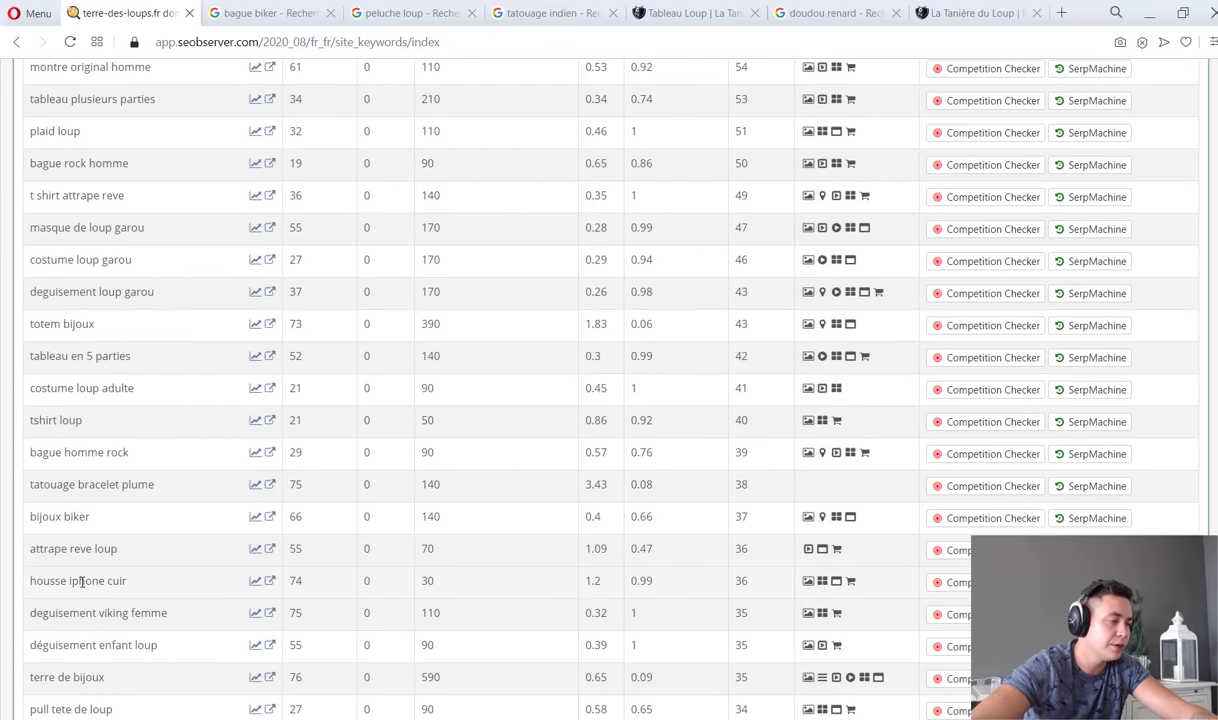
pyautogui.scroll(-5, 100, 590)
# From the Google results for "bague biker", open the Moto-Bikers, hommebijoux.com and Out-Of-Road pages in separate tabs.
pyautogui.hotkey('ctrl', 'Tab')
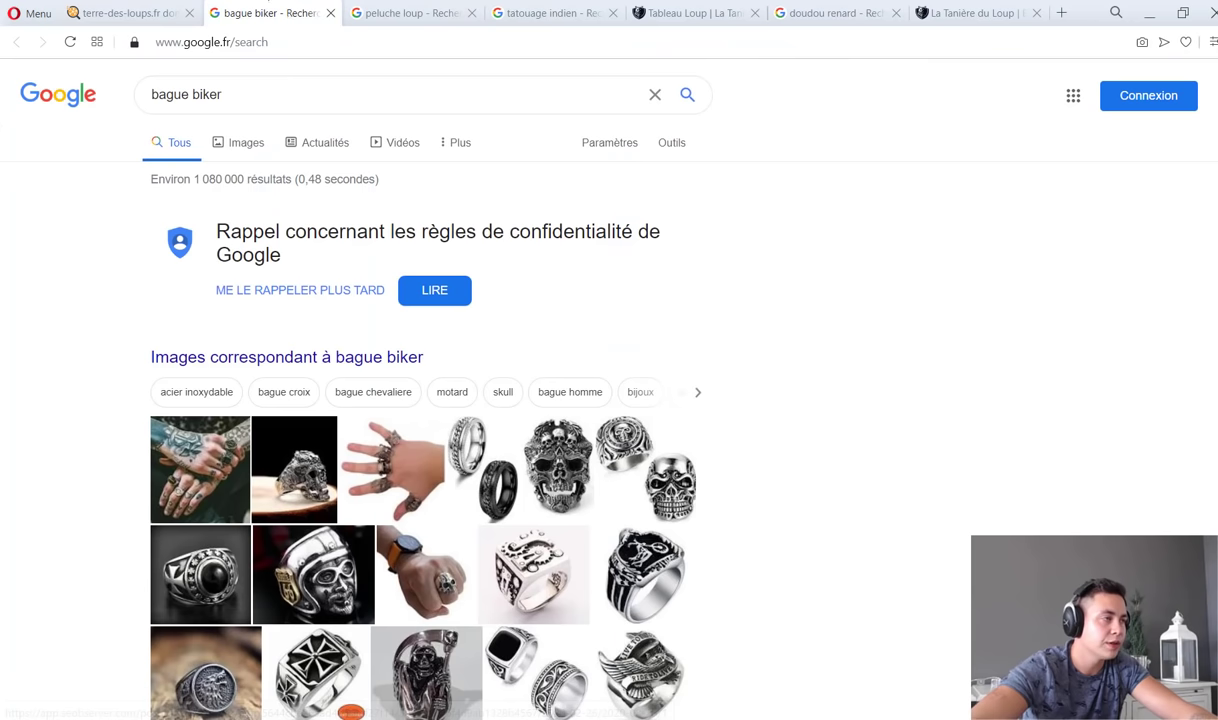
pyautogui.scroll(-6, 300, 287)
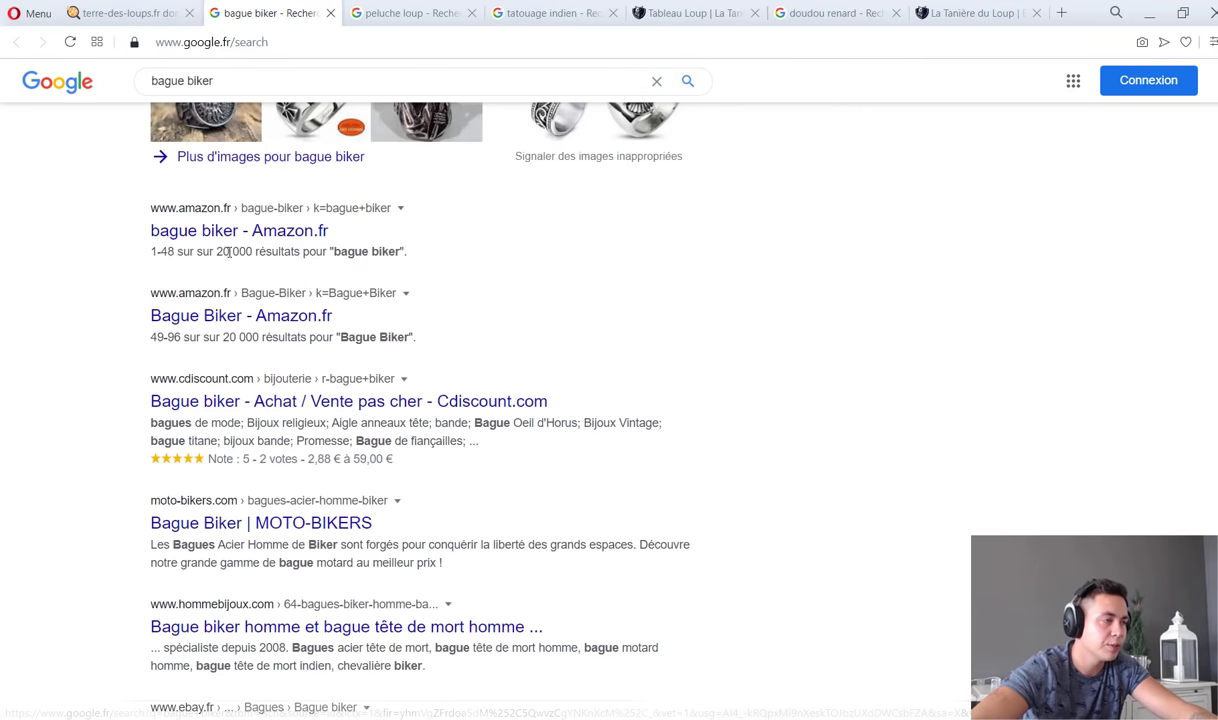
pyautogui.middleClick(298, 524)
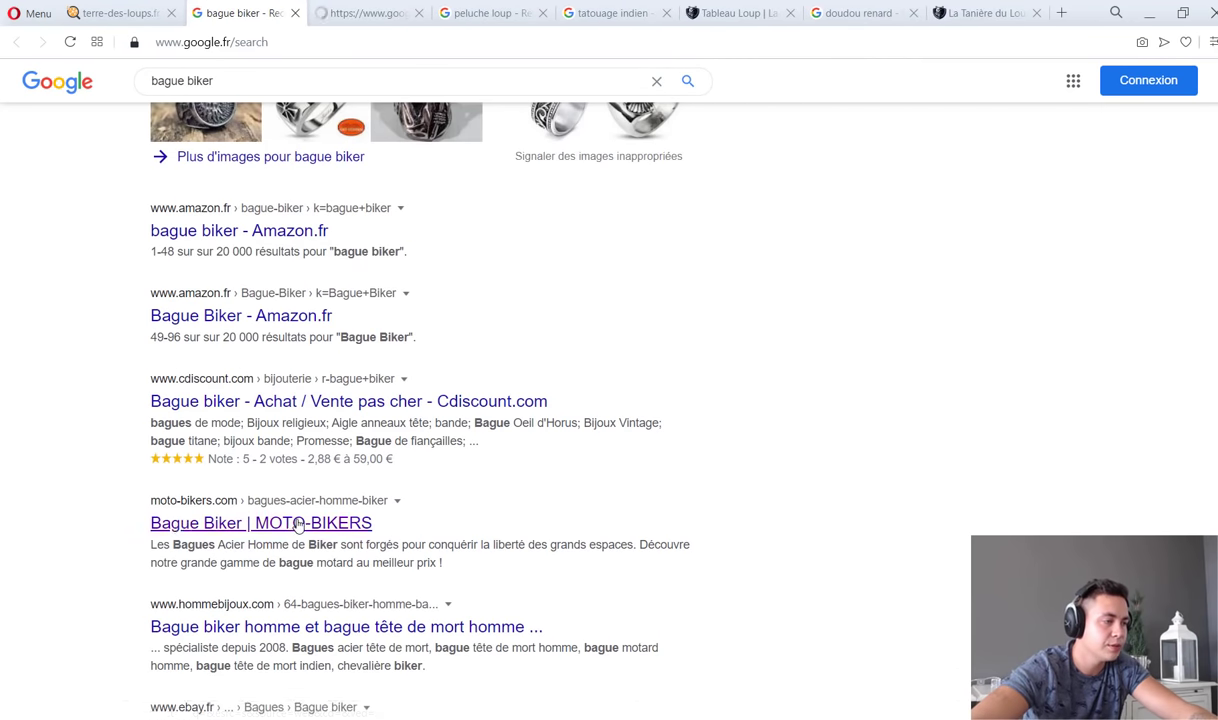
pyautogui.scroll(-2, 298, 524)
pyautogui.middleClick(236, 455)
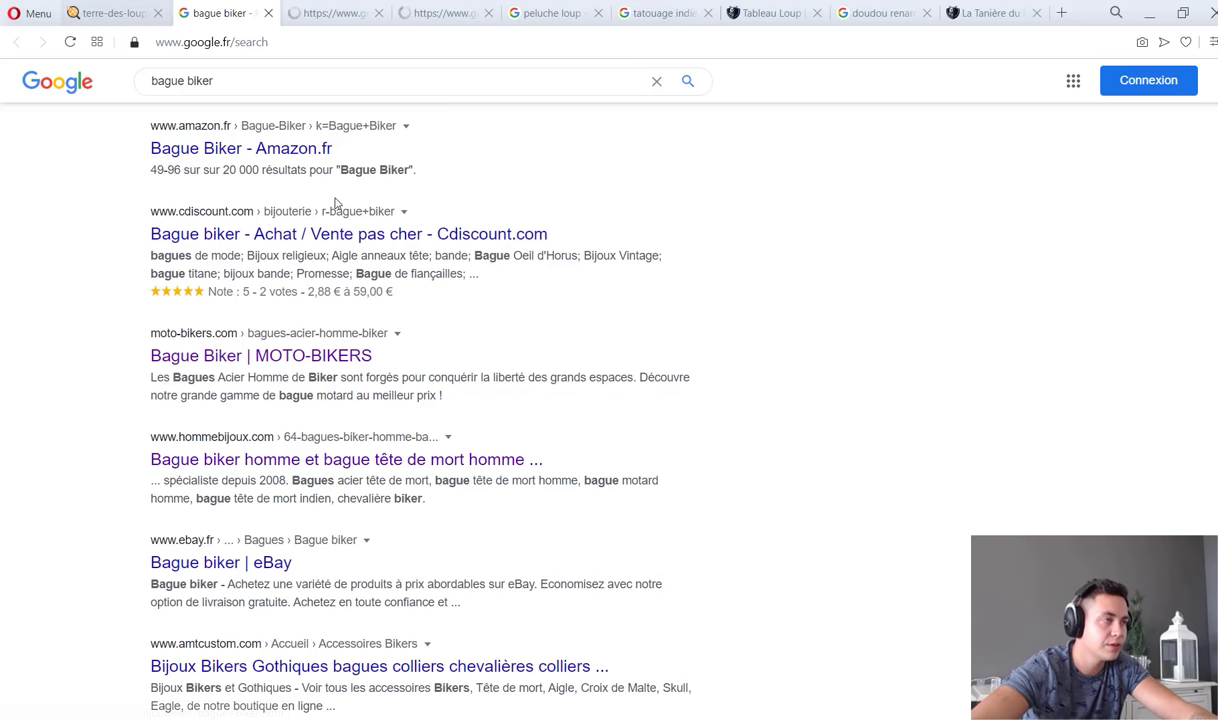
pyautogui.hotkey('ctrl', 'shift', 'Tab')
pyautogui.hotkey('ctrl', 'Tab')
pyautogui.scroll(-4, 287, 430)
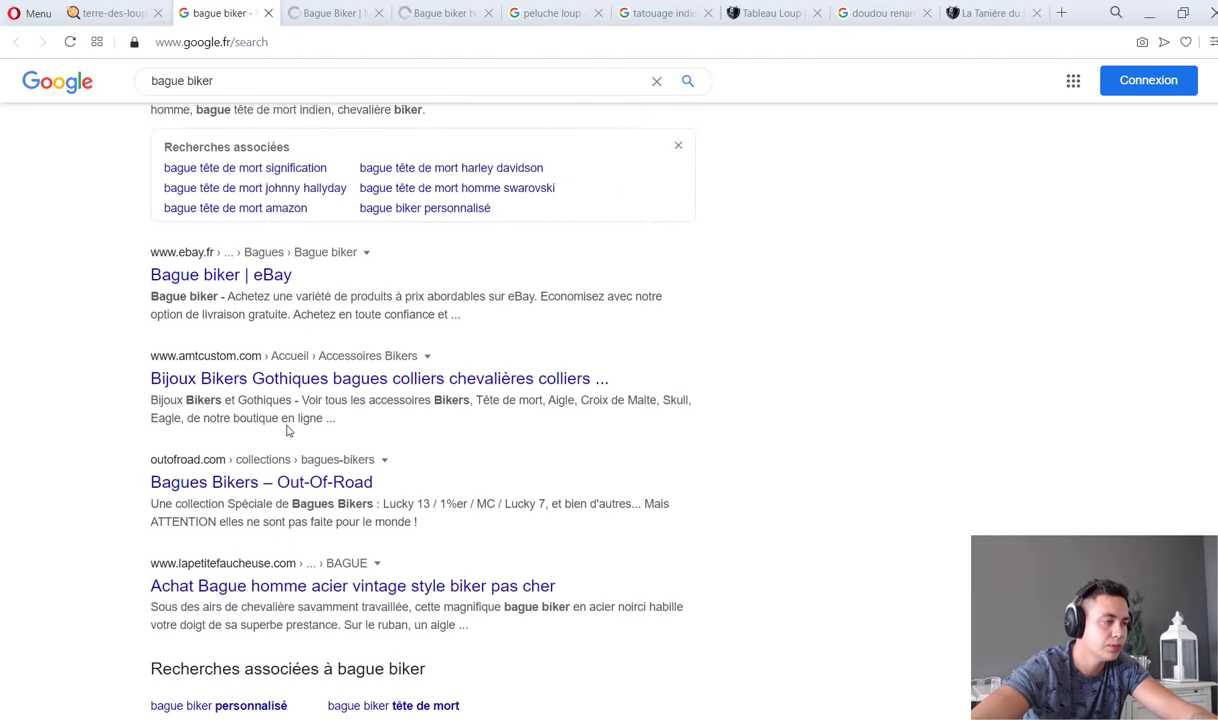
pyautogui.scroll(-1, 287, 430)
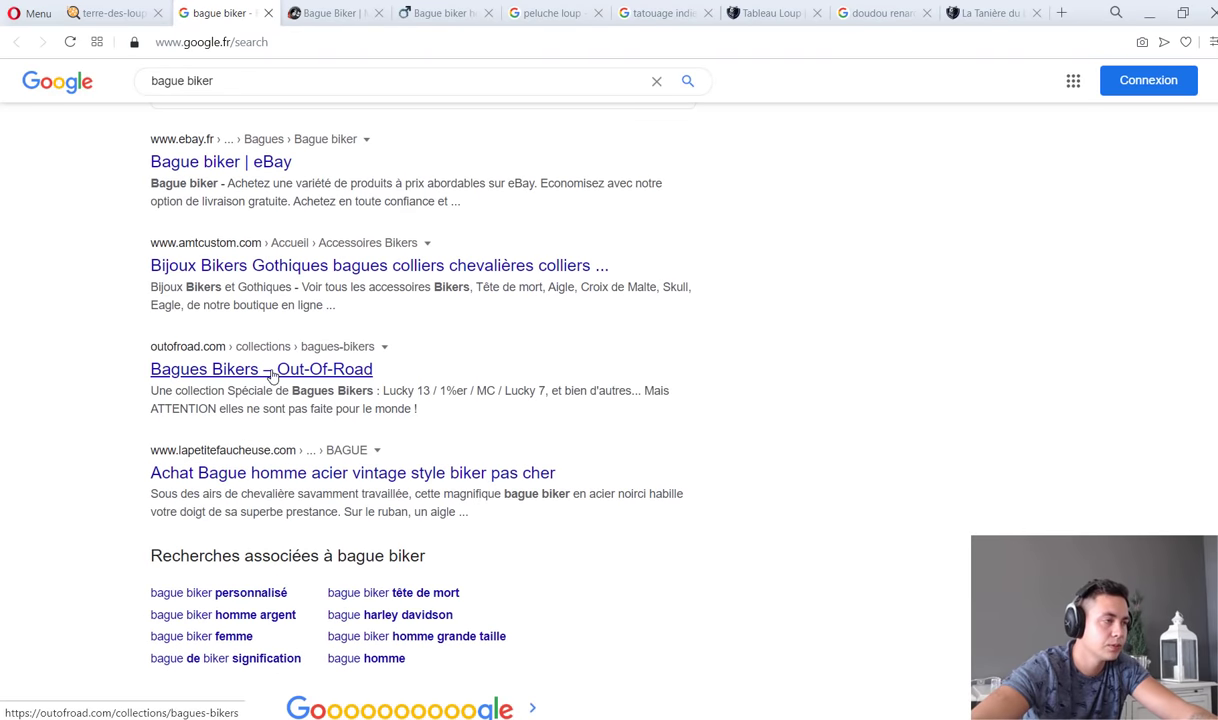
pyautogui.middleClick(270, 375)
# Copy the address of the Moto-Bikers biker rings collection page and close the hommebijoux.com page.
pyautogui.hotkey('ctrl', 'Tab')
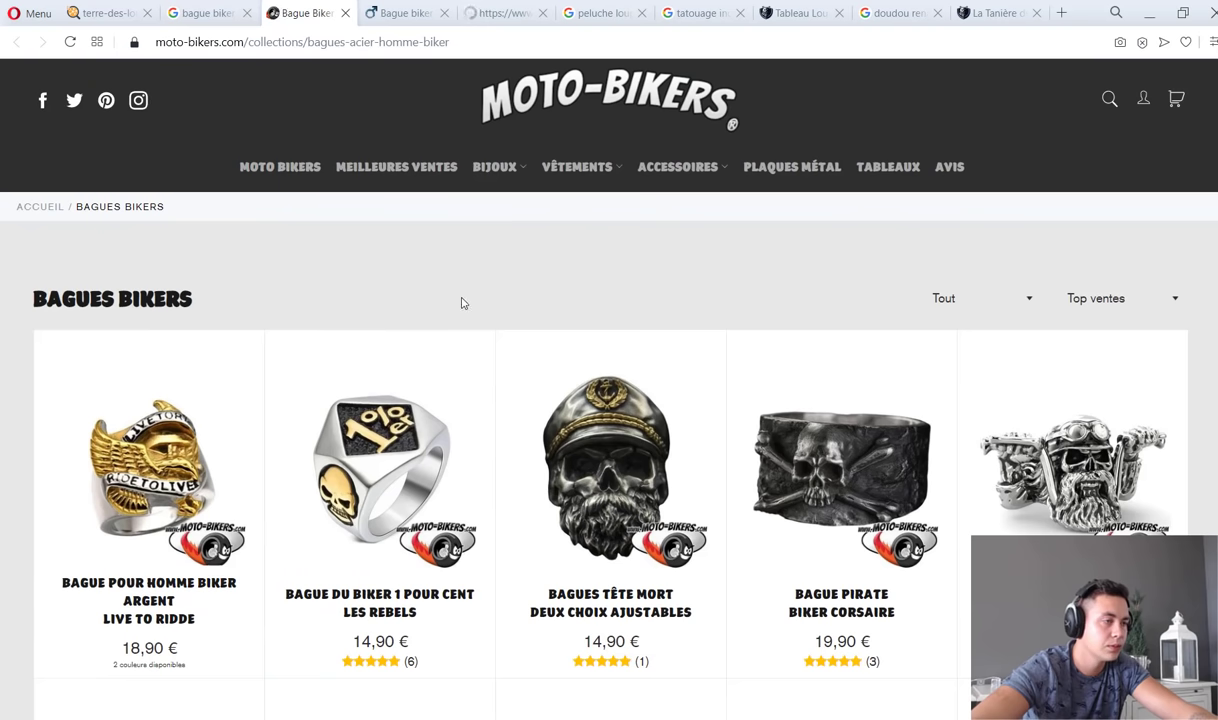
pyautogui.click(248, 42)
pyautogui.hotkey('ctrl', 'c')
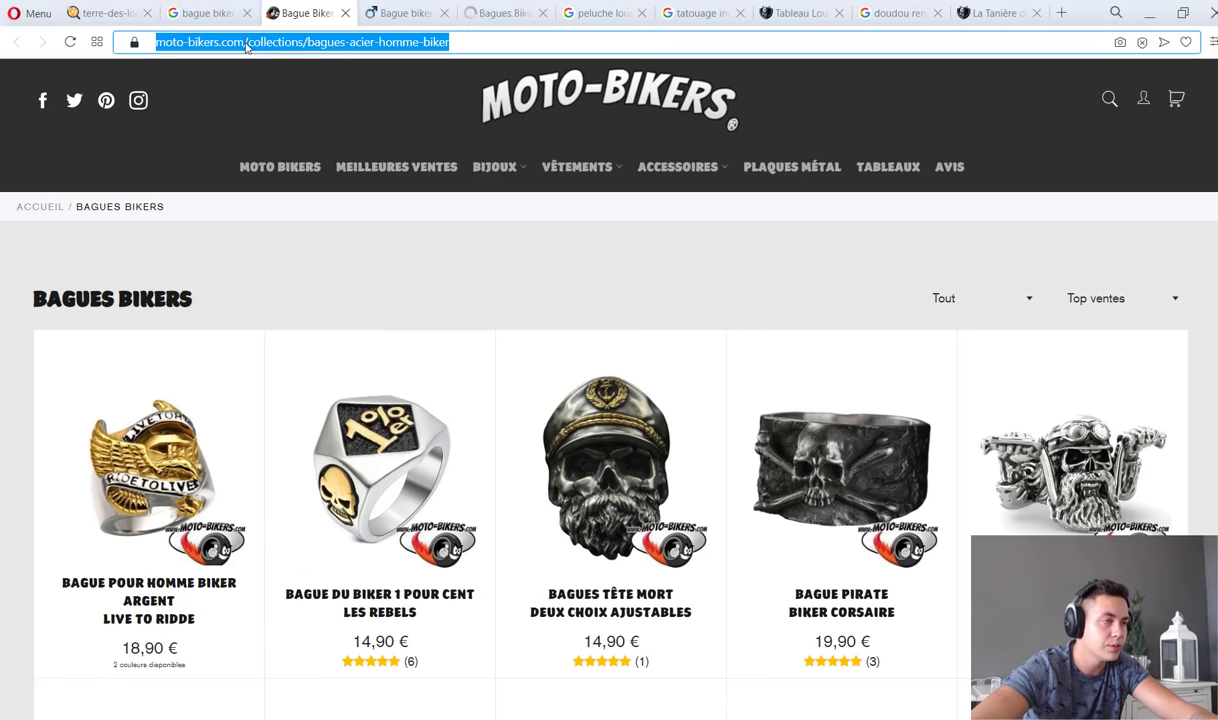
pyautogui.click(404, 14)
pyautogui.click(444, 13)
pyautogui.click(335, 13)
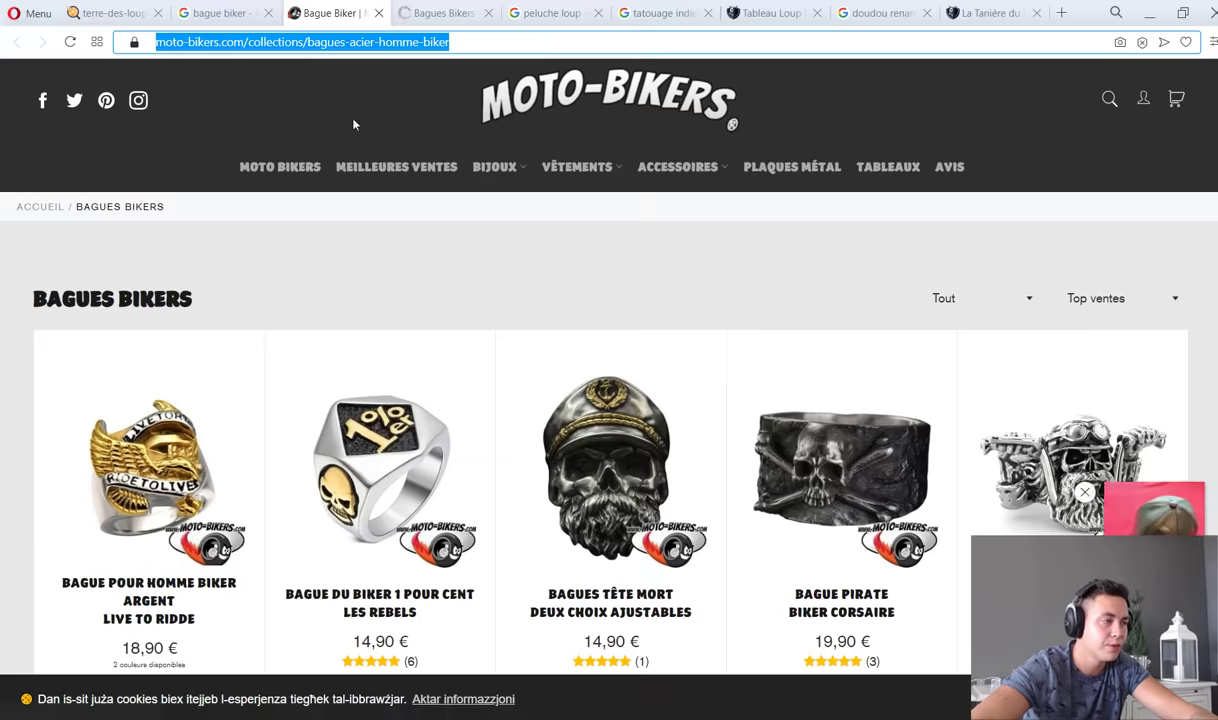
# Look through the Moto-Bikers ring collection page down to its footer and analyse its copied address in SEObserver.
pyautogui.scroll(-5, 340, 318)
pyautogui.scroll(-15, 340, 318)
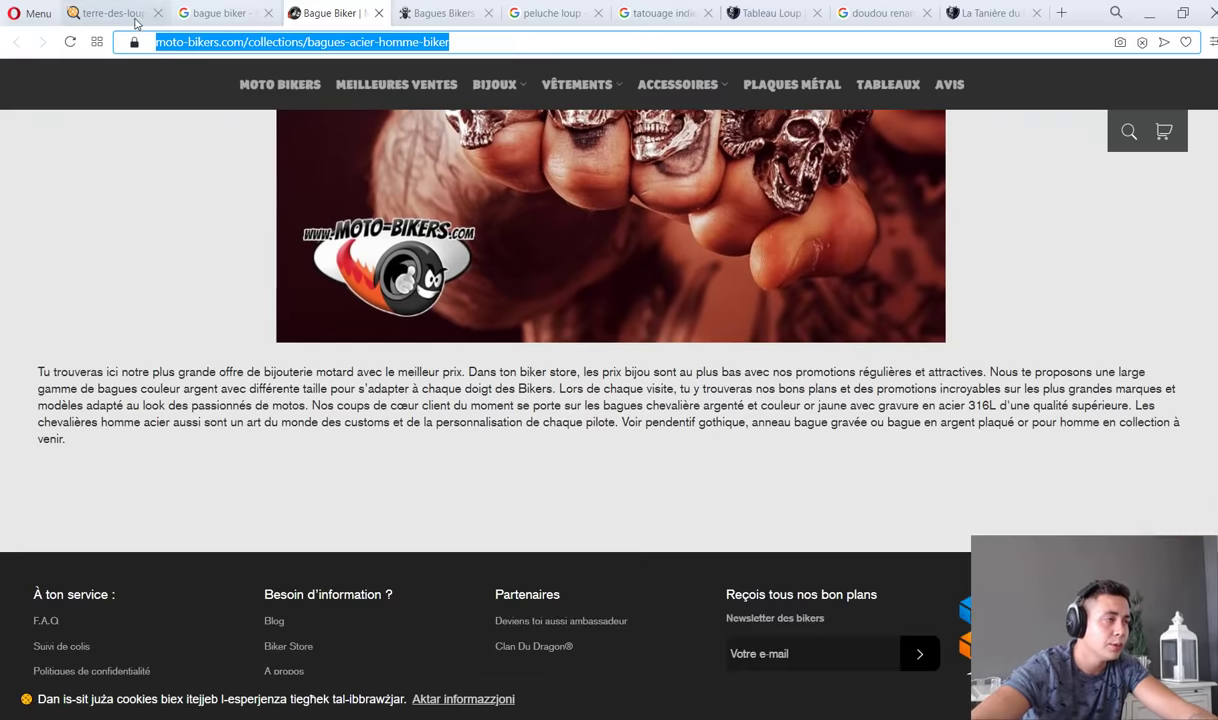
pyautogui.click(110, 13)
pyautogui.click(850, 80)
pyautogui.hotkey('ctrl', 'v')
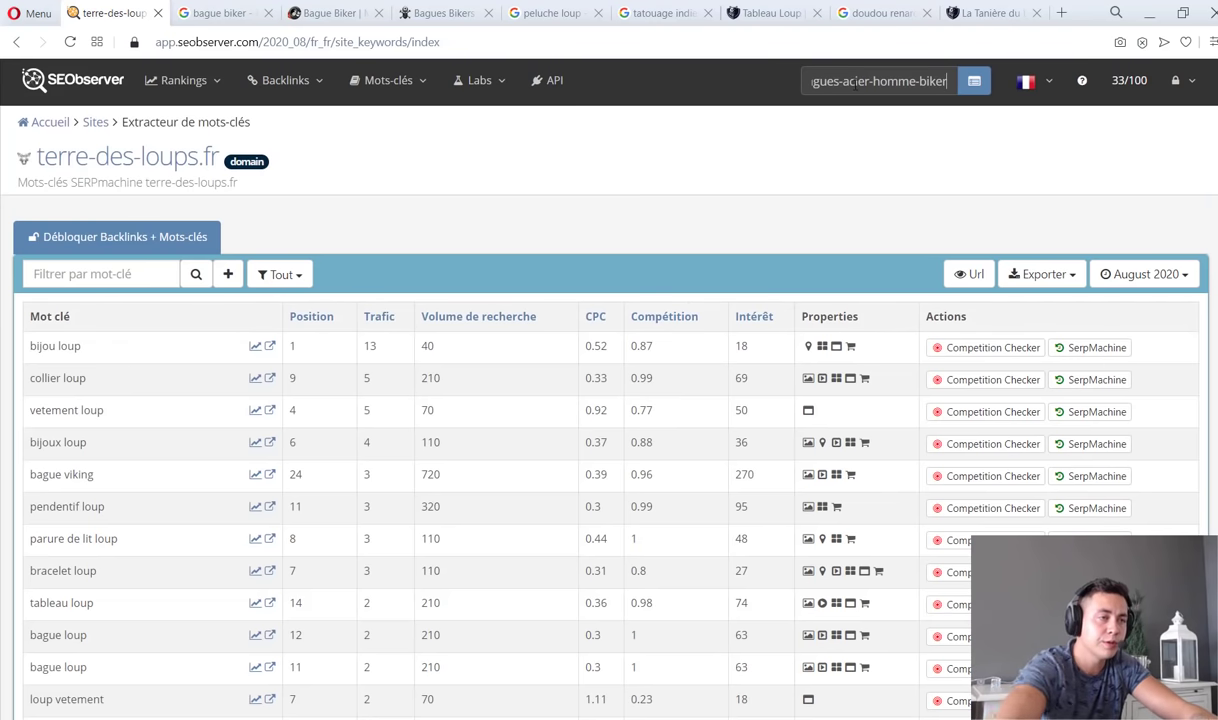
pyautogui.press('Return')
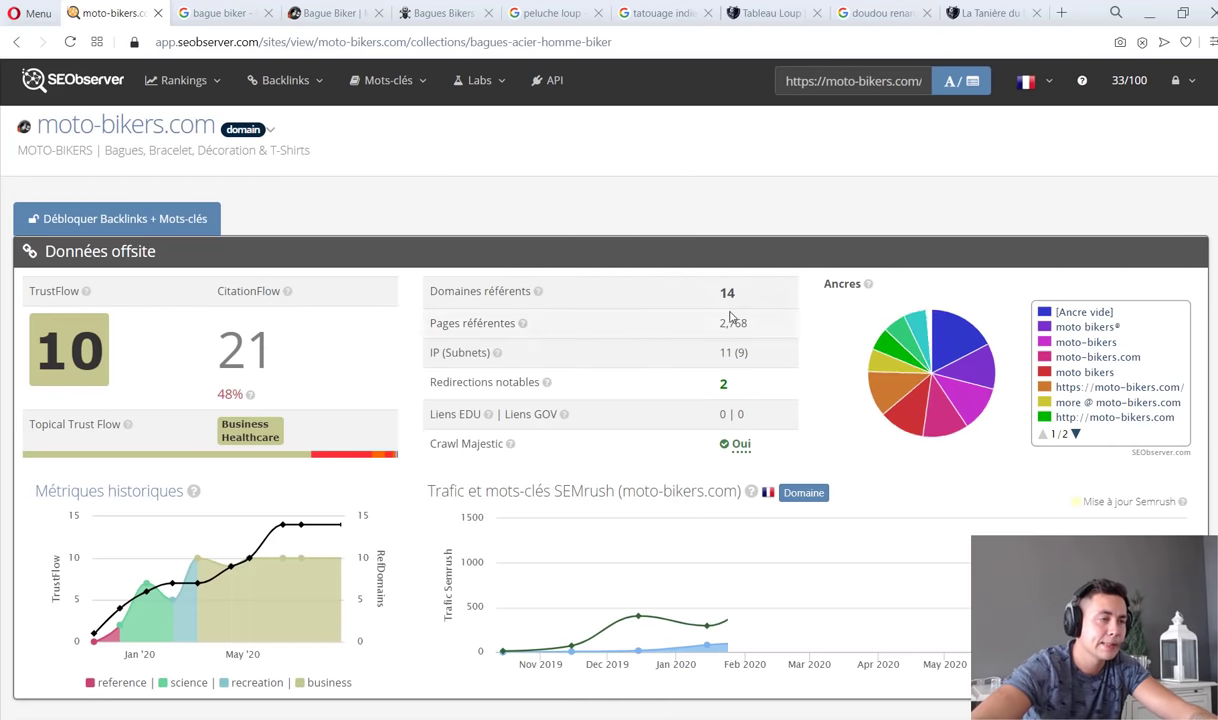
# Review the TrustFlow, referring domains, SEMrush traffic history and ranked keywords of moto-bikers.com.
pyautogui.moveTo(733, 307)
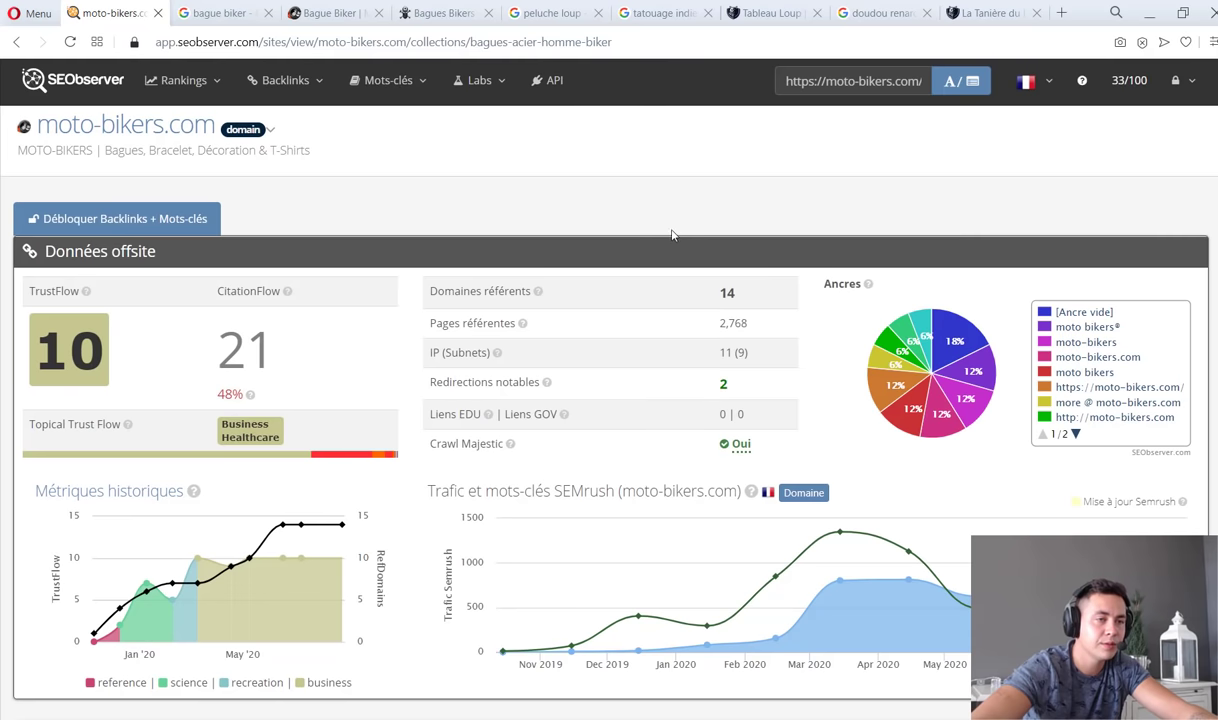
pyautogui.scroll(-6, 786, 303)
pyautogui.scroll(4, 1000, 330)
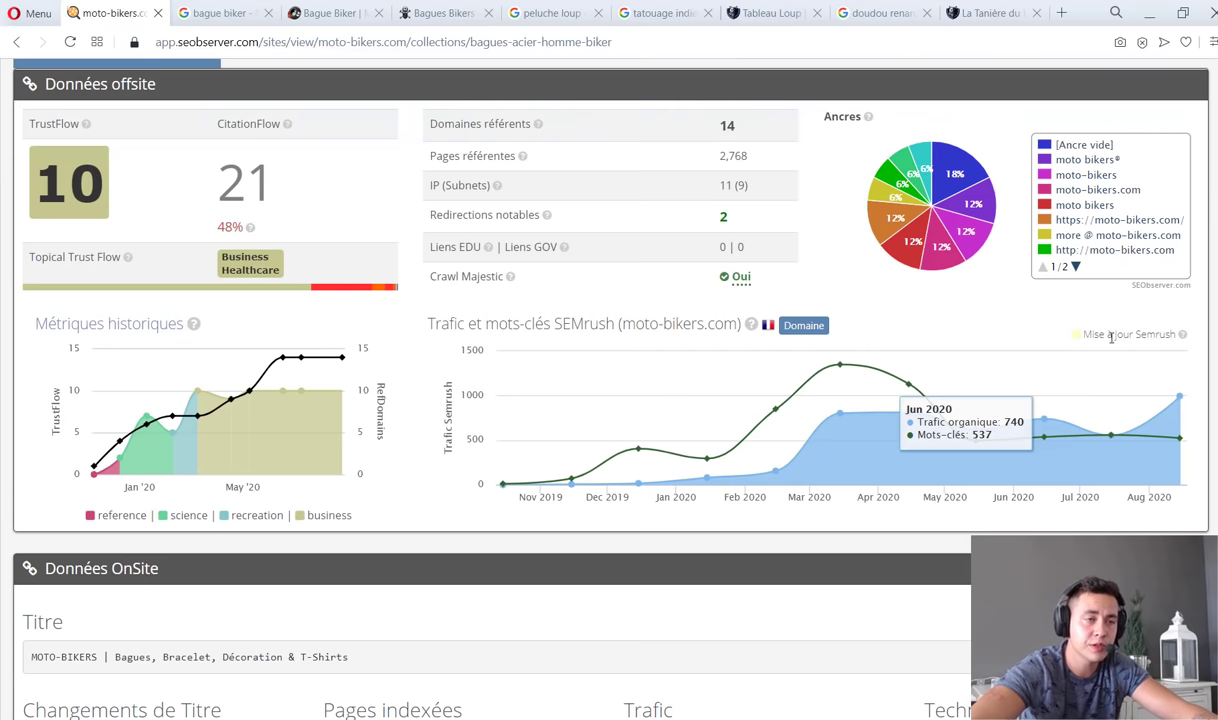
pyautogui.scroll(-10, 770, 365)
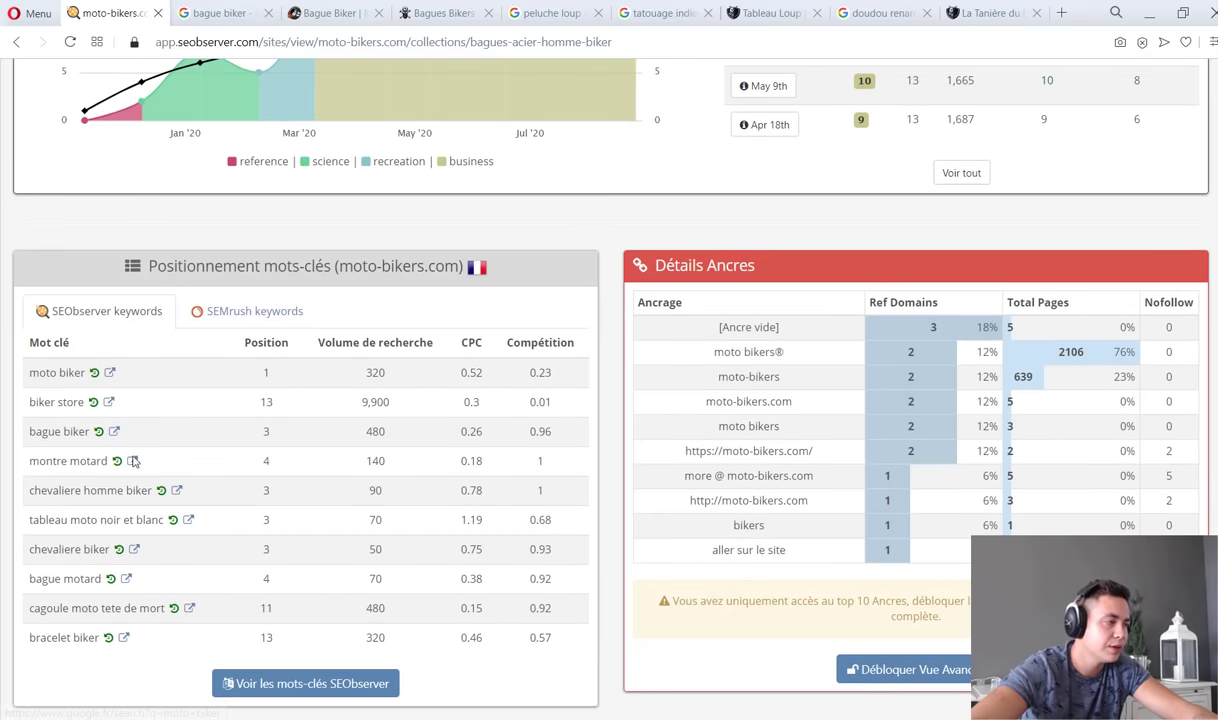
# Open the full SEObserver keyword list for moto-bikers.com and sort it by search volume, highest first.
pyautogui.click(258, 684)
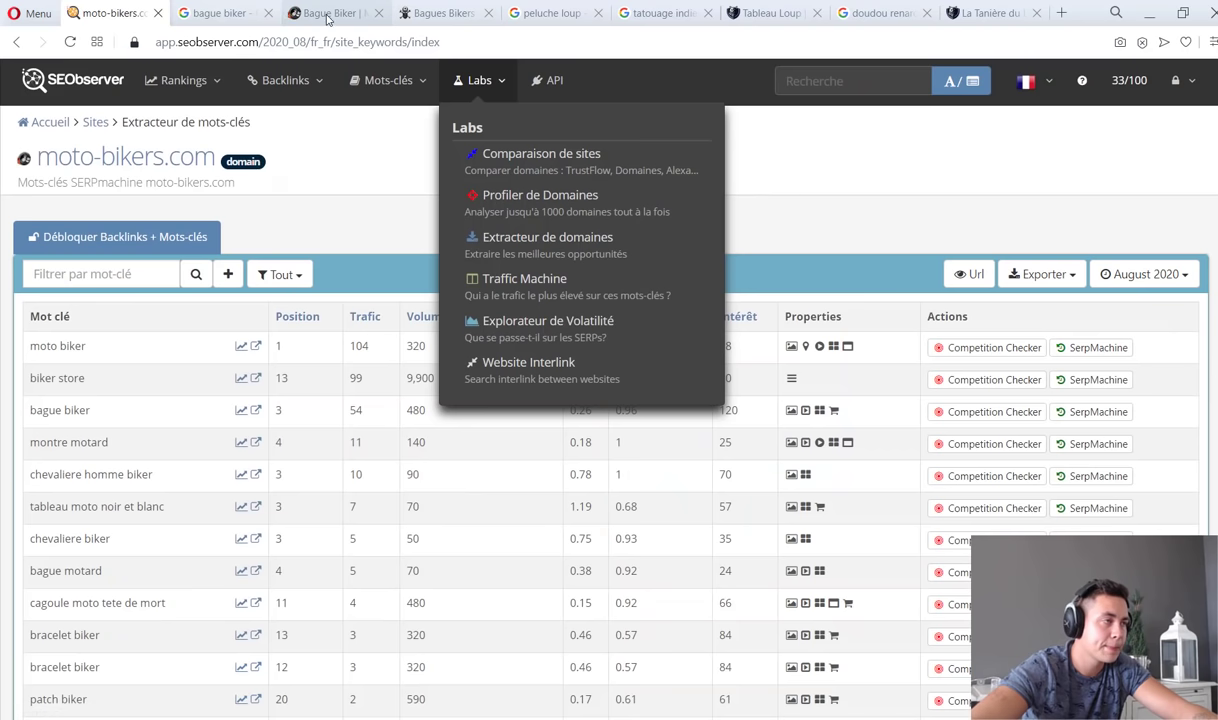
pyautogui.click(322, 13)
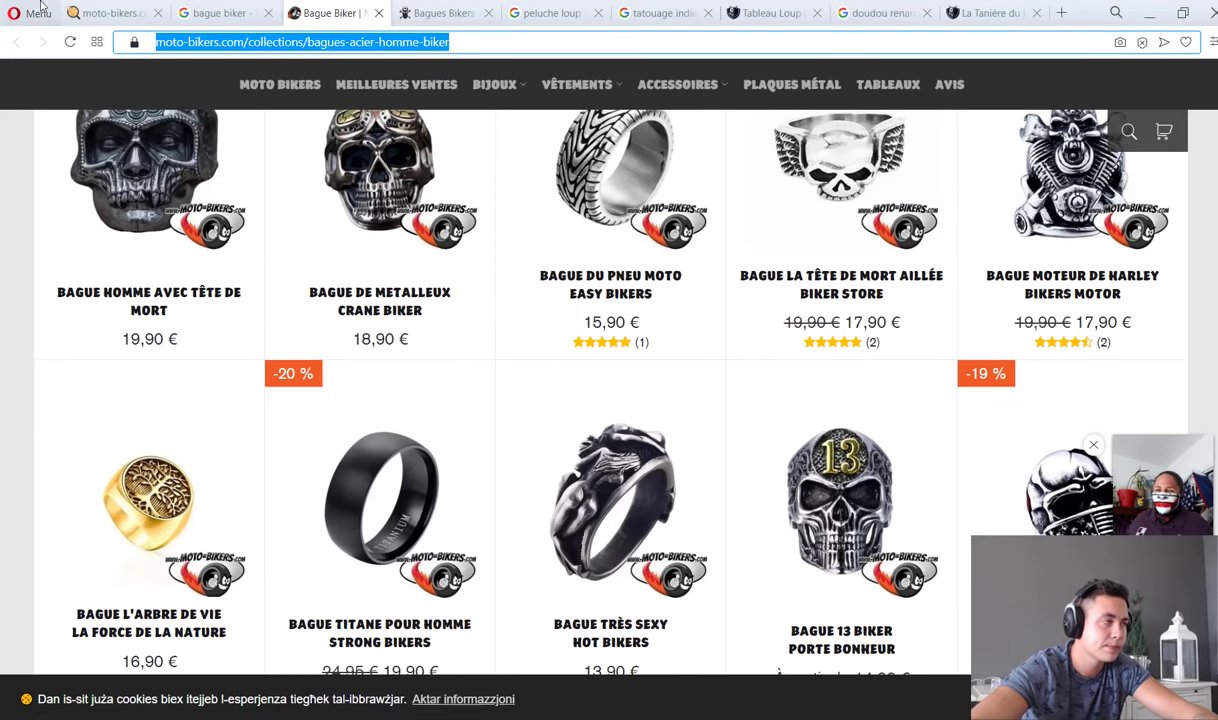
pyautogui.click(70, 16)
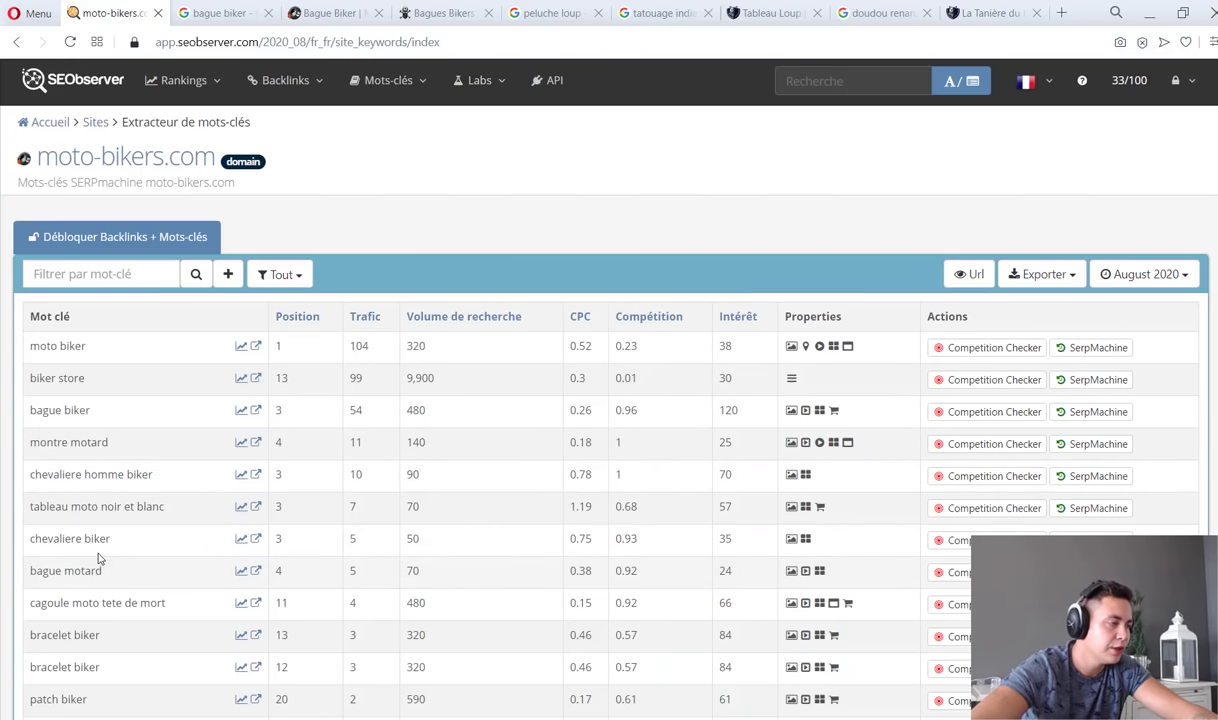
pyautogui.scroll(-1, 112, 580)
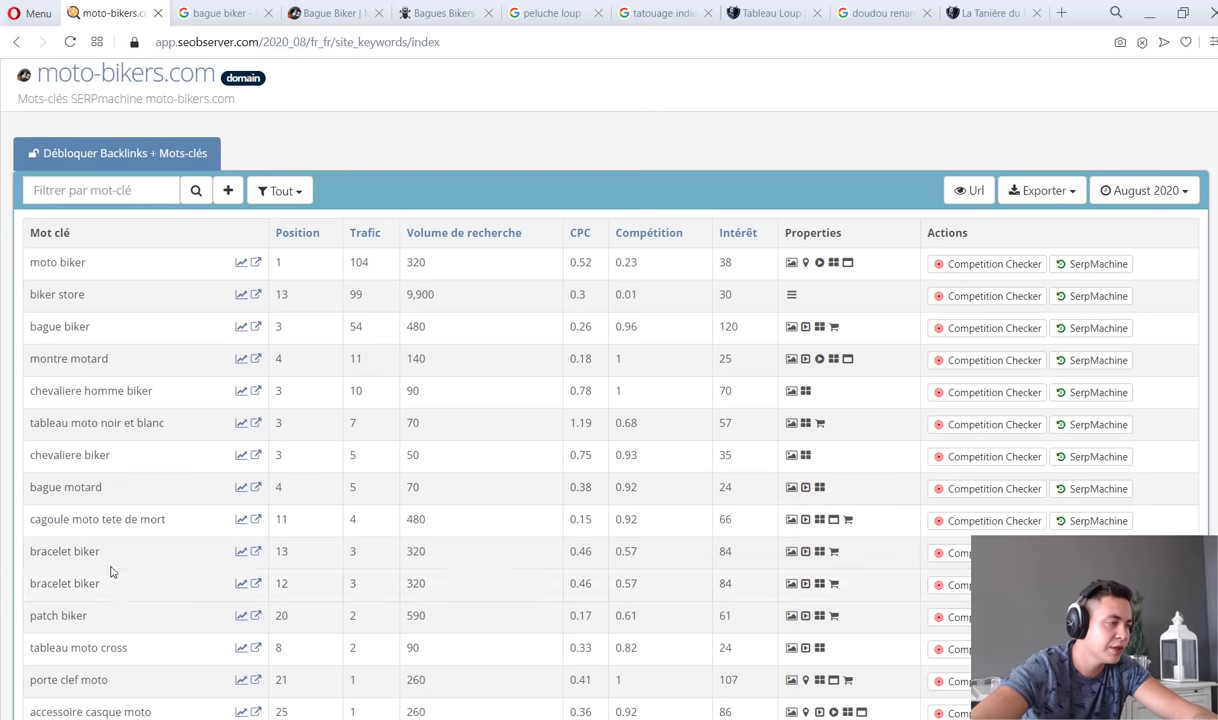
pyautogui.click(452, 243)
# Check the Google results and Amazon listings for the keyword "cagoule ghost", then return to the moto-bikers.com keyword list.
pyautogui.scroll(-2, 198, 364)
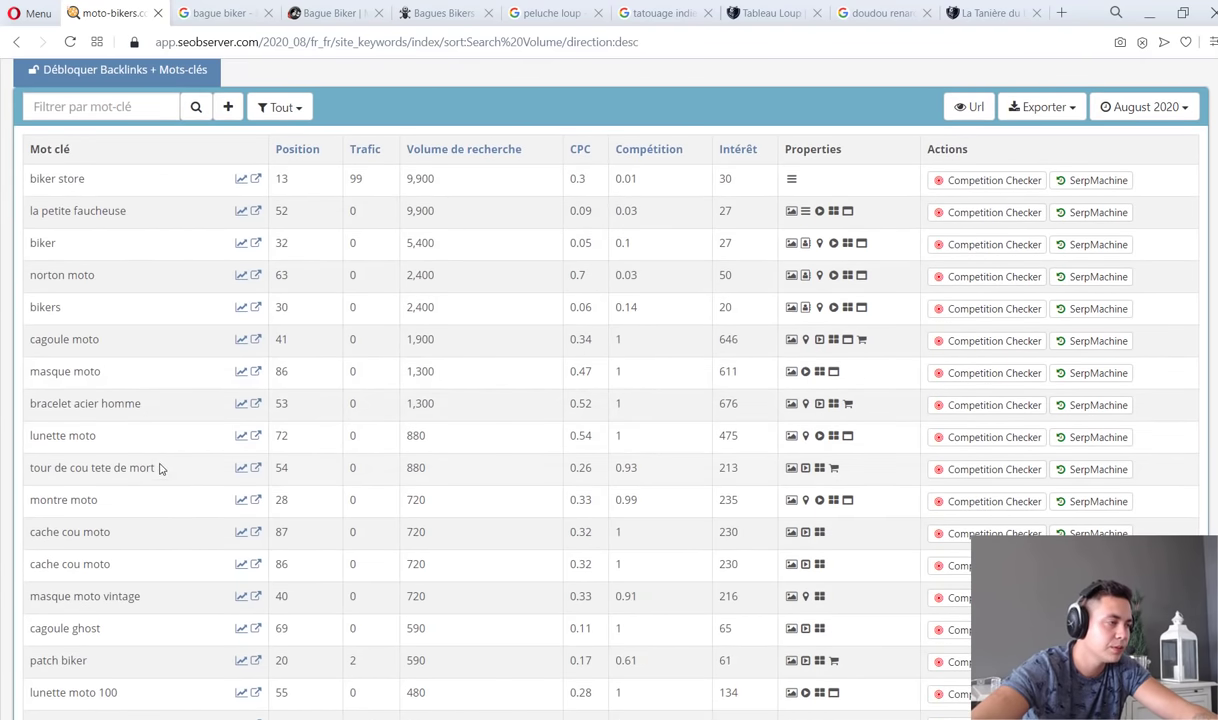
pyautogui.scroll(-3, 169, 480)
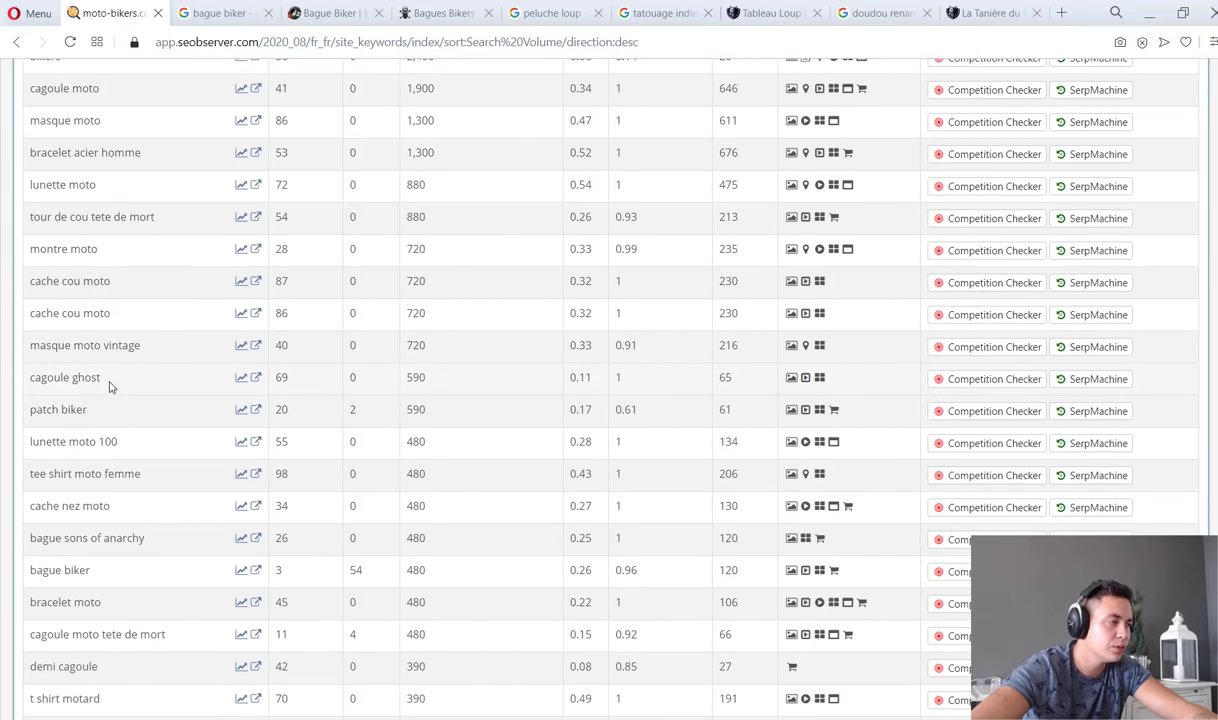
pyautogui.click(256, 381)
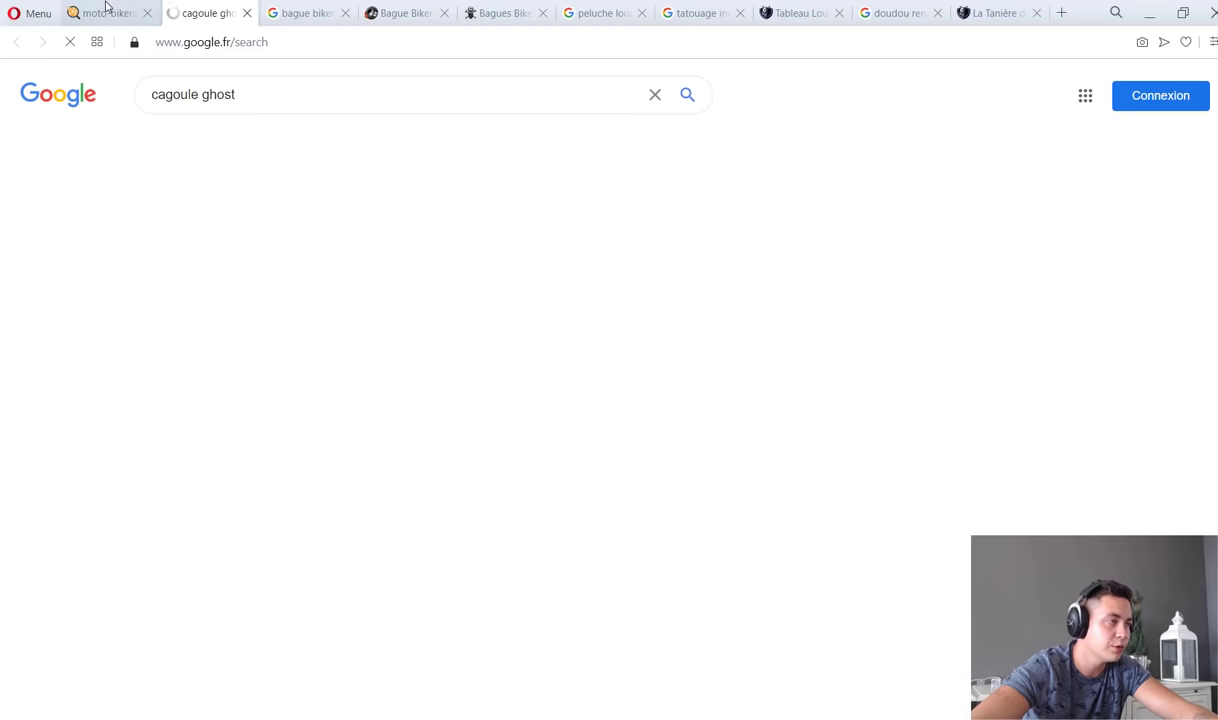
pyautogui.scroll(-4, 87, 304)
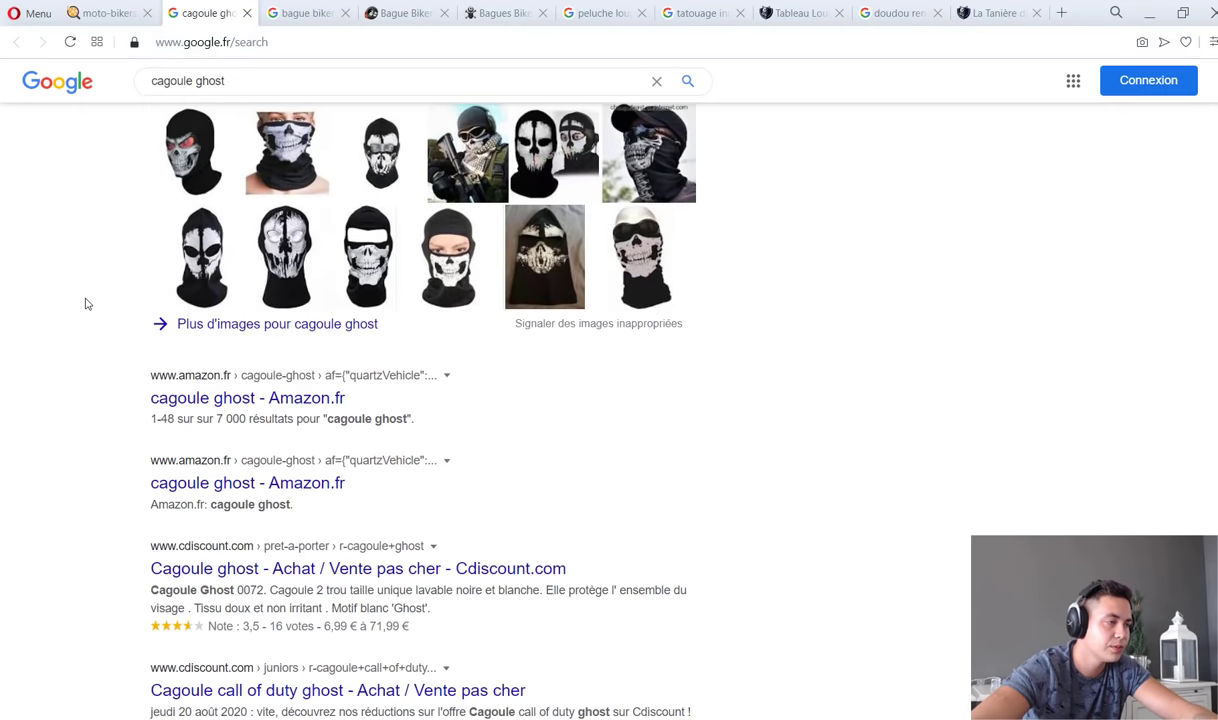
pyautogui.click(212, 399)
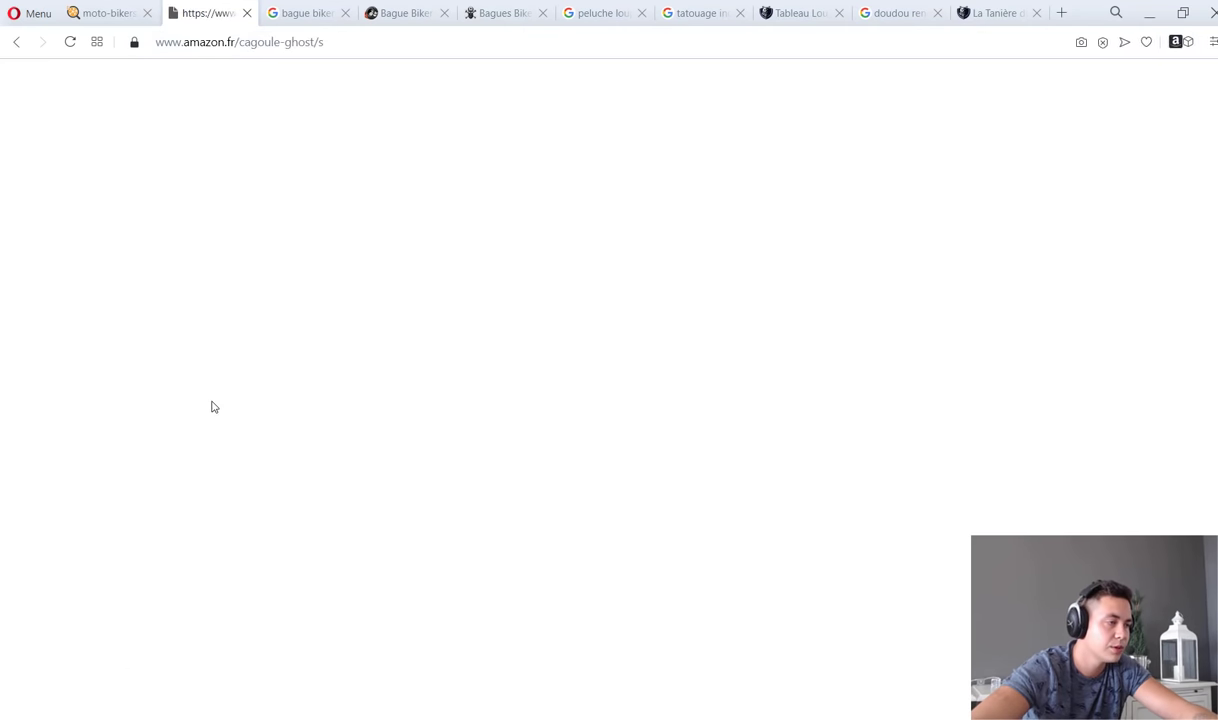
pyautogui.scroll(-8, 222, 396)
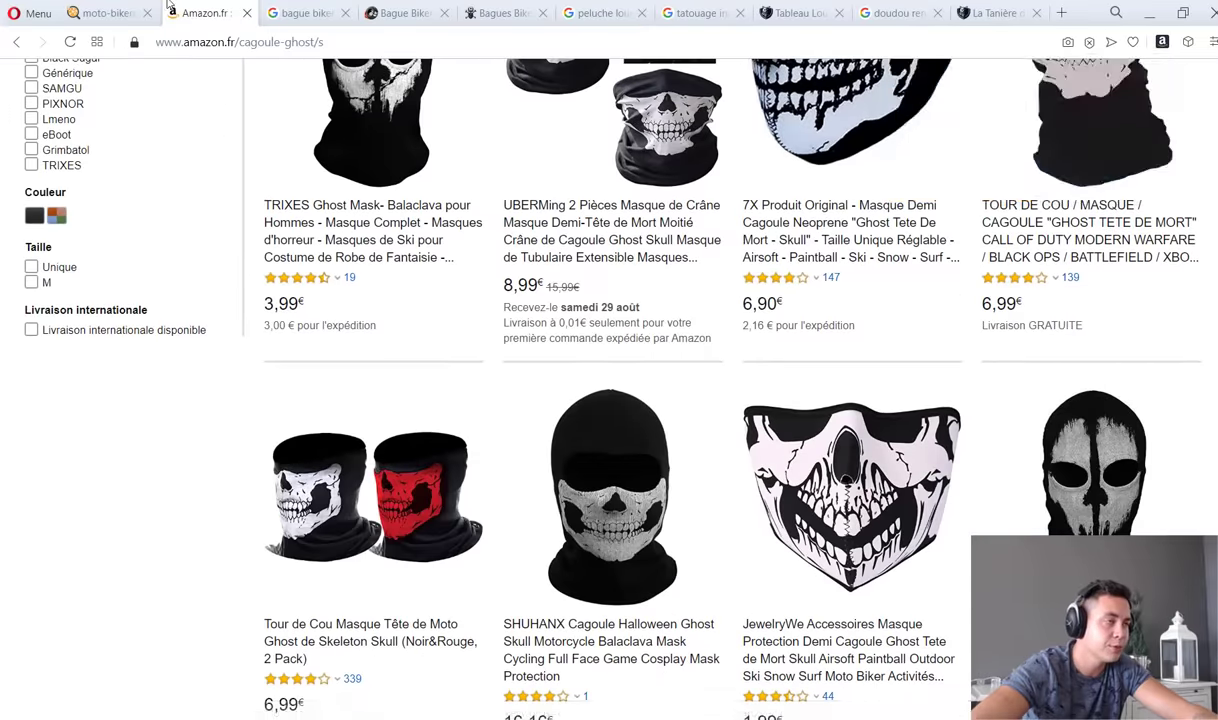
pyautogui.click(108, 12)
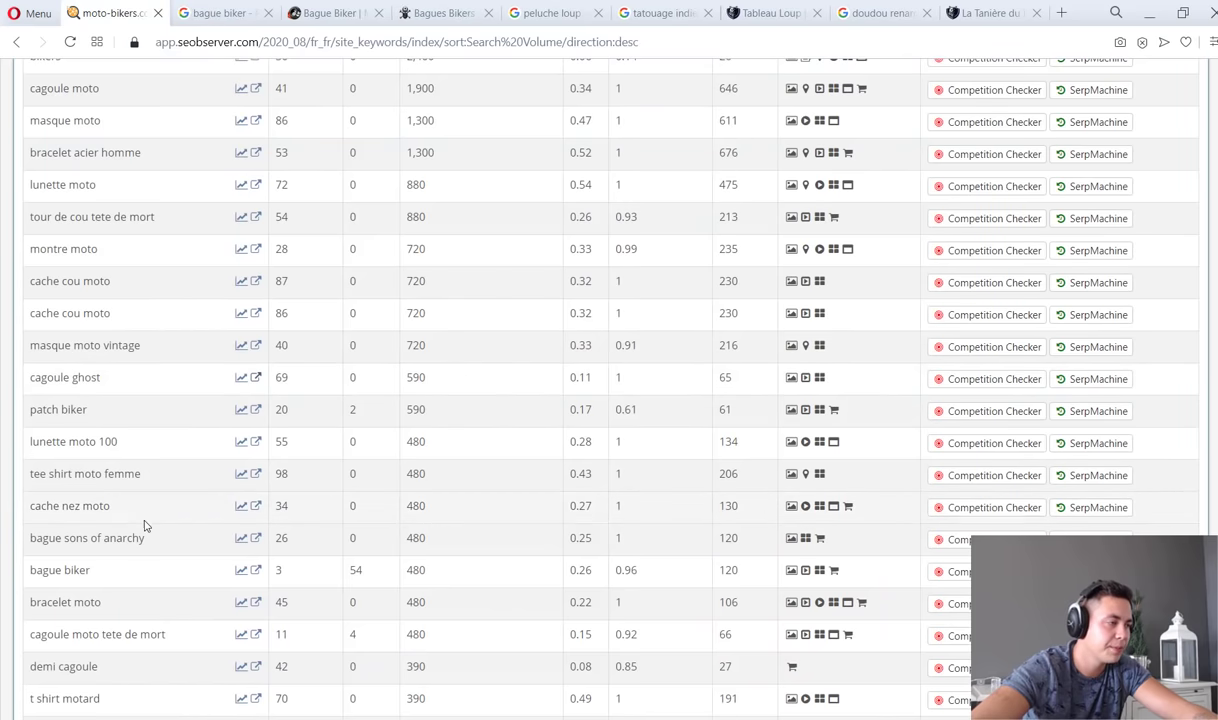
# Examine the lower-volume moto-bikers.com keywords, from "bague sons of anarchy" to "croix de malte biker", for ranking positions and search volumes.
pyautogui.scroll(-2, 125, 515)
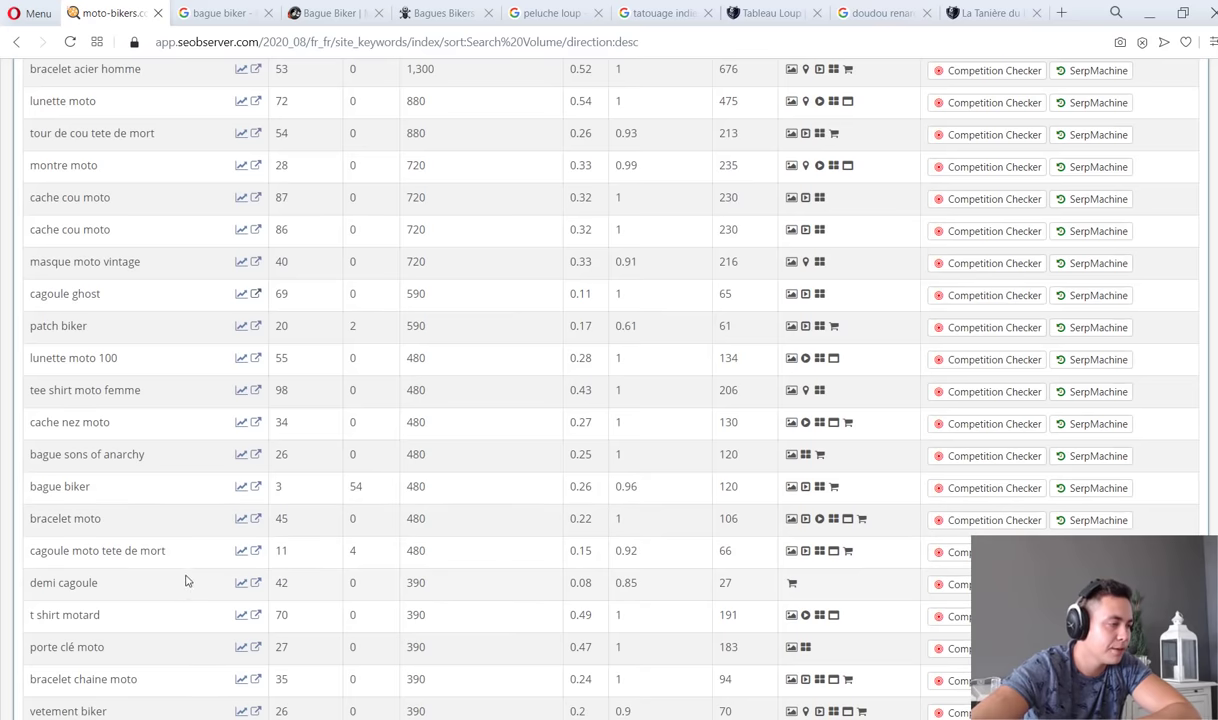
pyautogui.scroll(-2, 184, 578)
pyautogui.scroll(-3, 184, 578)
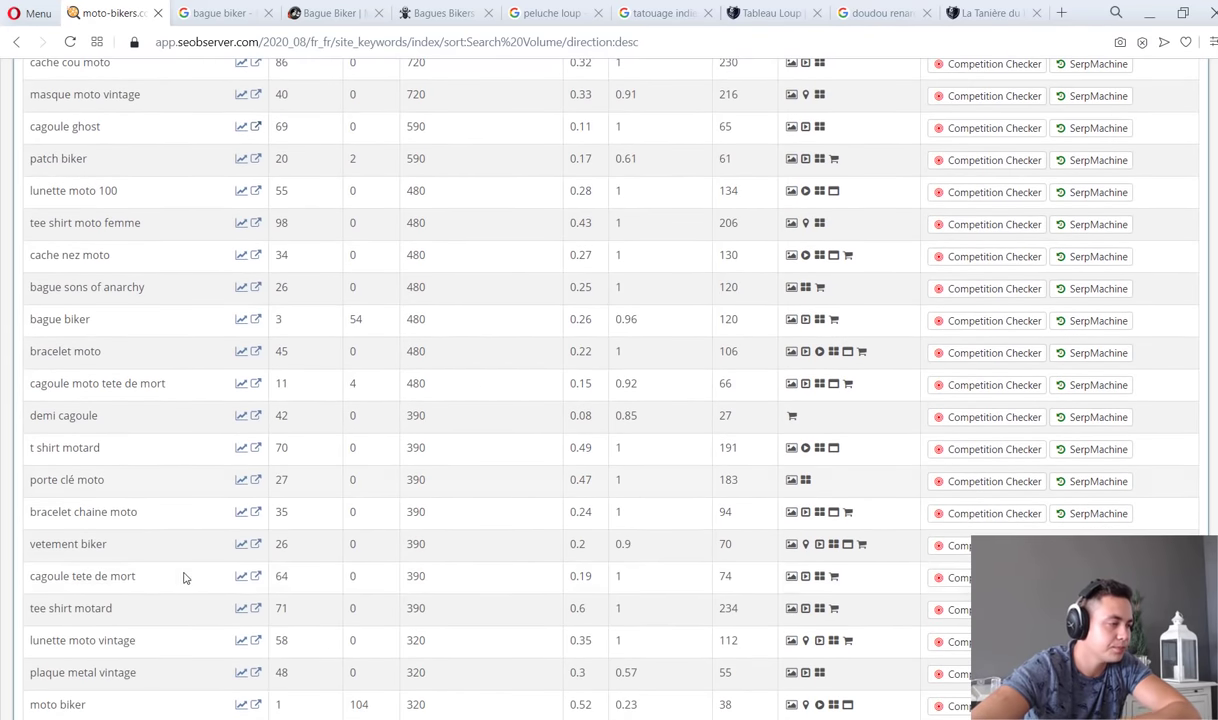
pyautogui.scroll(-3, 188, 570)
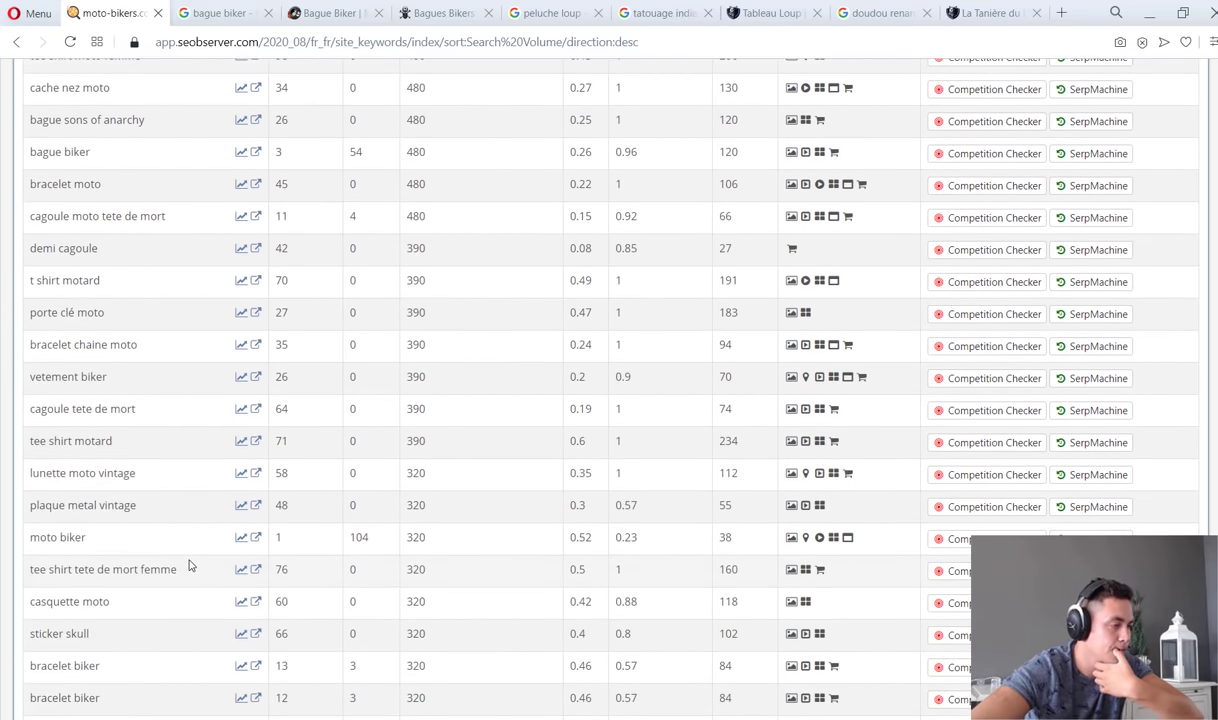
pyautogui.scroll(-3, 189, 566)
pyautogui.scroll(-1, 189, 566)
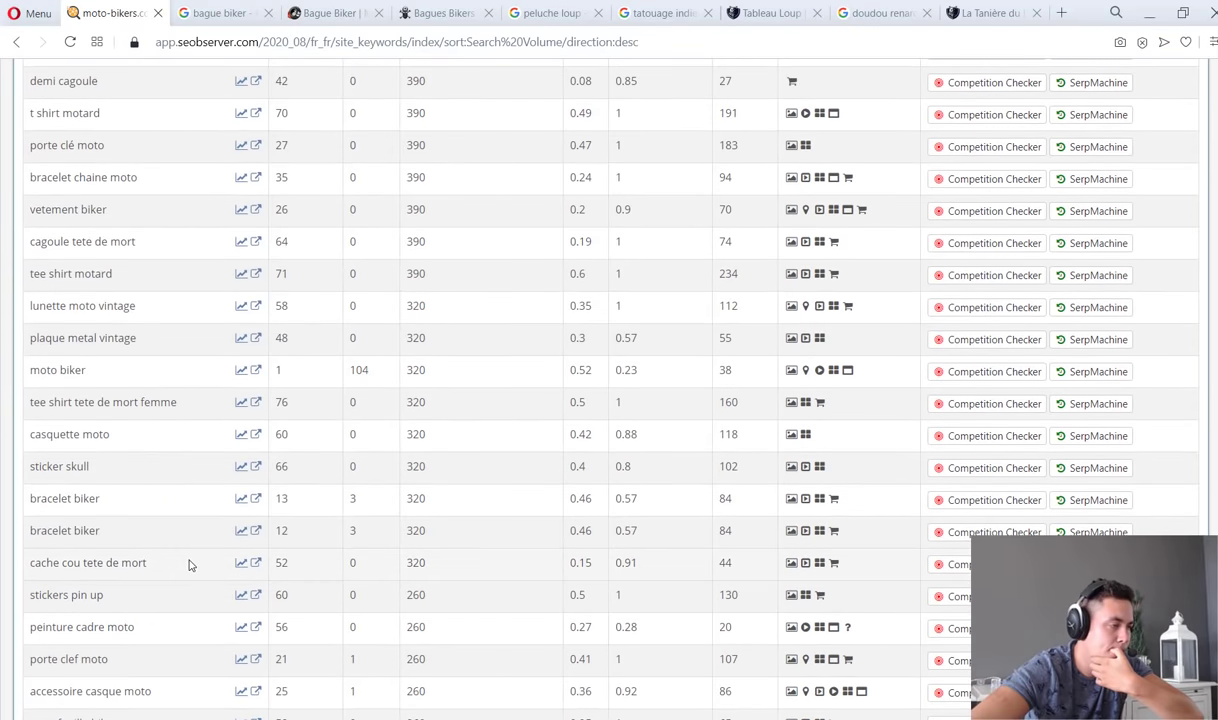
pyautogui.scroll(-2, 189, 566)
pyautogui.scroll(-2, 189, 566)
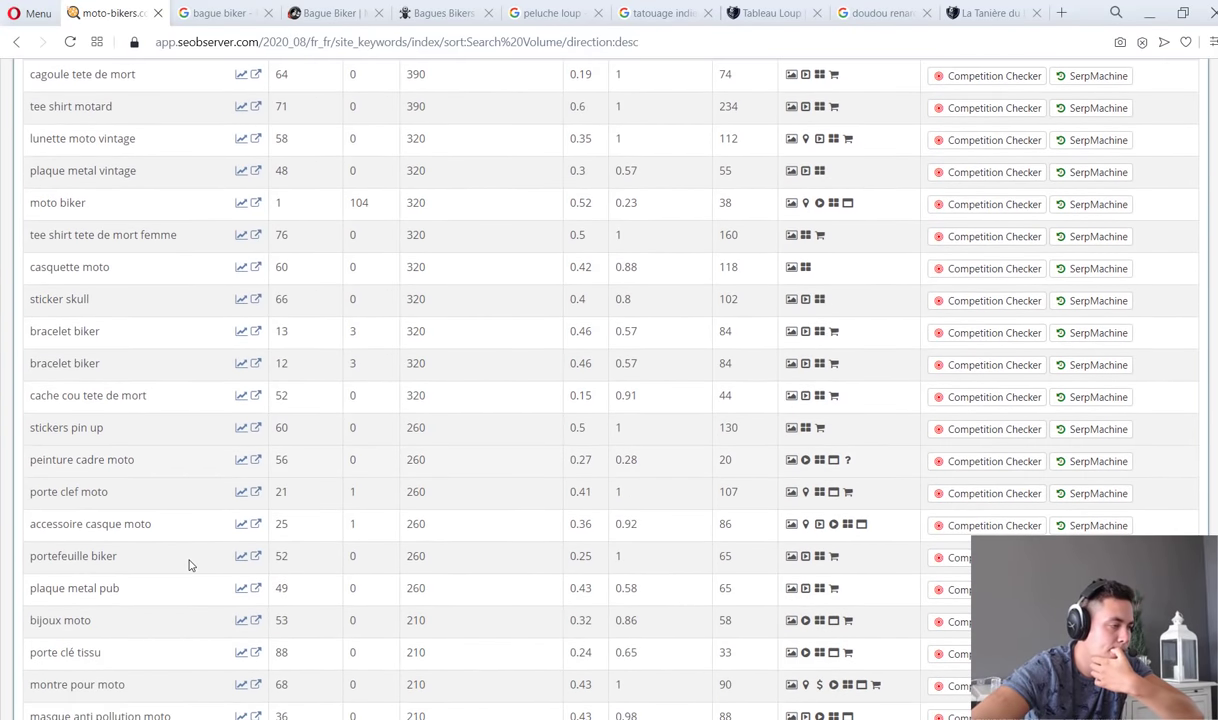
pyautogui.scroll(-4, 189, 566)
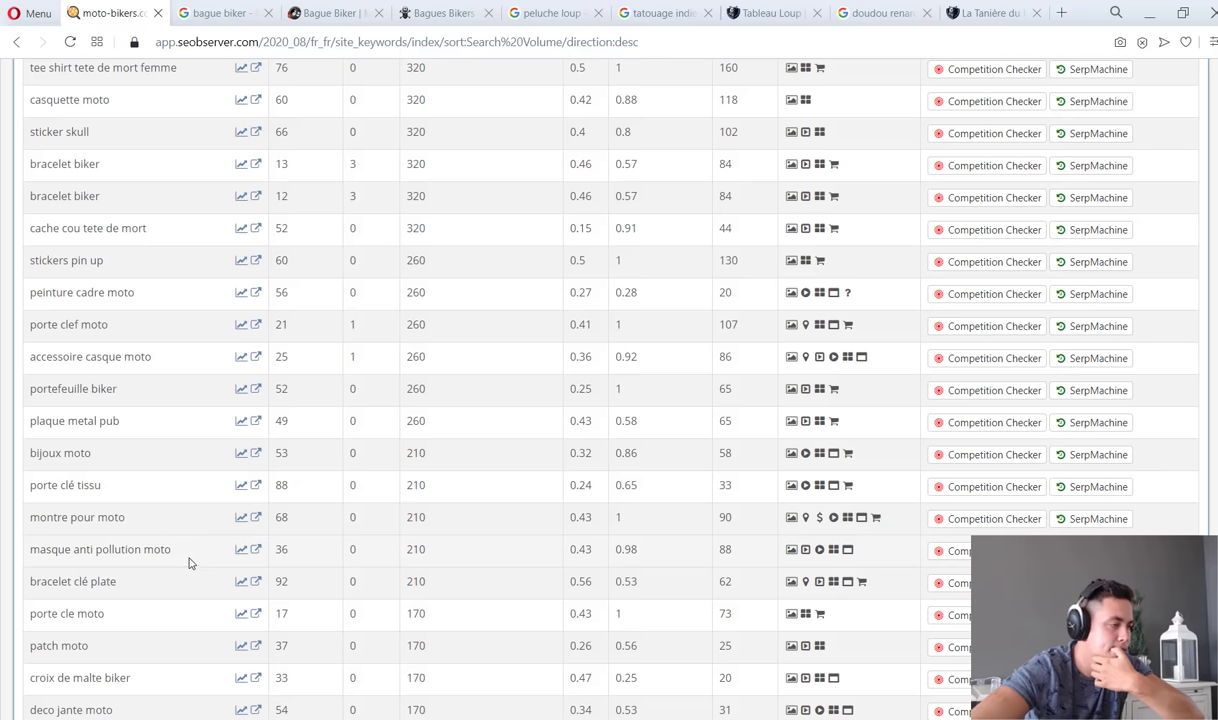
# Return to the moto-bikers.com site overview and examine its top pages and top backlinks.
pyautogui.scroll(15, 115, 421)
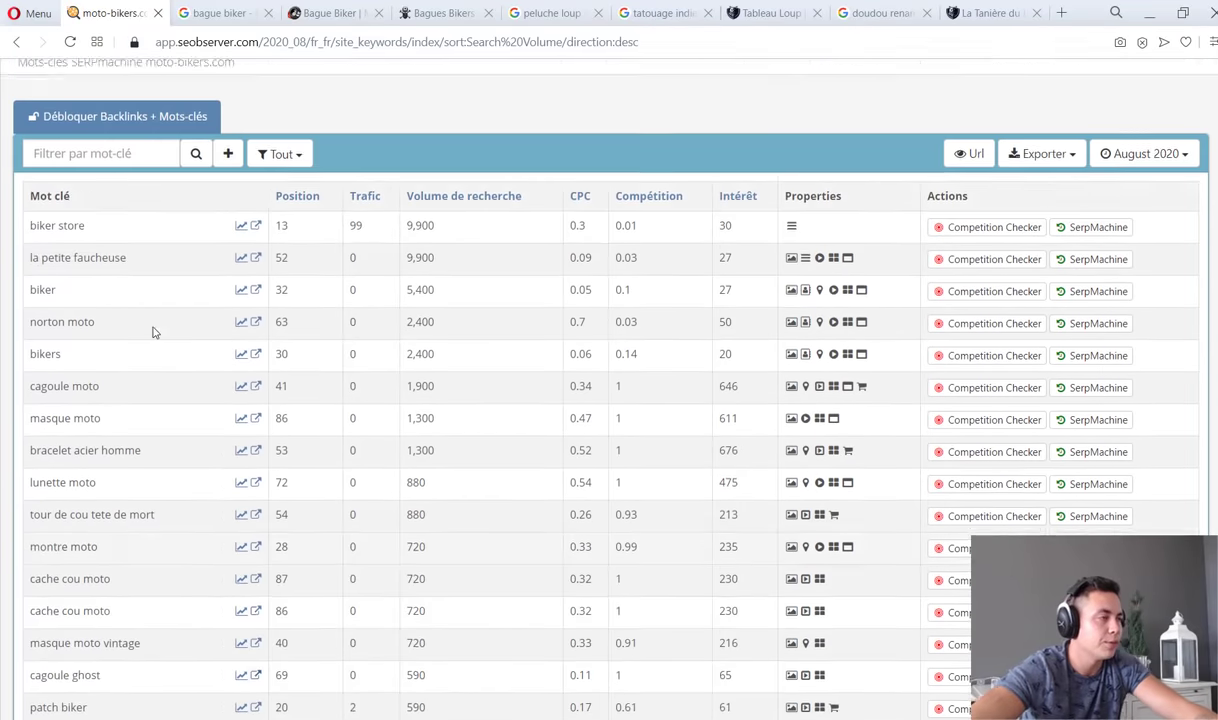
pyautogui.click(94, 123)
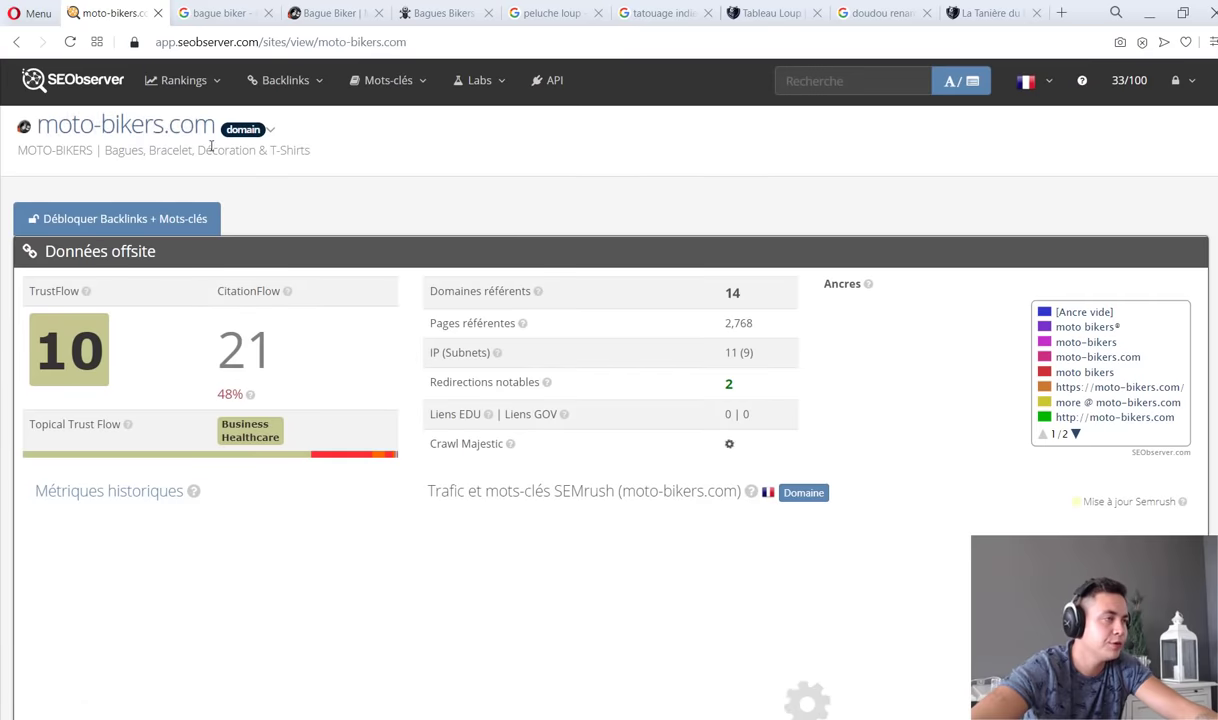
pyautogui.scroll(-12, 215, 290)
pyautogui.scroll(-6, 239, 390)
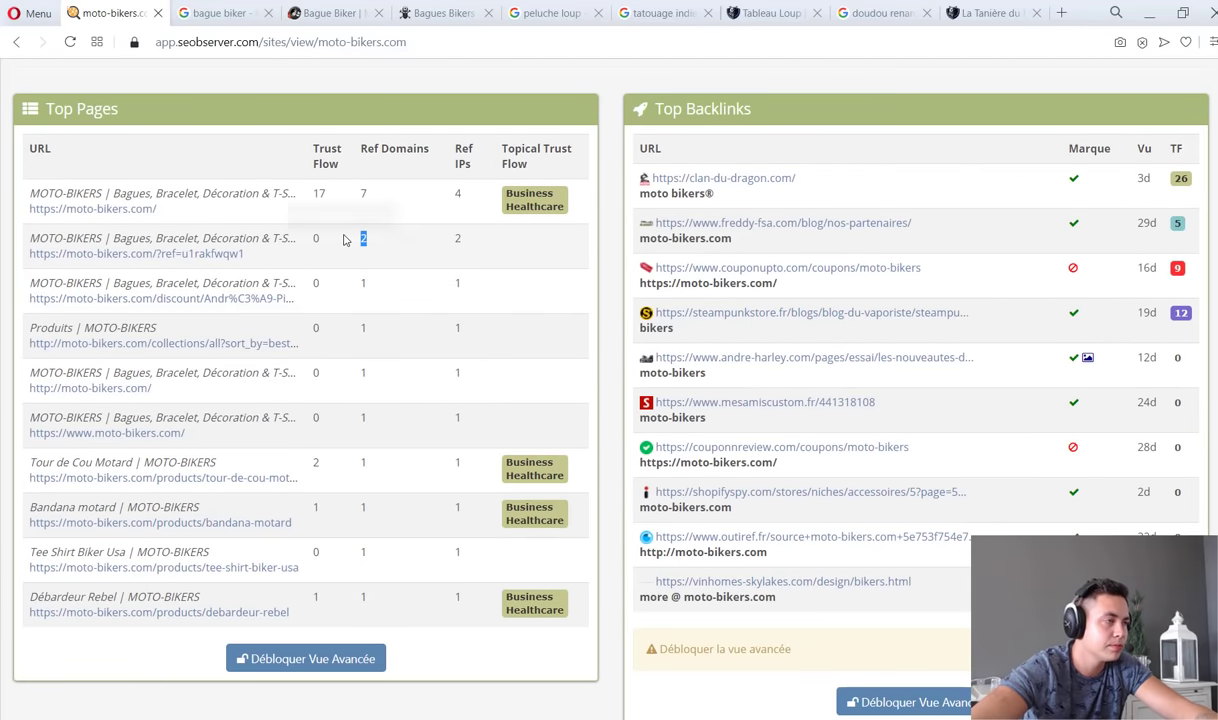
# Open moto-bikers.com's referral URL from its top pages and follow the store's ambassador programme link under Partenaires.
pyautogui.keyDown('ctrl'); pyautogui.click(197, 255); pyautogui.keyUp('ctrl')
pyautogui.click(210, 13)
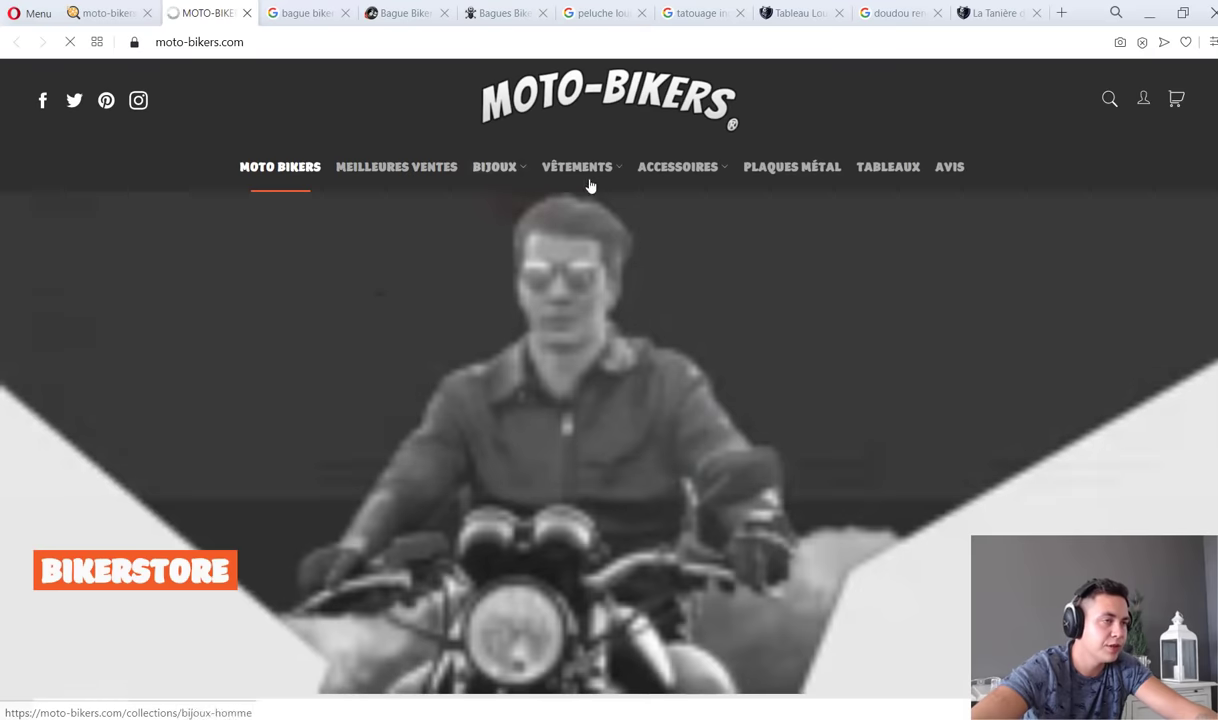
pyautogui.scroll(-15, 639, 508)
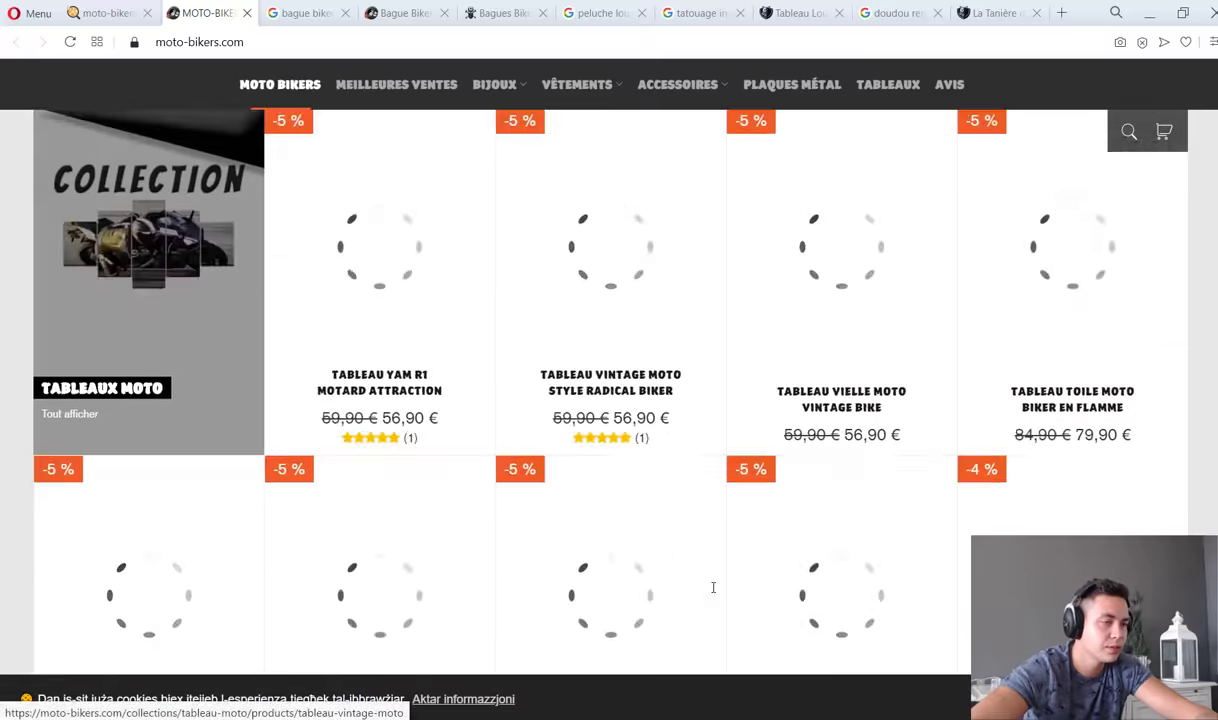
pyautogui.scroll(-10, 713, 587)
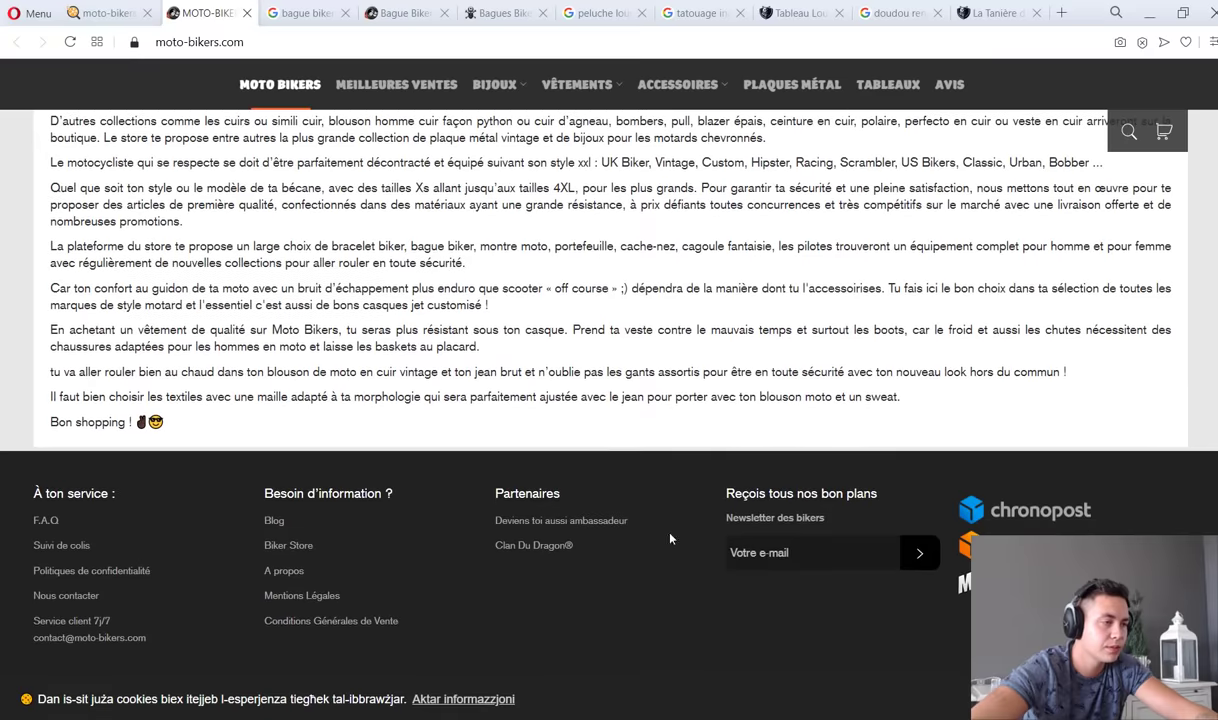
pyautogui.click(532, 521)
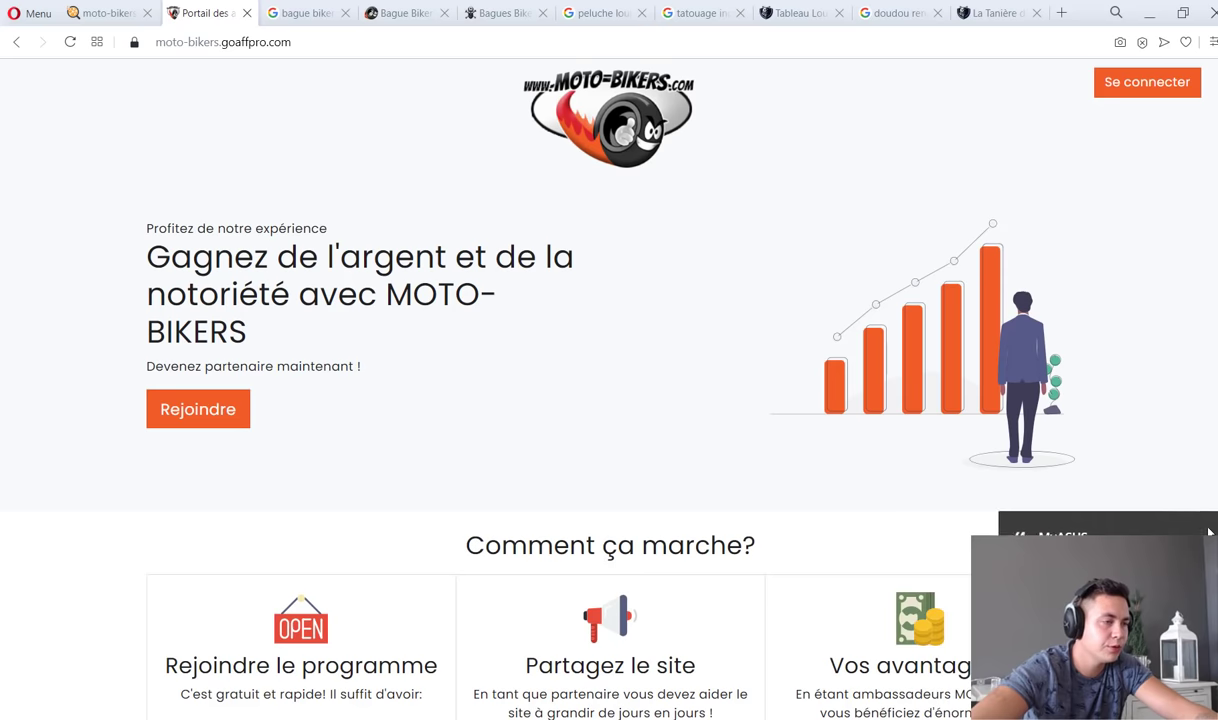
# Read the requirements and benefits of the MOTO-BIKERS partner programme, then close its page.
pyautogui.scroll(-3, 622, 356)
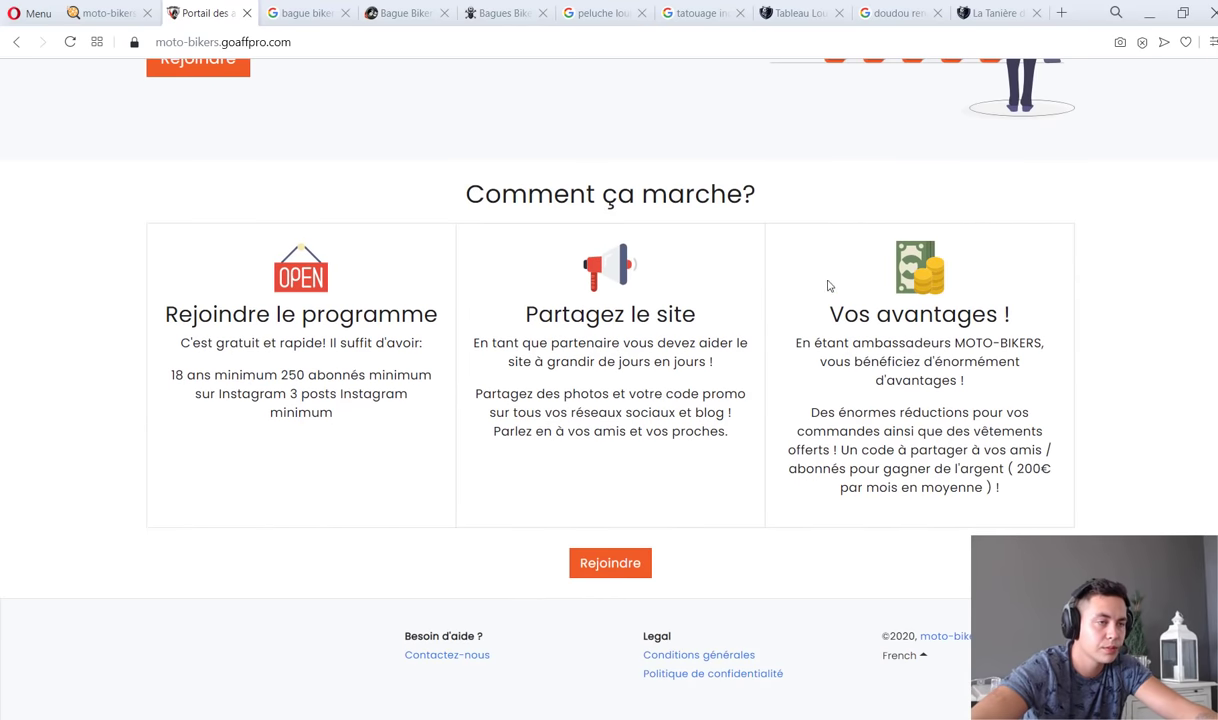
pyautogui.scroll(3, 876, 431)
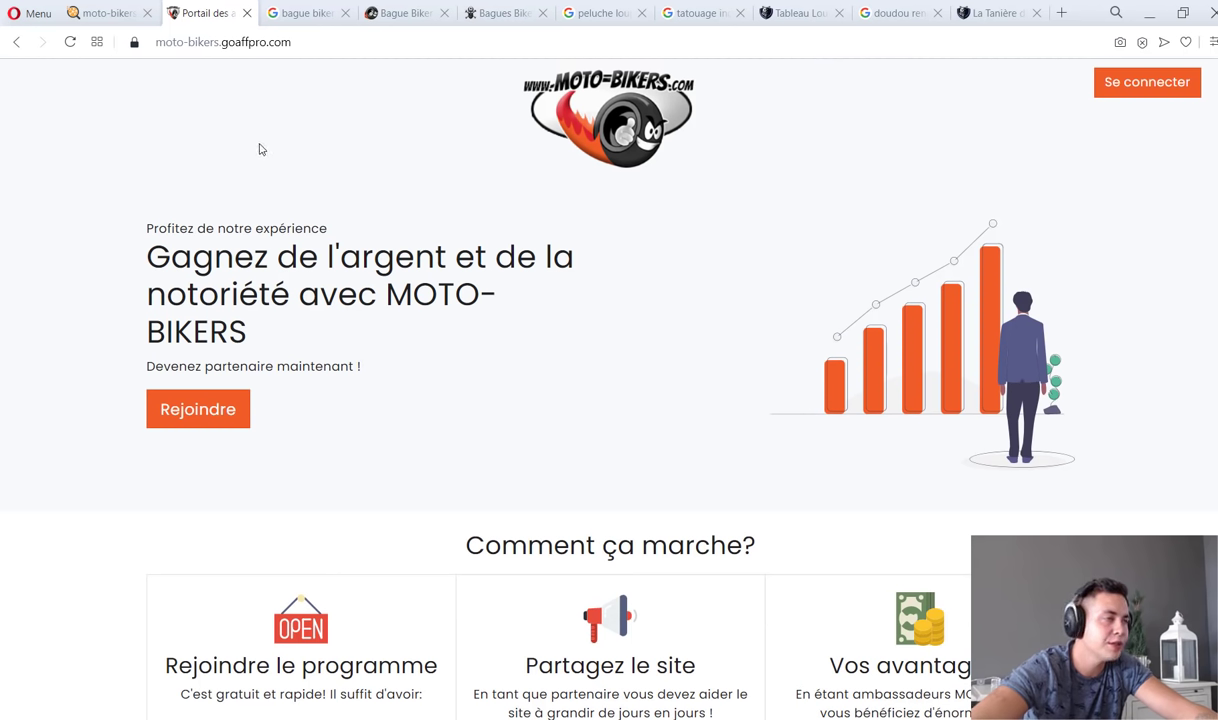
pyautogui.hotkey('ctrl', 'w')
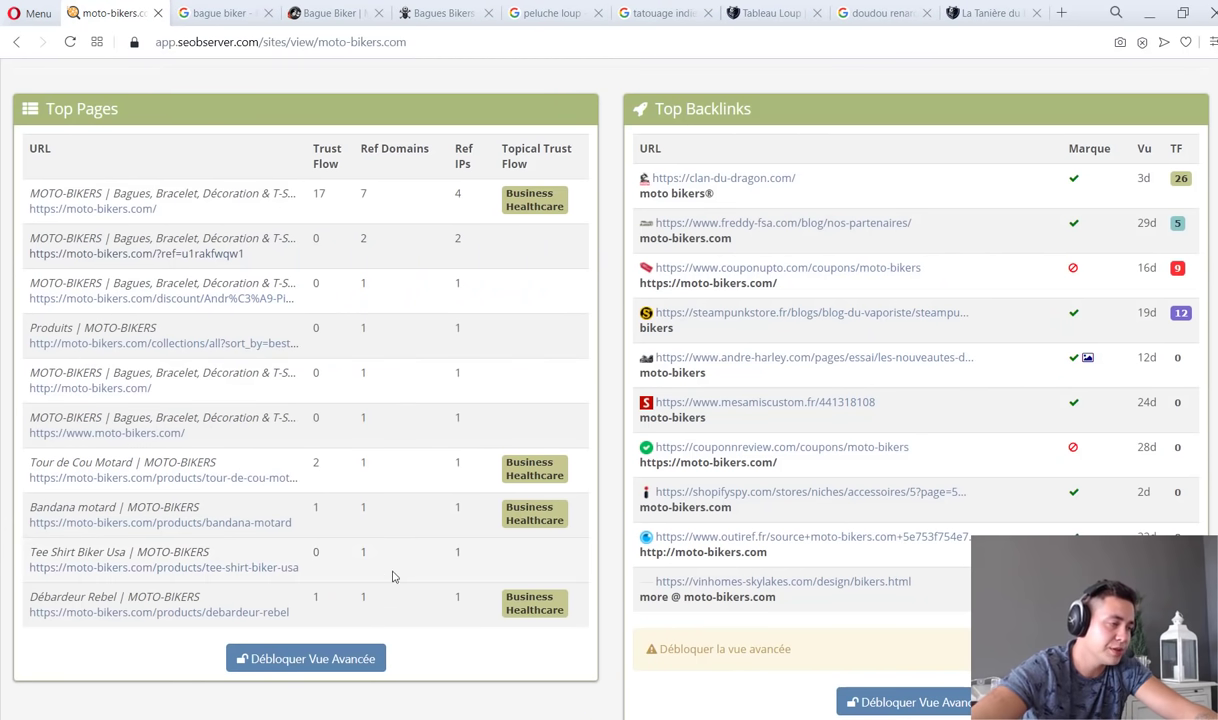
# Open the clan-du-dragon.com backlink of moto-bikers.com in a separate tab and switch to it.
pyautogui.scroll(2, 405, 555)
pyautogui.scroll(-2, 408, 552)
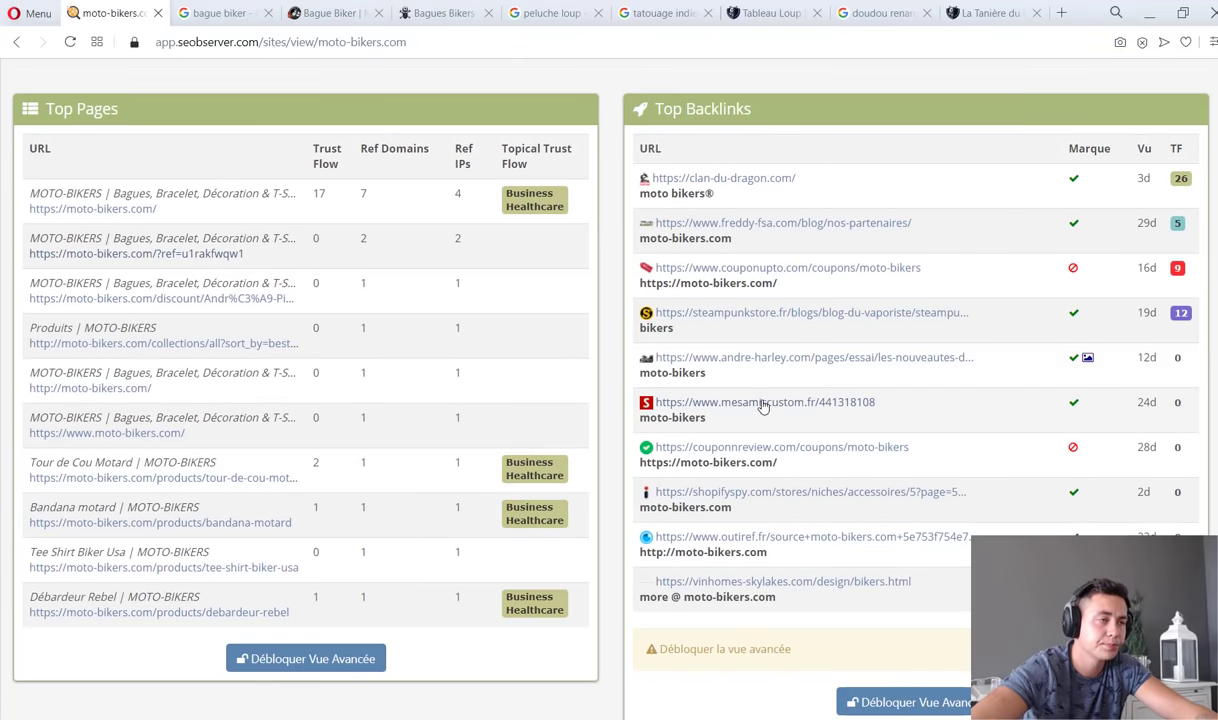
pyautogui.middleClick(745, 182)
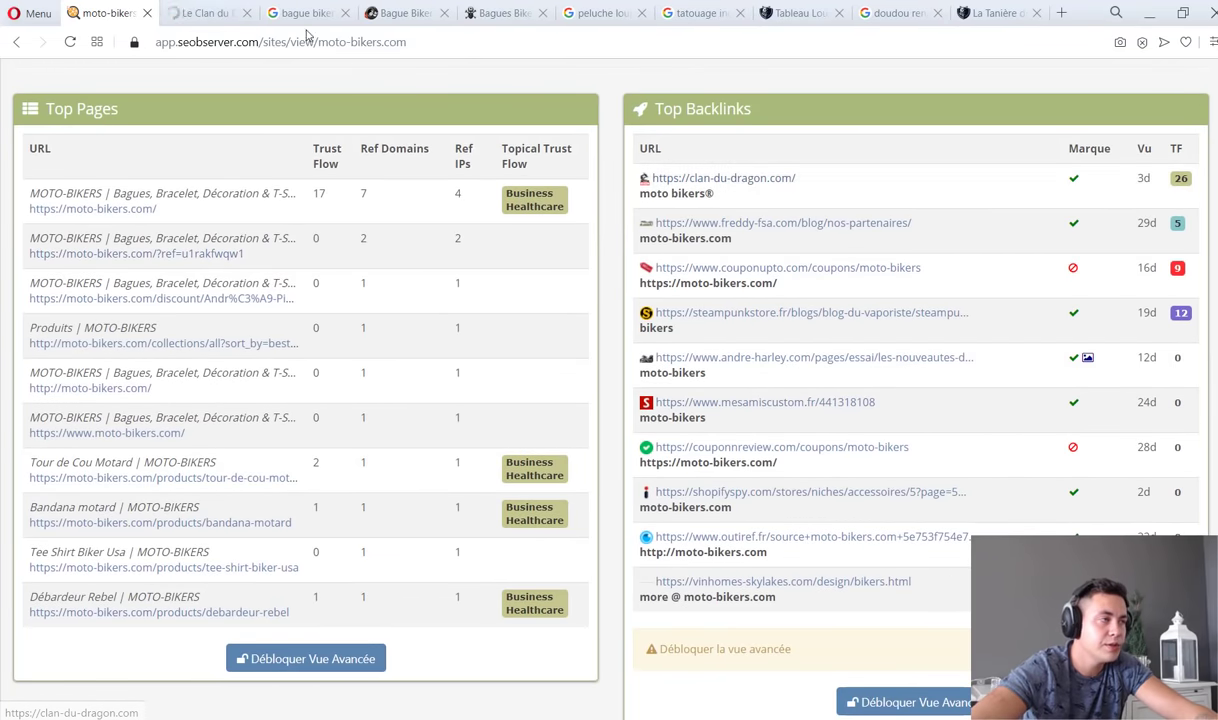
pyautogui.click(178, 10)
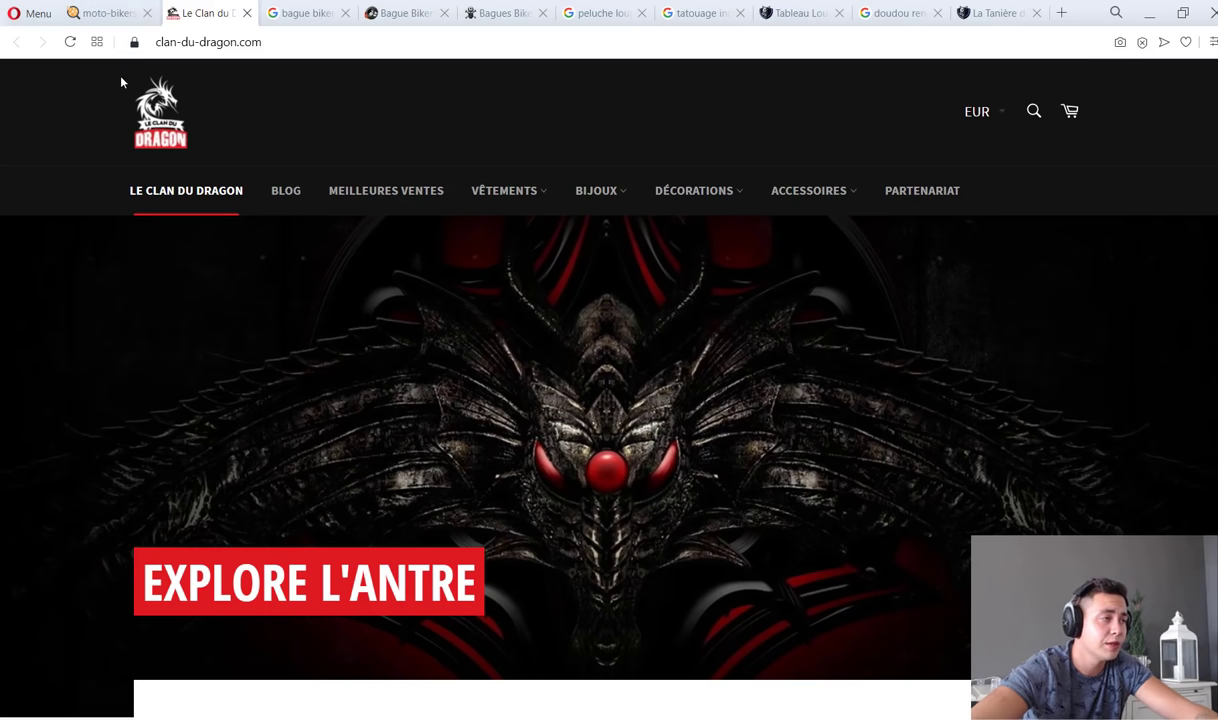
pyautogui.moveTo(105, 97); pyautogui.dragTo(272, 141)
pyautogui.click(272, 141)
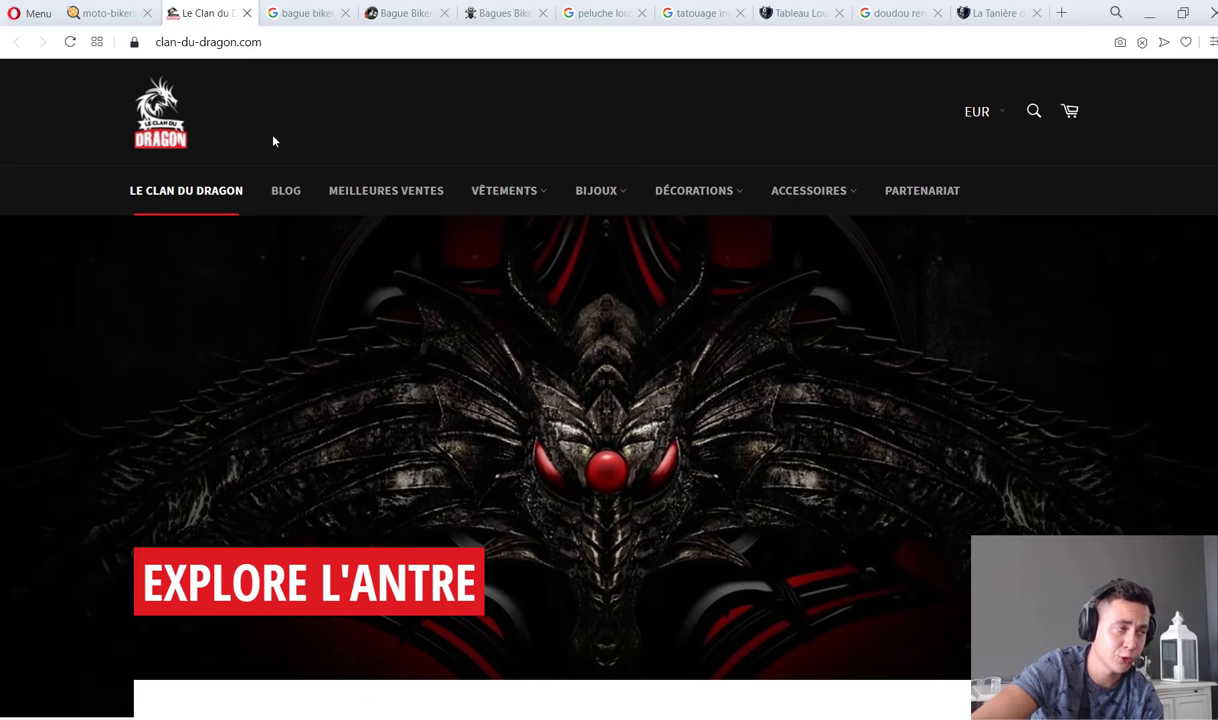
pyautogui.moveTo(250, 138); pyautogui.dragTo(65, 184)
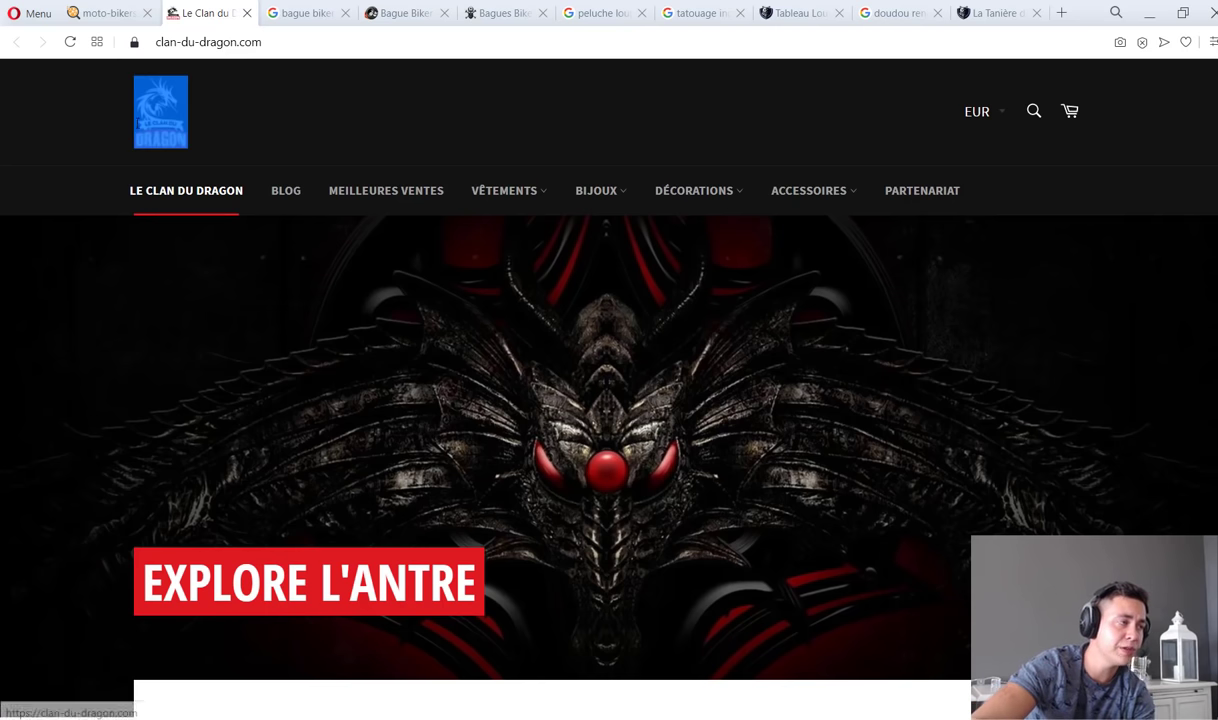
pyautogui.click(61, 181)
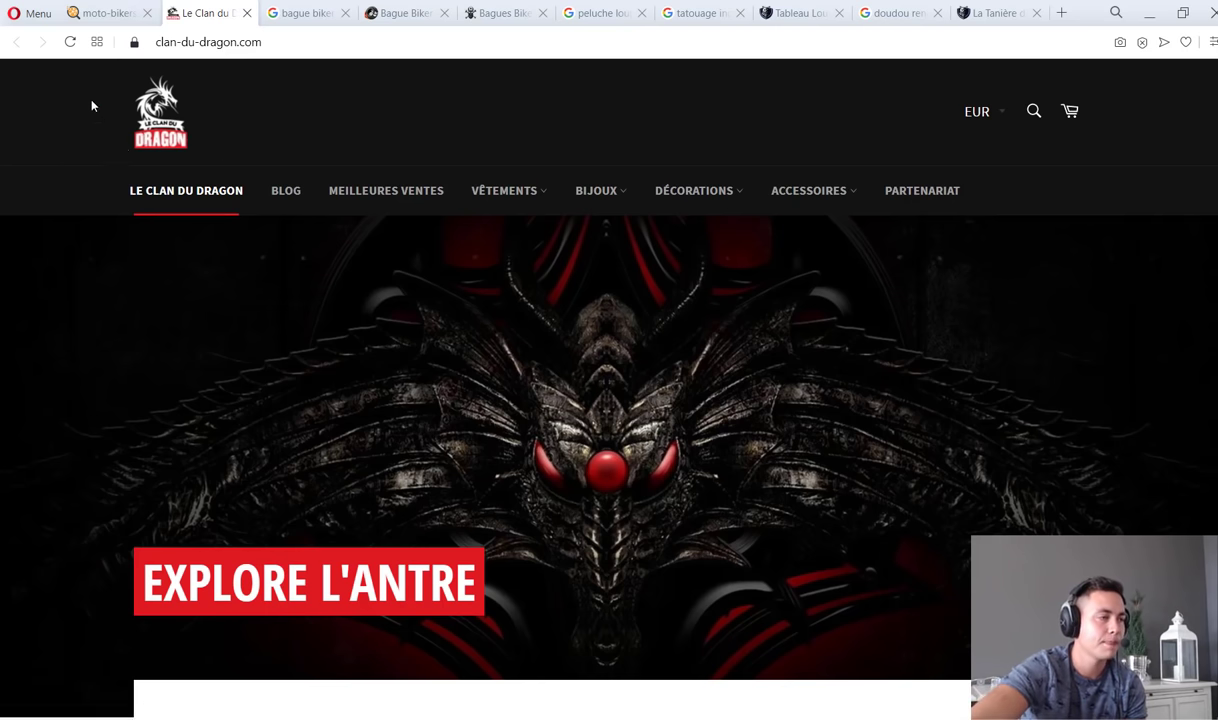
# Examine the ring and pendant collections on the clan-du-dragon.com home page.
pyautogui.scroll(-10, 99, 70)
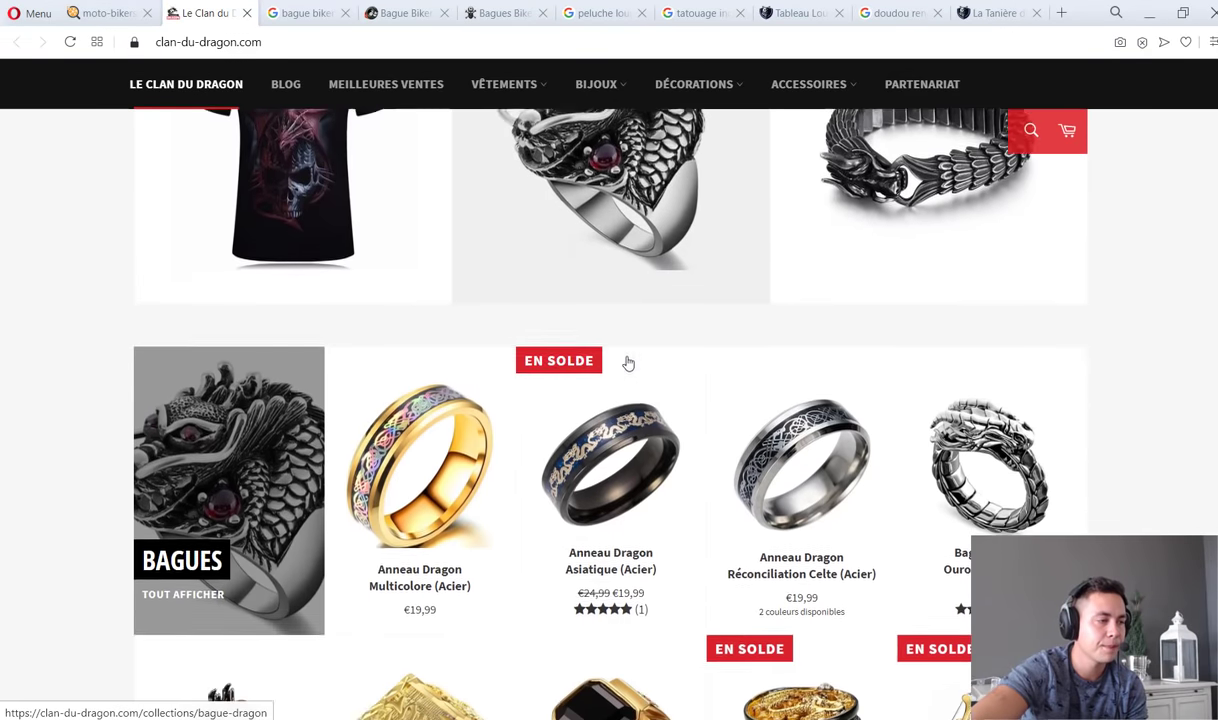
pyautogui.scroll(-1, 628, 363)
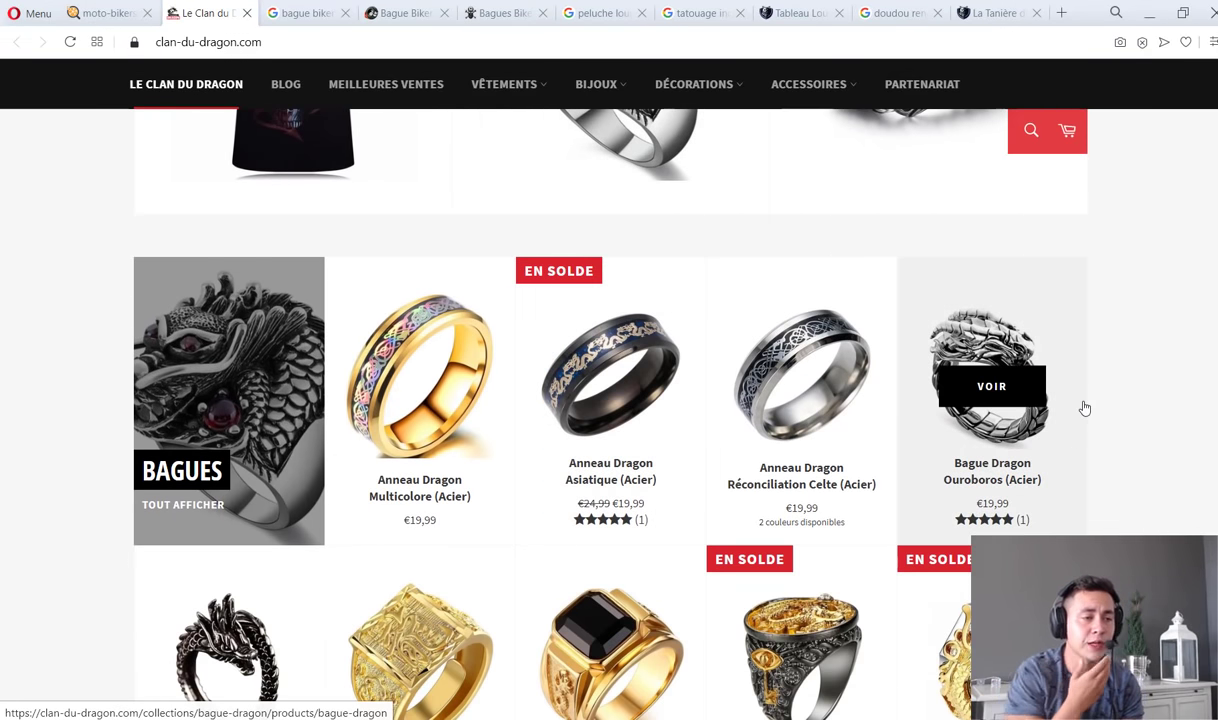
pyautogui.scroll(-5, 1085, 408)
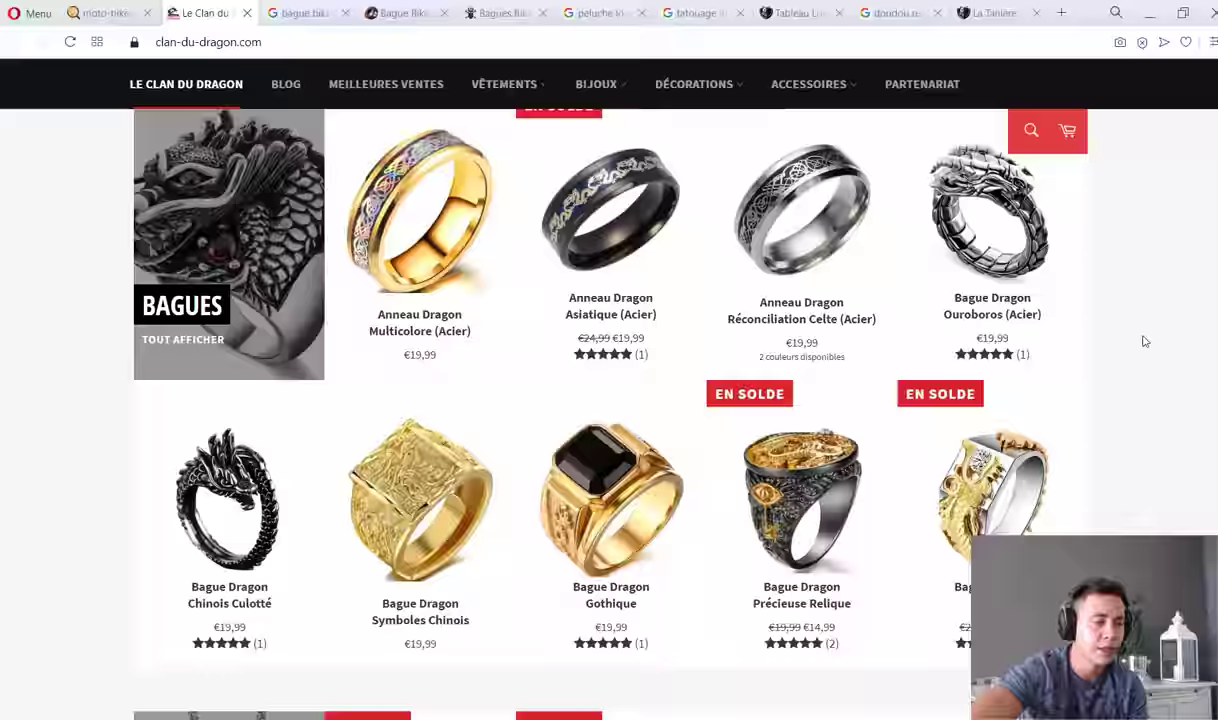
pyautogui.scroll(3, 1128, 311)
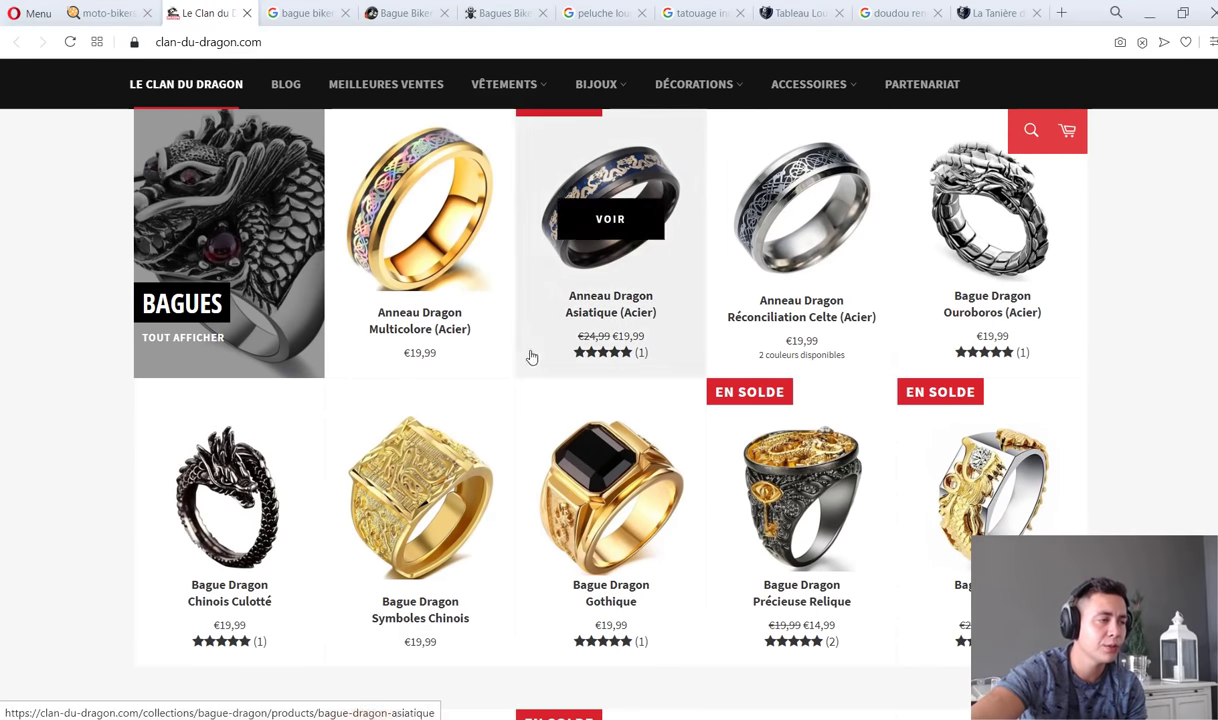
pyautogui.scroll(-5, 380, 280)
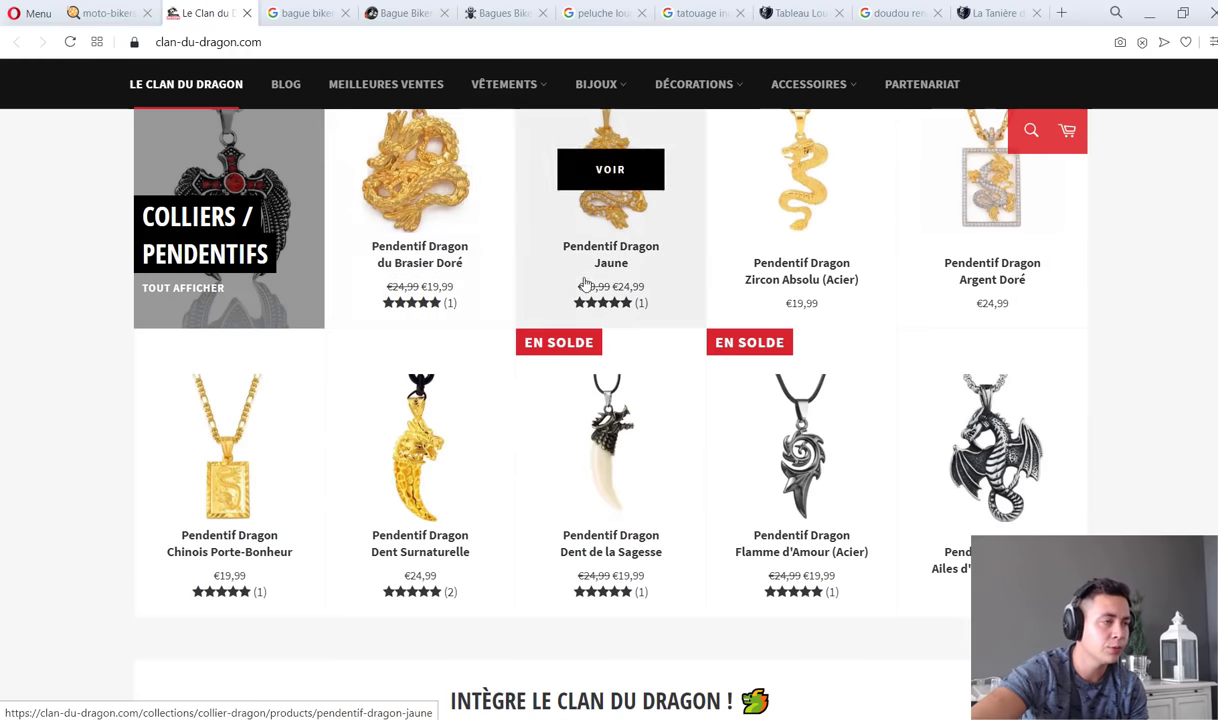
# Copy the clan-du-dragon.com address and look up the domain in SEObserver.
pyautogui.click(321, 43)
pyautogui.hotkey('ctrl', 'c')
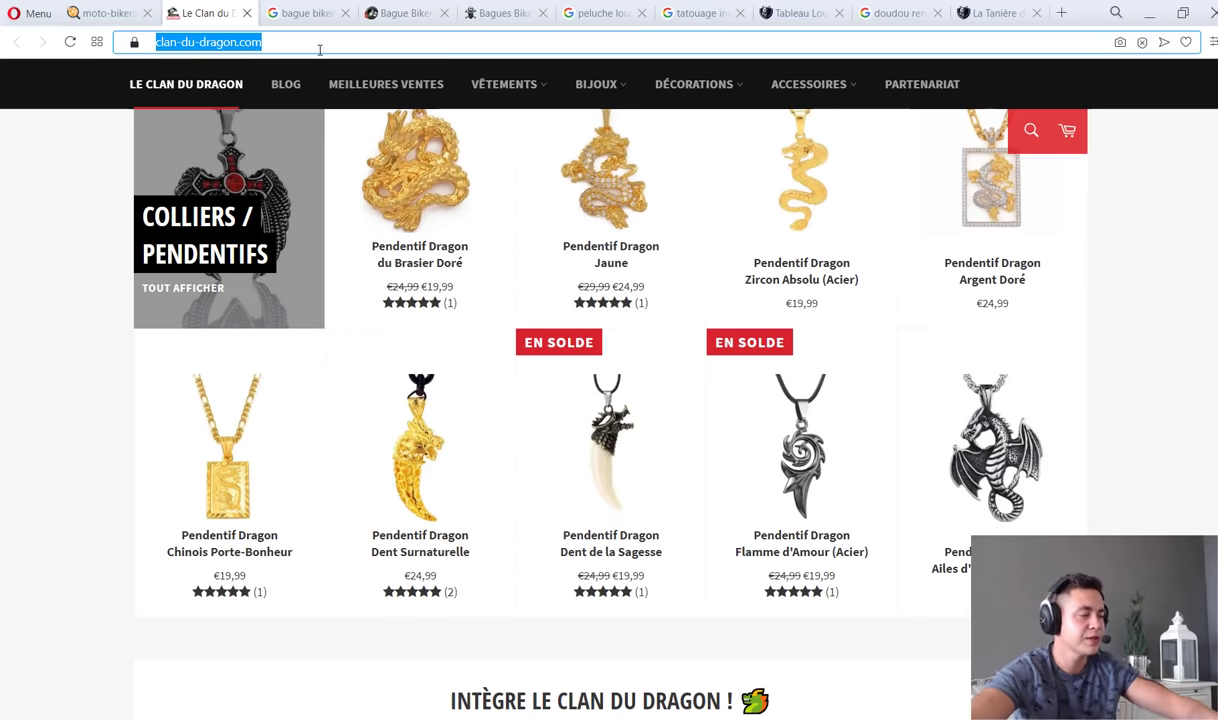
pyautogui.click(100, 13)
pyautogui.scroll(10, 800, 300)
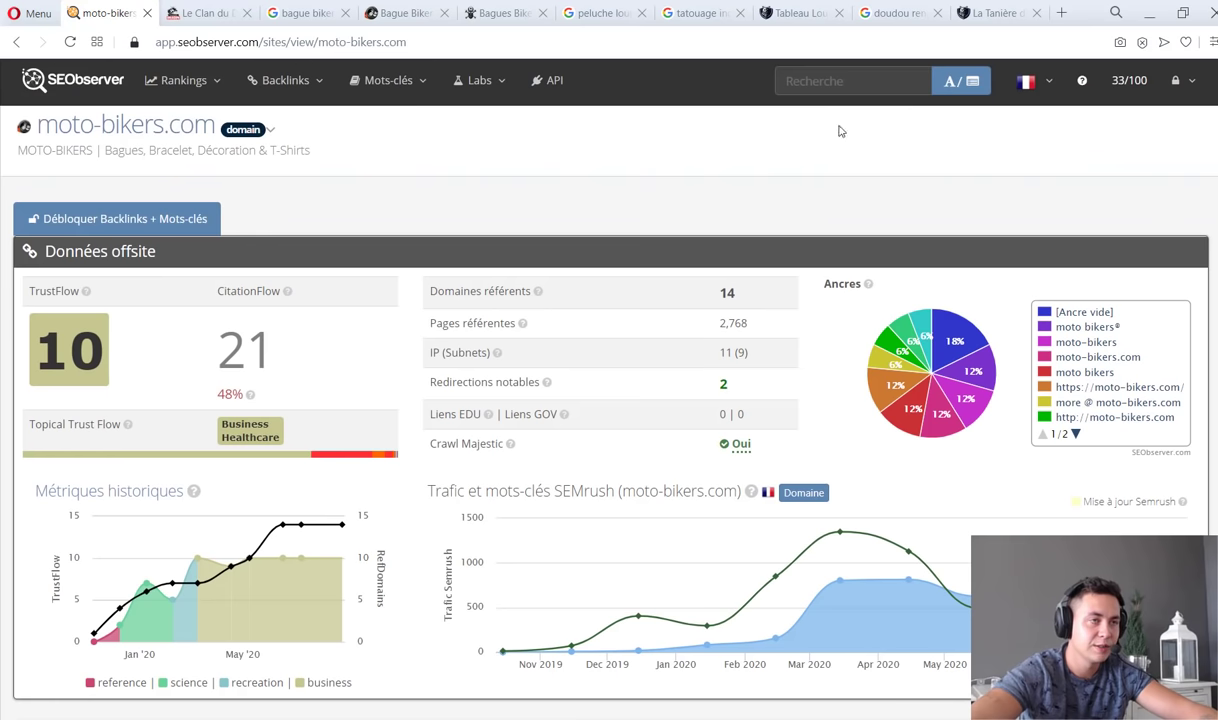
pyautogui.click(838, 82)
pyautogui.hotkey('ctrl', 'v')
pyautogui.press('Return')
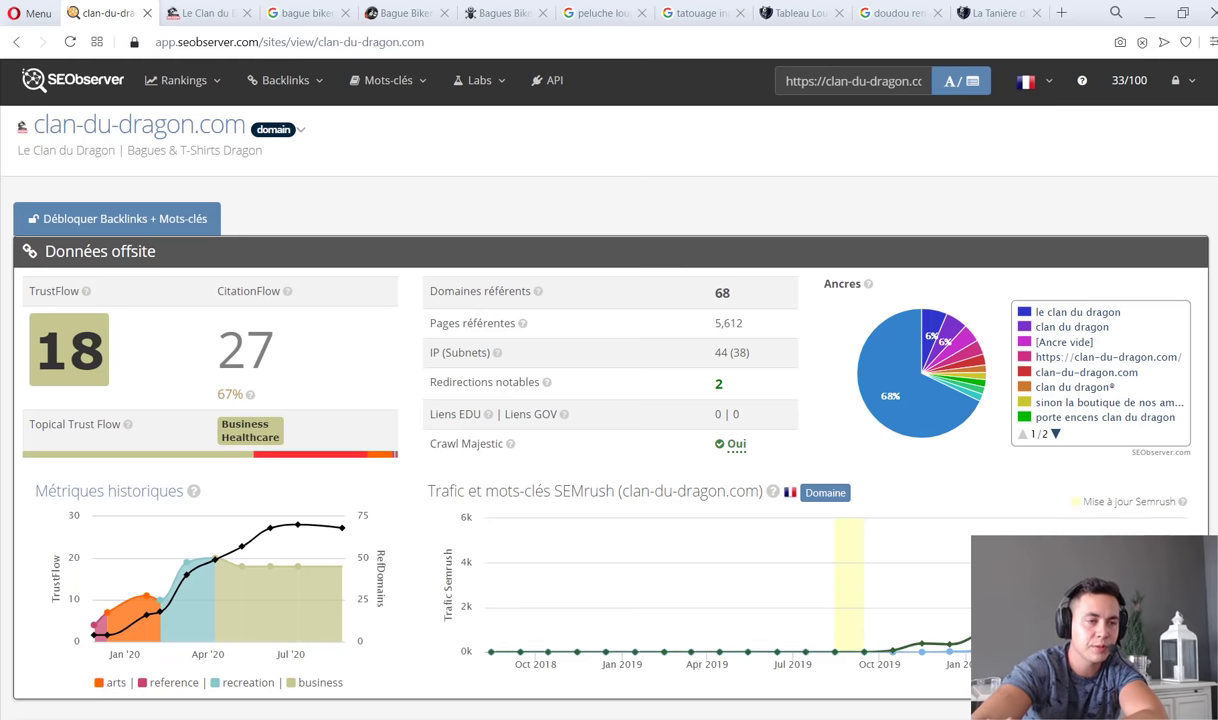
# Examine clan-du-dragon.com's offsite metrics, organic traffic history, ranked keywords and anchor details.
pyautogui.scroll(-7, 725, 358)
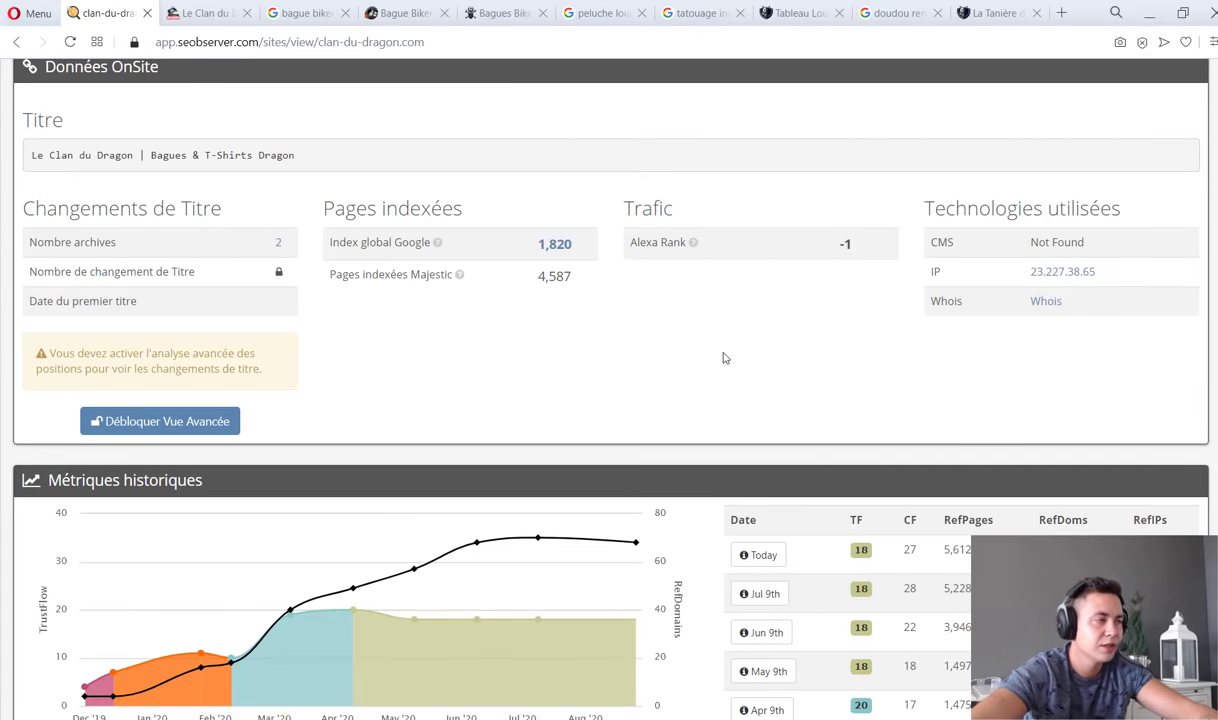
pyautogui.scroll(5, 563, 264)
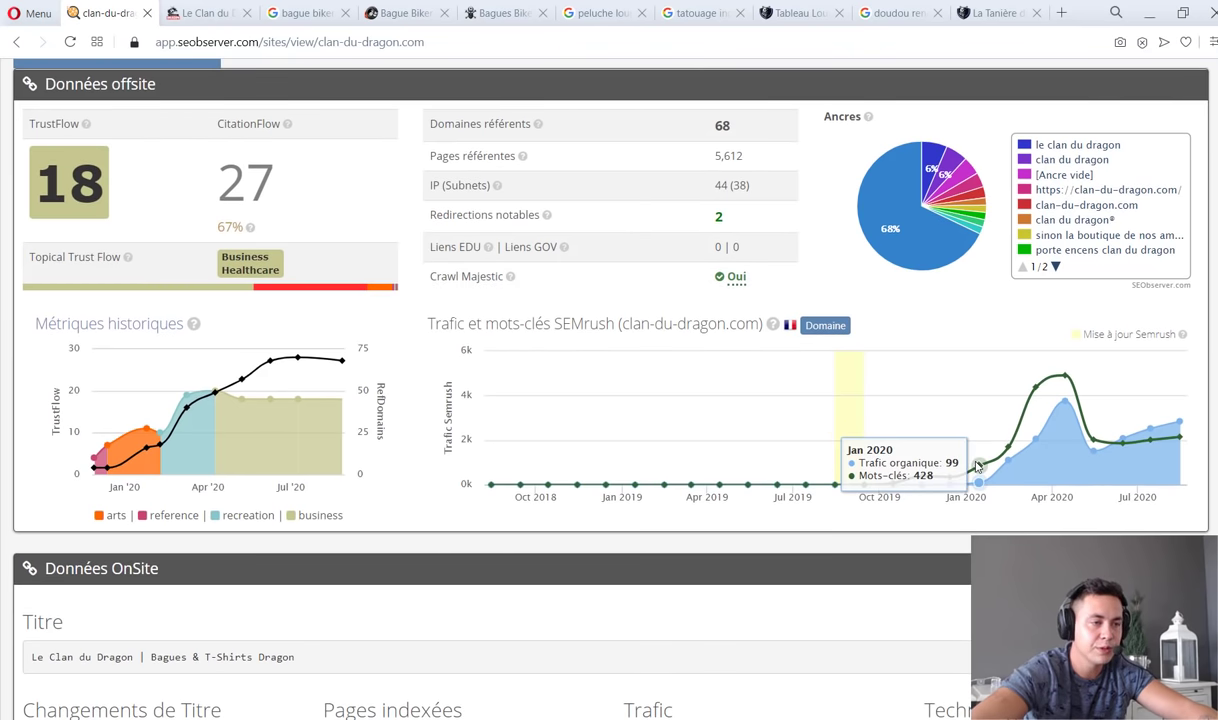
pyautogui.scroll(-18, 977, 466)
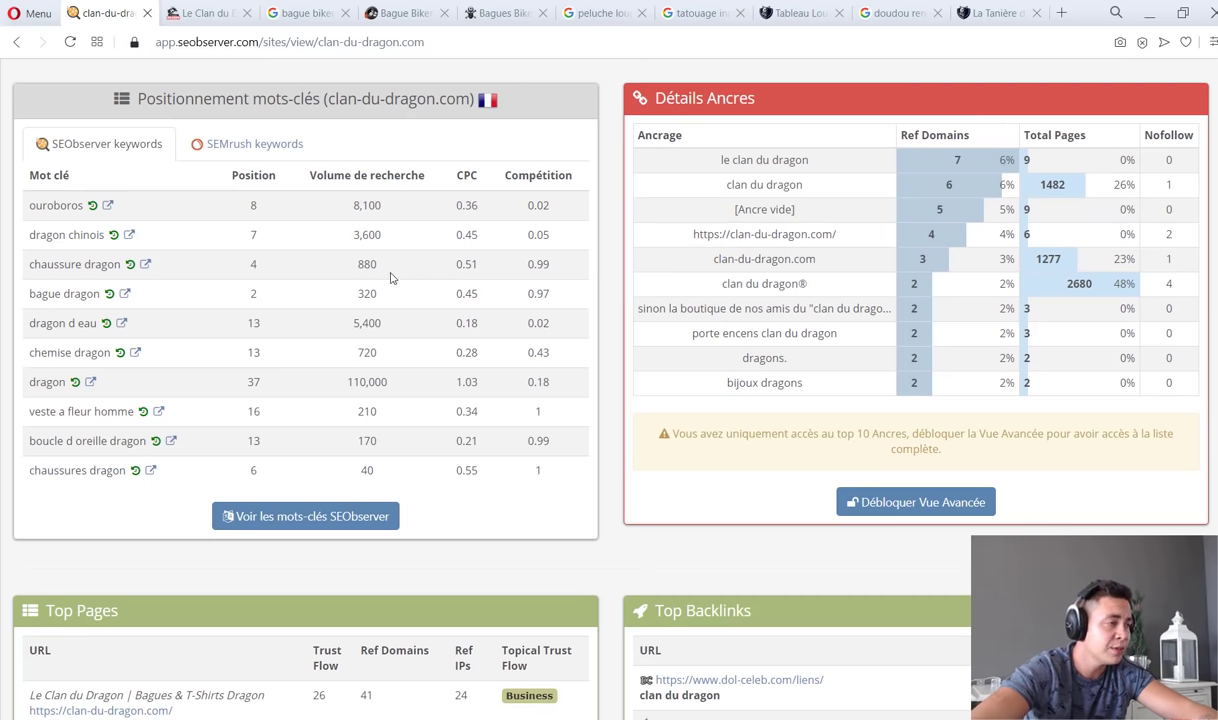
pyautogui.scroll(1, 300, 260)
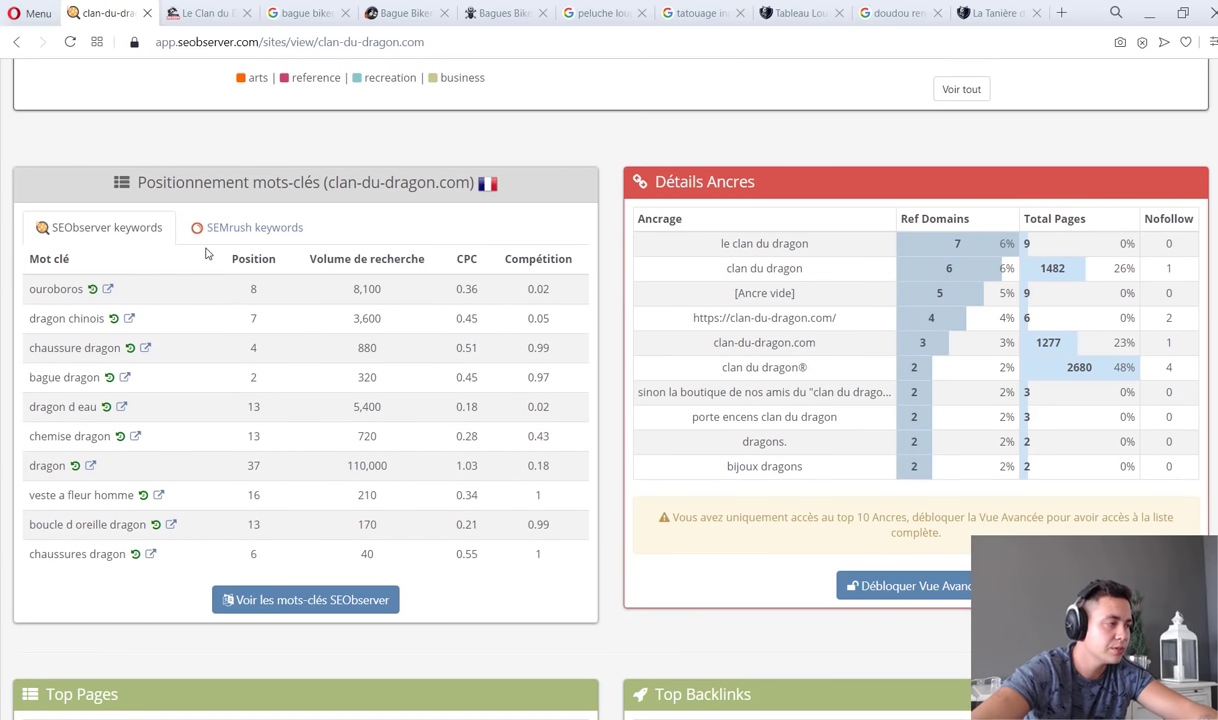
# Open the full SEObserver keyword list for clan-du-dragon.com, review its positions and search volumes, and close the list.
pyautogui.click(313, 601)
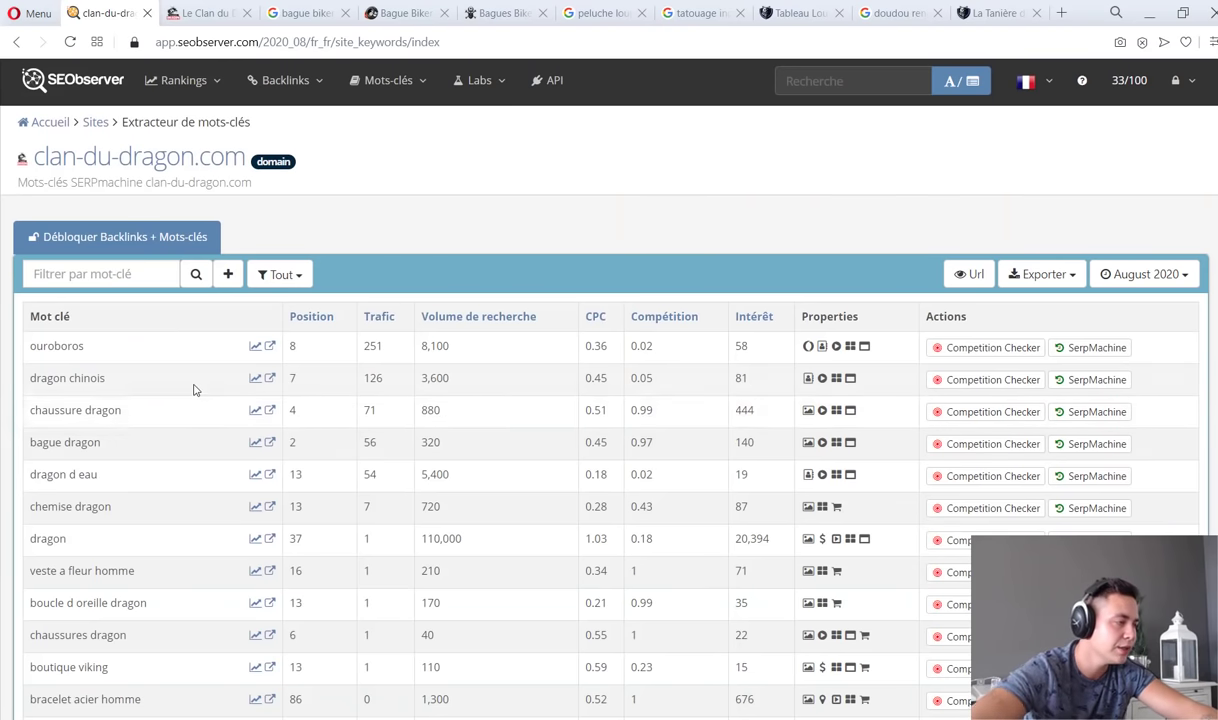
pyautogui.scroll(-2, 197, 370)
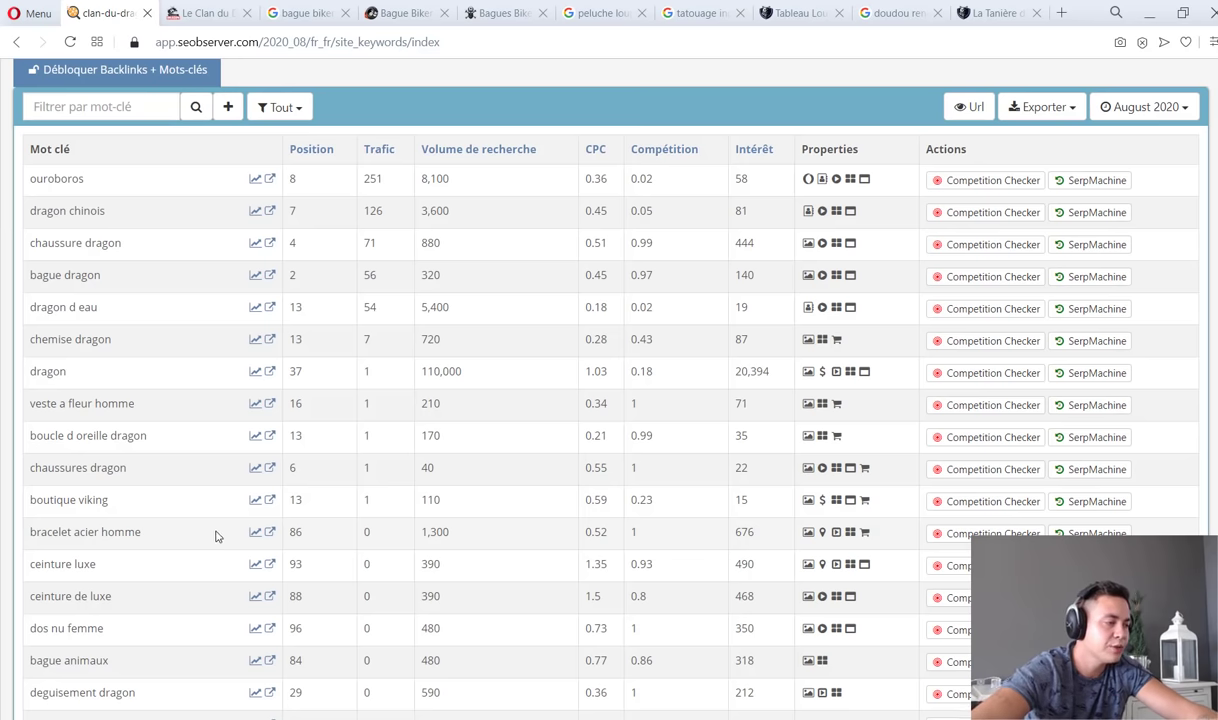
pyautogui.scroll(-3, 215, 536)
pyautogui.scroll(-1, 70, 436)
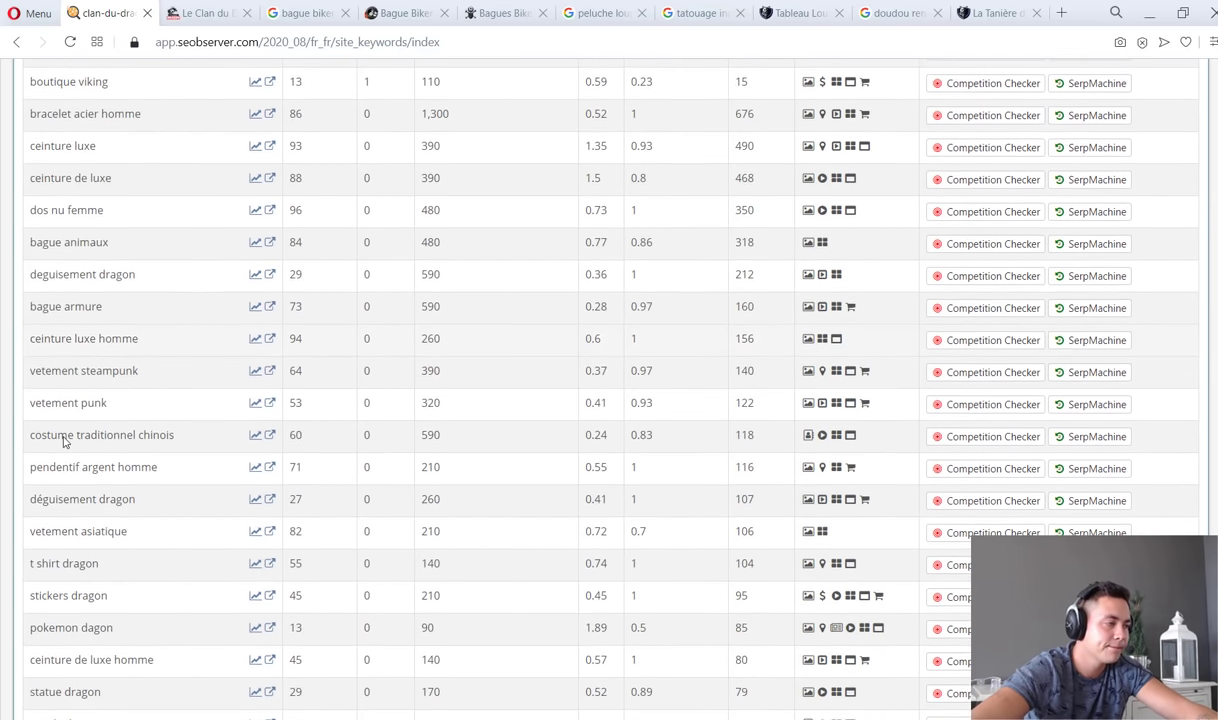
pyautogui.hotkey('ctrl', 'w')
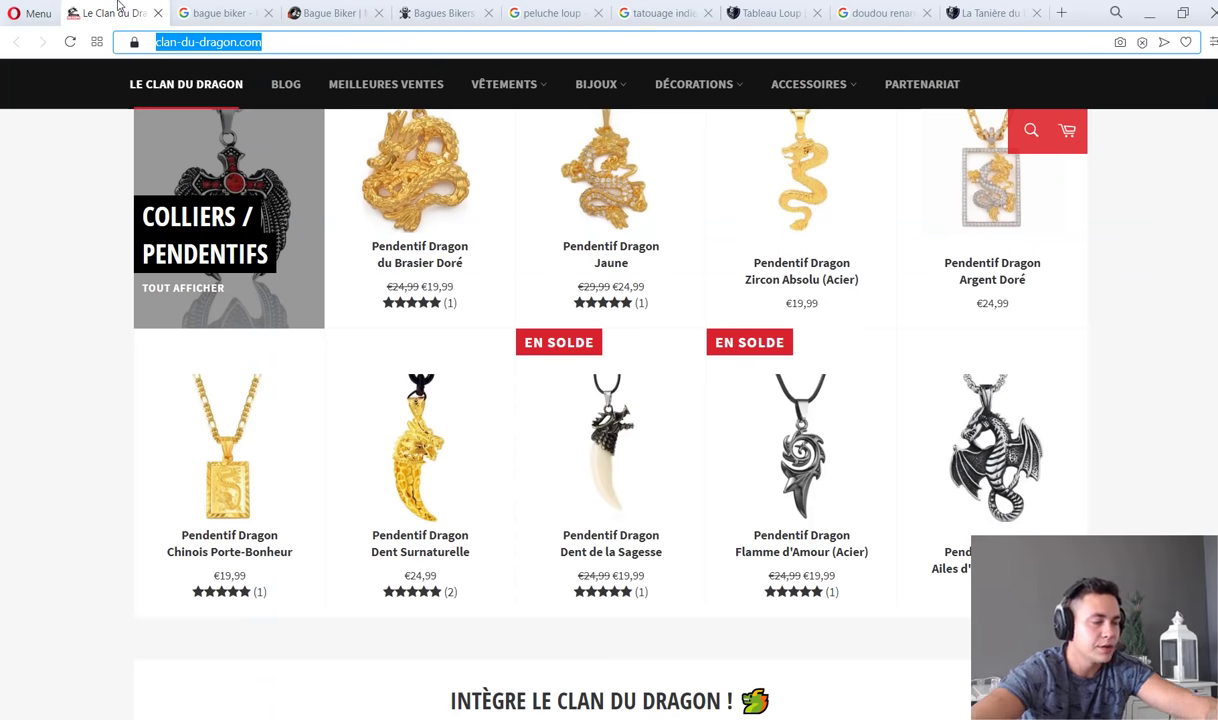
# Reopen the clan-du-dragon.com keyword list from the browsing history.
pyautogui.hotkey('ctrl', 'h')
pyautogui.click(424, 200)
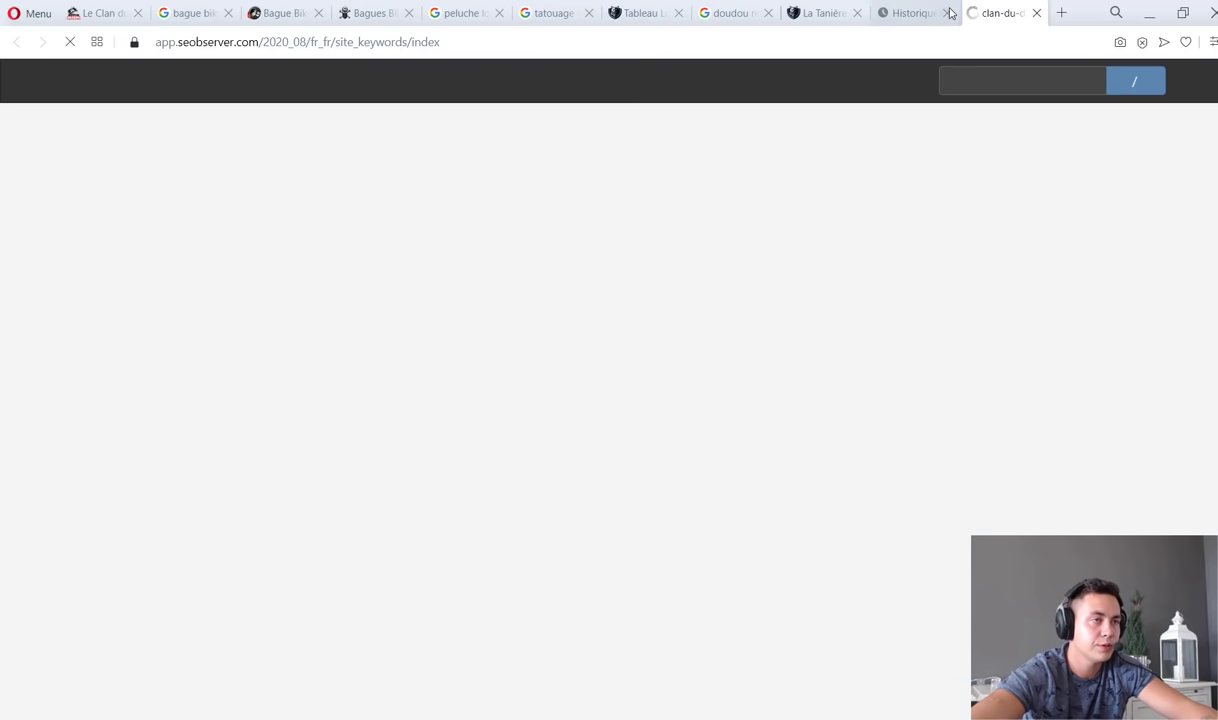
pyautogui.scroll(-1, 104, 452)
pyautogui.scroll(-4, 108, 455)
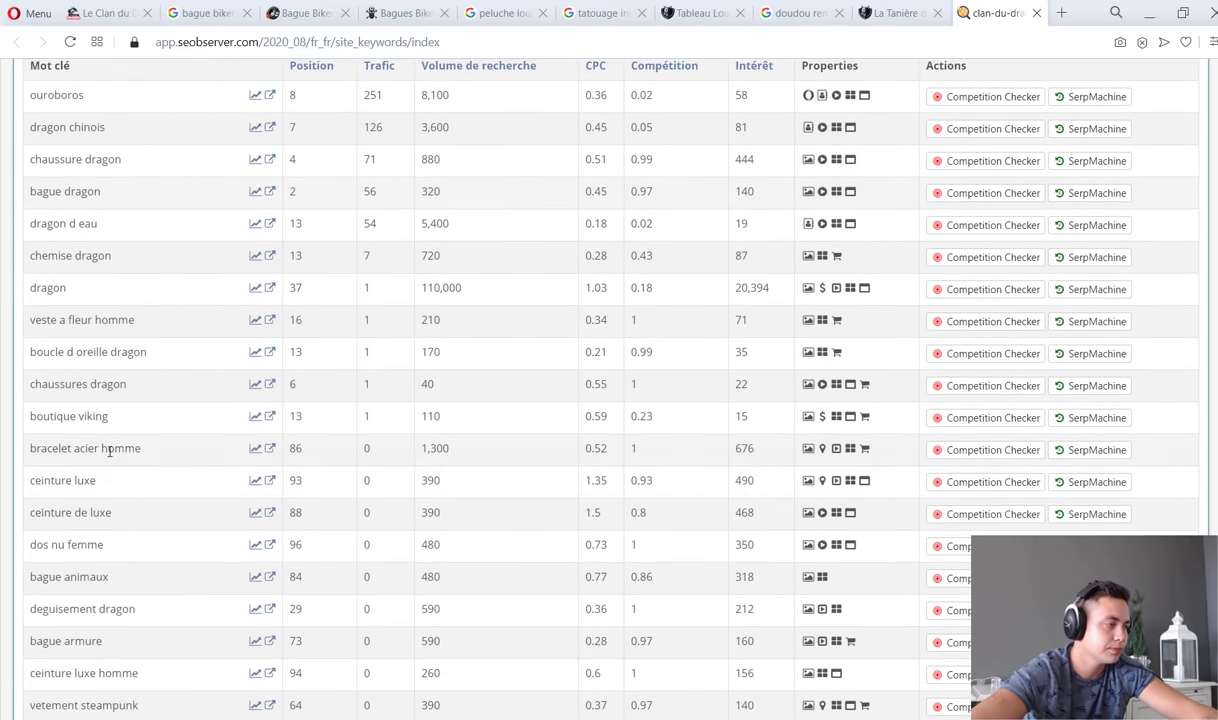
# Sort the clan-du-dragon.com keywords by search volume, highest first.
pyautogui.scroll(5, 306, 443)
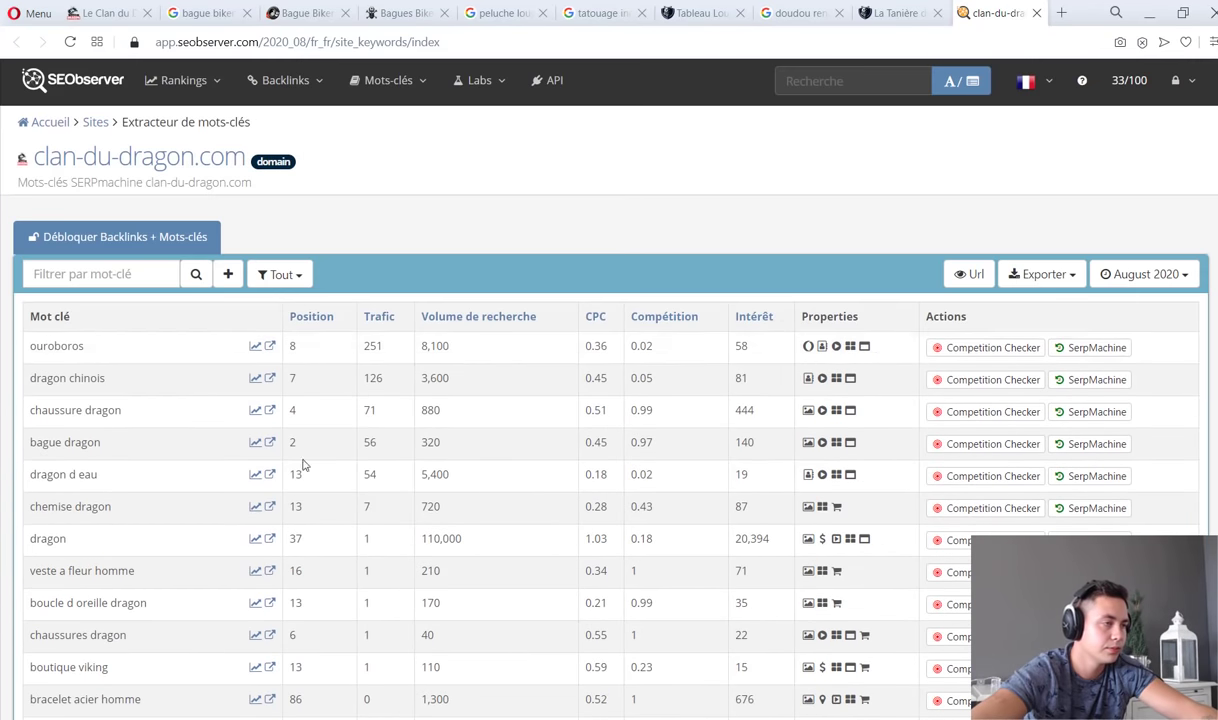
pyautogui.click(478, 313)
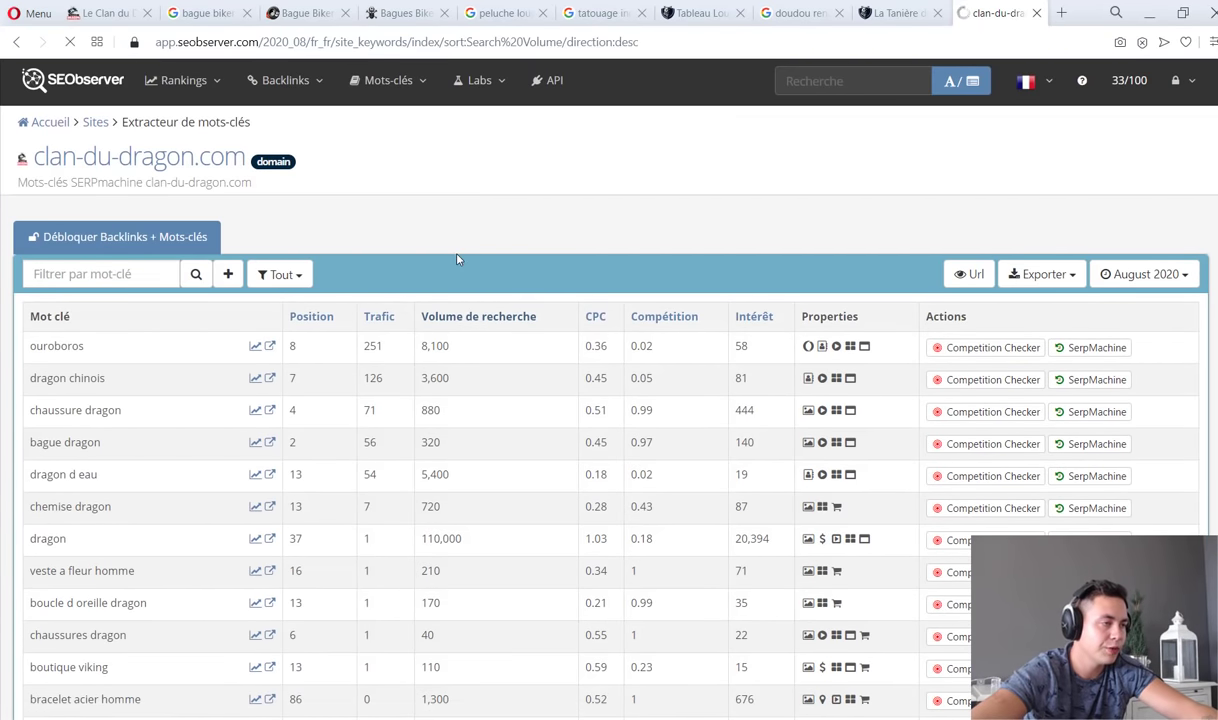
pyautogui.scroll(-1, 166, 393)
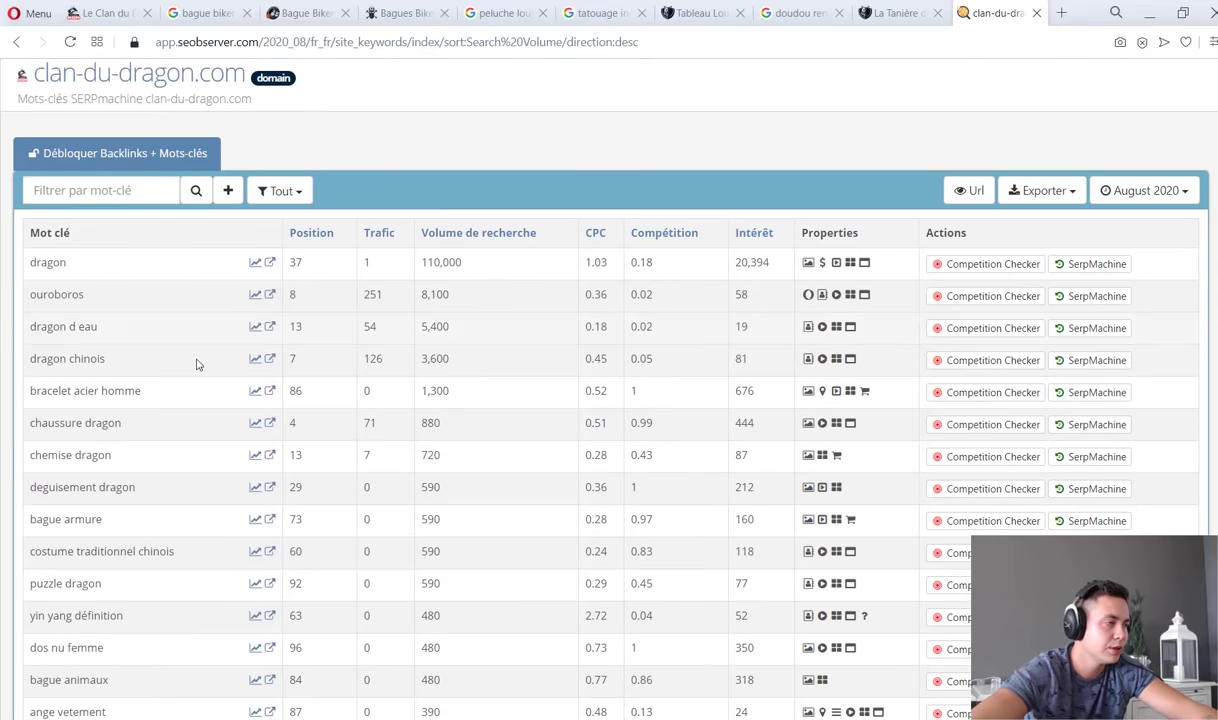
# Open the Google results for "dragon d eau" from the keyword list, review the competing pages, and close the results.
pyautogui.click(270, 327)
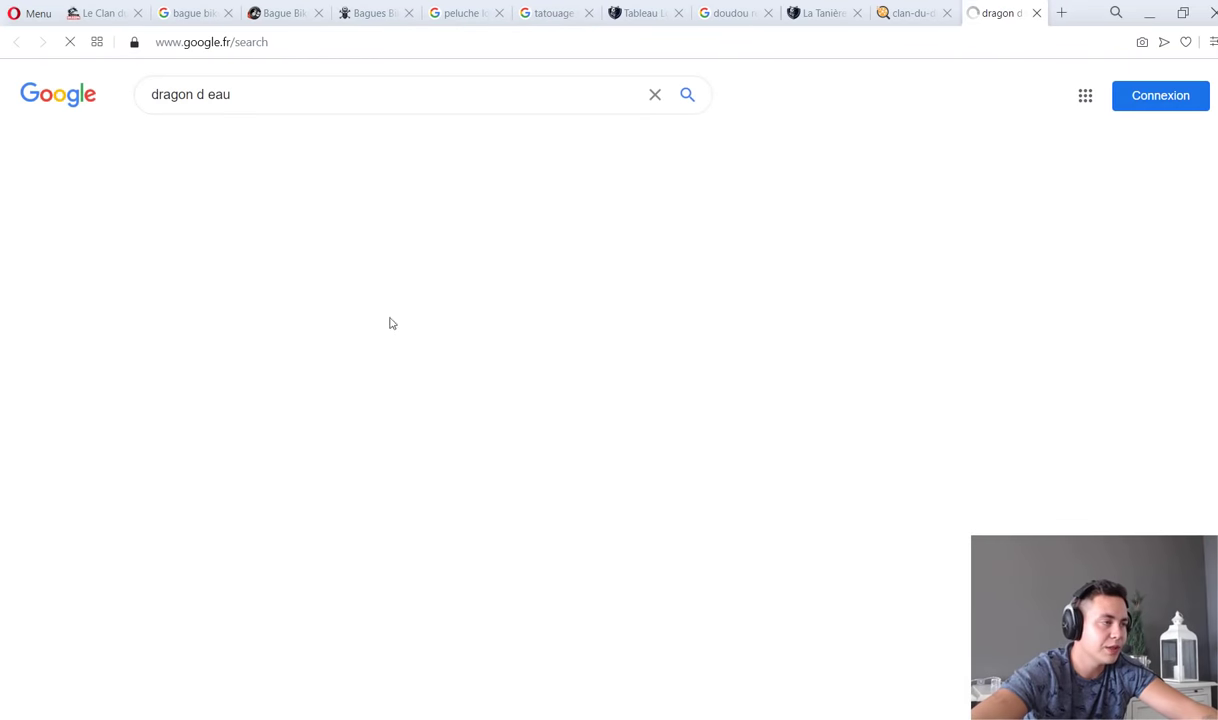
pyautogui.scroll(-6, 113, 302)
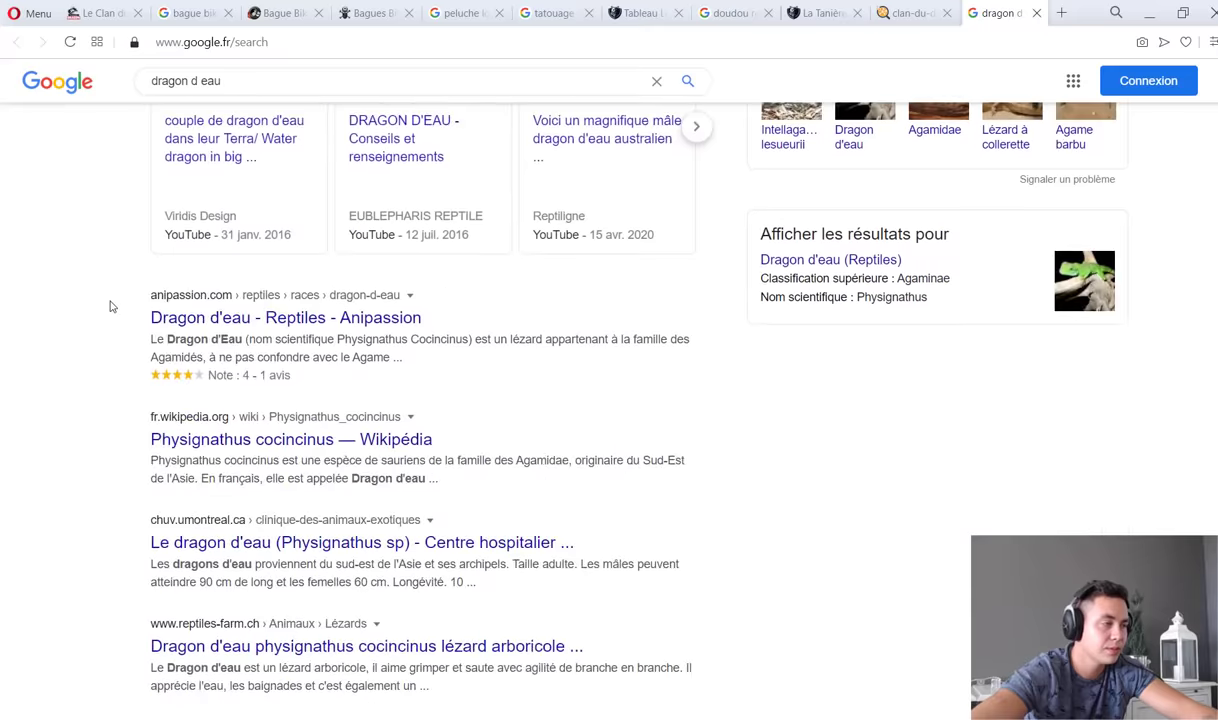
pyautogui.scroll(-5, 113, 305)
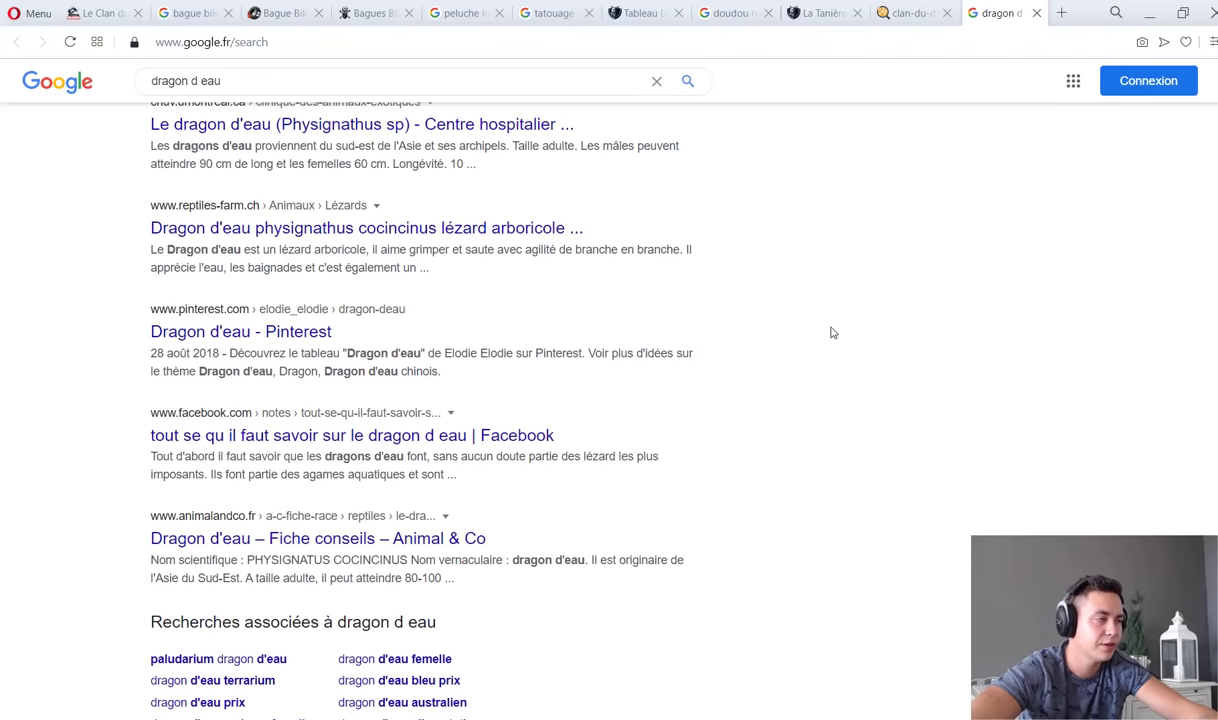
pyautogui.hotkey('ctrl', 'w')
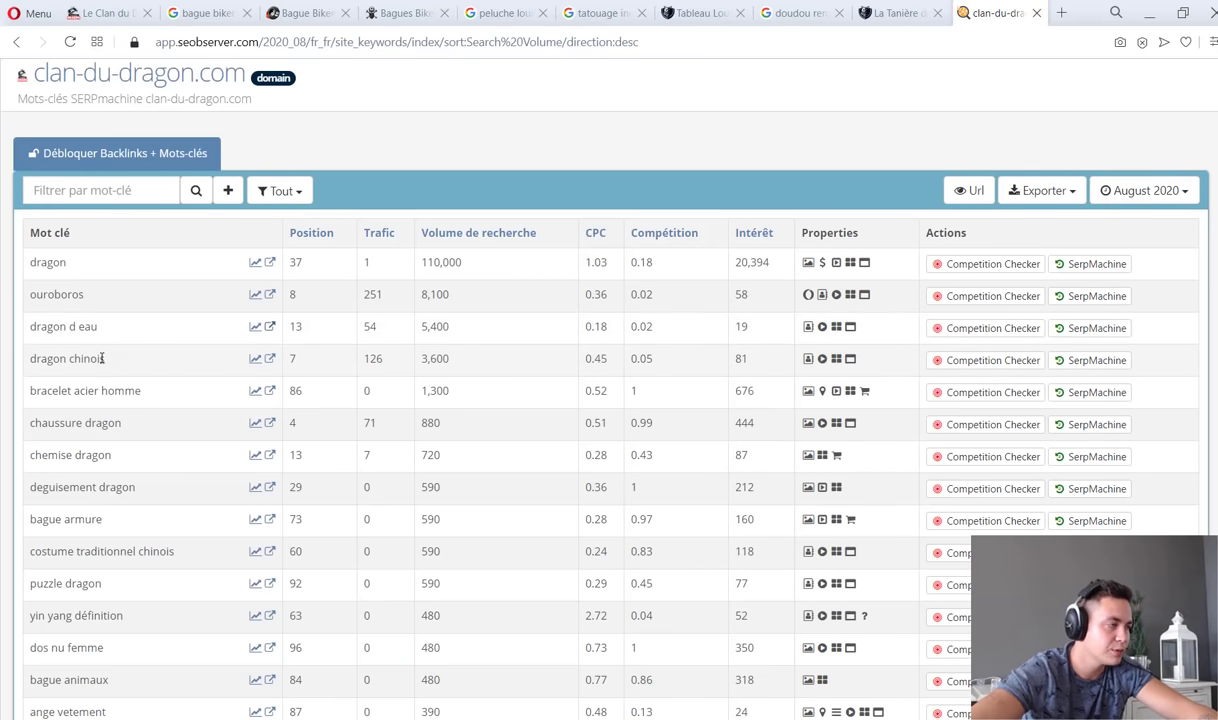
# Examine the clan-du-dragon.com keywords in descending search volume, from "dragon" down to "porte encens dragon".
pyautogui.scroll(-1, 130, 413)
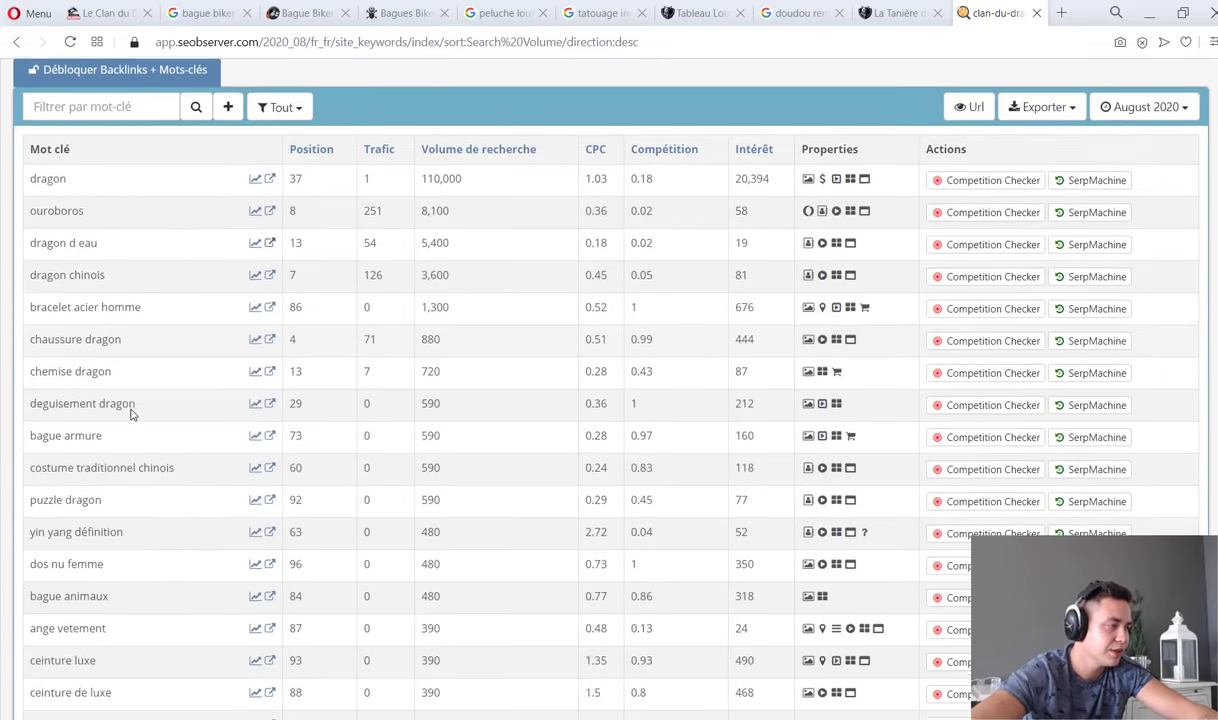
pyautogui.scroll(-1, 130, 407)
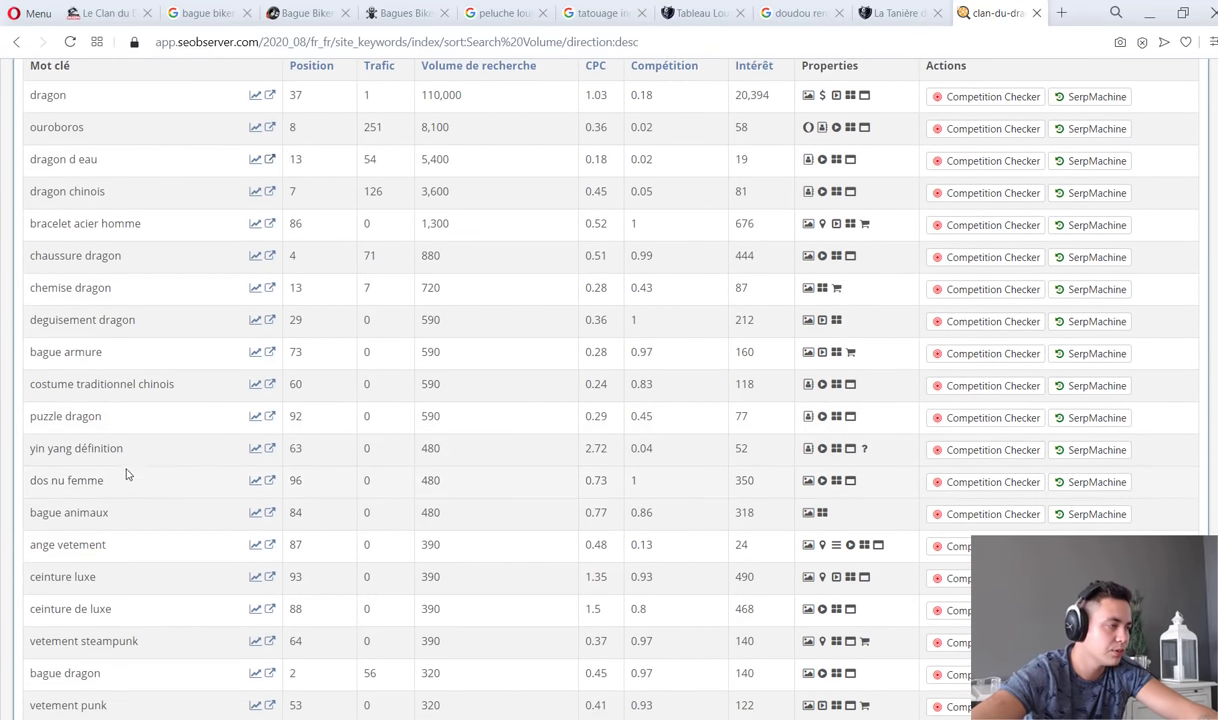
pyautogui.scroll(-2, 117, 488)
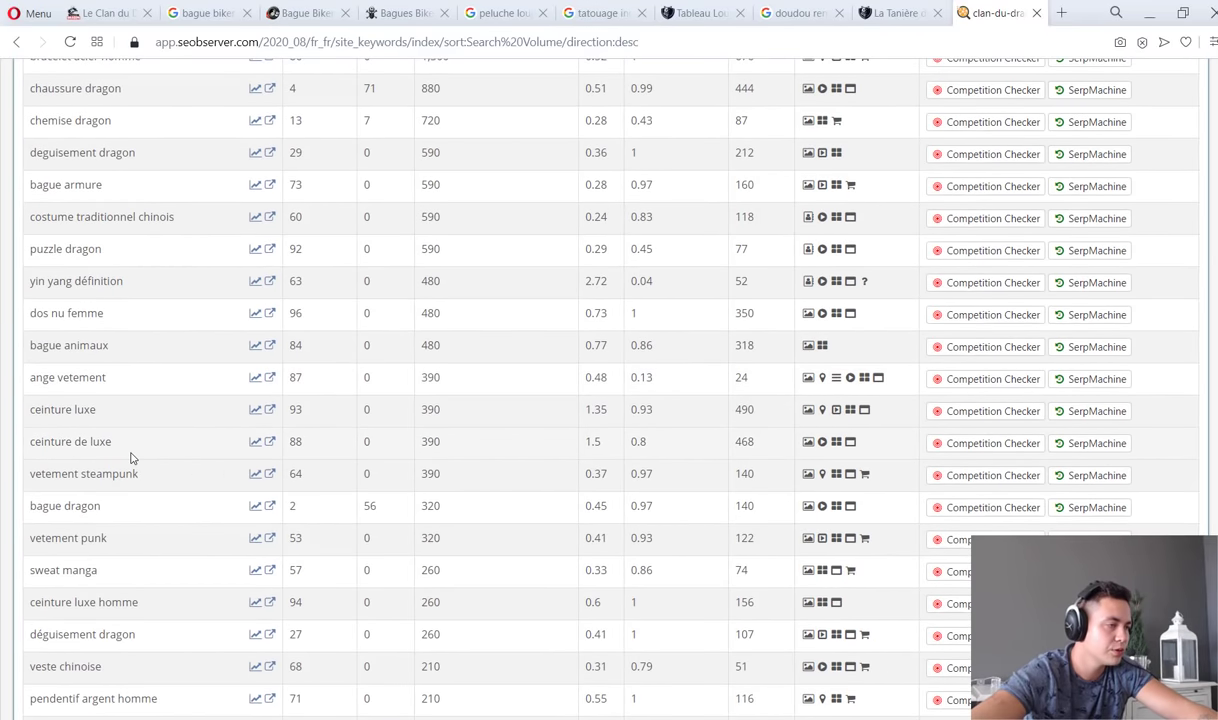
pyautogui.rightClick(130, 457)
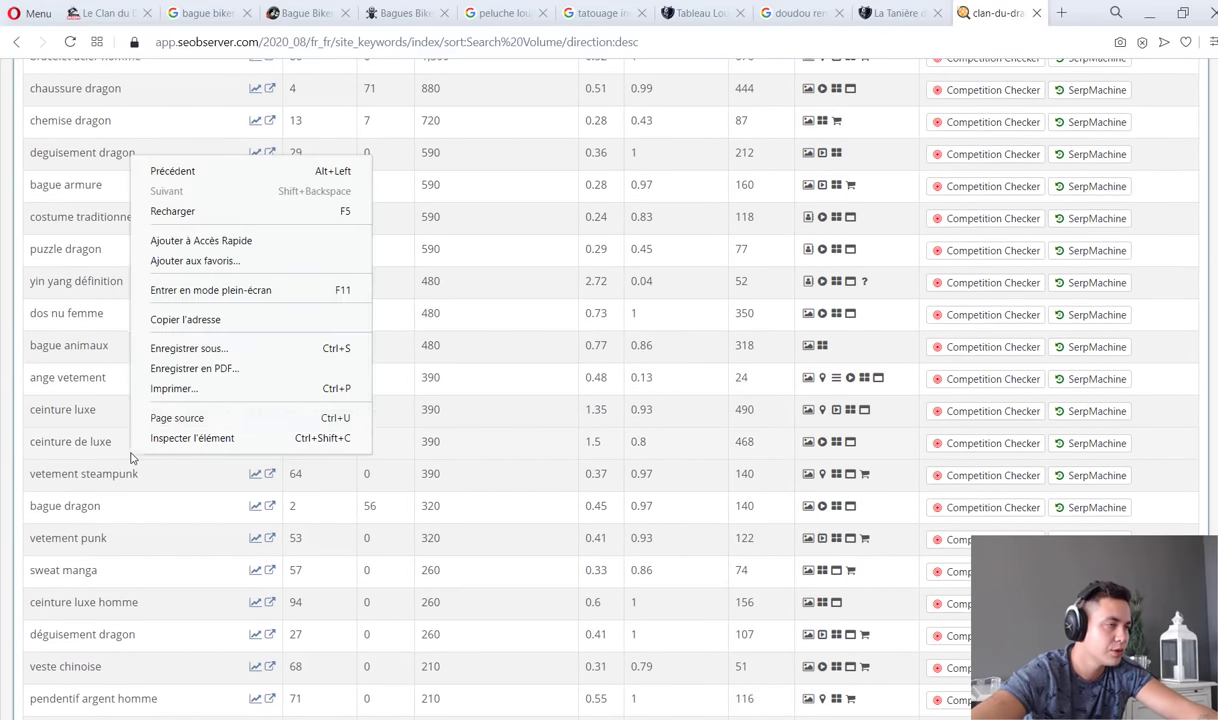
pyautogui.moveTo(93, 268); pyautogui.dragTo(88, 255)
pyautogui.scroll(5, 85, 260)
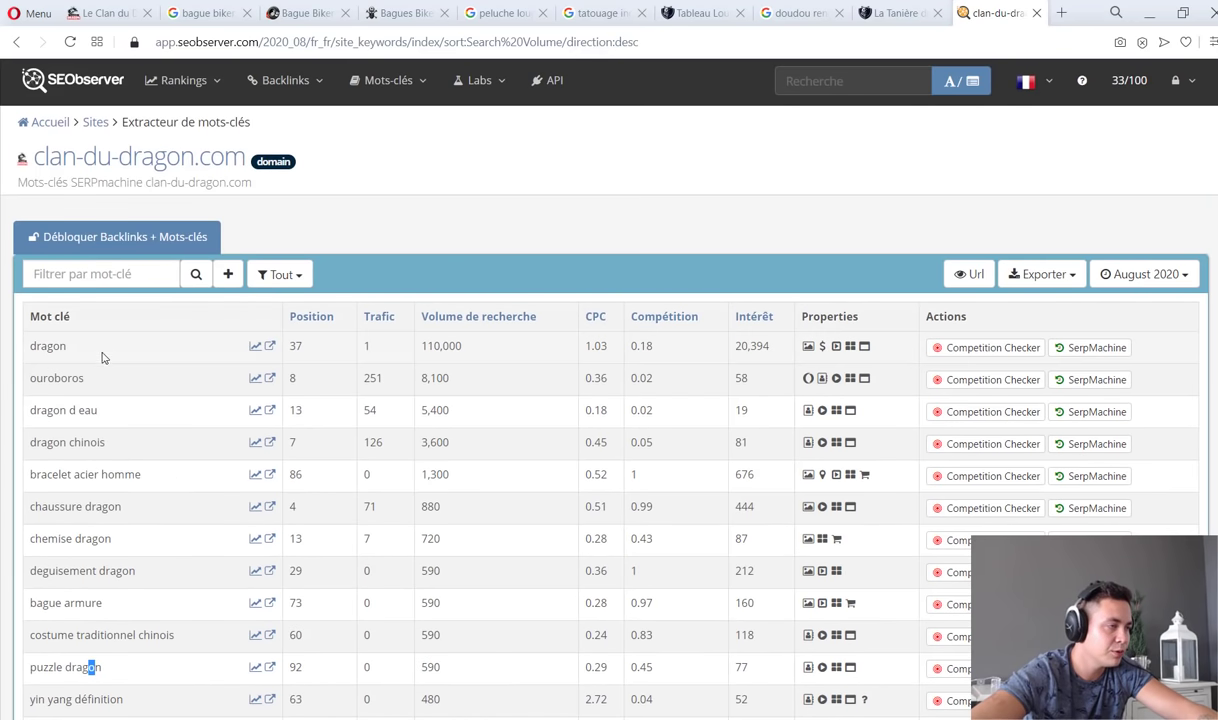
pyautogui.scroll(-10, 130, 385)
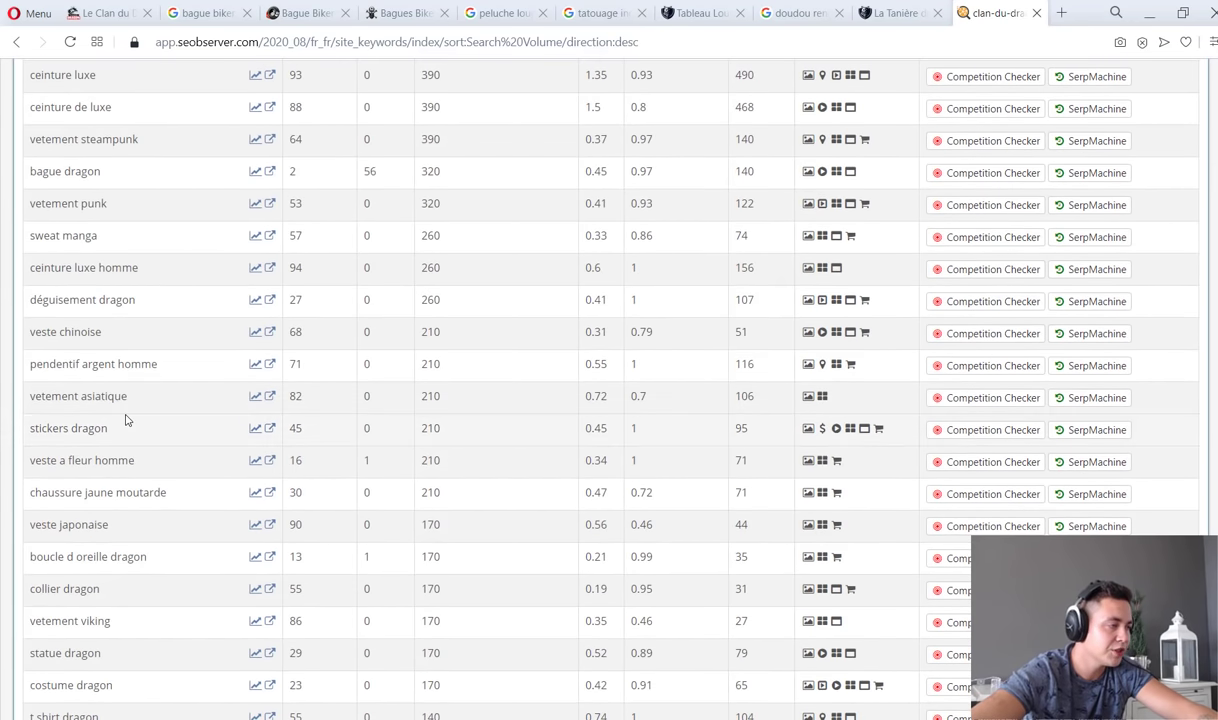
pyautogui.scroll(-3, 163, 495)
pyautogui.scroll(-1, 163, 495)
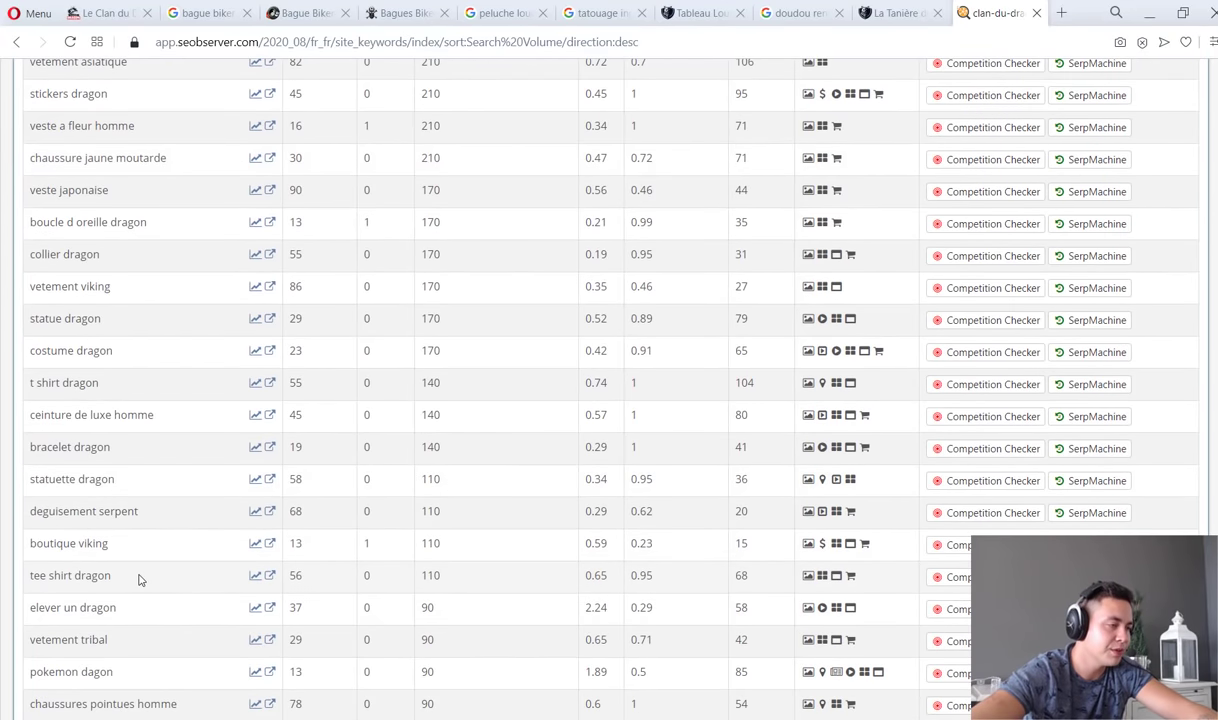
pyautogui.scroll(-3, 127, 583)
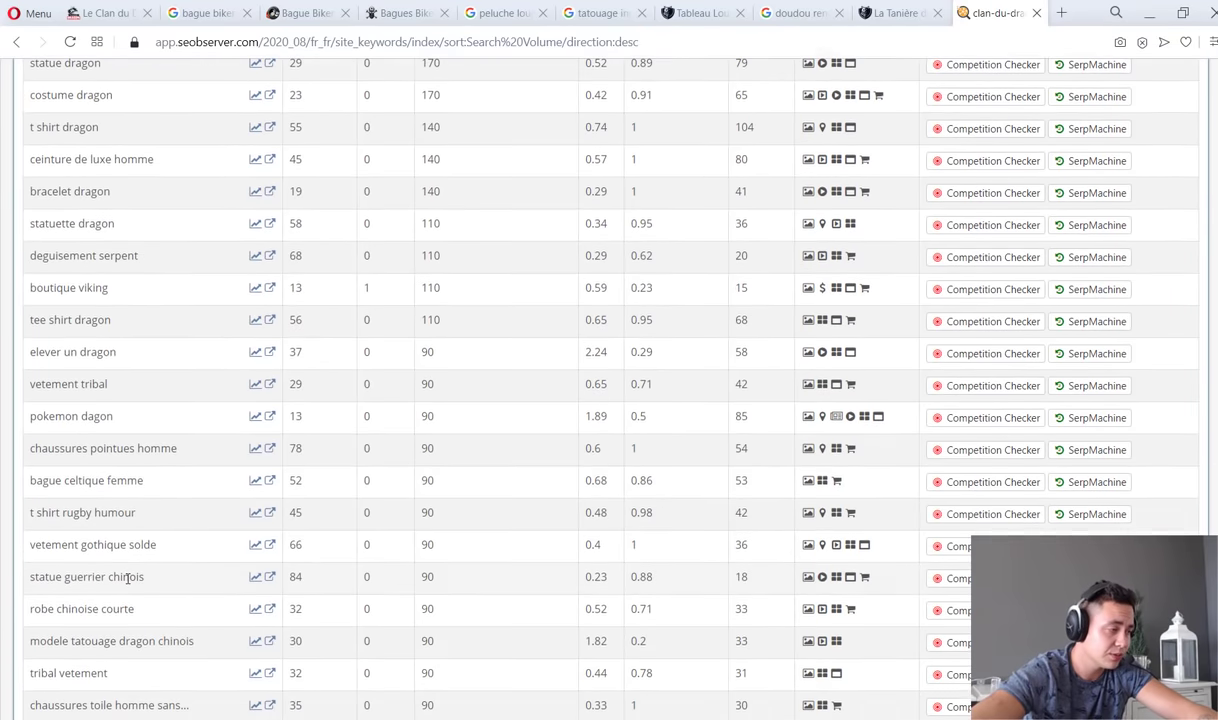
pyautogui.scroll(-1, 127, 580)
pyautogui.scroll(-1, 127, 578)
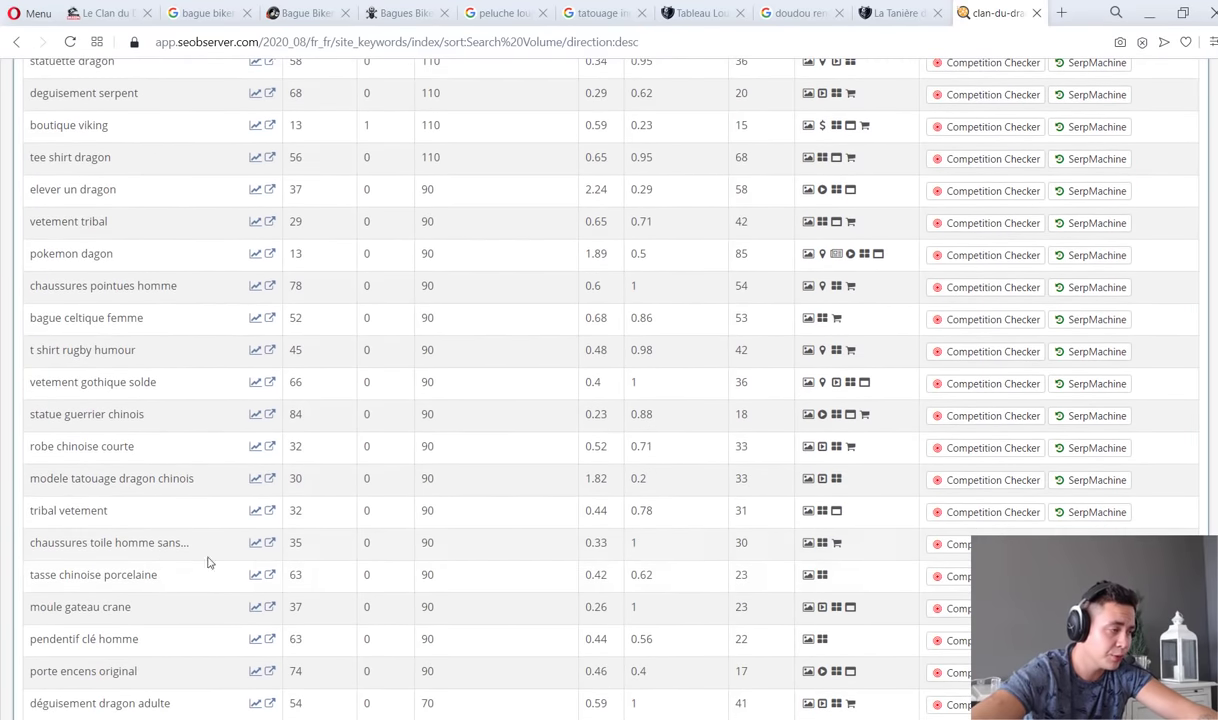
pyautogui.scroll(-2, 183, 604)
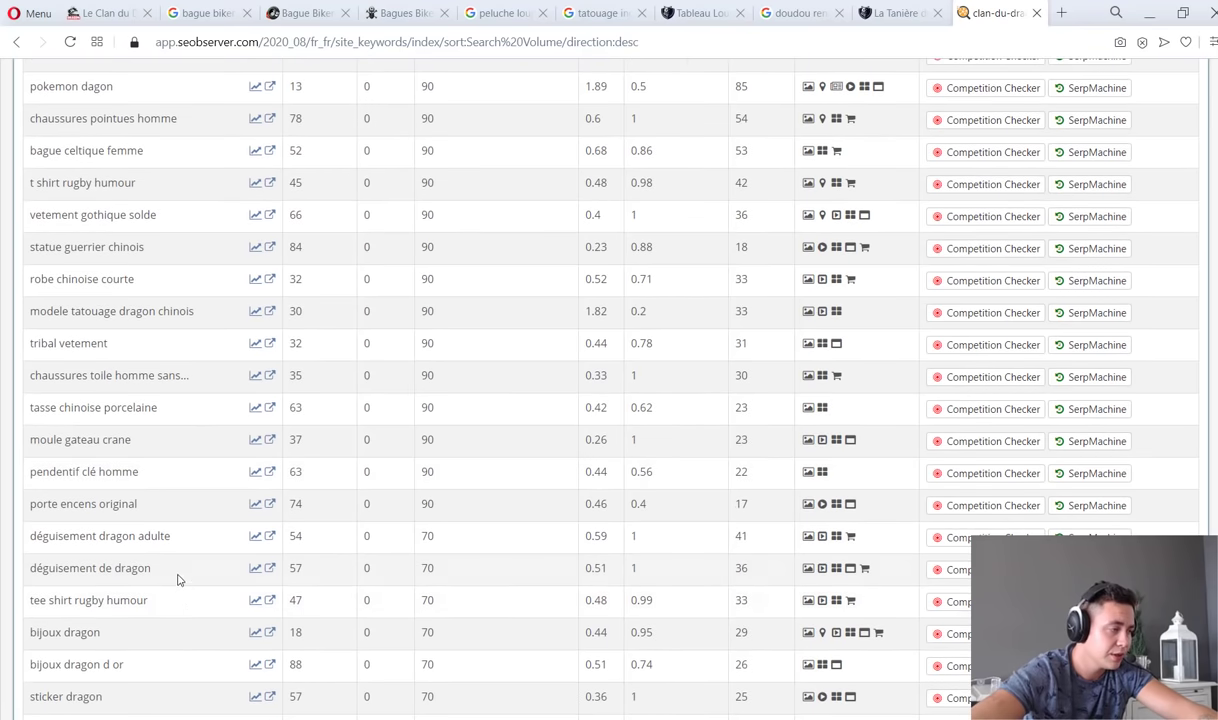
pyautogui.scroll(-2, 171, 595)
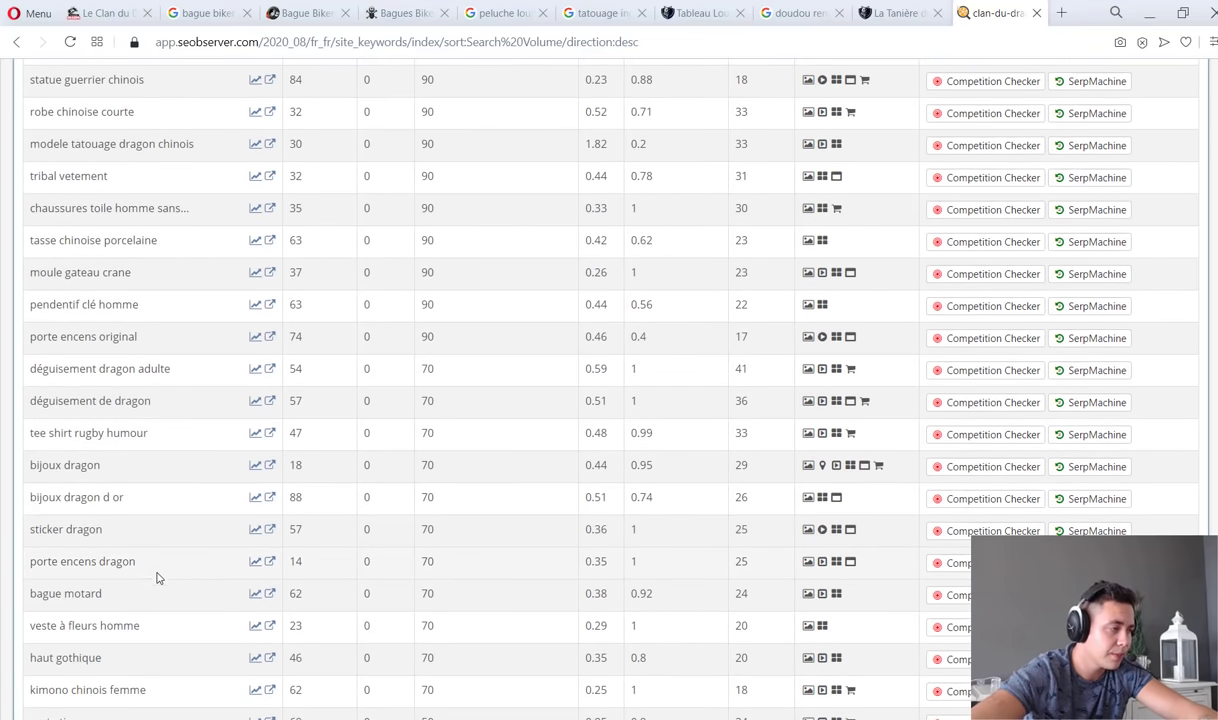
# Check the Google results for "porte encens dragon" and open the Dragon Naga and BoutiqueChakra results in new tabs.
pyautogui.click(269, 563)
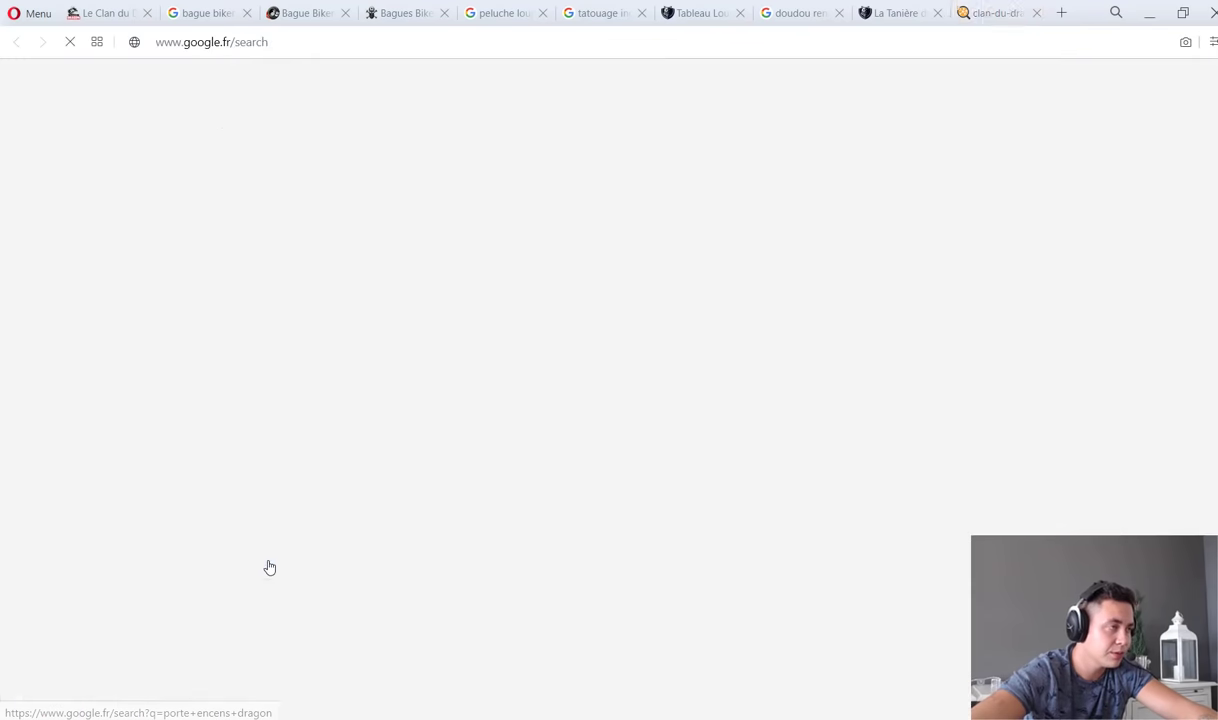
pyautogui.scroll(-5, 130, 390)
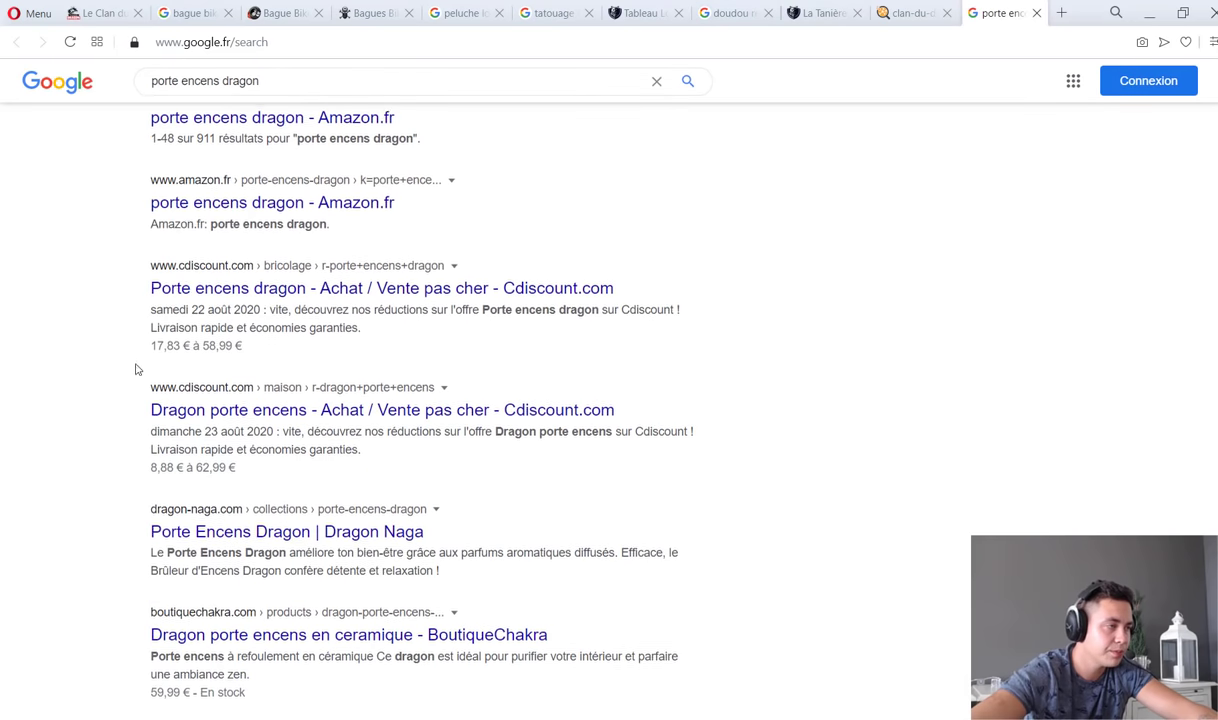
pyautogui.middleClick(243, 530)
pyautogui.middleClick(285, 634)
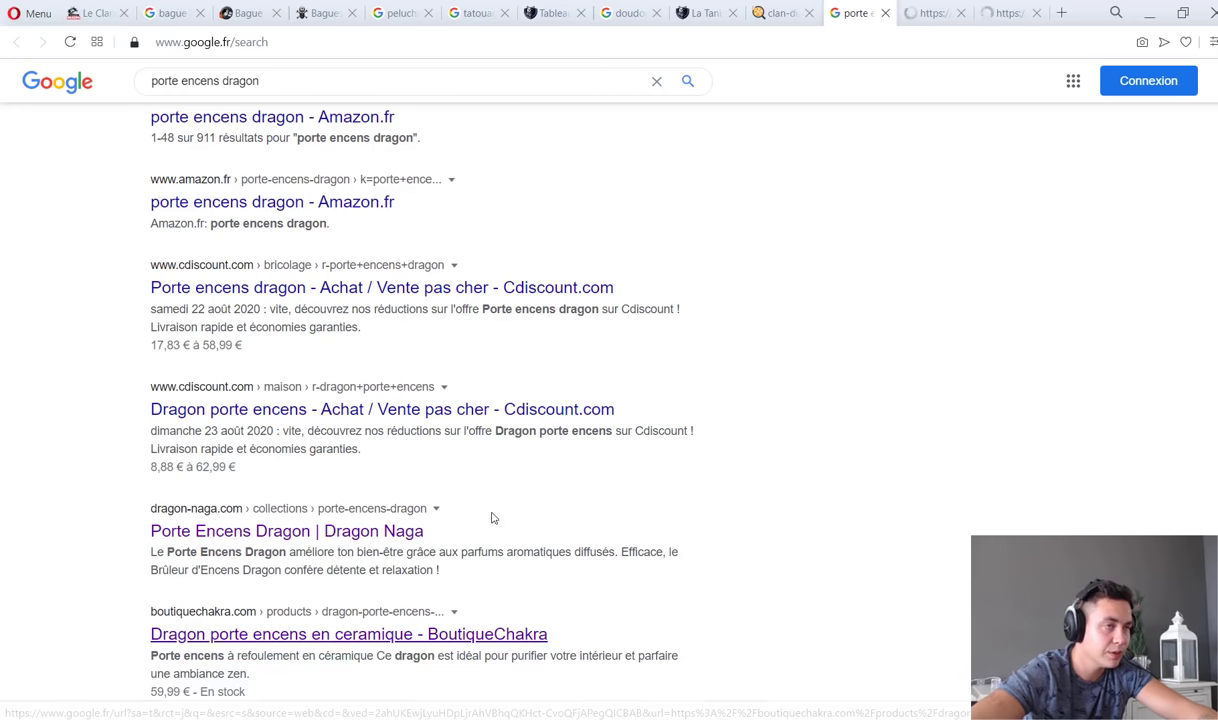
pyautogui.scroll(-3, 654, 363)
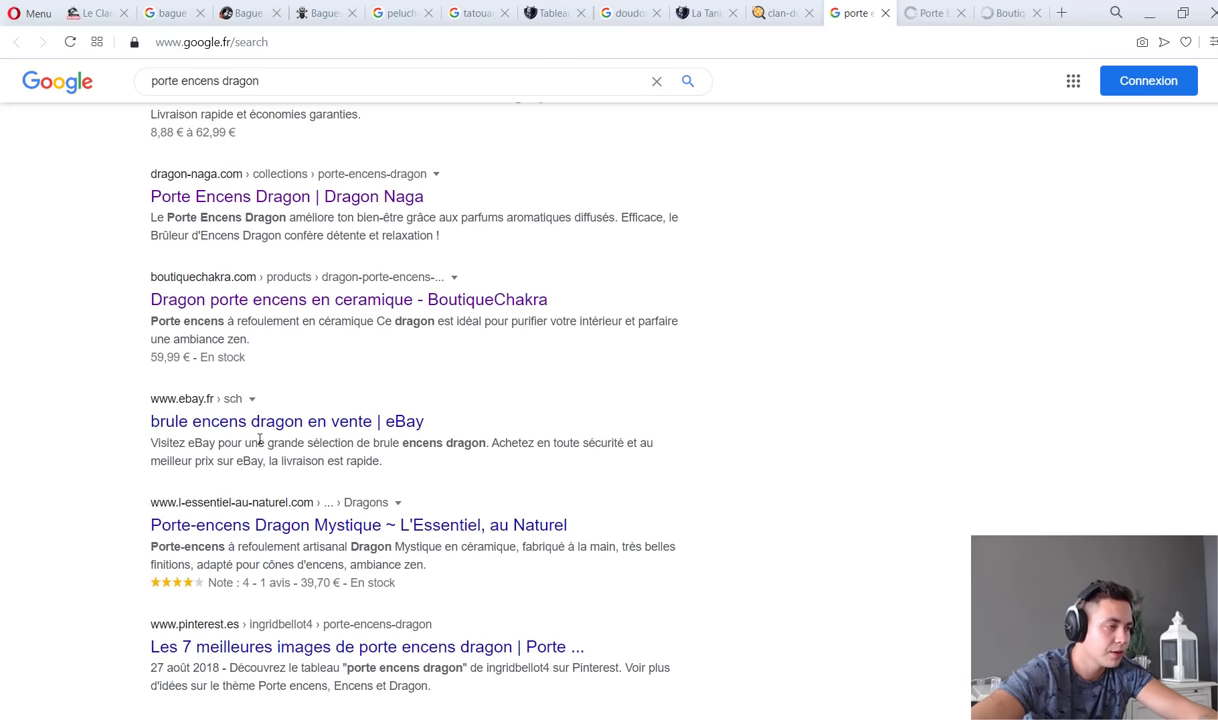
pyautogui.scroll(-1, 280, 437)
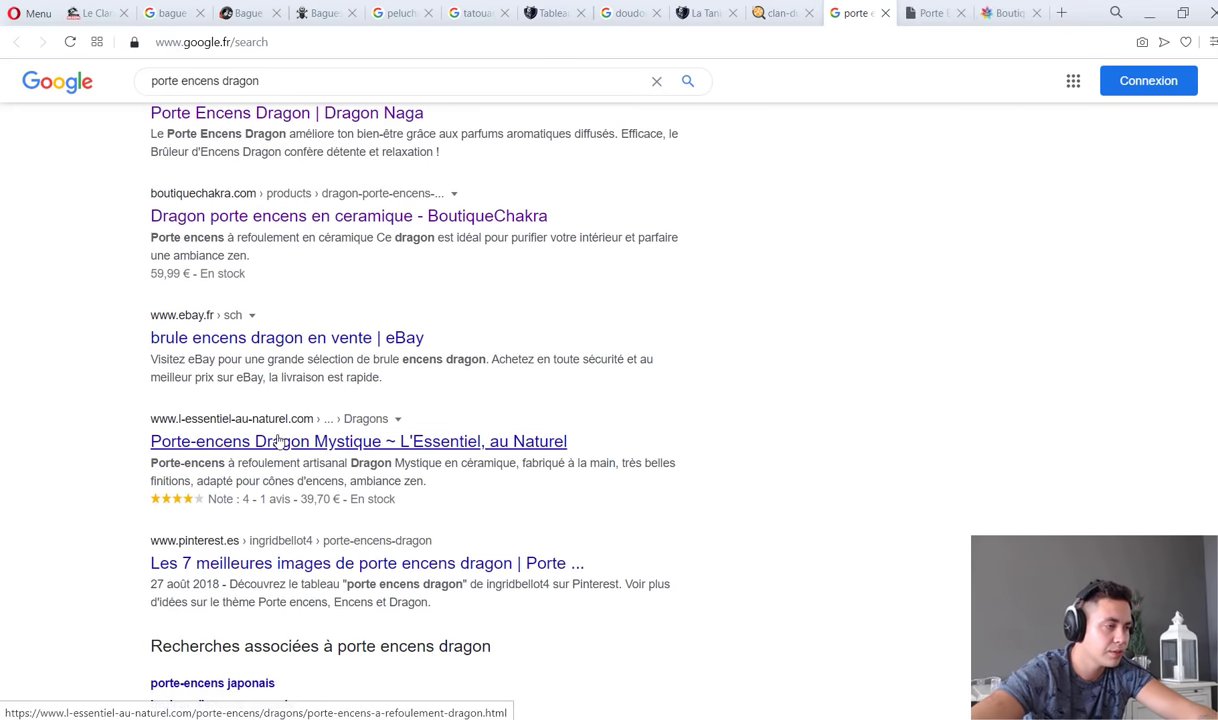
# Close the Google results, copy the dragon-naga.com collection page's URL, and look over its incense holder products.
pyautogui.hotkey('ctrl', 'w')
pyautogui.click(246, 40)
pyautogui.hotkey('ctrl', 'c')
pyautogui.click(595, 285)
pyautogui.scroll(-5, 590, 275)
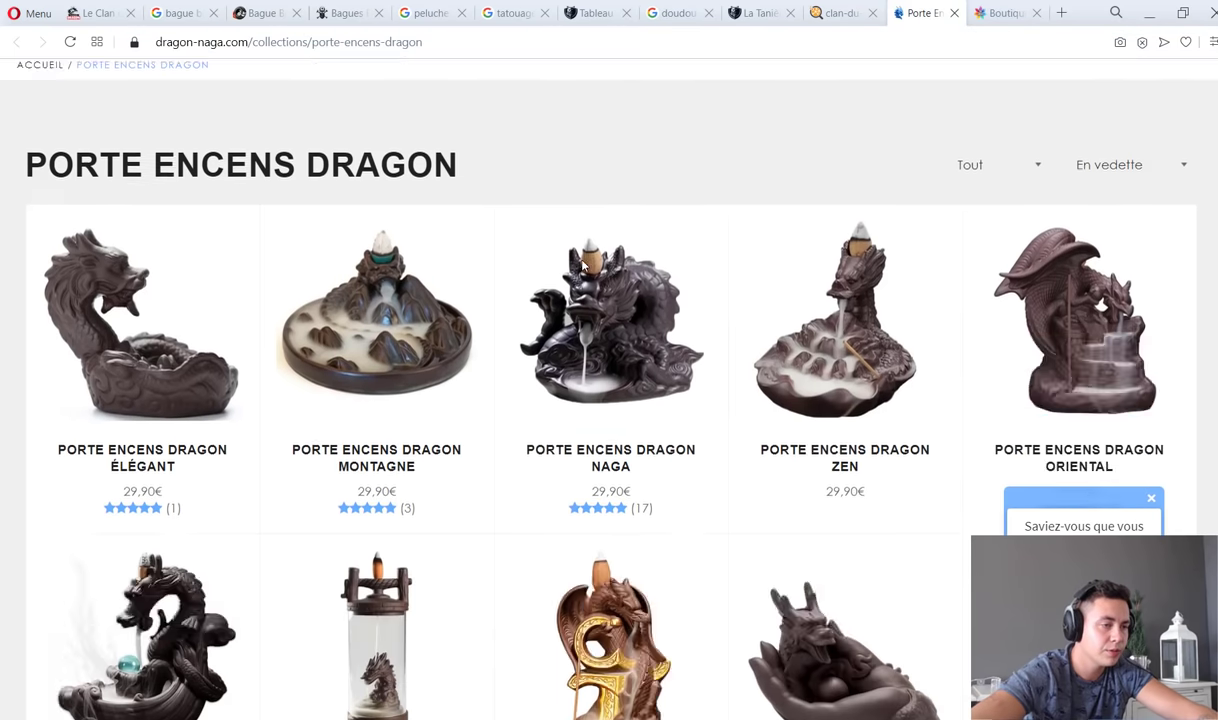
pyautogui.scroll(6, 583, 265)
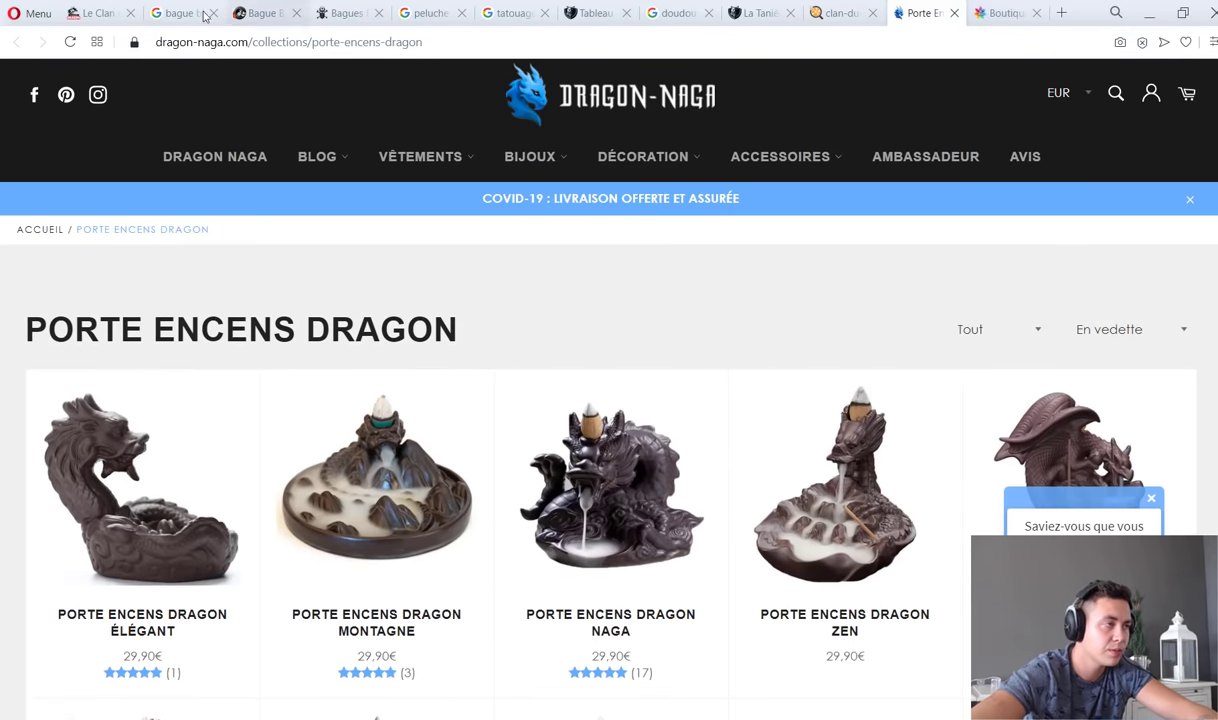
# Return to SEObserver and look up the copied dragon-naga.com collection URL.
pyautogui.click(838, 13)
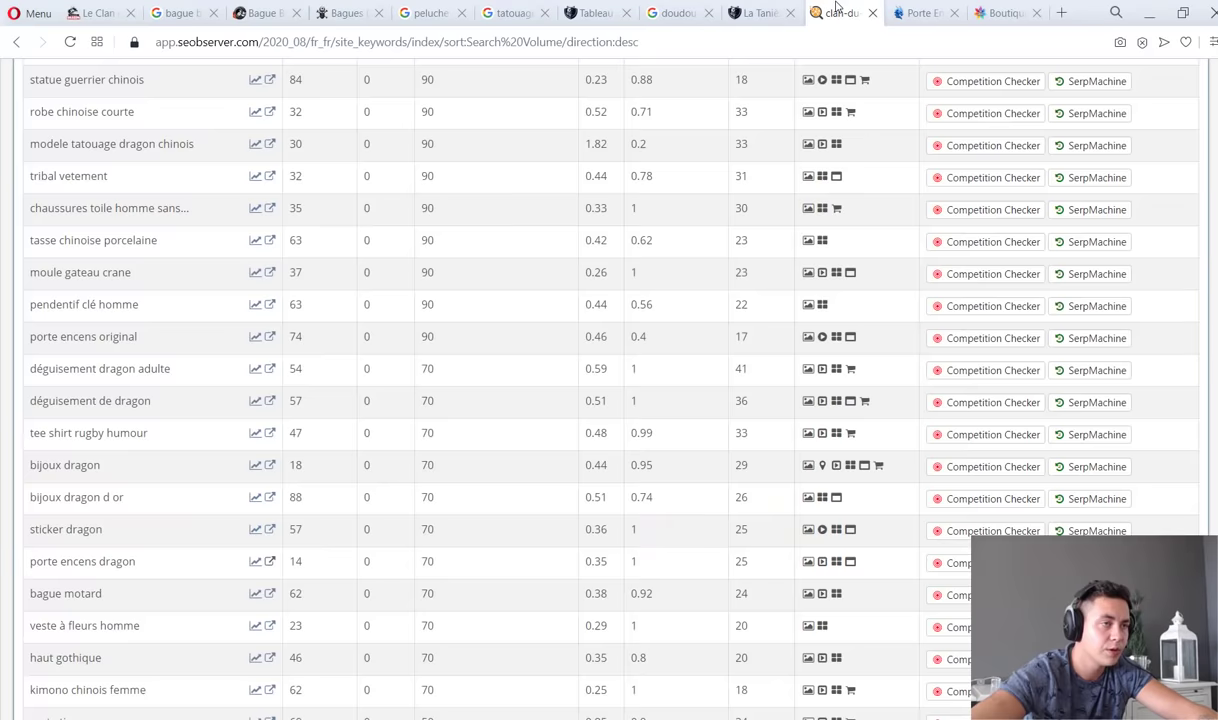
pyautogui.scroll(15, 860, 200)
pyautogui.click(850, 84)
pyautogui.hotkey('ctrl', 'v')
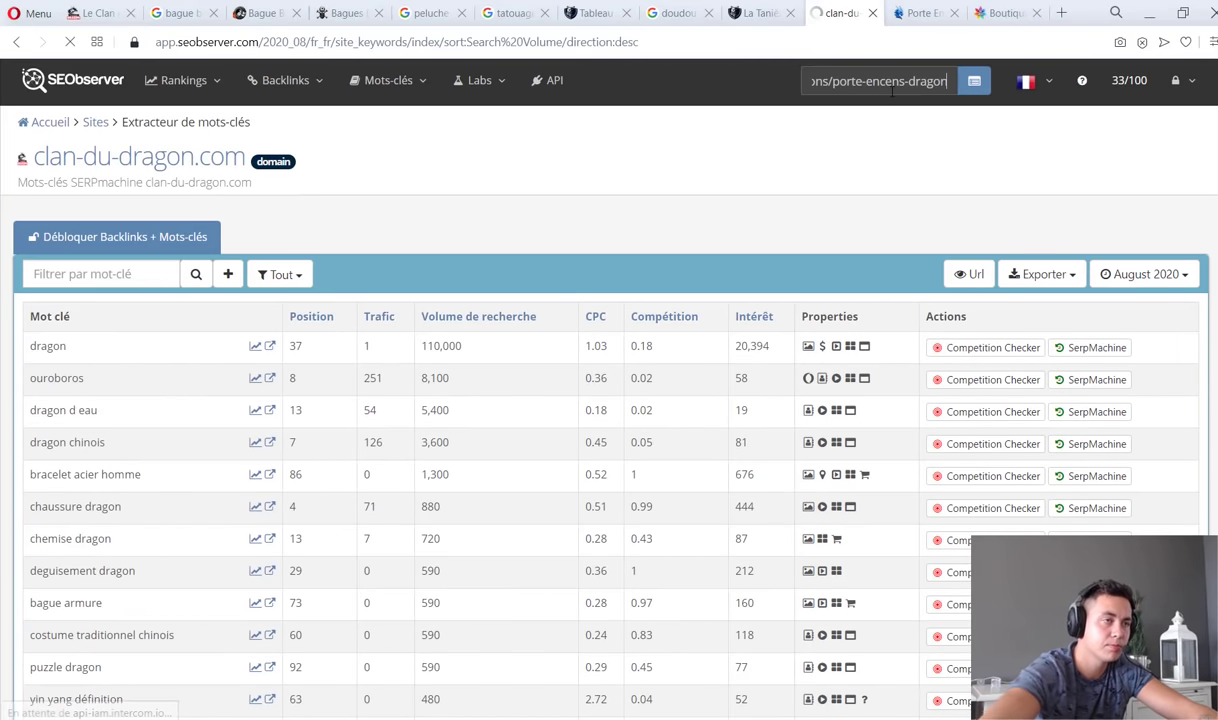
pyautogui.press('Return')
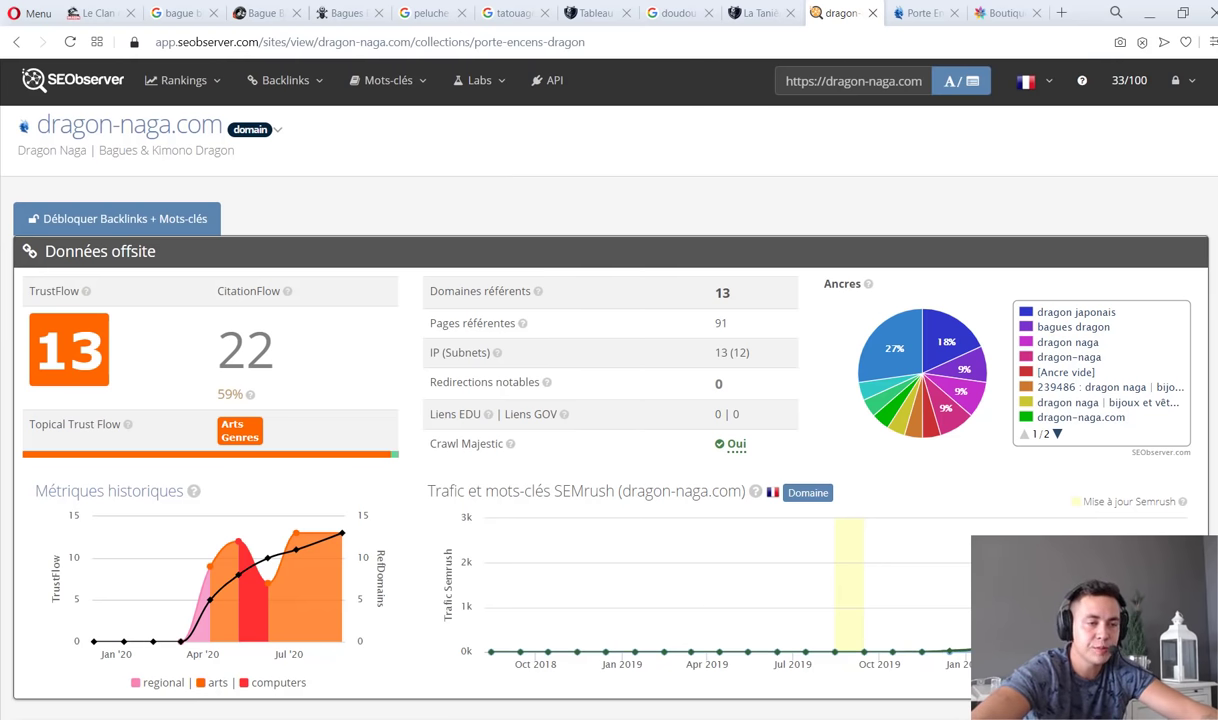
# From dragon-naga.com's ranked keywords, open the Google results for "peluche krokmou" and check that keyword's search volume.
pyautogui.scroll(-10, 62, 433)
pyautogui.scroll(-1, 62, 433)
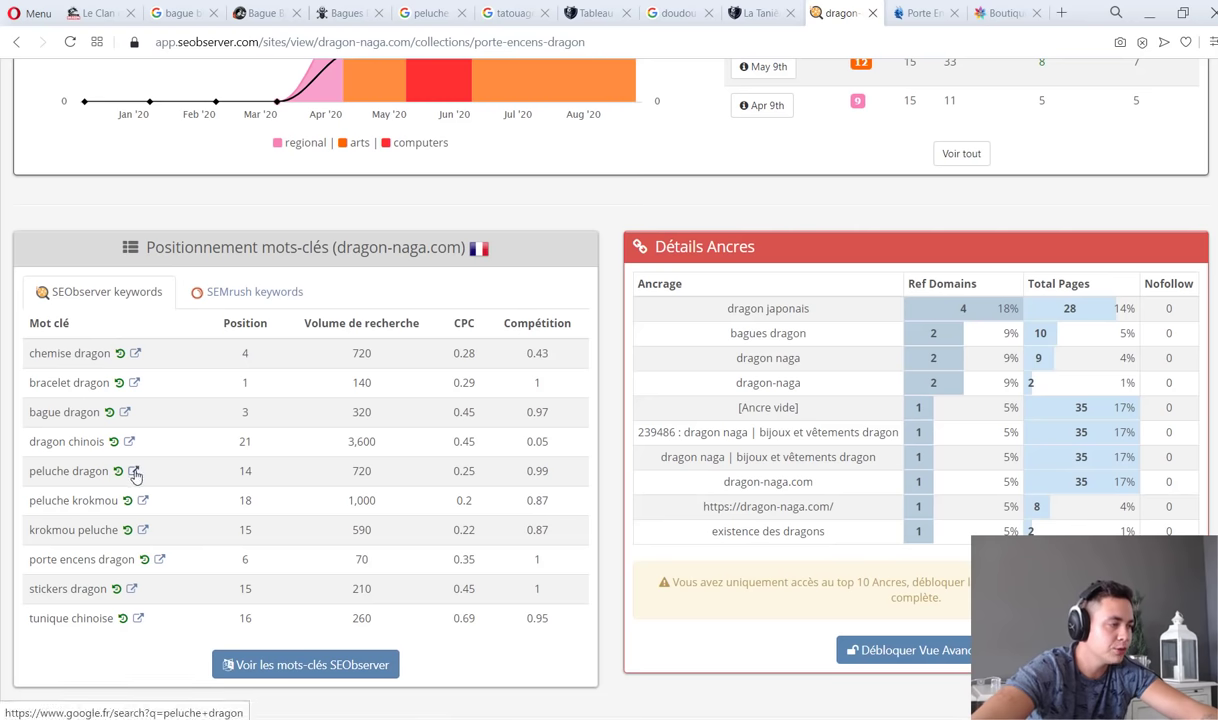
pyautogui.click(142, 506)
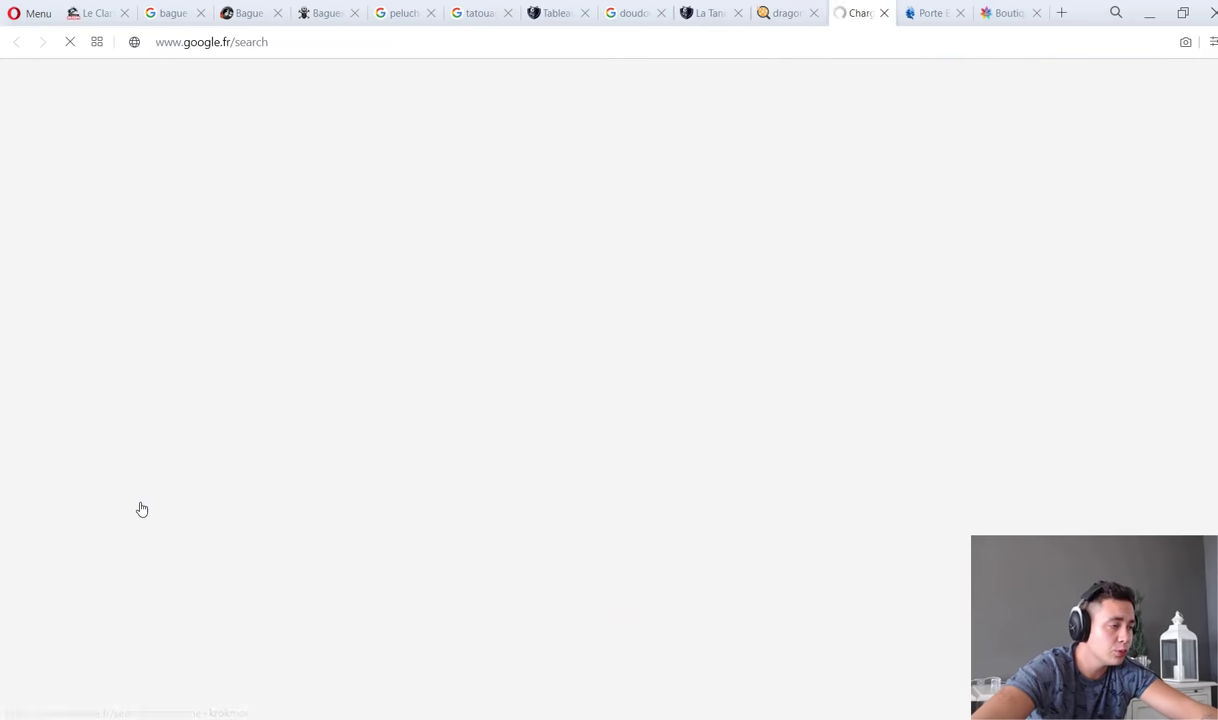
pyautogui.click(794, 20)
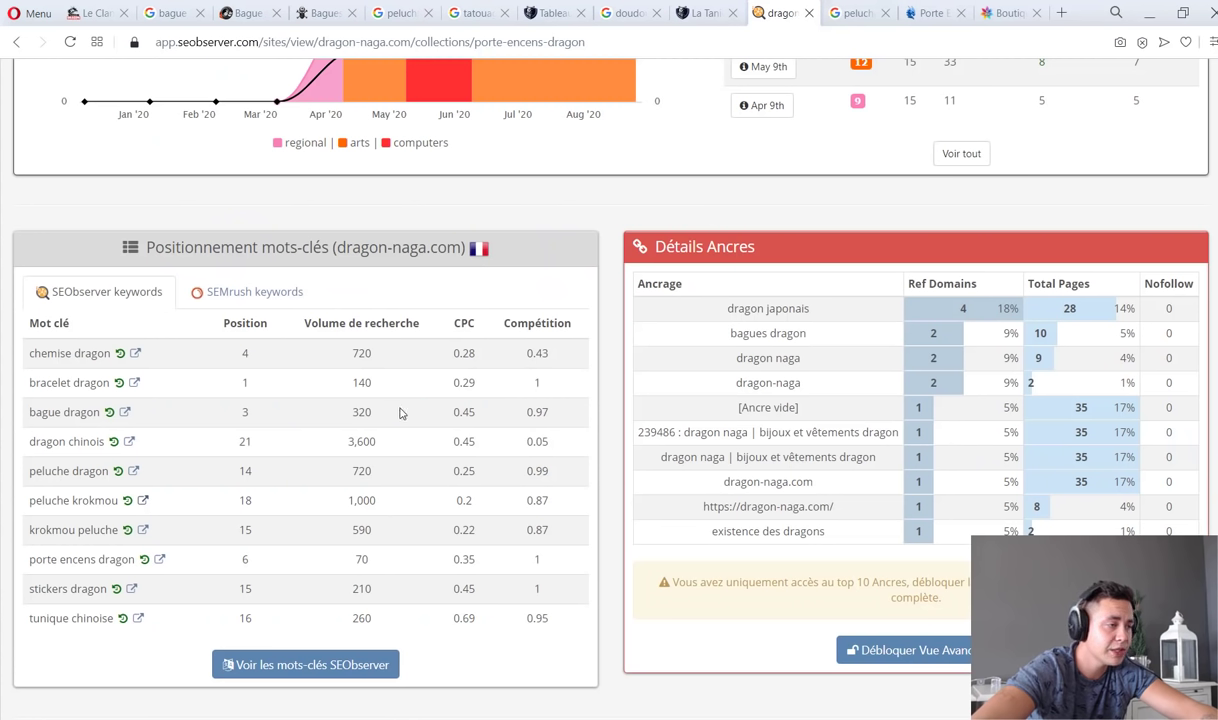
pyautogui.doubleClick(366, 506)
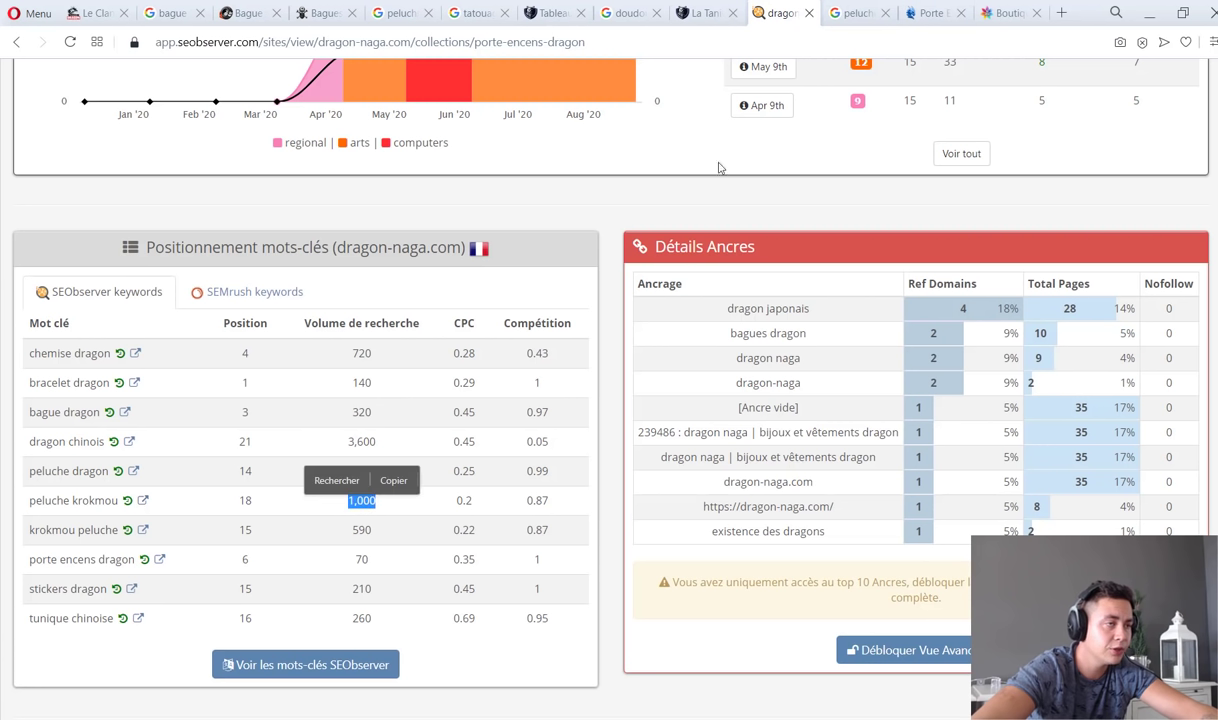
# Examine the first Google results for "peluche krokmou", focusing on the two Amazon.fr listings.
pyautogui.click(852, 13)
pyautogui.scroll(-3, 252, 453)
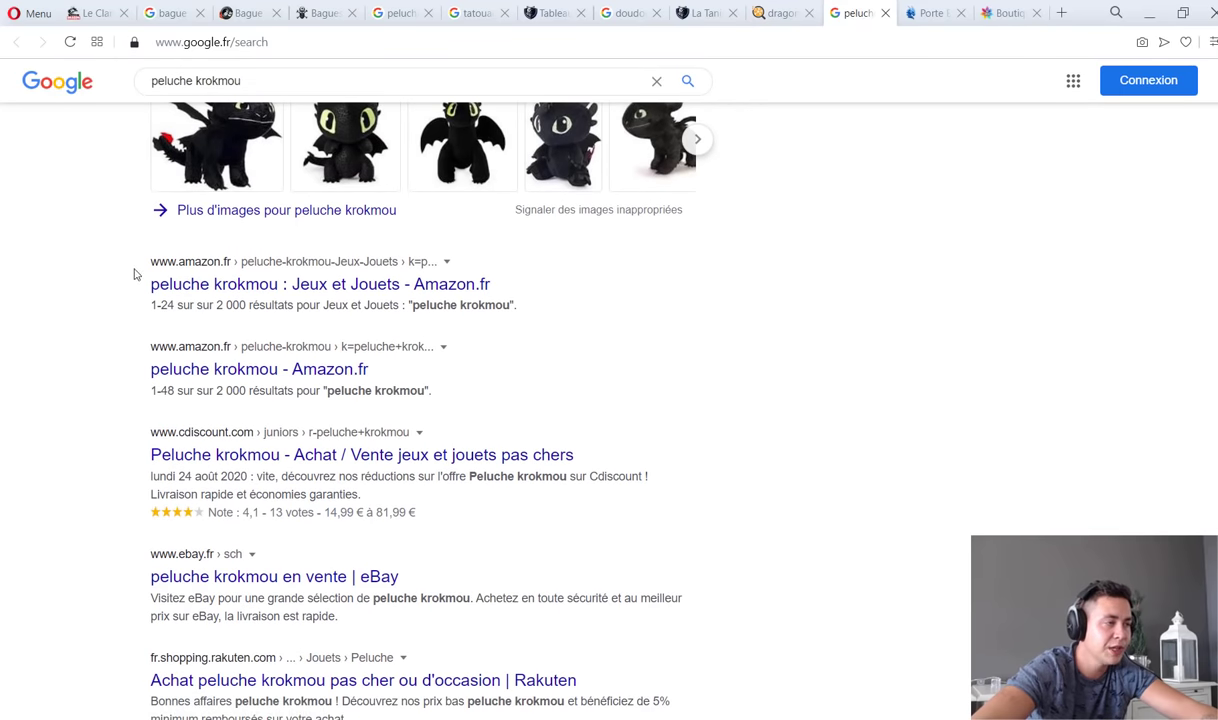
pyautogui.moveTo(130, 256); pyautogui.dragTo(484, 392)
pyautogui.click(477, 405)
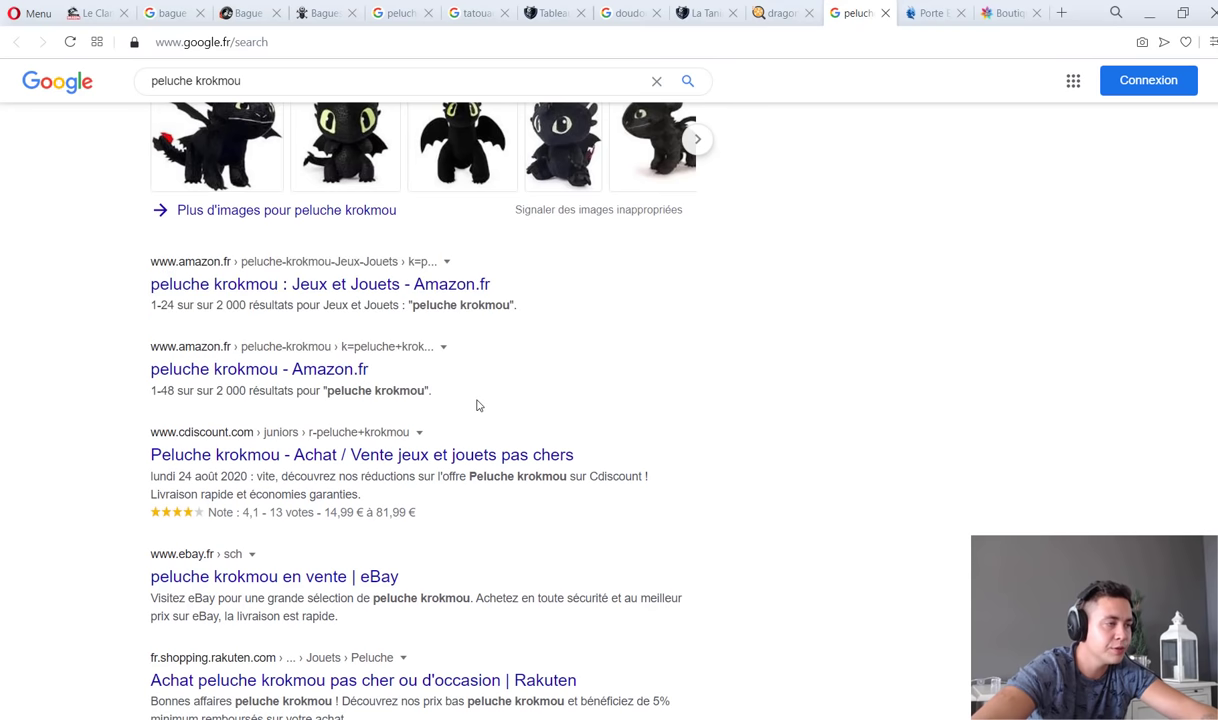
# Open the Amazon.fr "Jeux et Jouets" result for "peluche krokmou" in a new tab and browse its products.
pyautogui.middleClick(455, 285)
pyautogui.hotkey('ctrl', 'Tab')
pyautogui.click(857, 10)
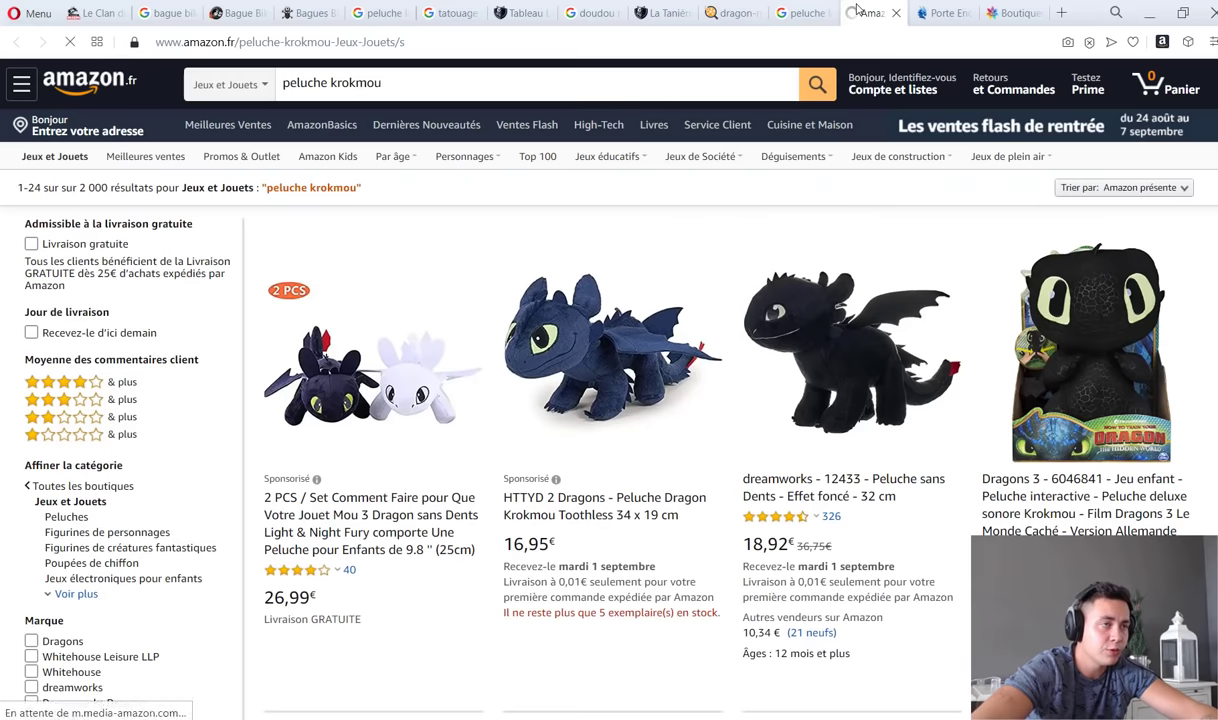
pyautogui.scroll(-1, 426, 502)
pyautogui.scroll(-5, 426, 502)
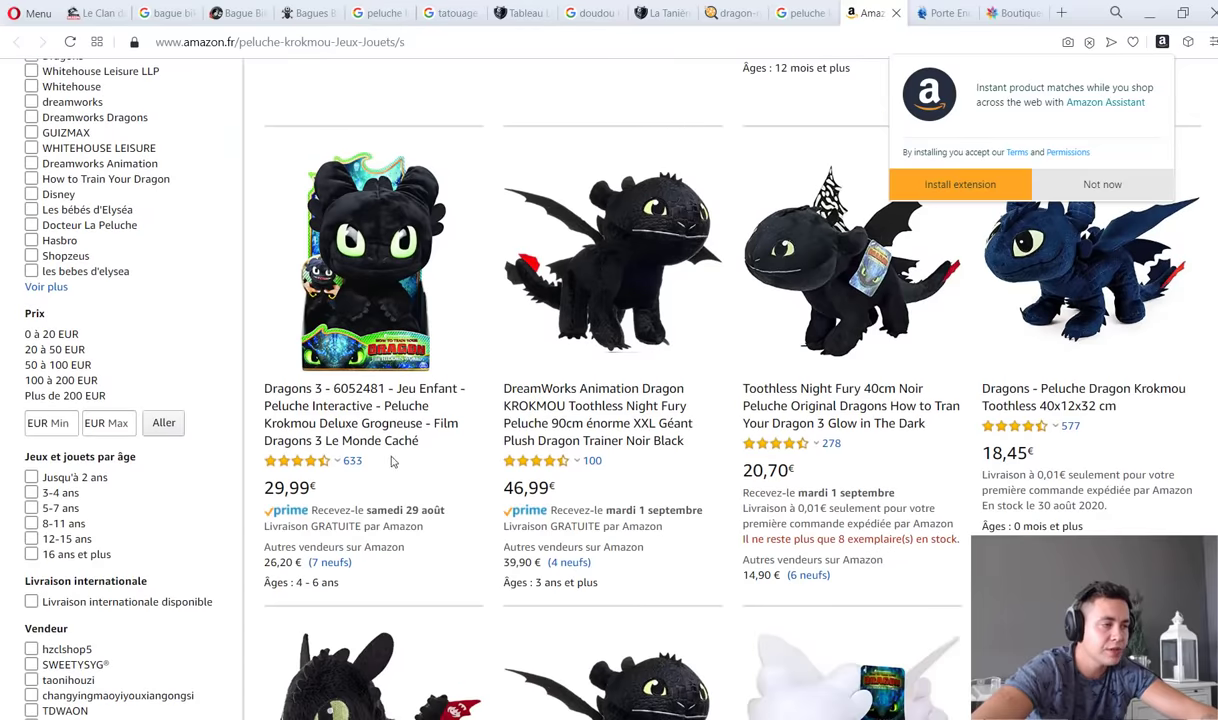
# Close the Amazon page and review the remaining Google results and related searches for "peluche krokmou".
pyautogui.click(815, 12)
pyautogui.scroll(-2, 332, 462)
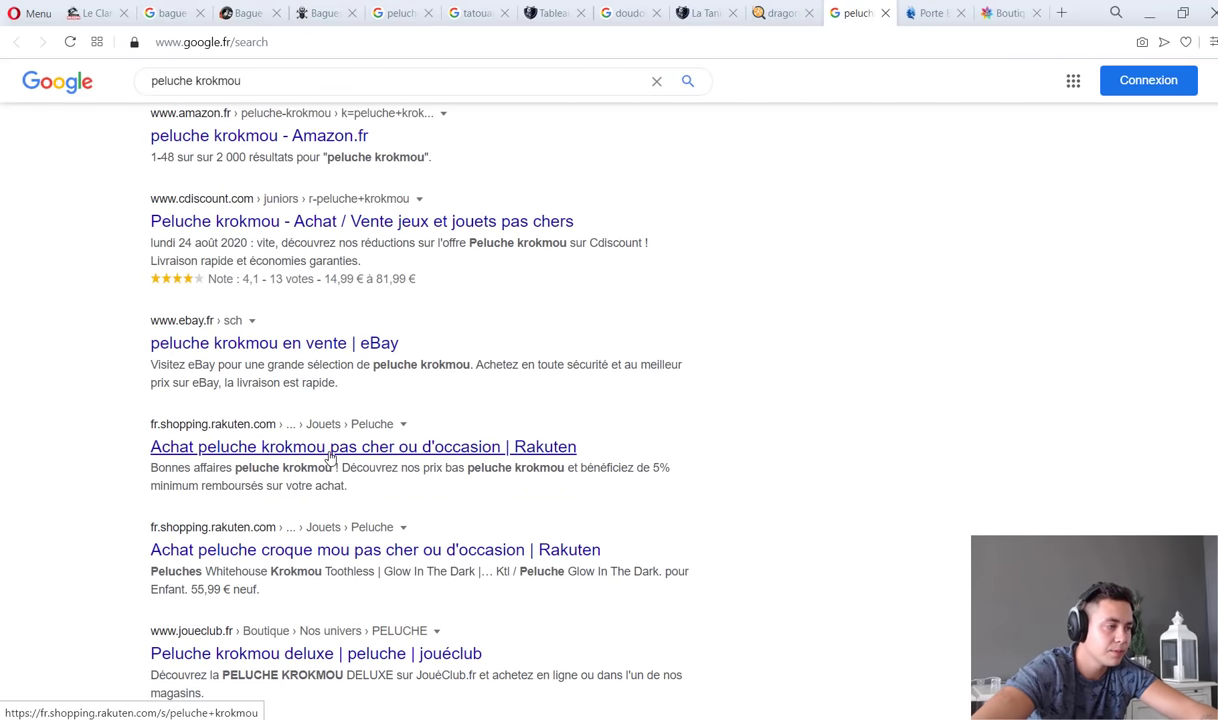
pyautogui.scroll(-5, 330, 458)
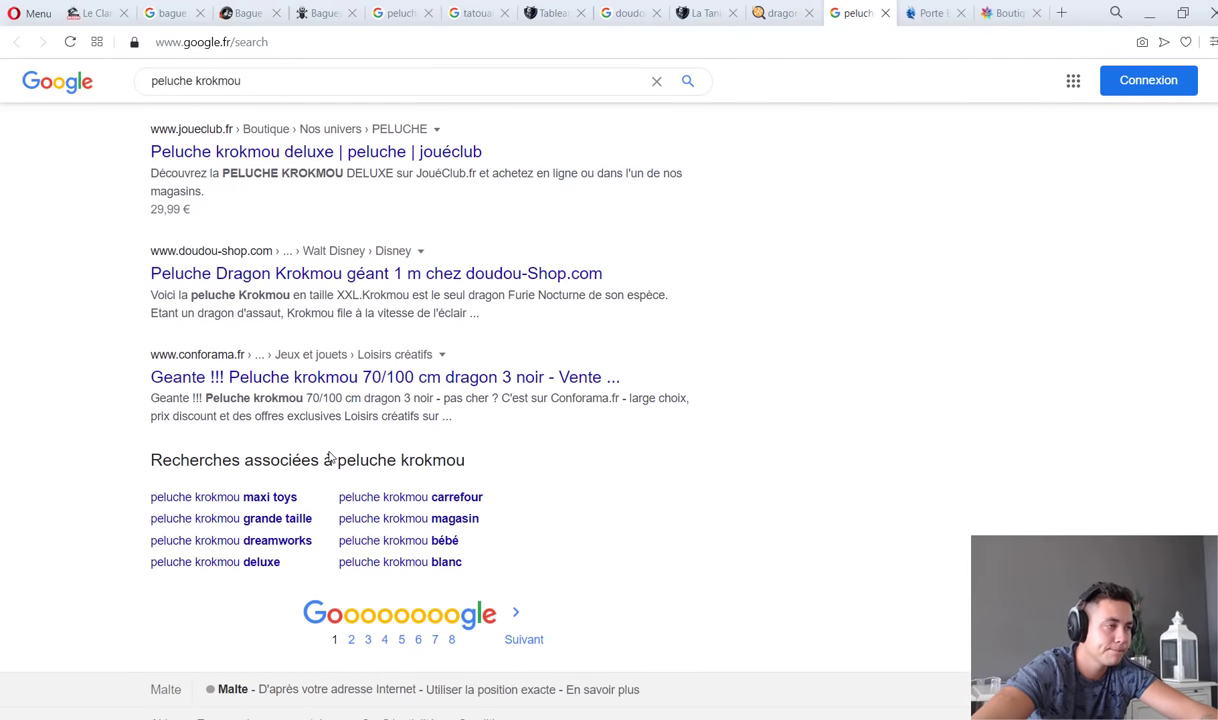
# From the "peluche krokmou" Google results, open the doudou-shop.com giant 1 m Krokmou plush page and review its description and suggested products.
pyautogui.scroll(6, 362, 285)
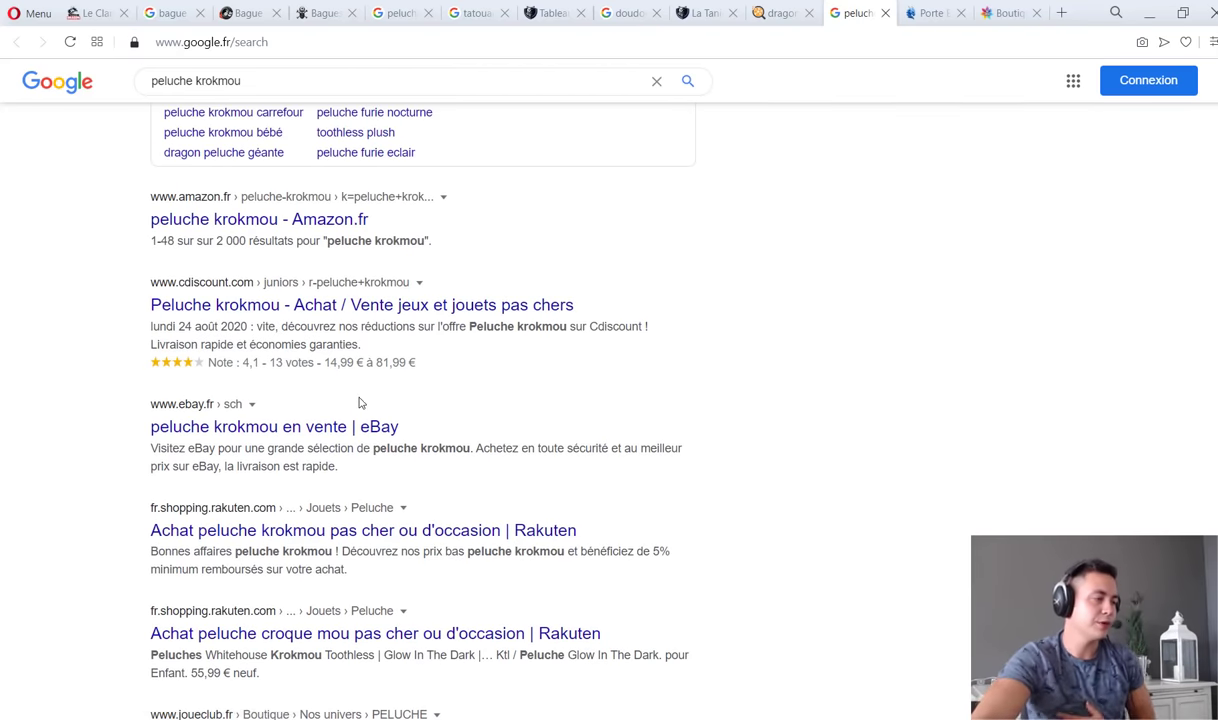
pyautogui.scroll(-2, 279, 520)
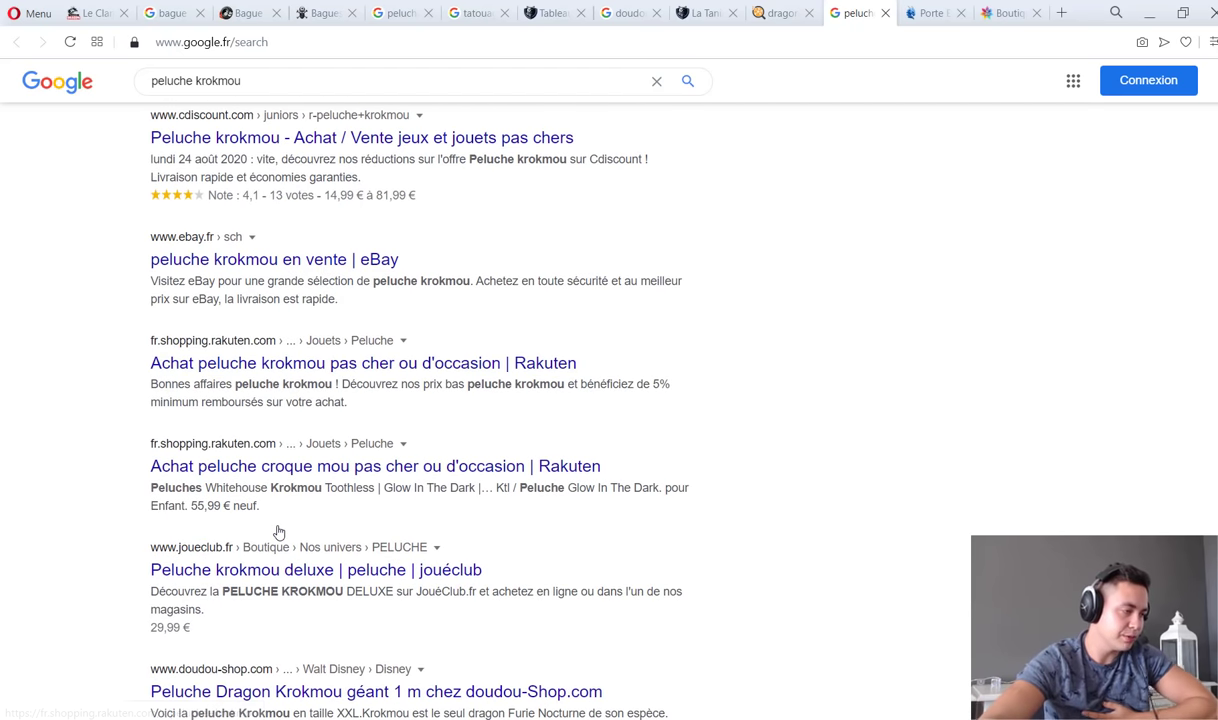
pyautogui.scroll(-2, 262, 555)
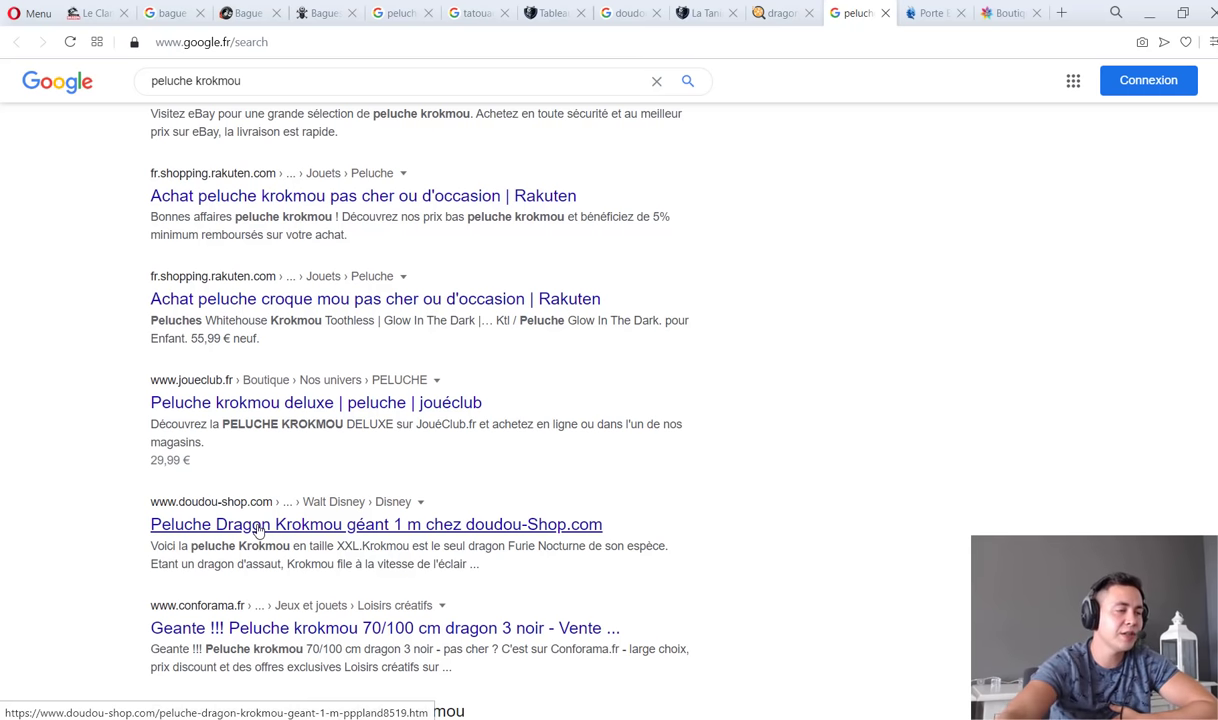
pyautogui.click(260, 527)
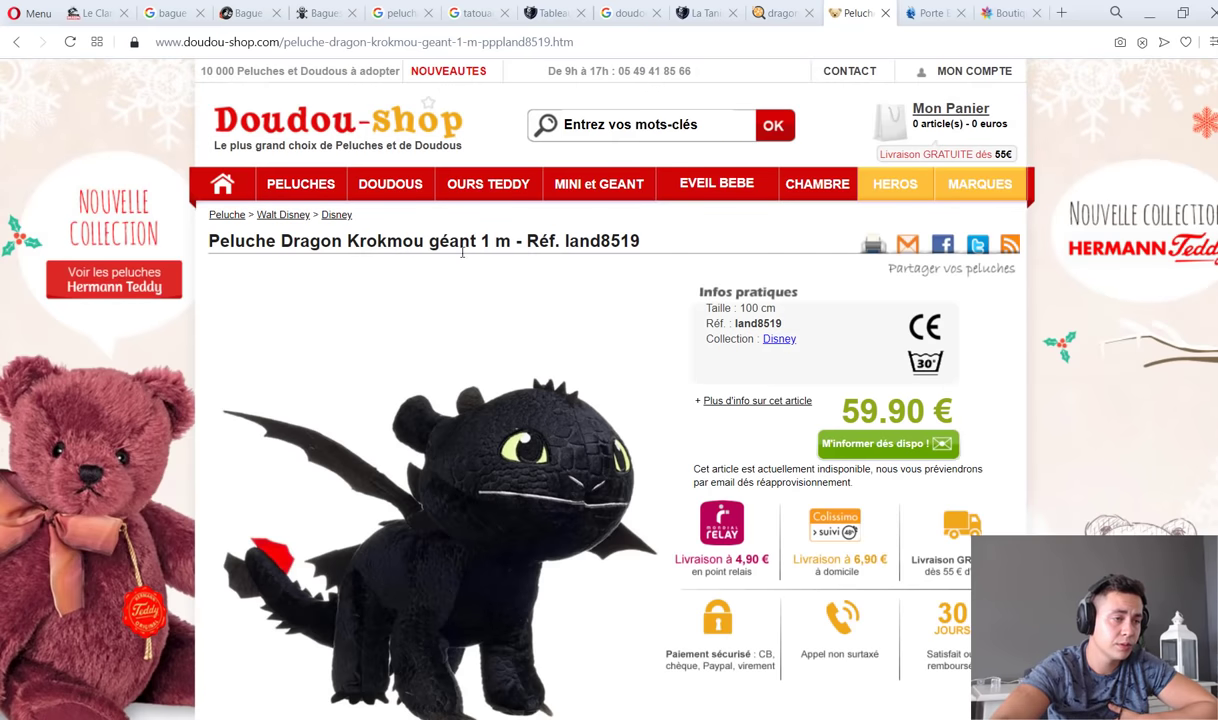
pyautogui.scroll(-5, 669, 282)
pyautogui.moveTo(344, 446); pyautogui.dragTo(215, 325)
pyautogui.scroll(-5, 220, 345)
pyautogui.click(260, 340)
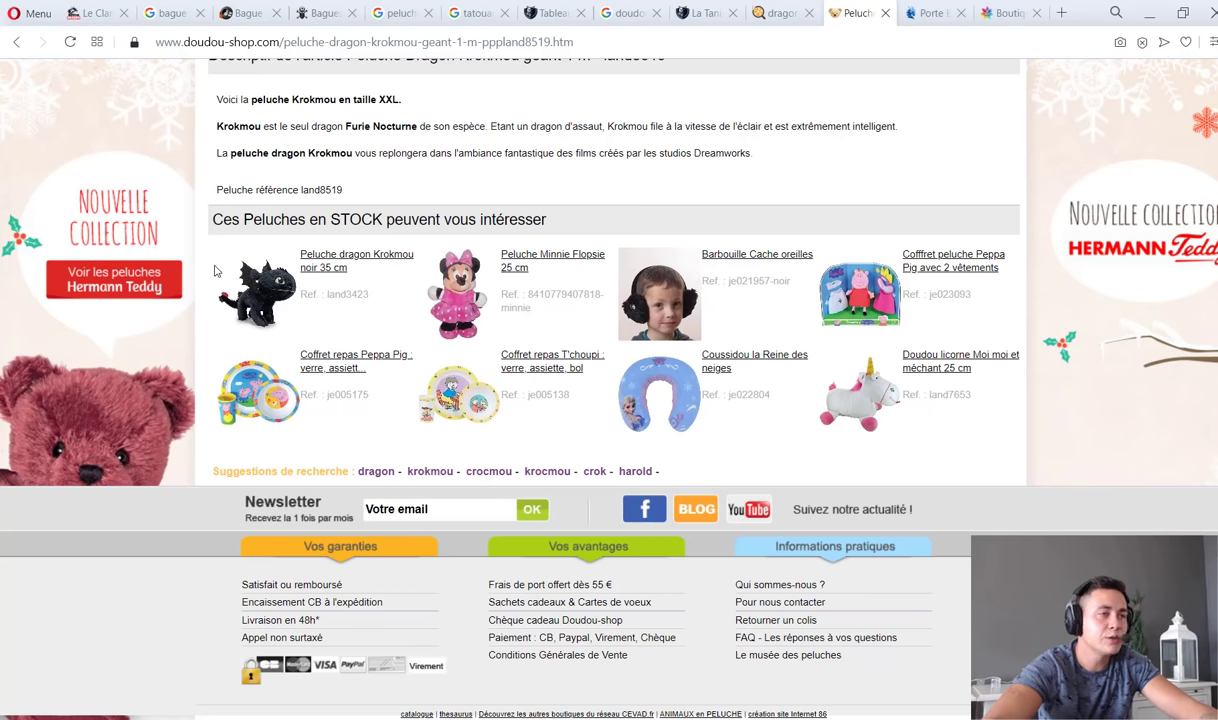
pyautogui.scroll(8, 663, 150)
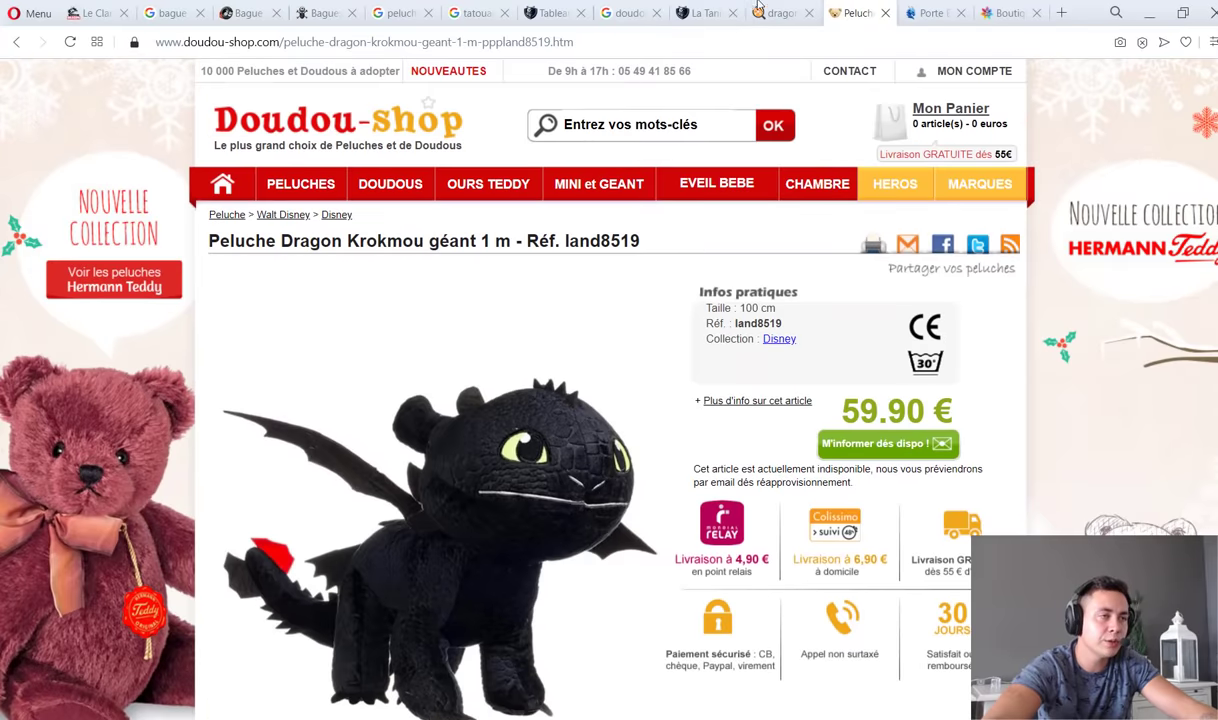
# Copy the keyword "peluche krokmou" from dragon-naga.com's SEObserver rankings into a Bloc-notes note, add a new line and enlarge the text to 130%.
pyautogui.click(772, 13)
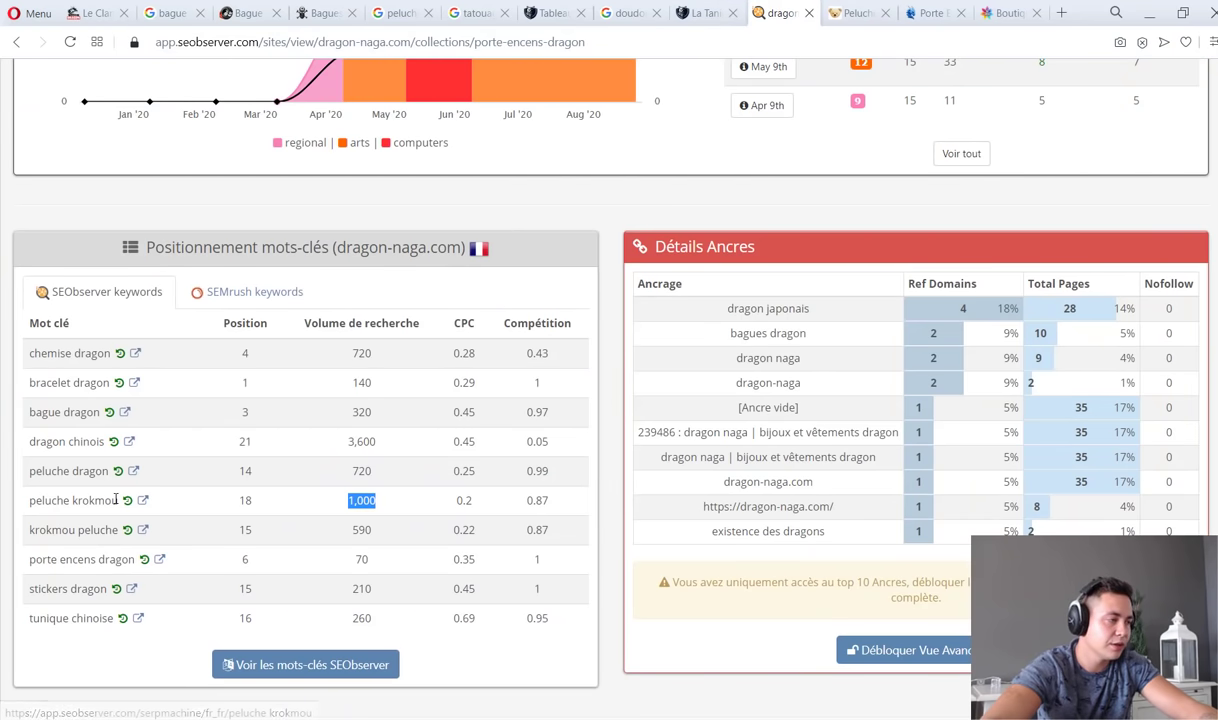
pyautogui.moveTo(117, 500); pyautogui.dragTo(30, 500)
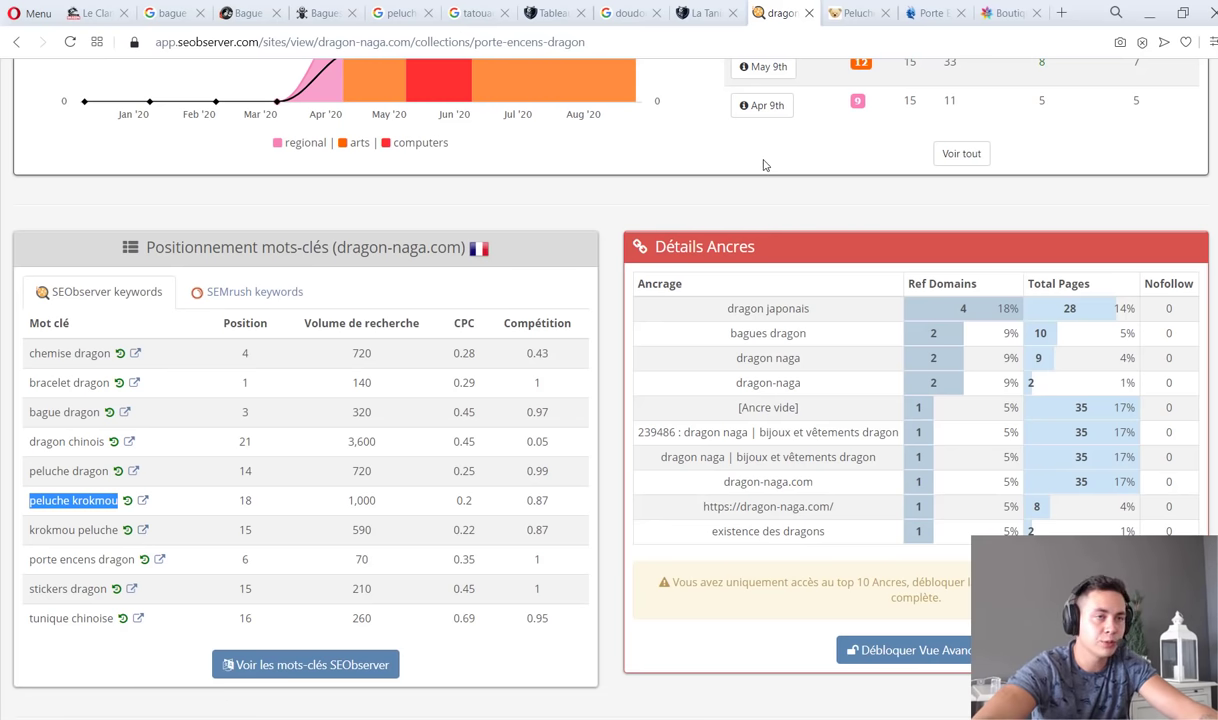
pyautogui.hotkey('ctrl', 'c')
pyautogui.hotkey('alt', 'Tab')
pyautogui.hotkey('ctrl', 'v')
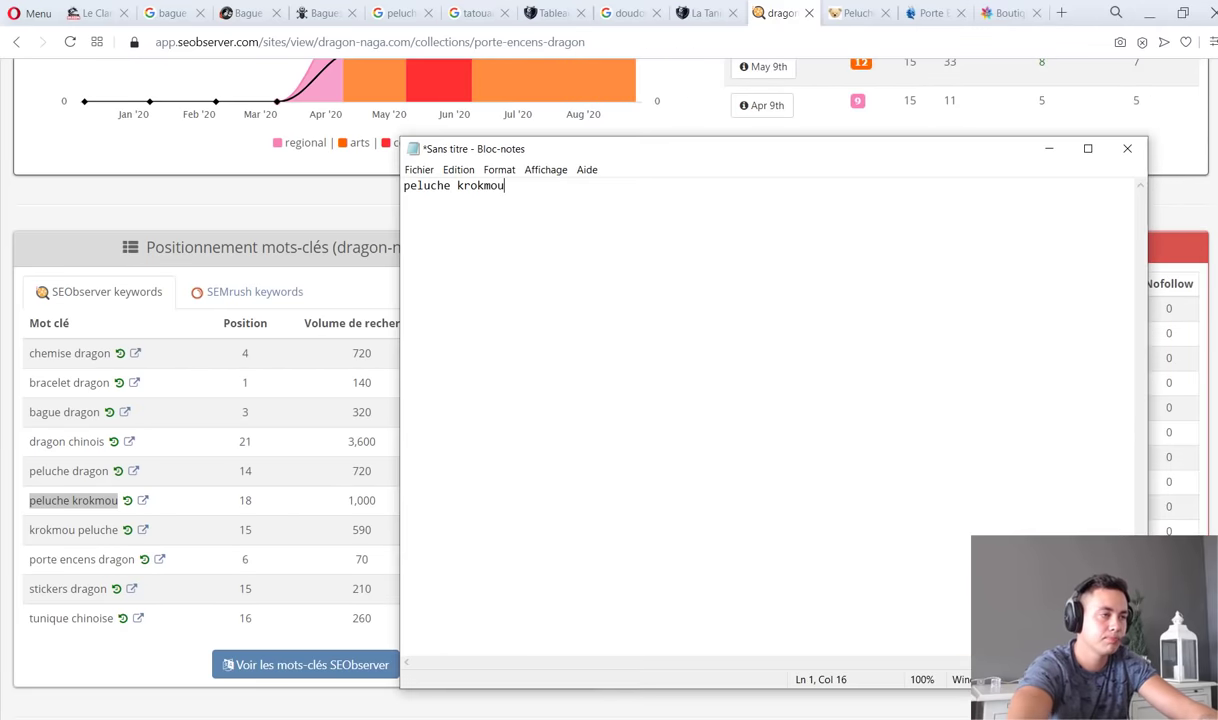
pyautogui.press('Return')
pyautogui.keyDown('ctrl'); pyautogui.scroll(3, 745, 311); pyautogui.keyUp('ctrl')
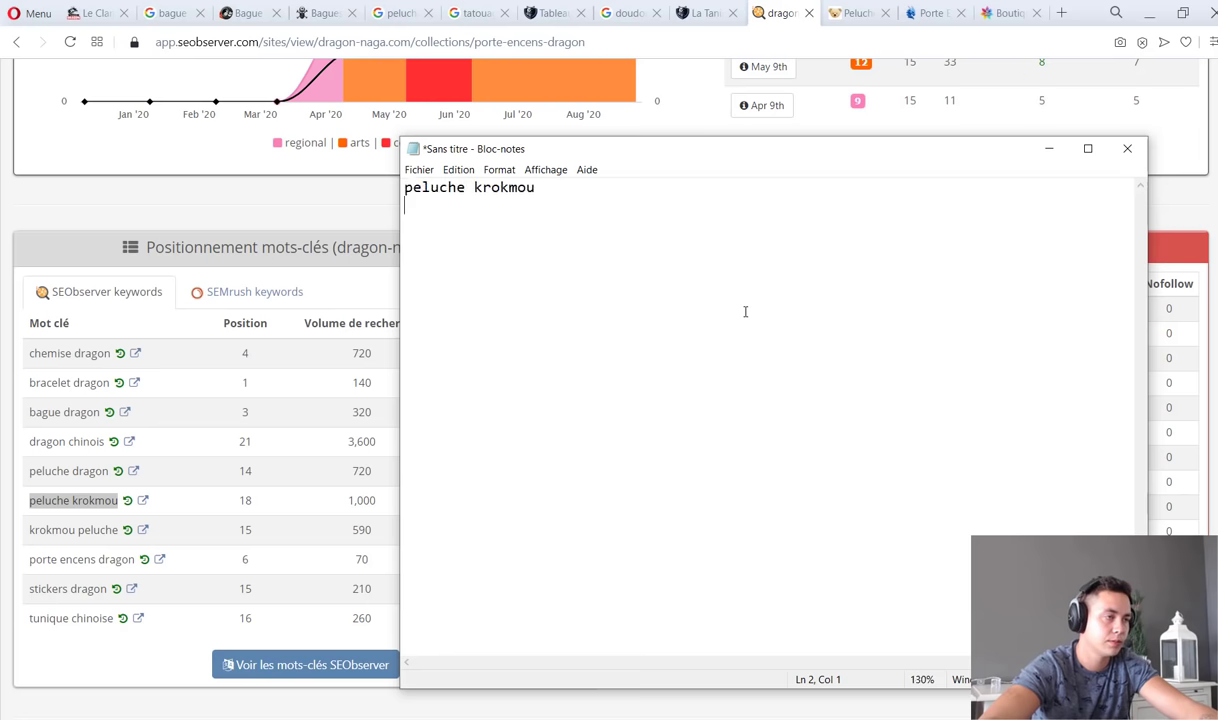
# Return to SEObserver, open the full keyword list for dragon-naga.com and close the Doudou-shop page.
pyautogui.click(212, 538)
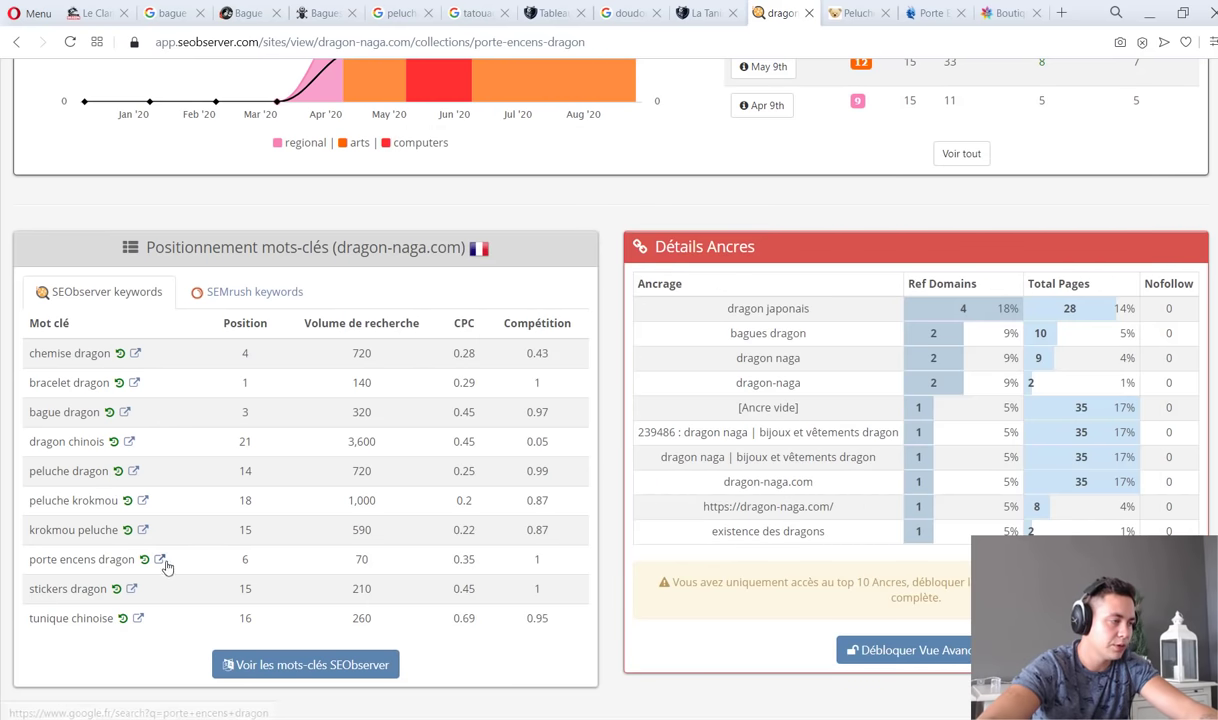
pyautogui.click(232, 664)
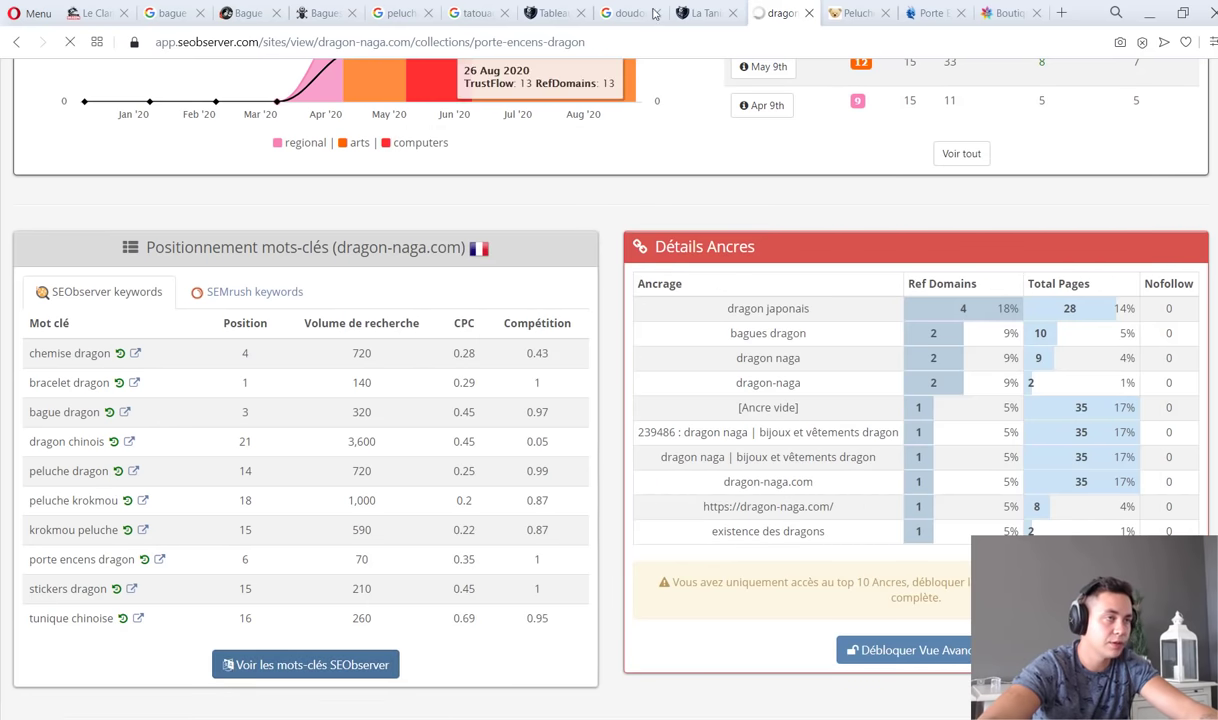
pyautogui.click(843, 14)
pyautogui.middleClick(843, 16)
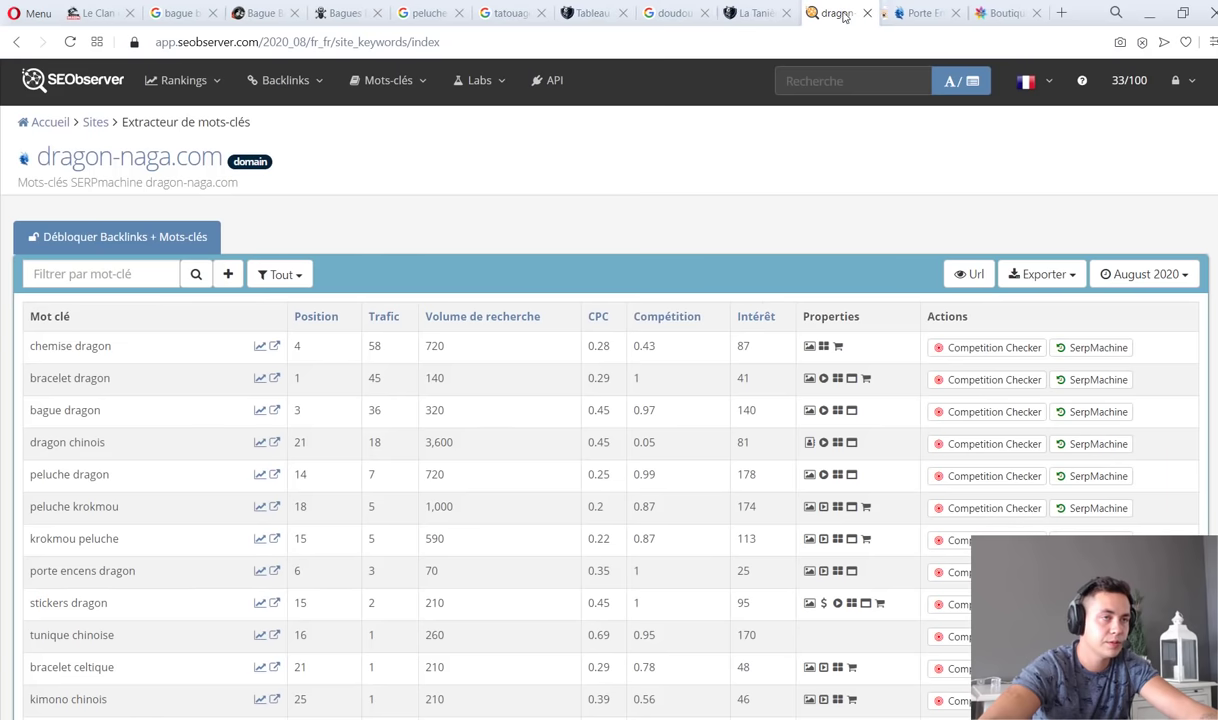
# Glance at dragon-naga.com's Porte Encens Dragon collection and review the upper part of the site's full SEObserver keyword list.
pyautogui.click(935, 18)
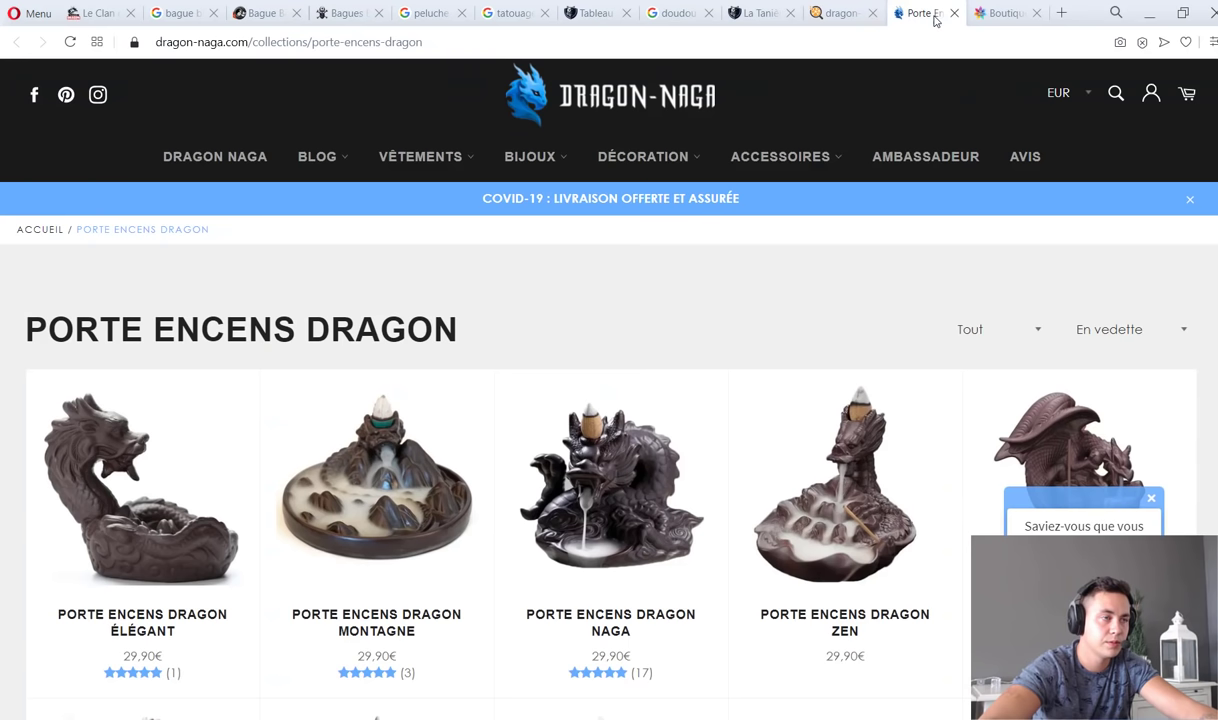
pyautogui.click(845, 13)
pyautogui.scroll(-1, 168, 496)
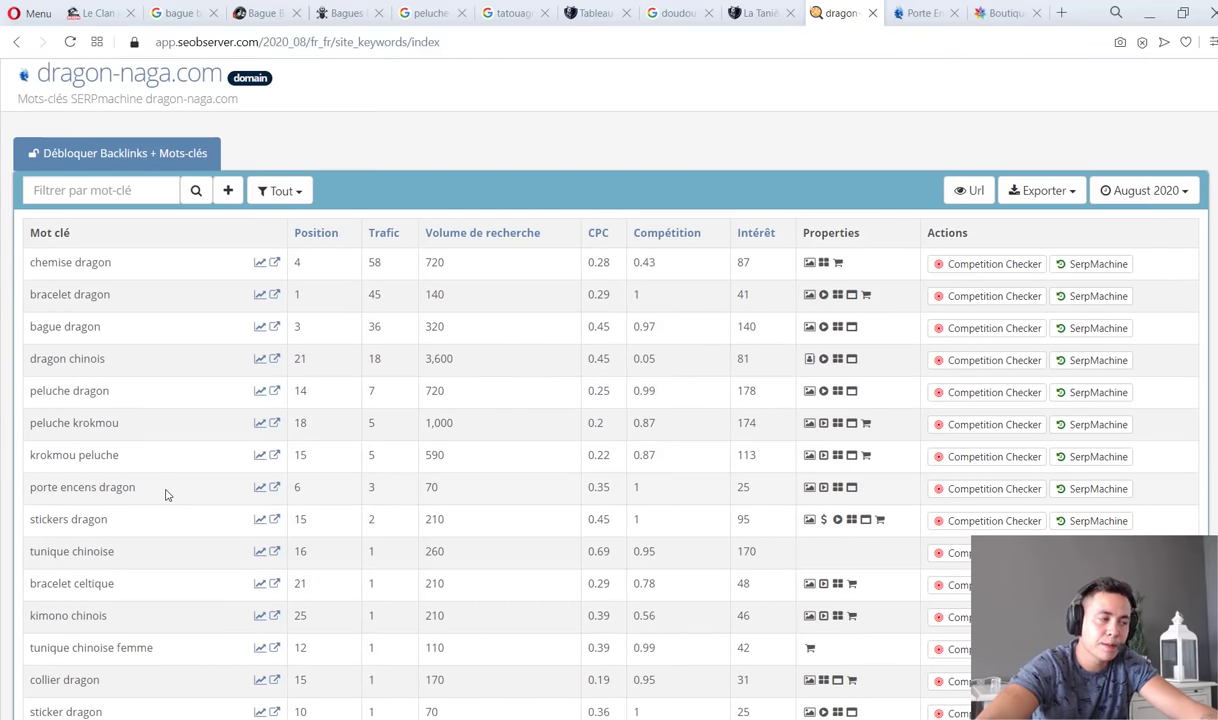
pyautogui.scroll(-3, 167, 494)
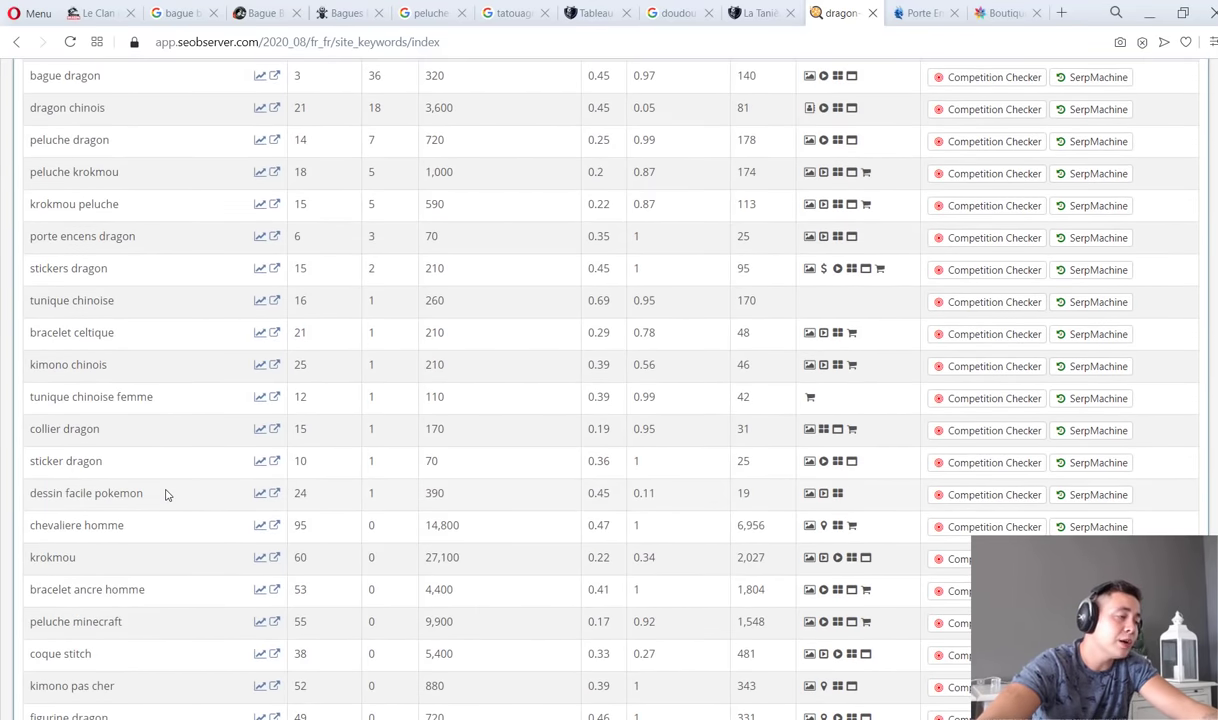
pyautogui.scroll(-2, 179, 641)
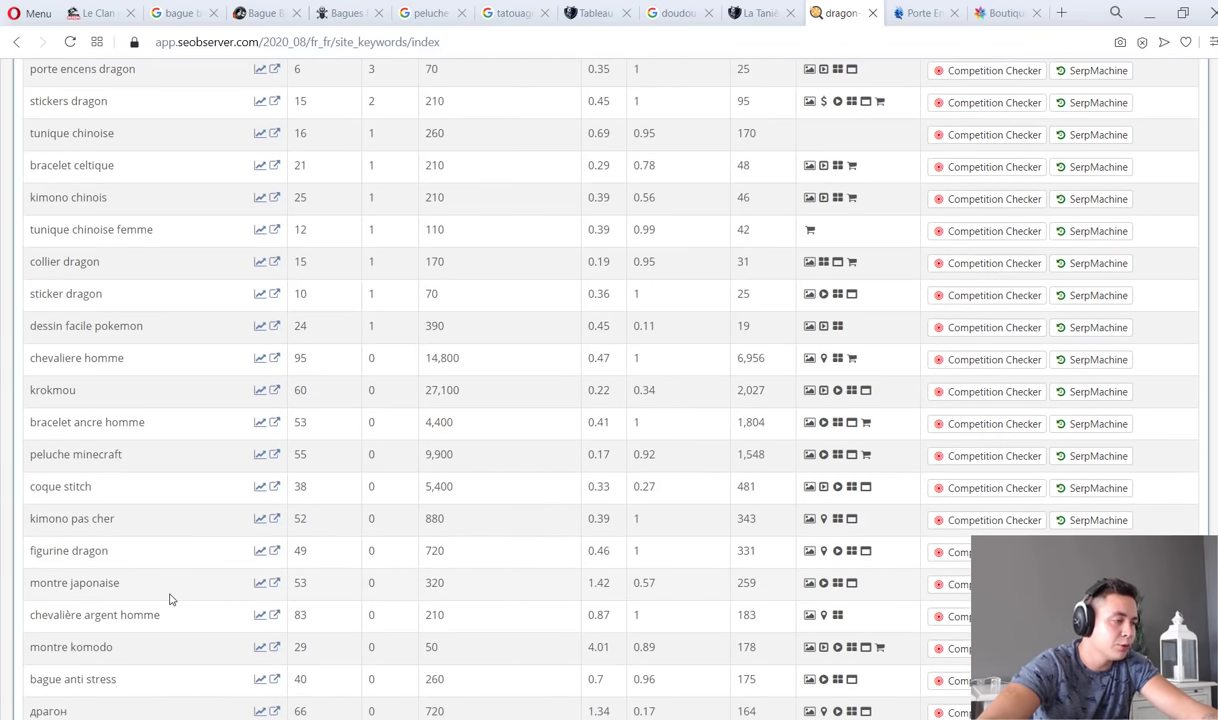
pyautogui.scroll(-1, 176, 620)
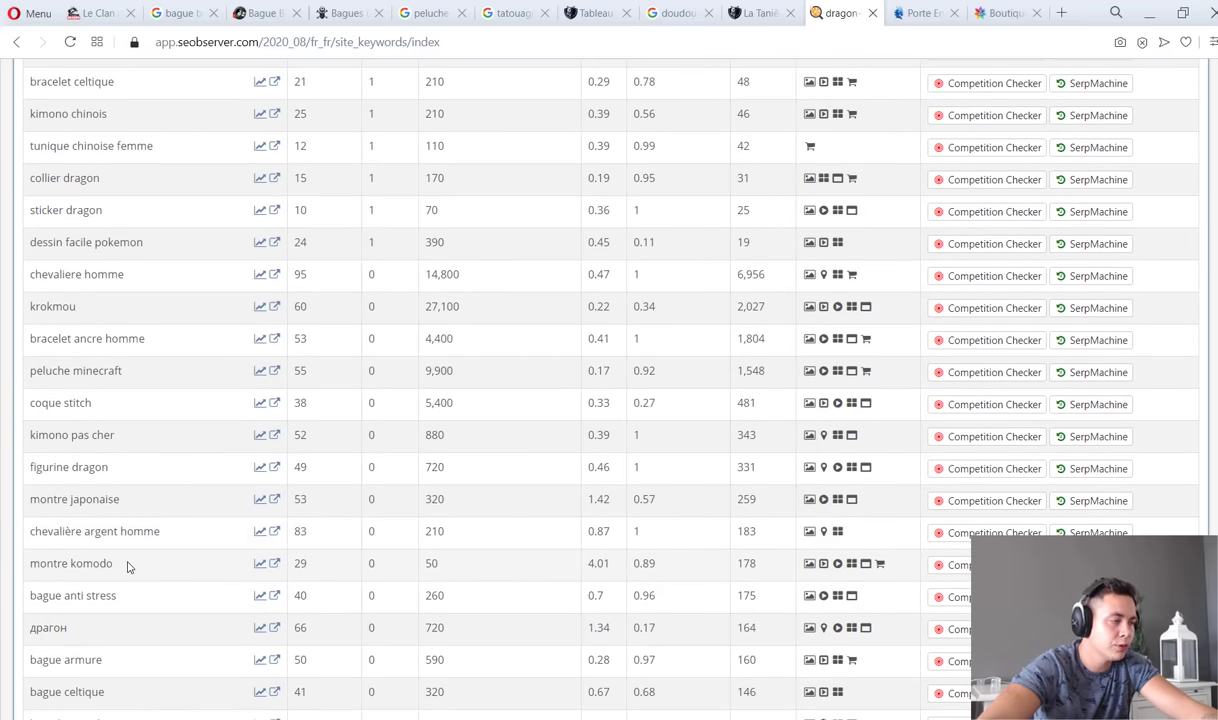
pyautogui.scroll(-1, 128, 567)
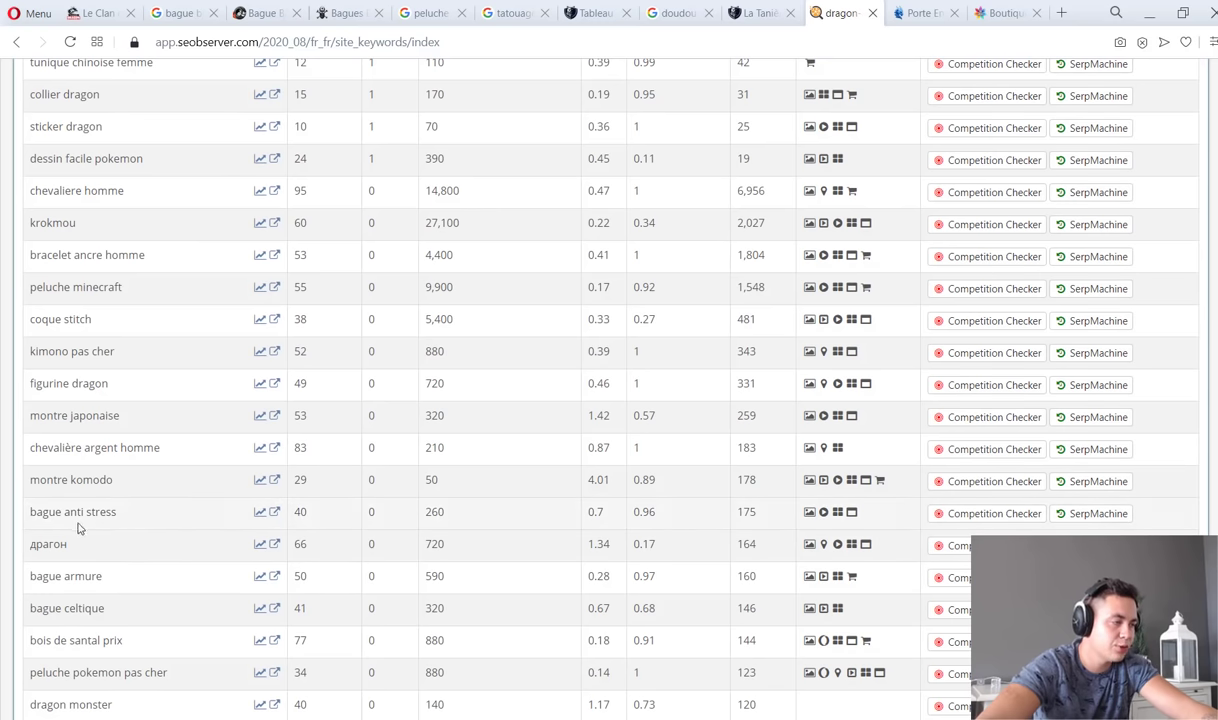
pyautogui.scroll(-6, 113, 613)
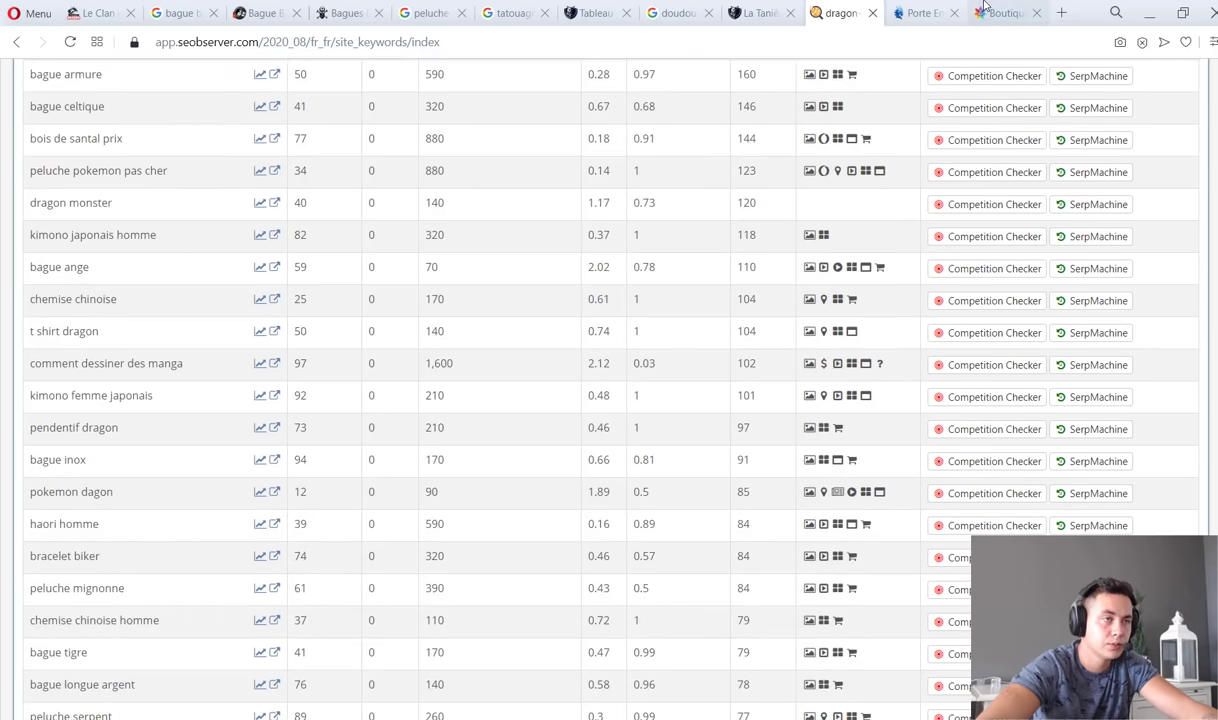
# Check the BoutiqueChakra dragon incense holder page and continue through dragon-naga.com's keyword list as far as "dragon krokmou".
pyautogui.click(922, 13)
pyautogui.click(976, 12)
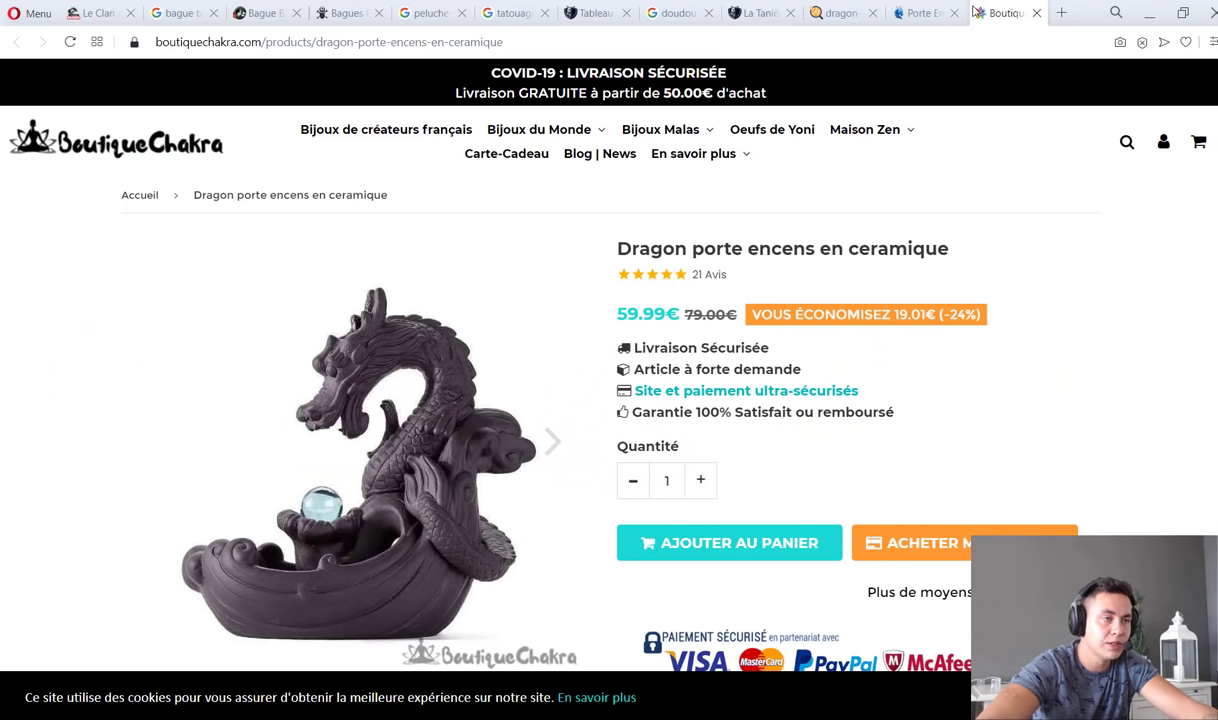
pyautogui.click(848, 14)
pyautogui.scroll(-5, 182, 498)
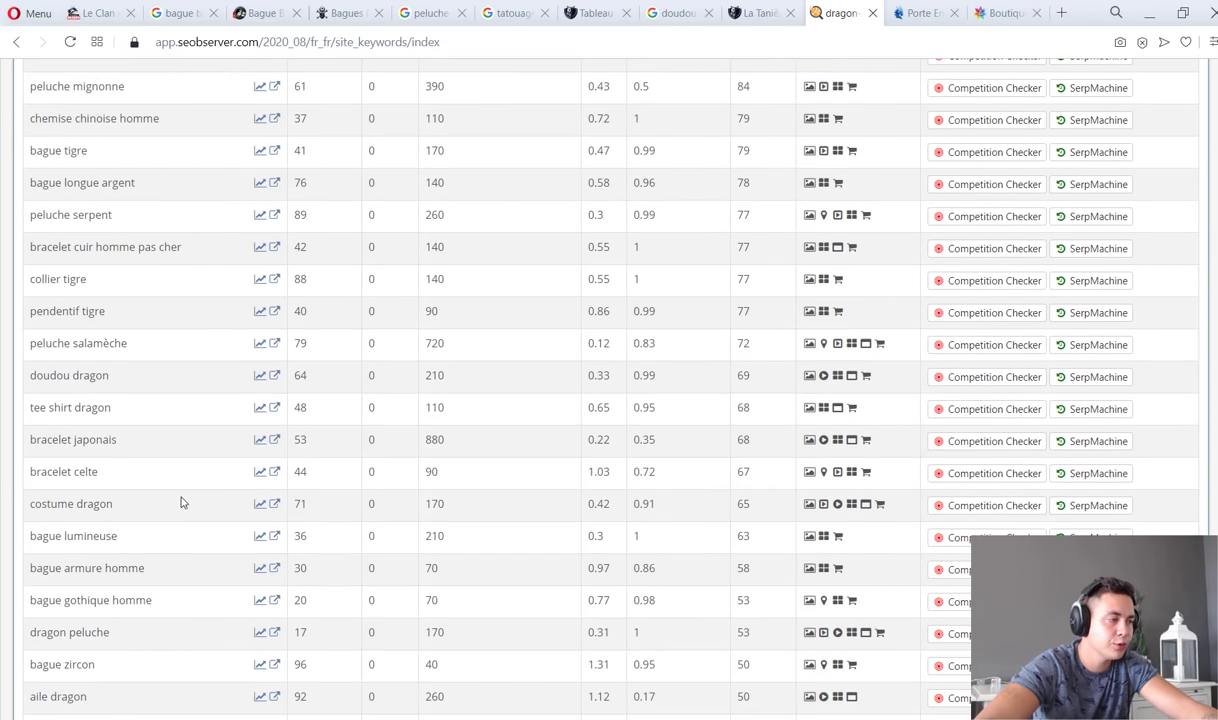
pyautogui.scroll(-1, 86, 550)
pyautogui.scroll(-2, 86, 550)
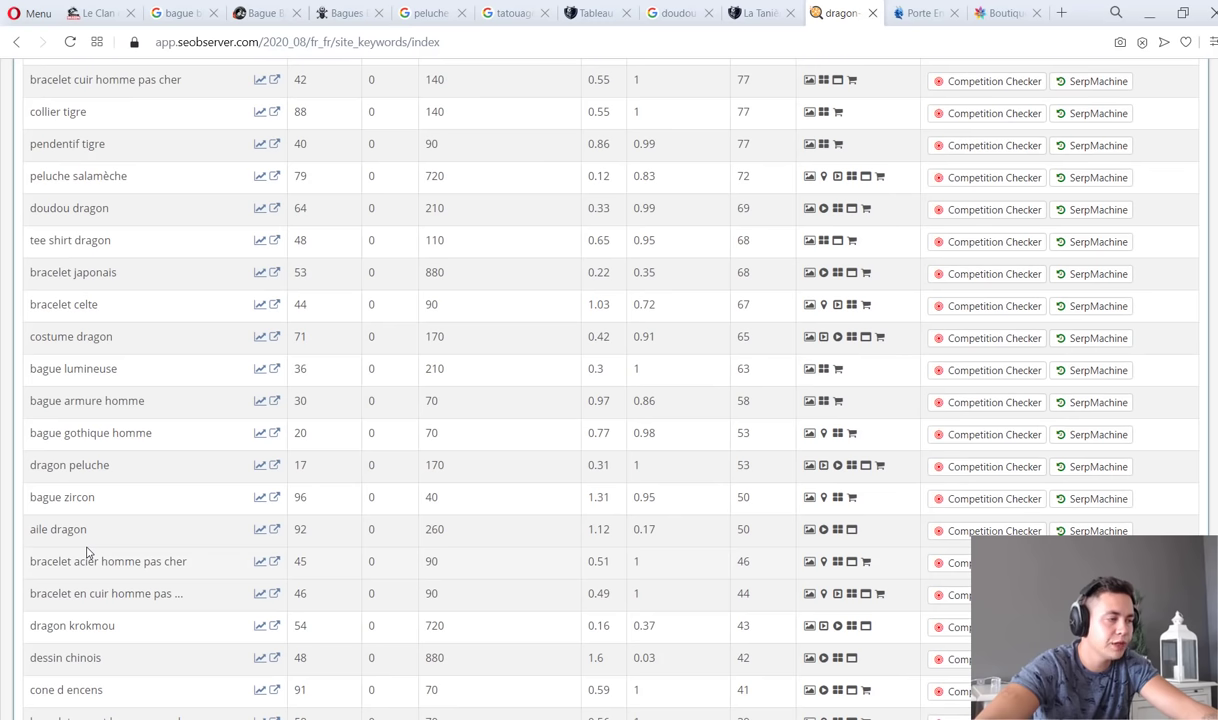
# Search Google for the listed keyword "dragon krokmou" and complete the privacy notice to reach the results.
pyautogui.moveTo(116, 630); pyautogui.dragTo(29, 627)
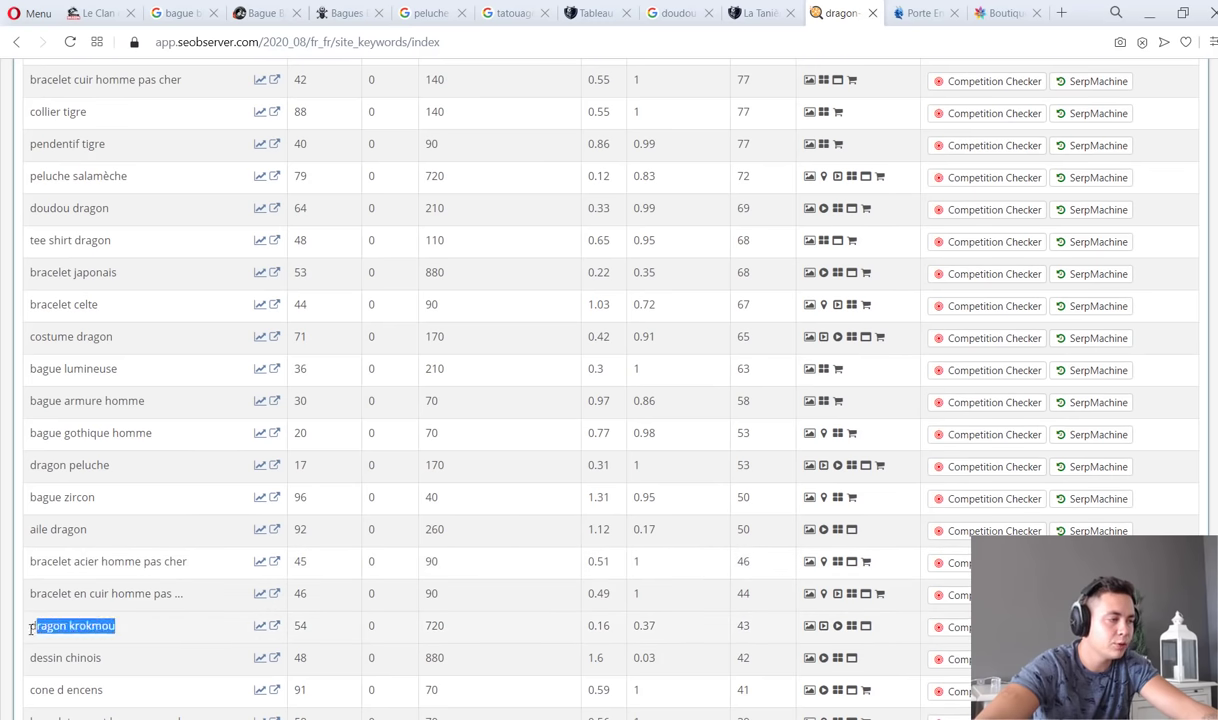
pyautogui.click(29, 633)
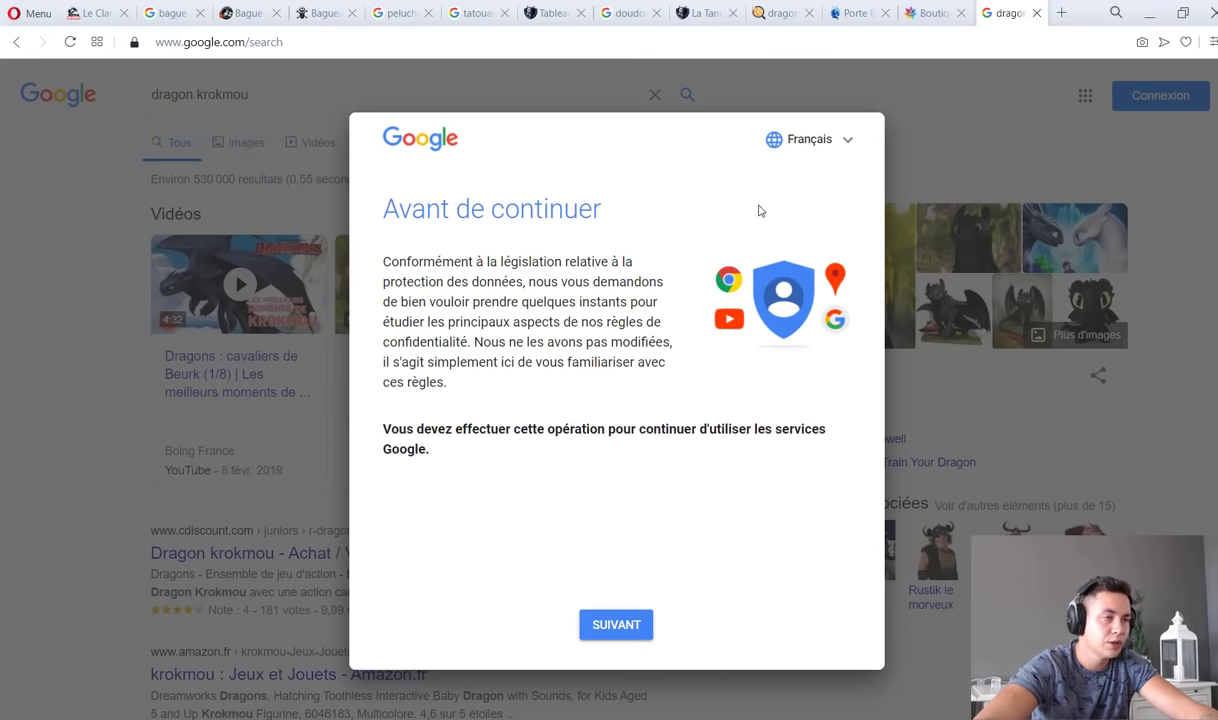
pyautogui.click(617, 624)
pyautogui.click(615, 623)
pyautogui.click(605, 626)
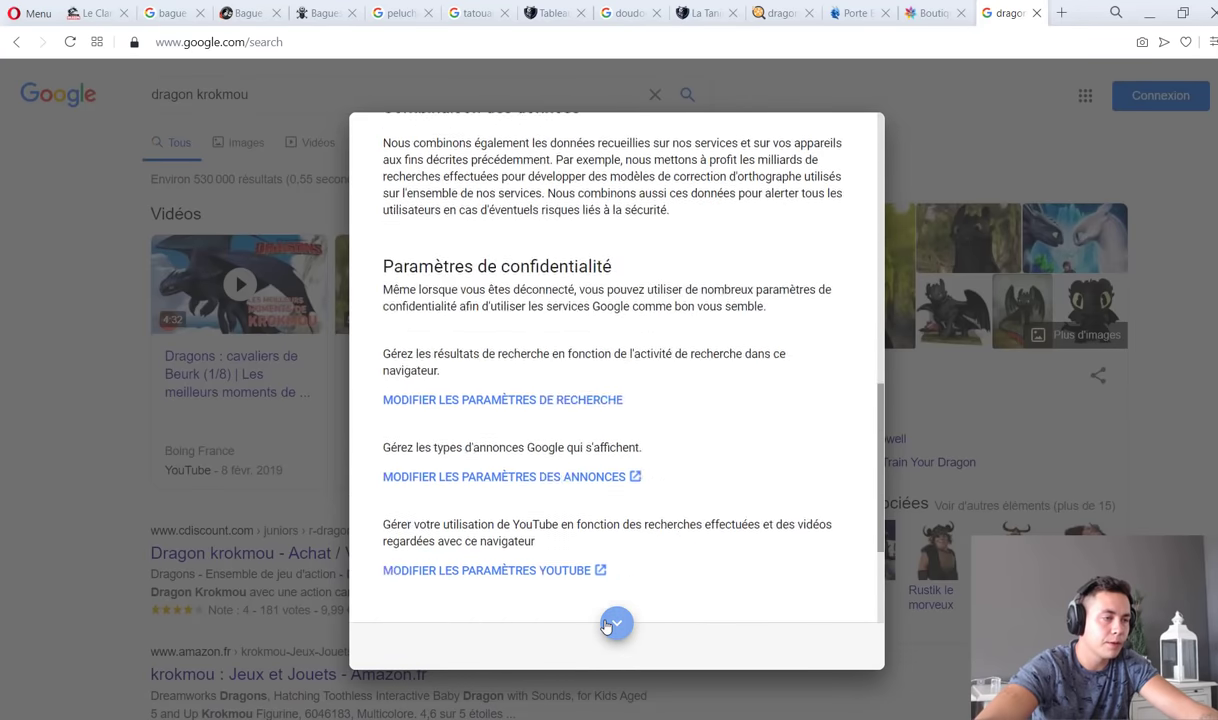
pyautogui.click(805, 647)
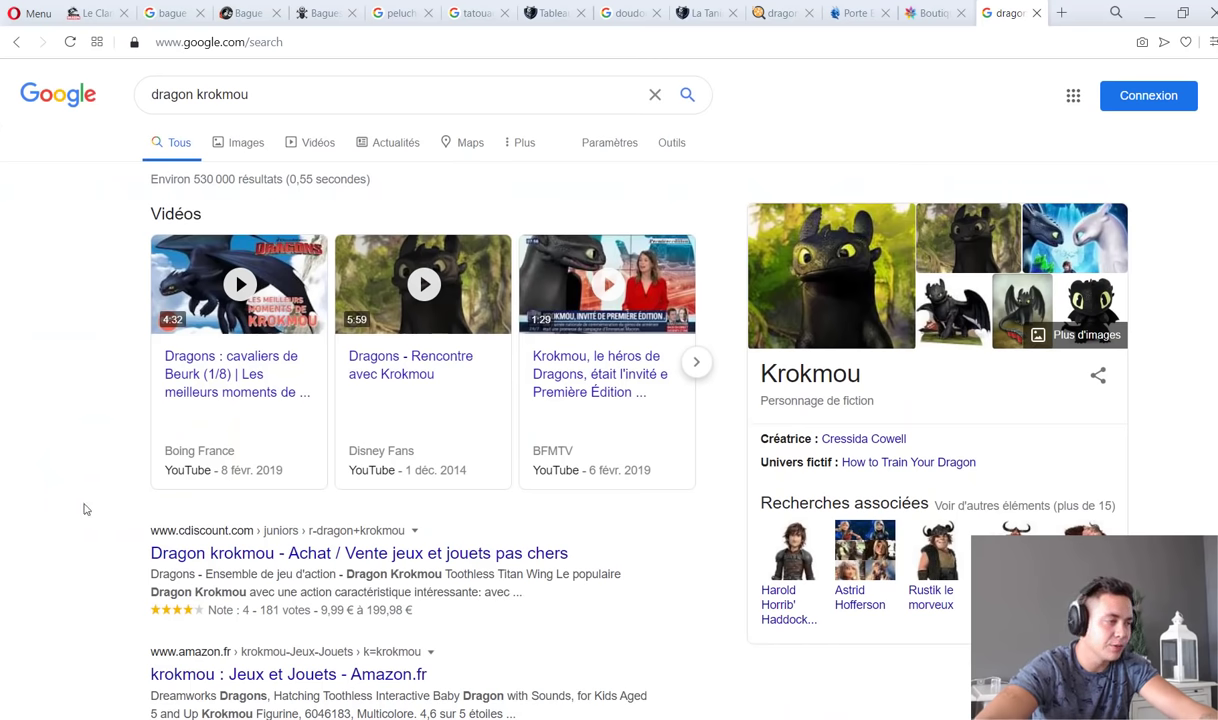
# Review the first page of Google results for "dragon krokmou" and go on to the second page.
pyautogui.scroll(-5, 150, 245)
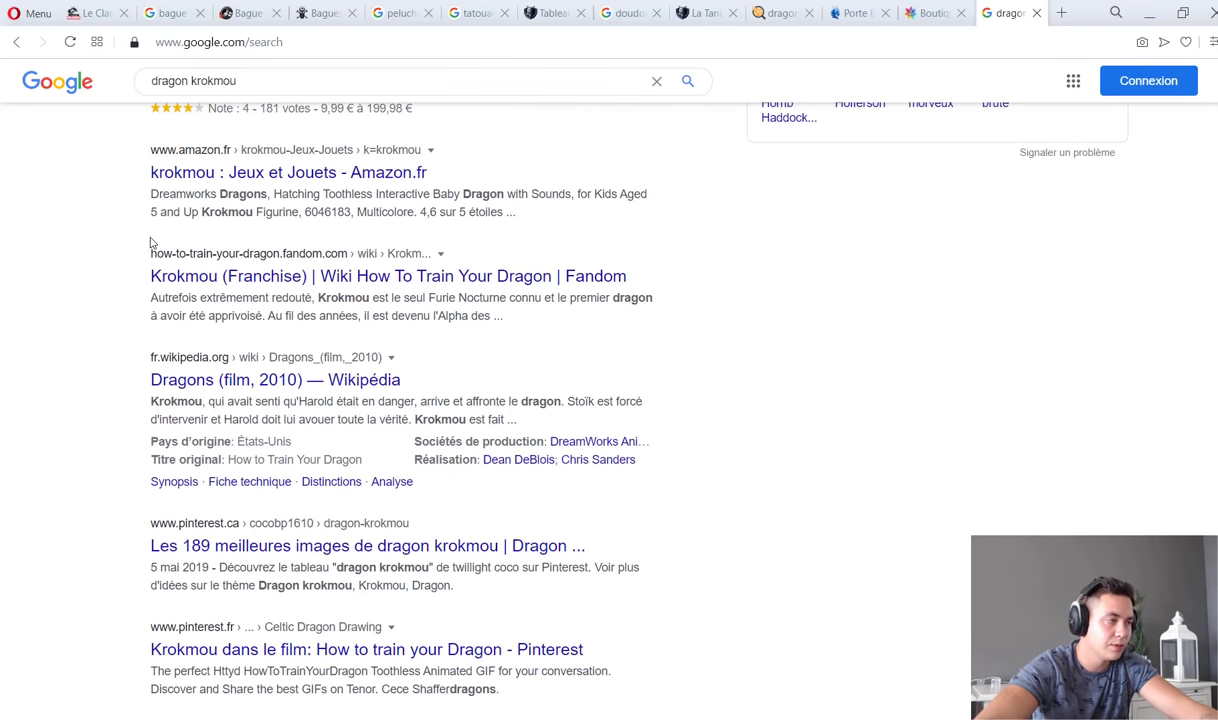
pyautogui.scroll(-3, 262, 376)
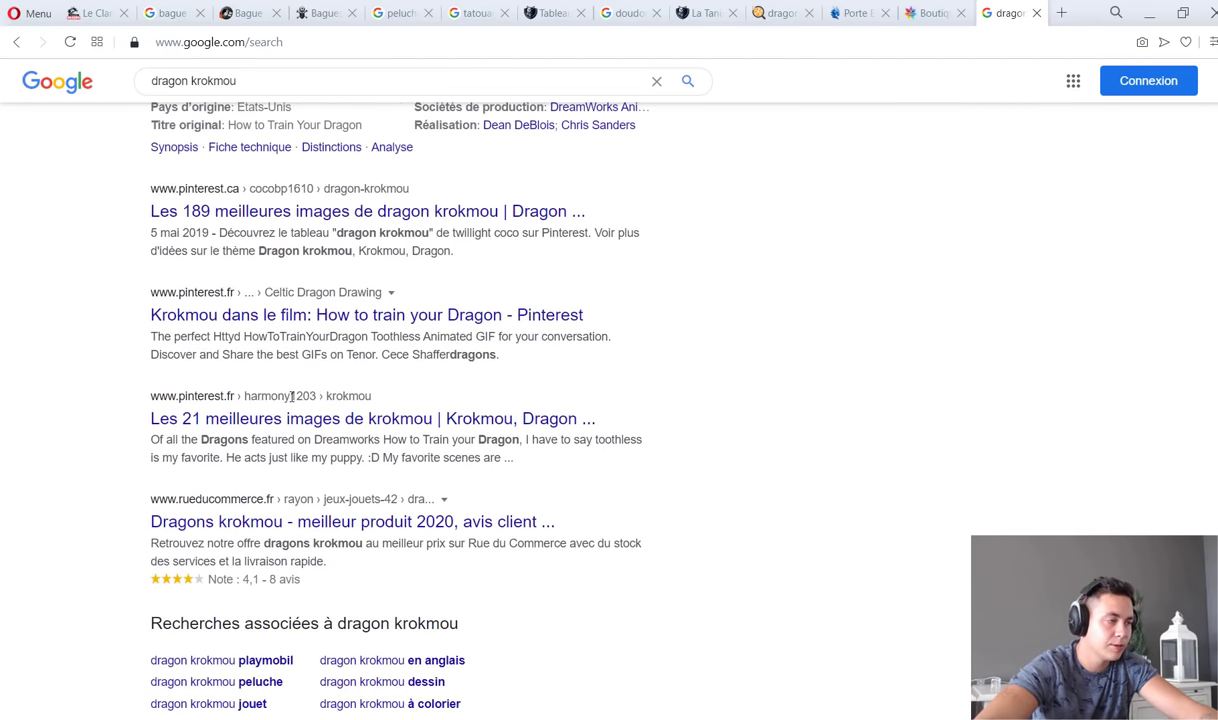
pyautogui.scroll(-2, 527, 606)
pyautogui.click(520, 609)
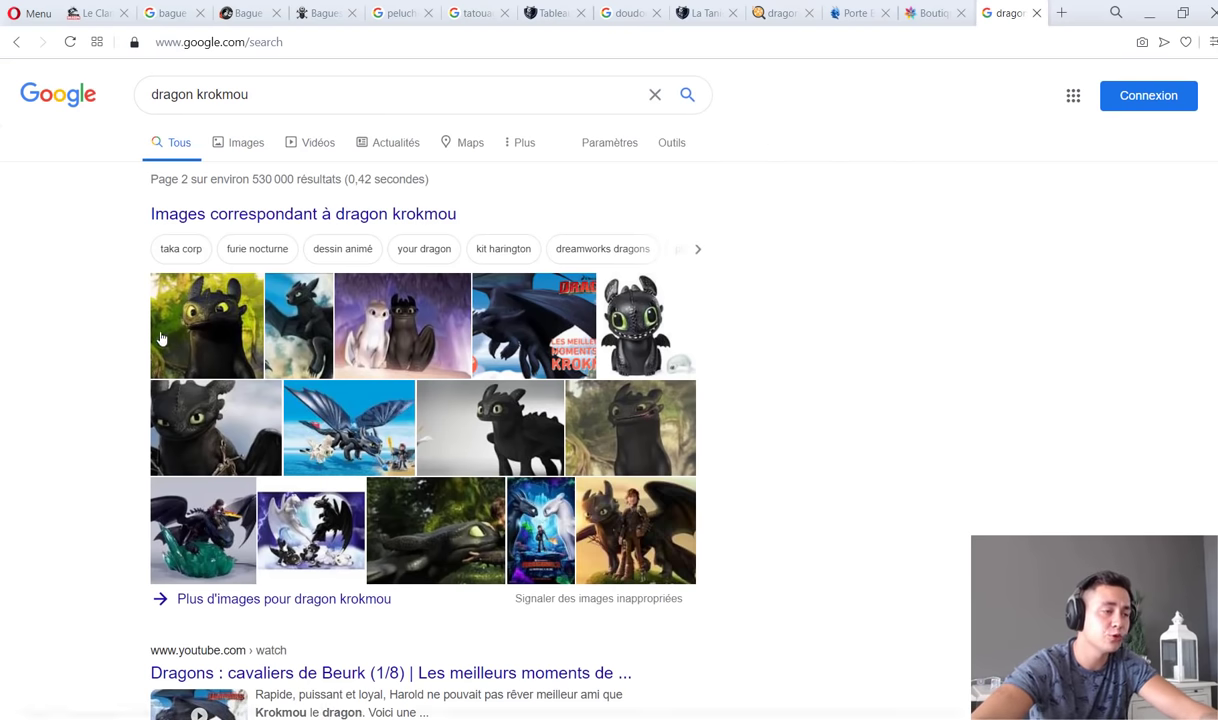
# Examine the second page of Google results for "dragon krokmou", from the videos and shops to the Skyrock blog and related searches.
pyautogui.scroll(-5, 150, 350)
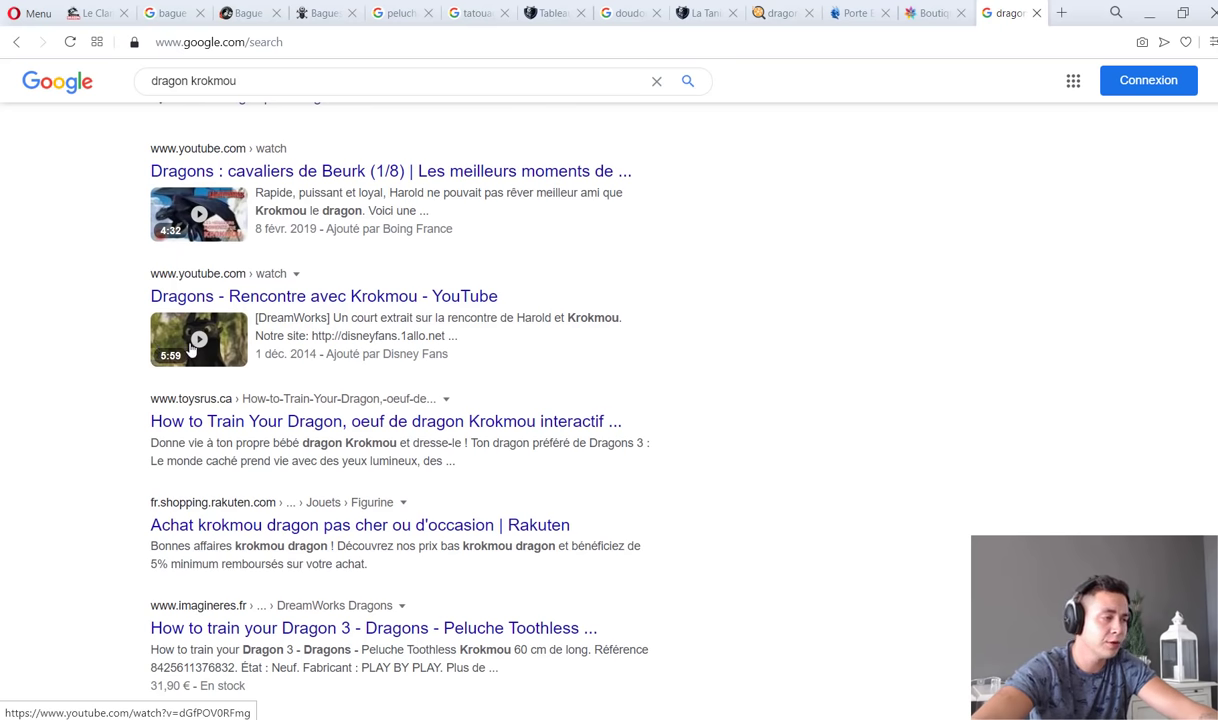
pyautogui.scroll(-2, 280, 365)
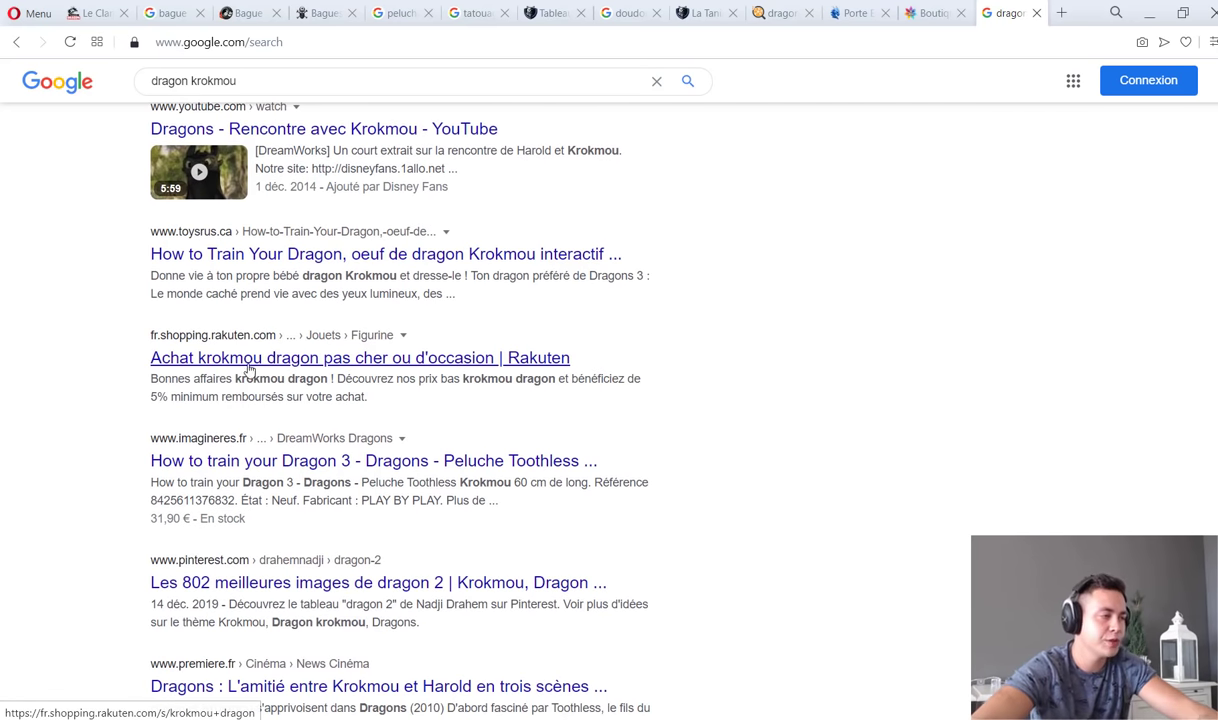
pyautogui.moveTo(142, 332); pyautogui.dragTo(689, 562)
pyautogui.scroll(-3, 699, 563)
pyautogui.click(689, 562)
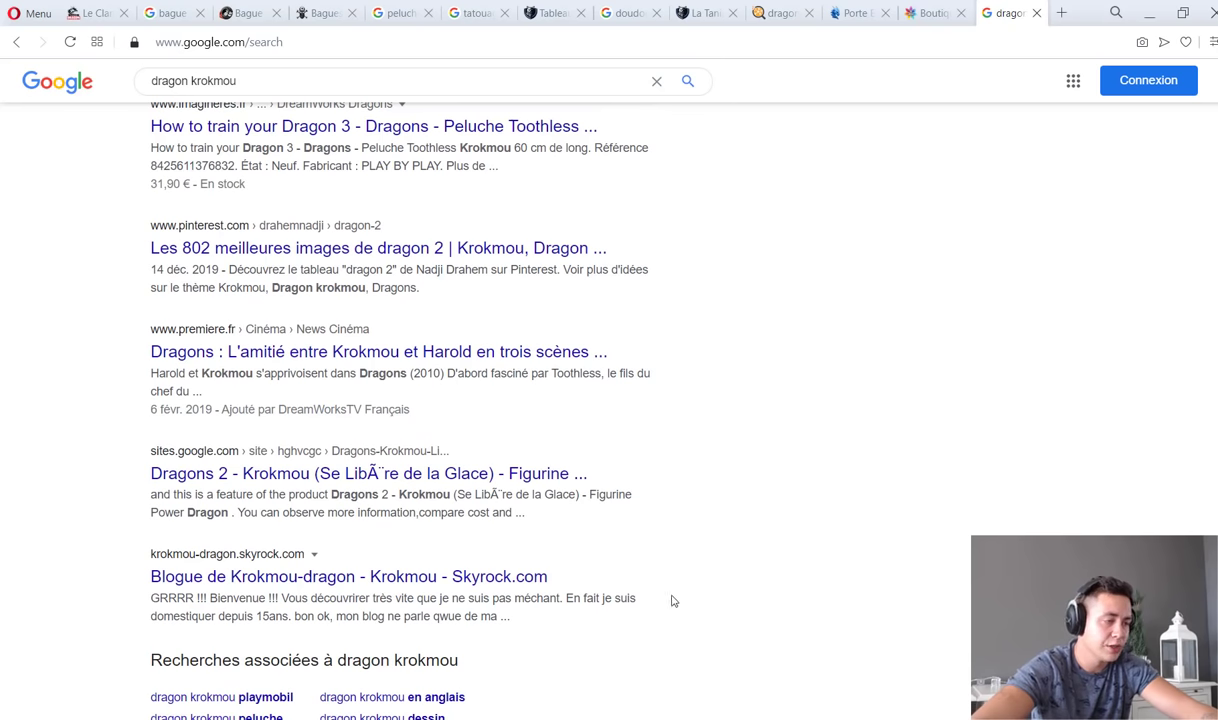
pyautogui.scroll(1, 653, 601)
pyautogui.moveTo(655, 625); pyautogui.dragTo(648, 600)
pyautogui.scroll(-1, 648, 600)
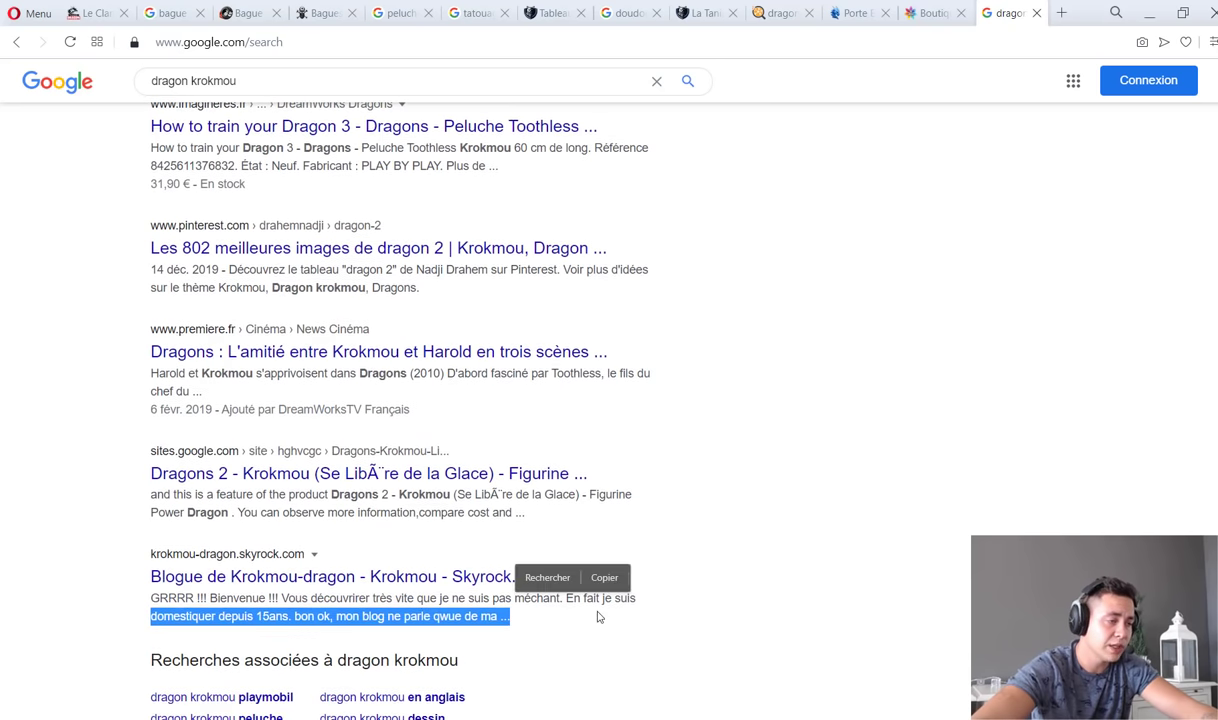
pyautogui.click(549, 583)
pyautogui.scroll(-3, 560, 545)
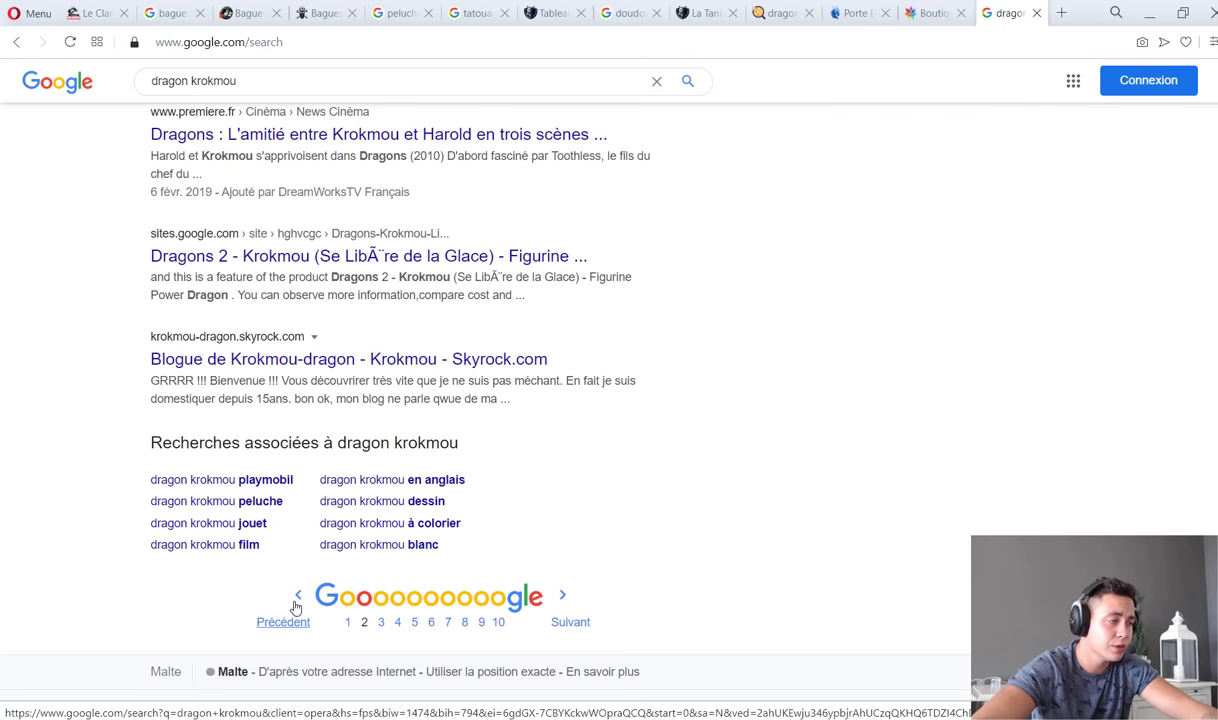
# Go on to the third page of Google results for "dragon krokmou" and add that keyword to the Bloc-notes list.
pyautogui.click(568, 620)
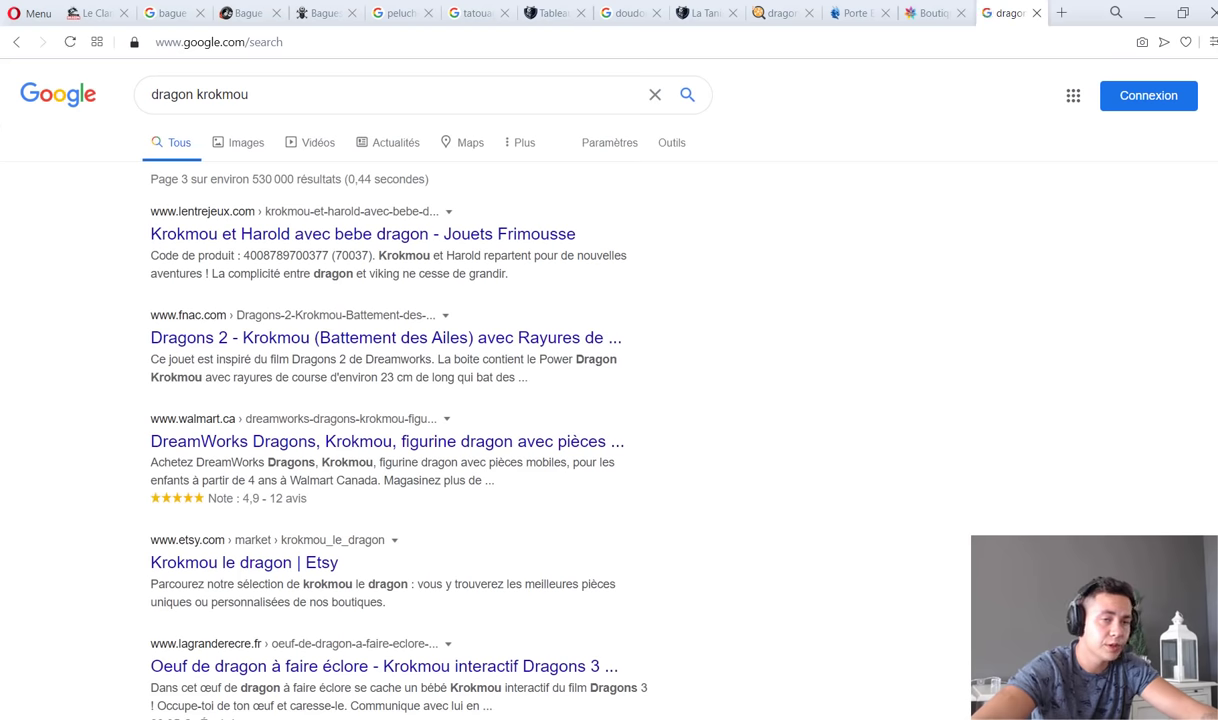
pyautogui.hotkey('alt', 'Tab')
pyautogui.write('dragon krokmou')
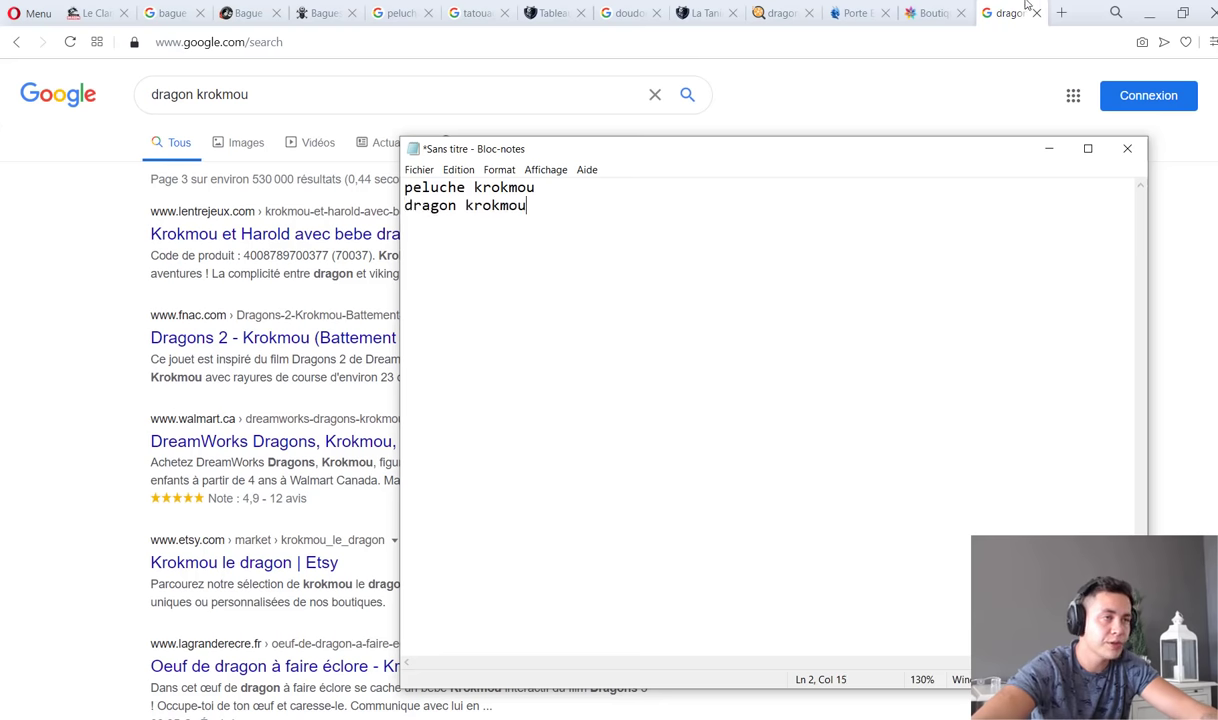
# Return to SEObserver, open the Niche Finder and filter its keywords by "krokmou" in quotation marks.
pyautogui.click(782, 13)
pyautogui.scroll(10, 489, 150)
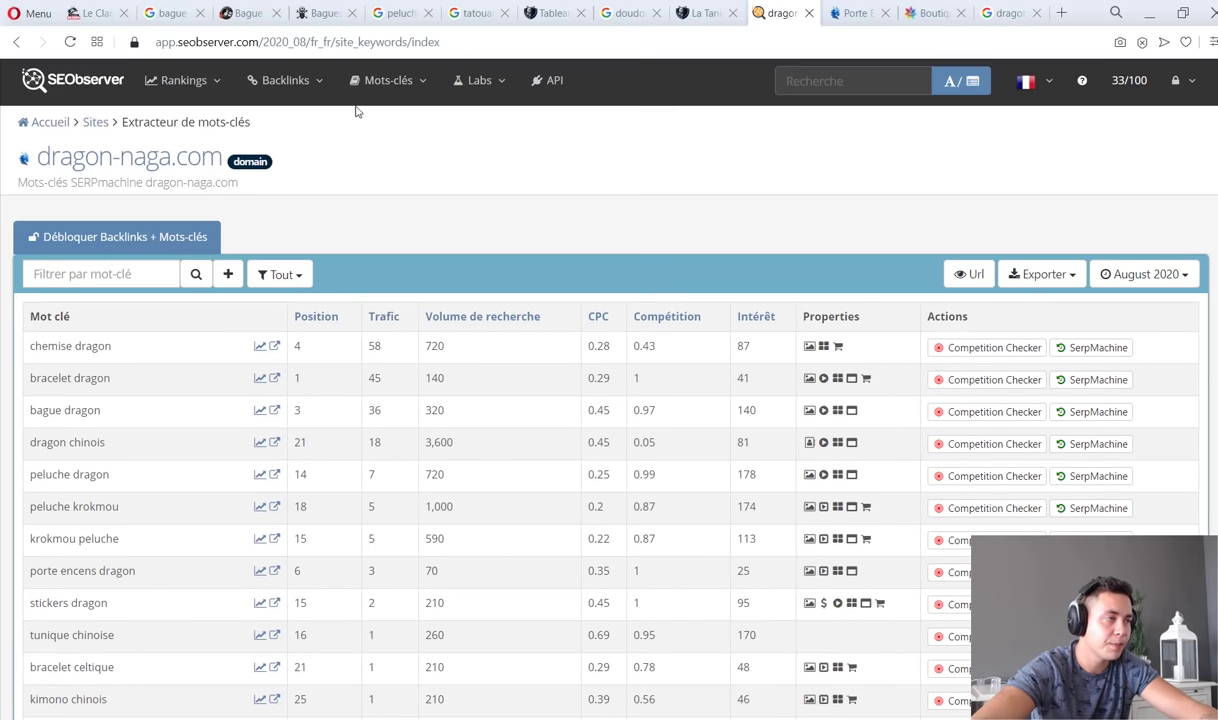
pyautogui.moveTo(355, 100)
pyautogui.click(424, 168)
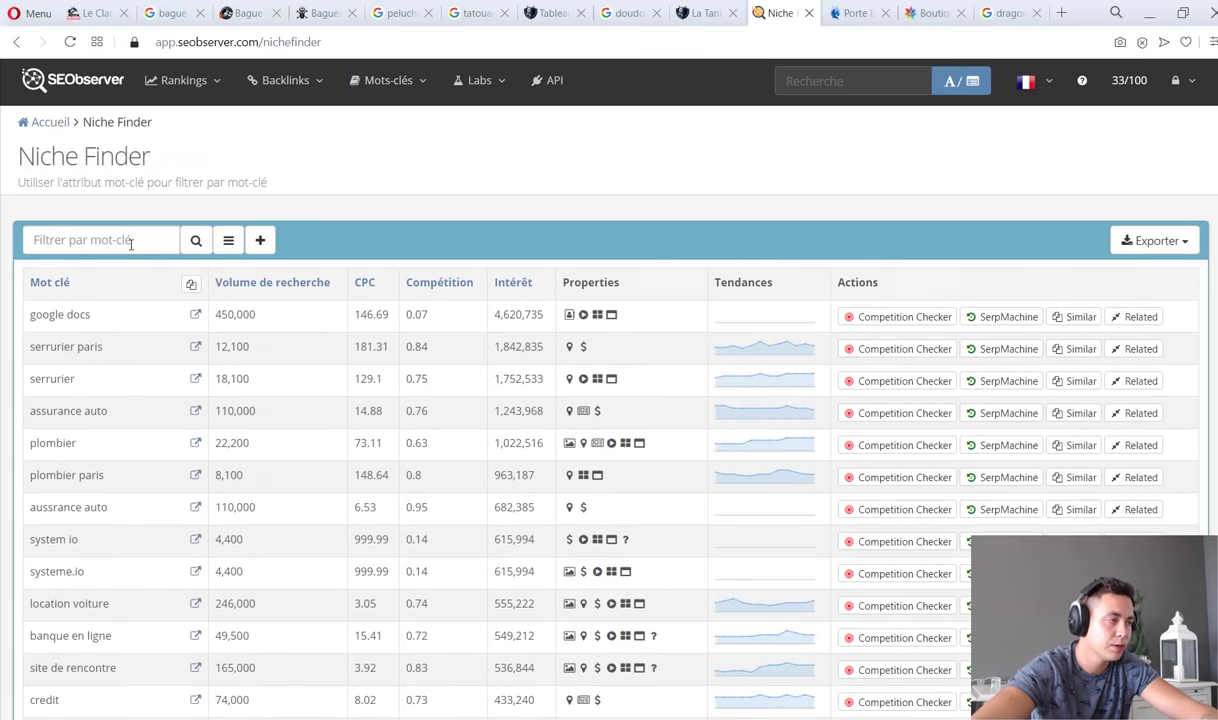
pyautogui.click(130, 241)
pyautogui.write('"krokmou"')
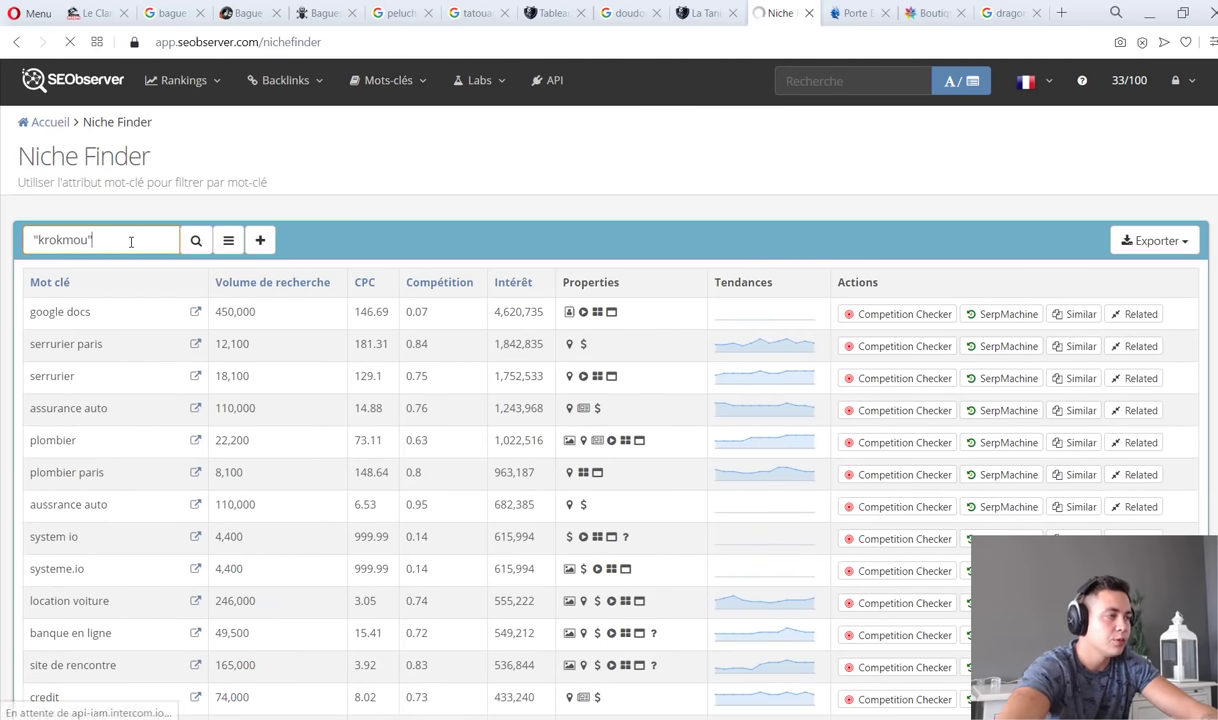
pyautogui.press('Return')
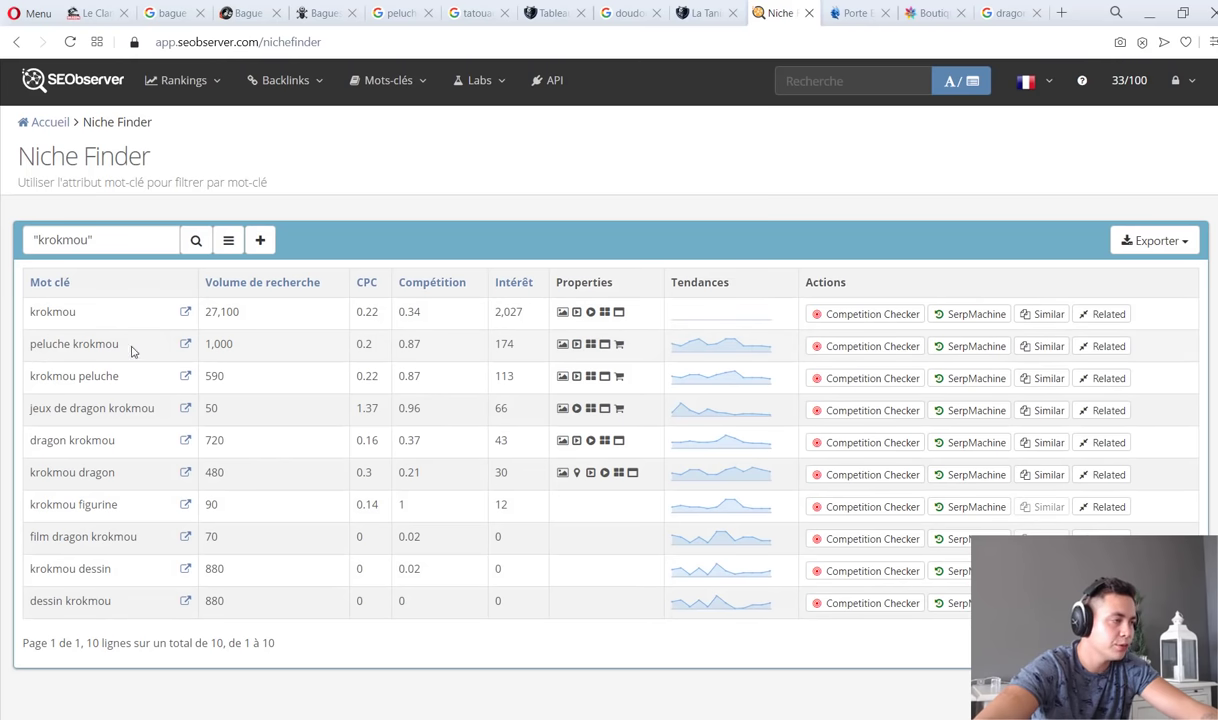
# Search Google in a new tab for the listed keyword "krokmou".
pyautogui.hotkey('ctrl', 'c')
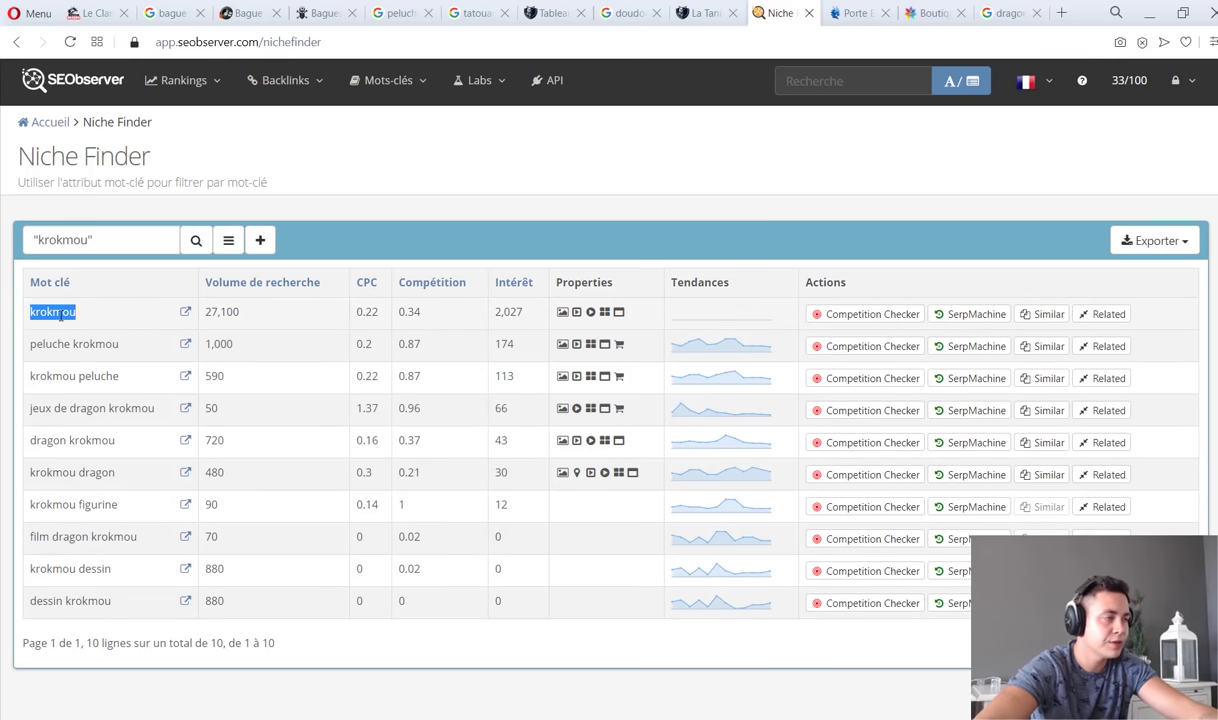
pyautogui.hotkey('ctrl', 't')
pyautogui.hotkey('ctrl', 'v')
pyautogui.press('Return')
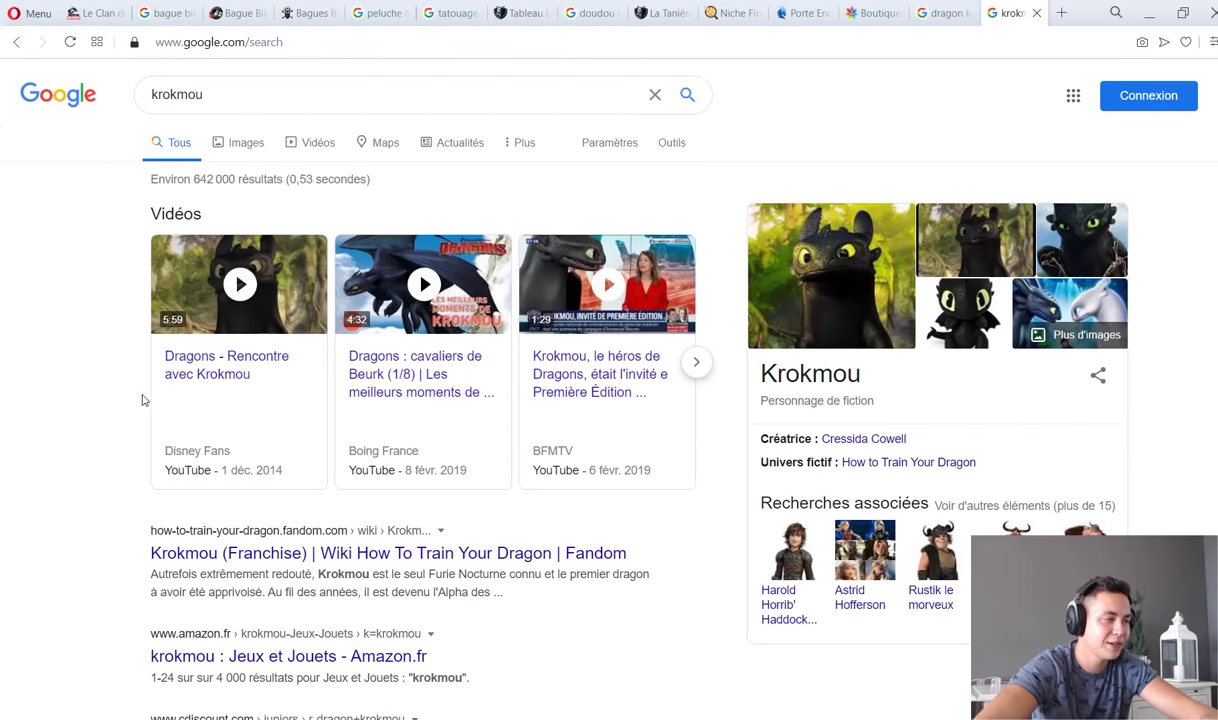
# Open the Amazon.fr result for krokmou toys, review the listed figurines, mugs and plush products, and close the page.
pyautogui.scroll(-2, 142, 400)
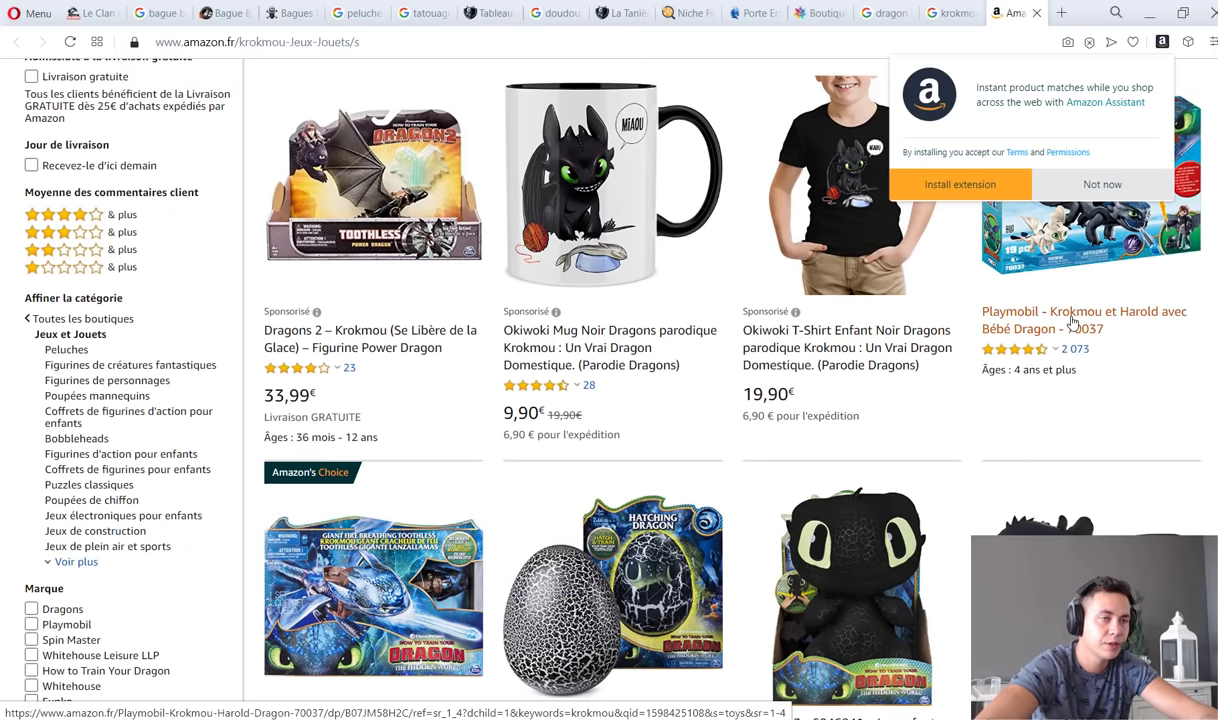
pyautogui.scroll(-3, 1020, 318)
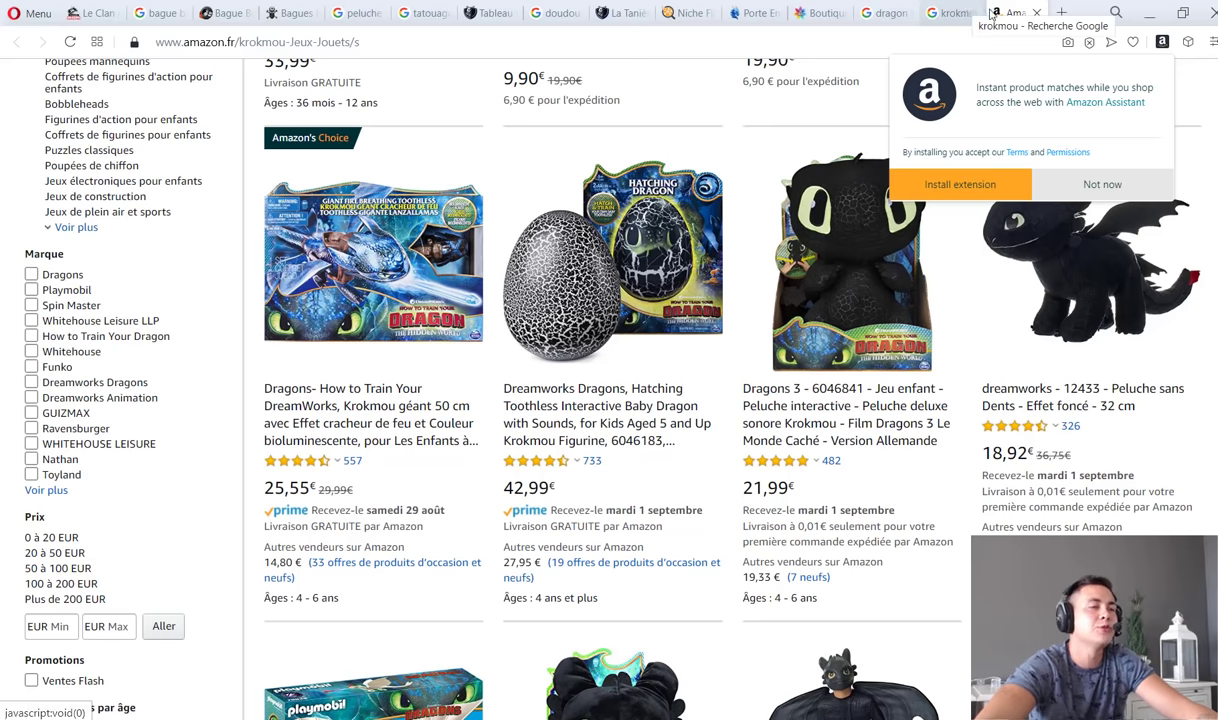
pyautogui.scroll(4, 815, 262)
pyautogui.scroll(-3, 843, 307)
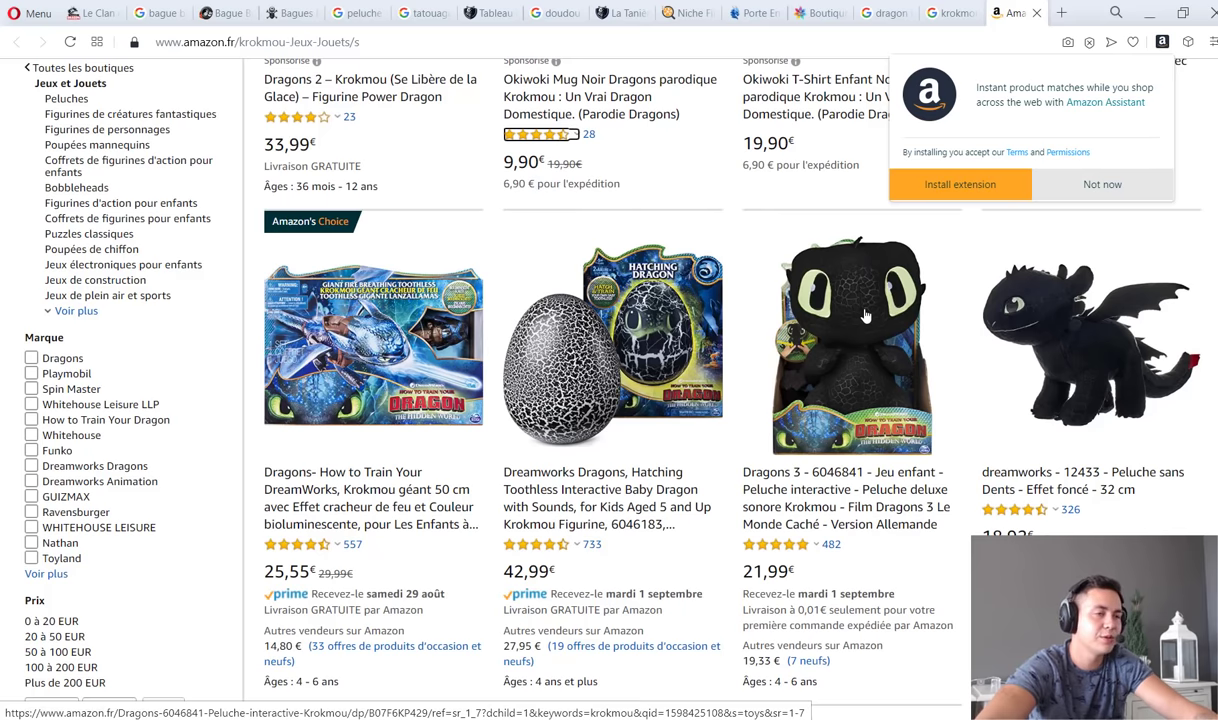
pyautogui.hotkey('ctrl', 'w')
# Copy the keyword "krokmou figurine" from the Niche Finder results and add it on a new line in Bloc-notes.
pyautogui.click(730, 13)
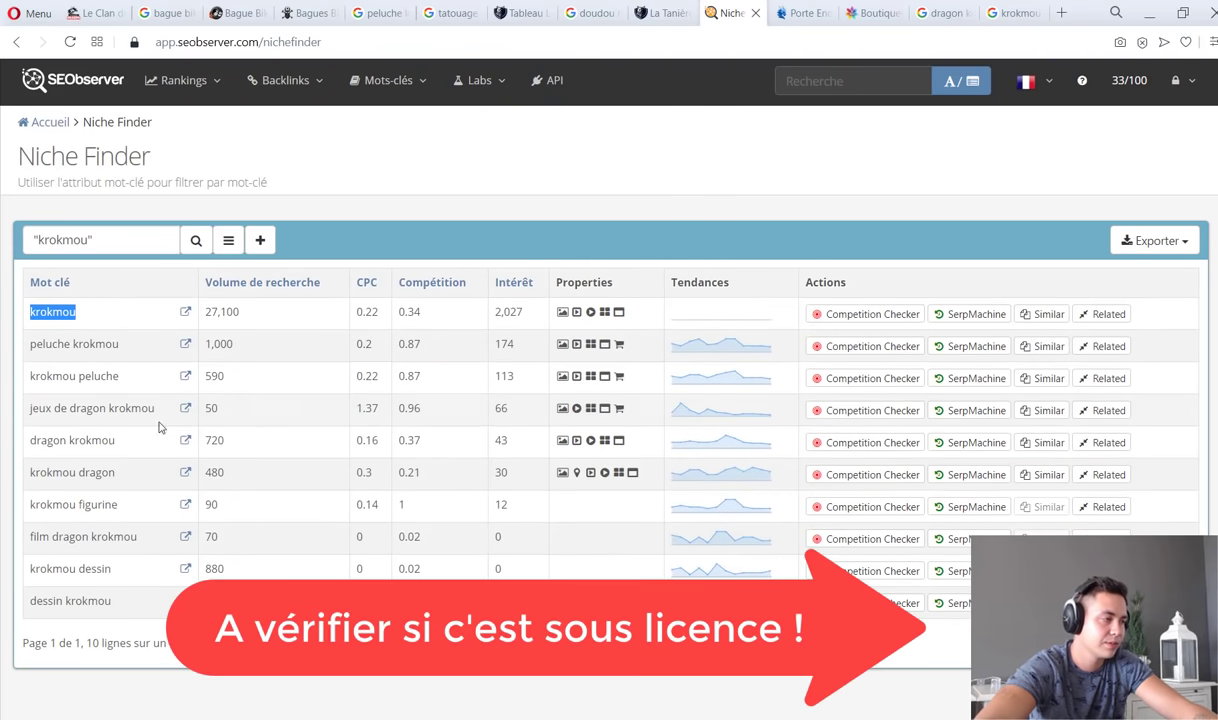
pyautogui.moveTo(118, 505); pyautogui.dragTo(30, 508)
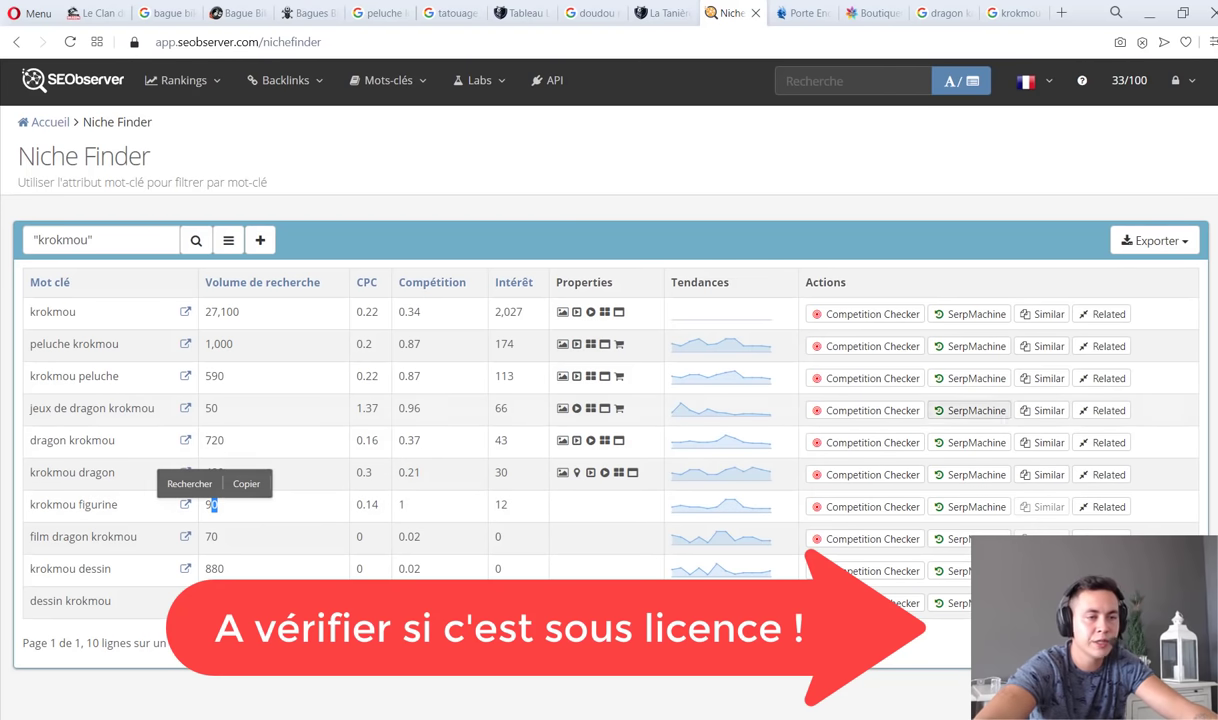
pyautogui.moveTo(217, 505); pyautogui.dragTo(211, 505)
pyautogui.click(1124, 448)
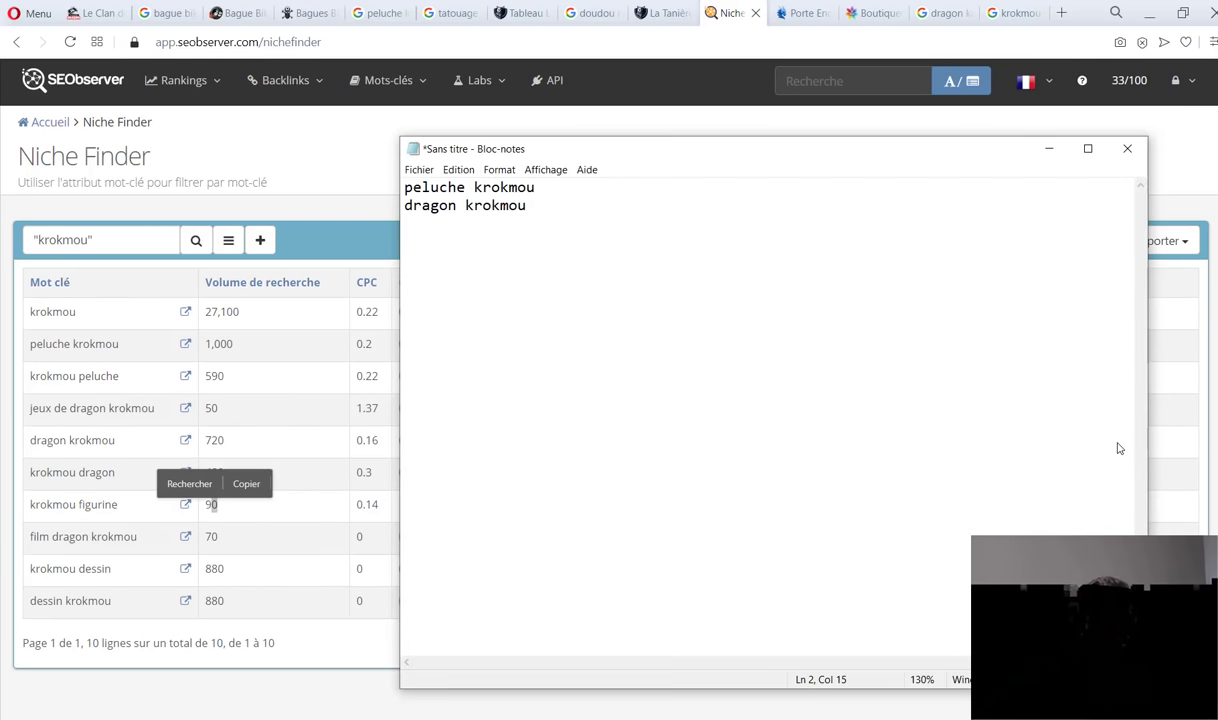
pyautogui.press('Return')
pyautogui.hotkey('ctrl', 'v')
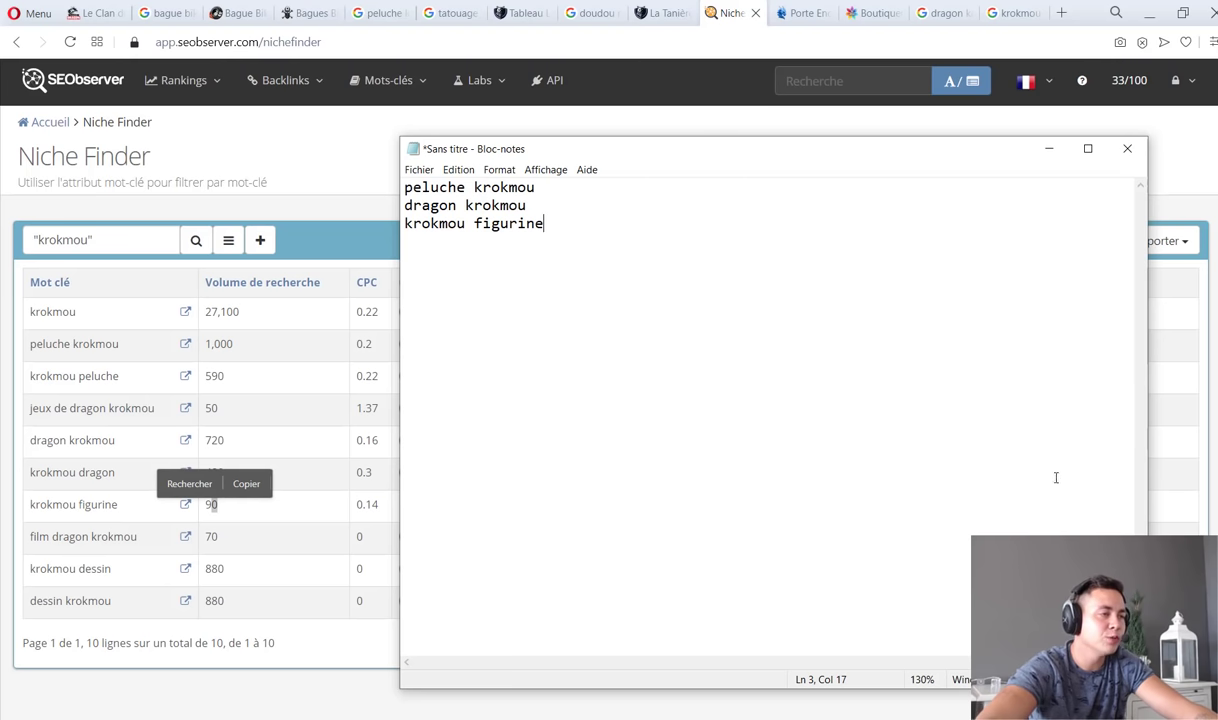
# Copy the keyword "krokmou dessin" from the Niche Finder results and add it as the fourth line in Bloc-notes.
pyautogui.hotkey('ctrl', 'a')
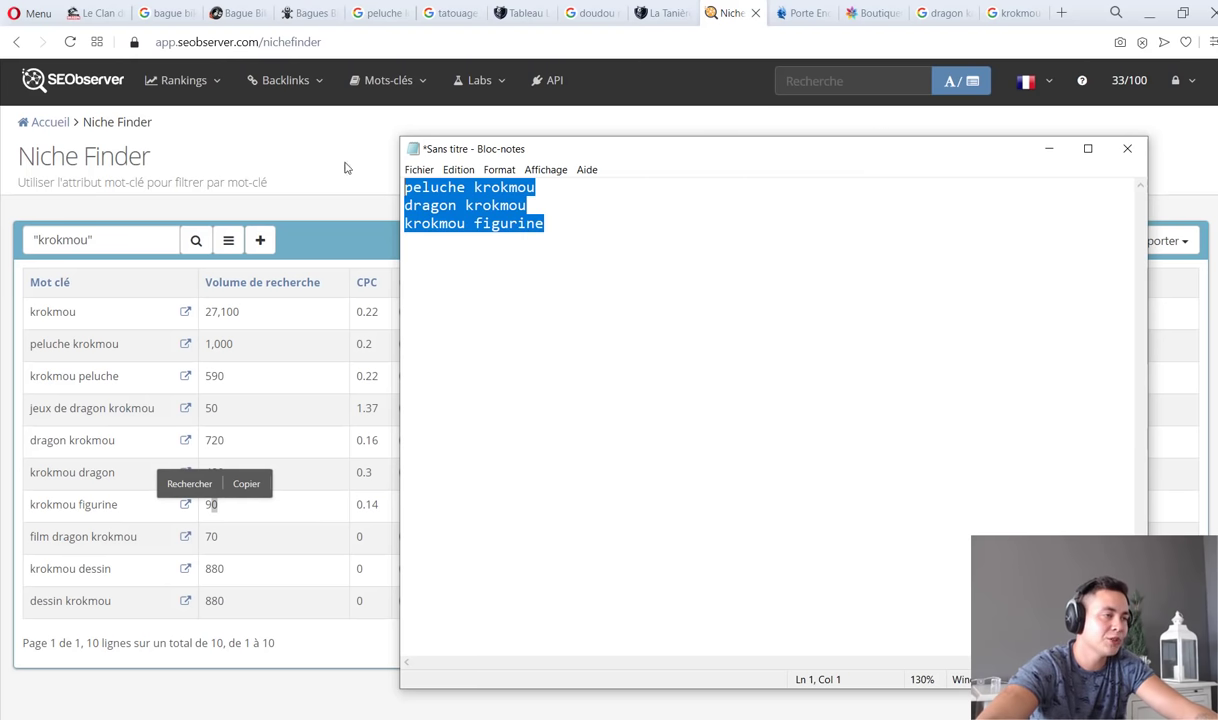
pyautogui.click(277, 539)
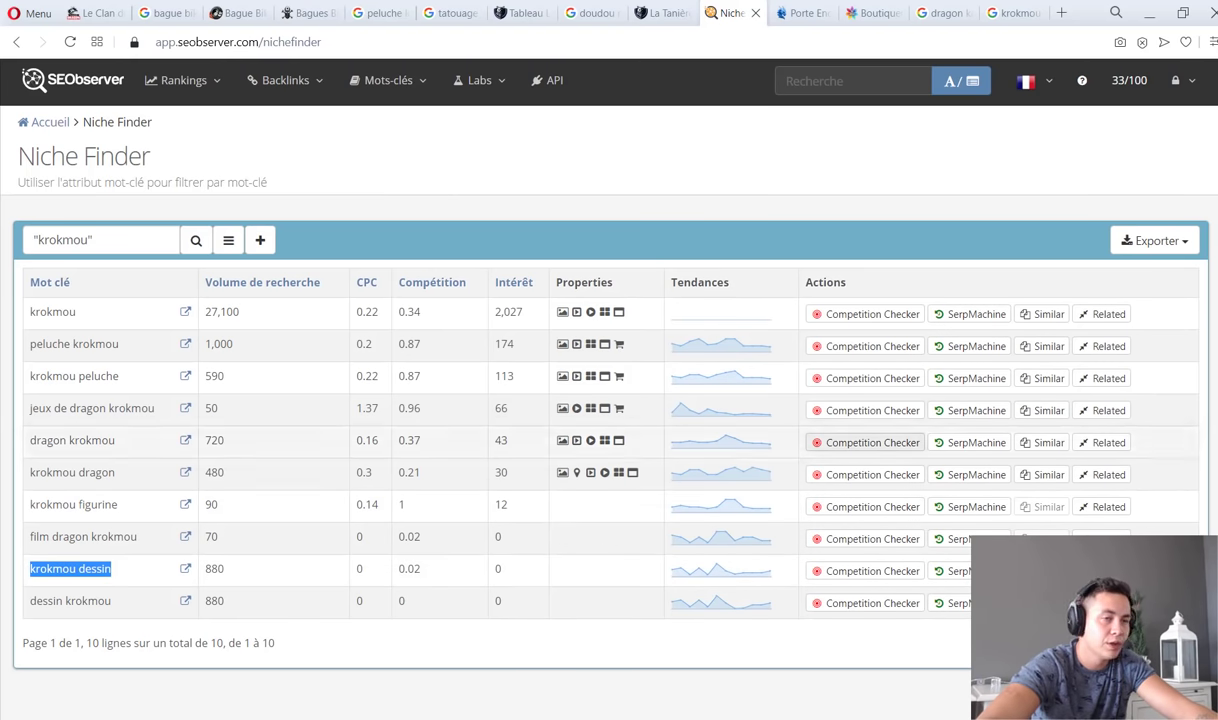
pyautogui.click(1214, 440)
pyautogui.click(1139, 440)
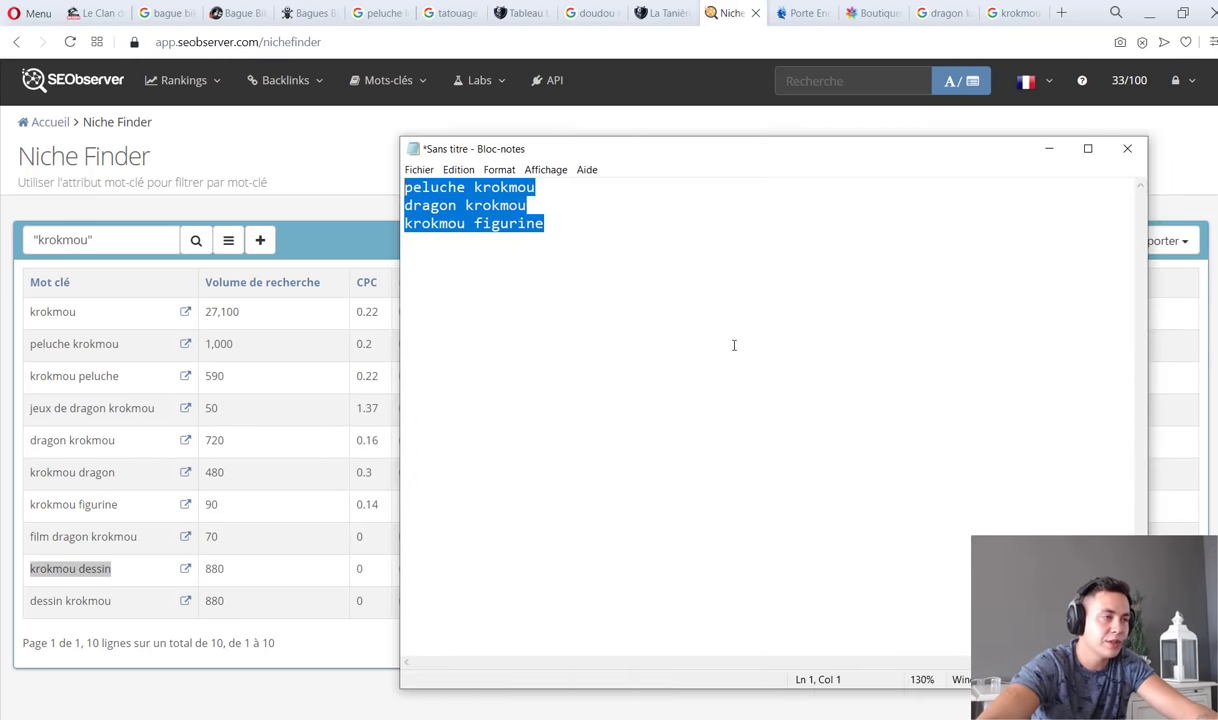
pyautogui.click(734, 341)
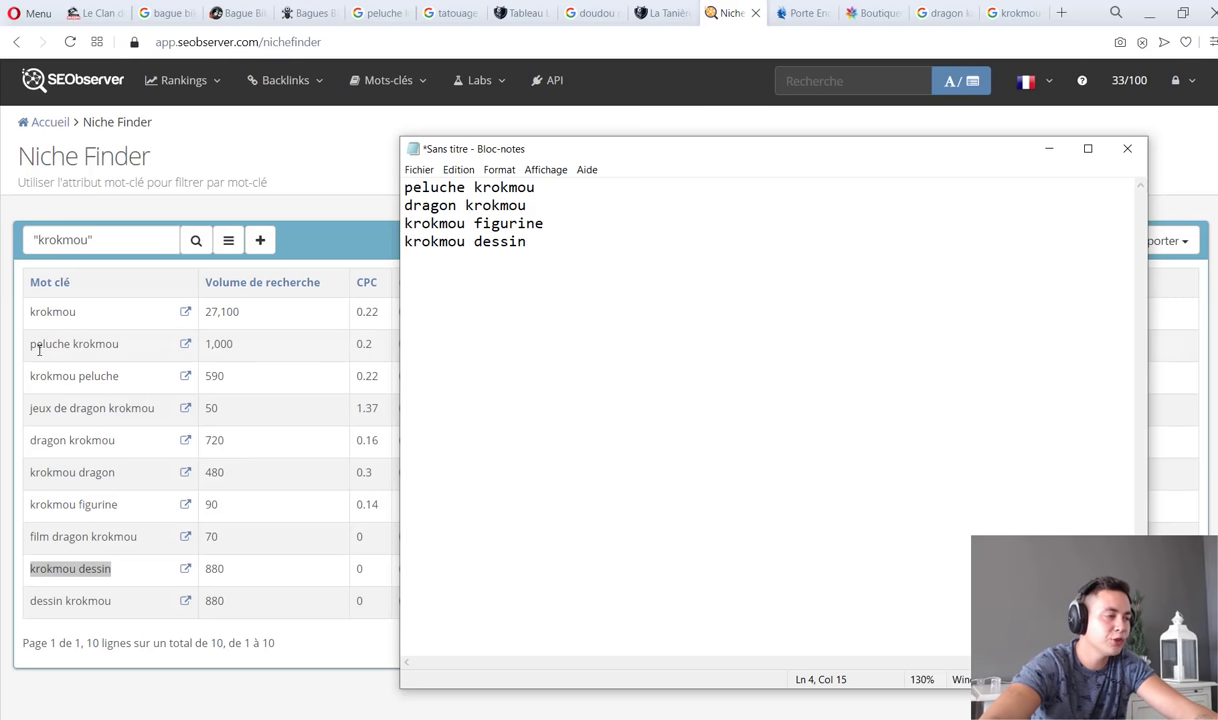
# Search Google in a new tab for "site coloriage" and show the image results.
pyautogui.click(140, 555)
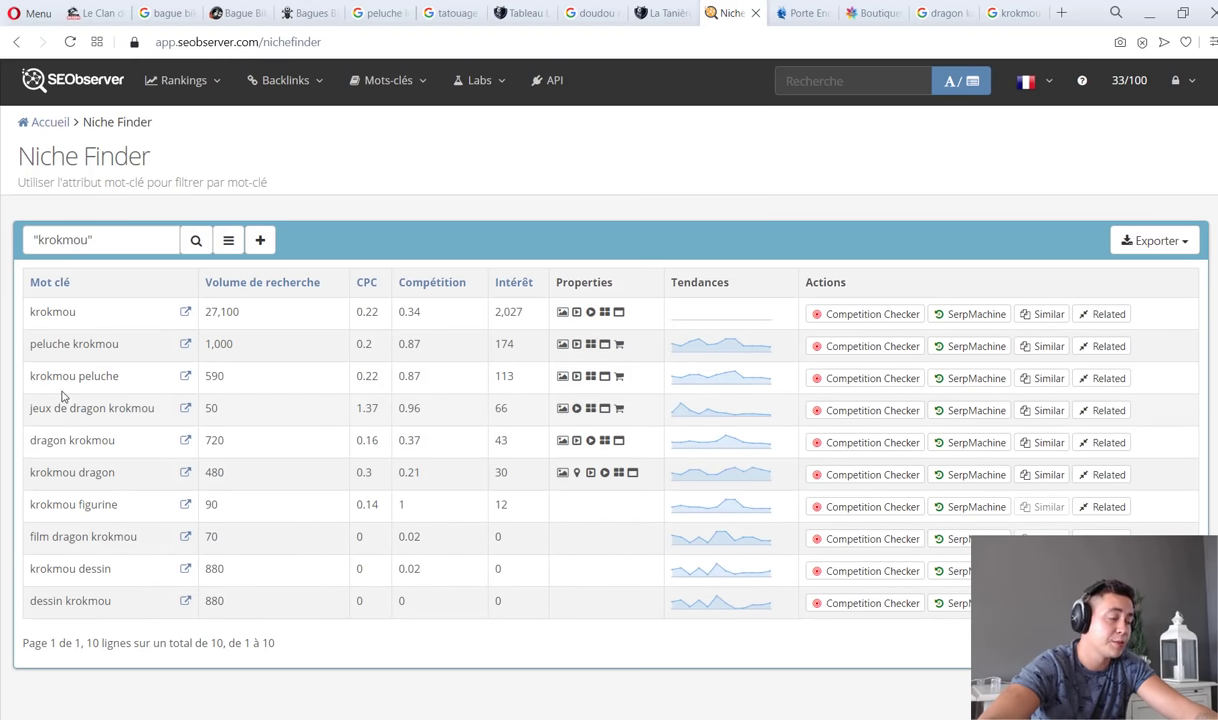
pyautogui.click(1064, 12)
pyautogui.write('site coloriage')
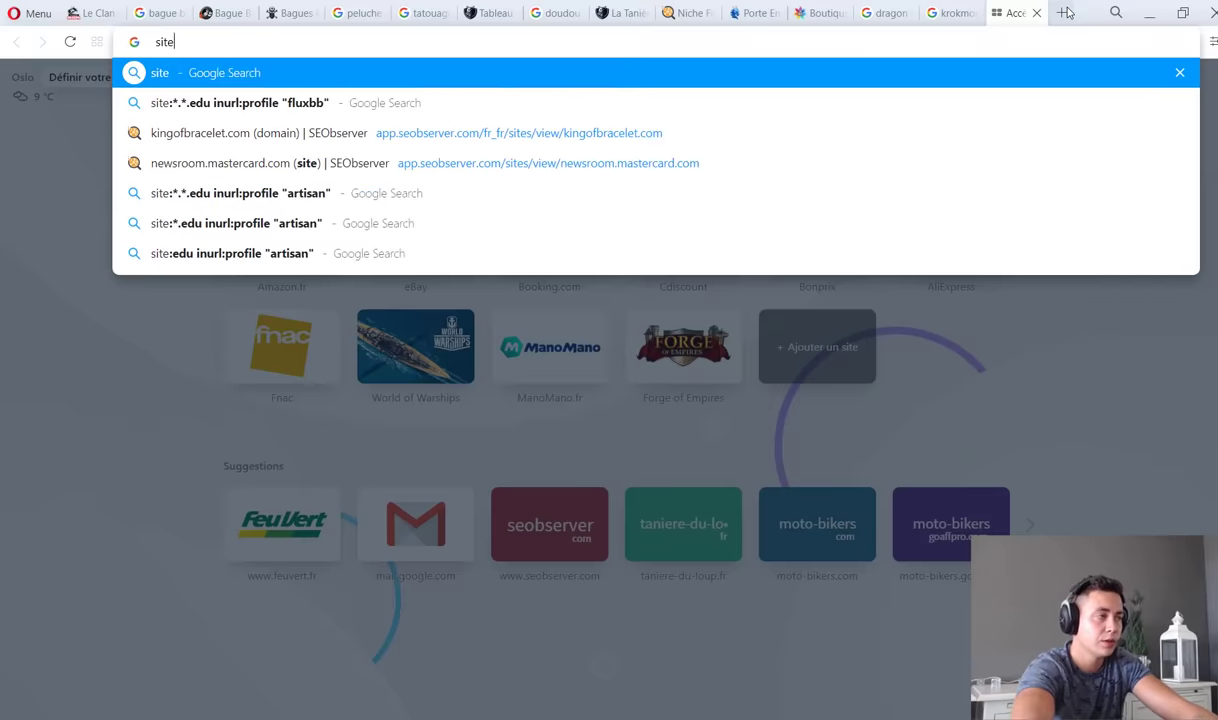
pyautogui.press('Return')
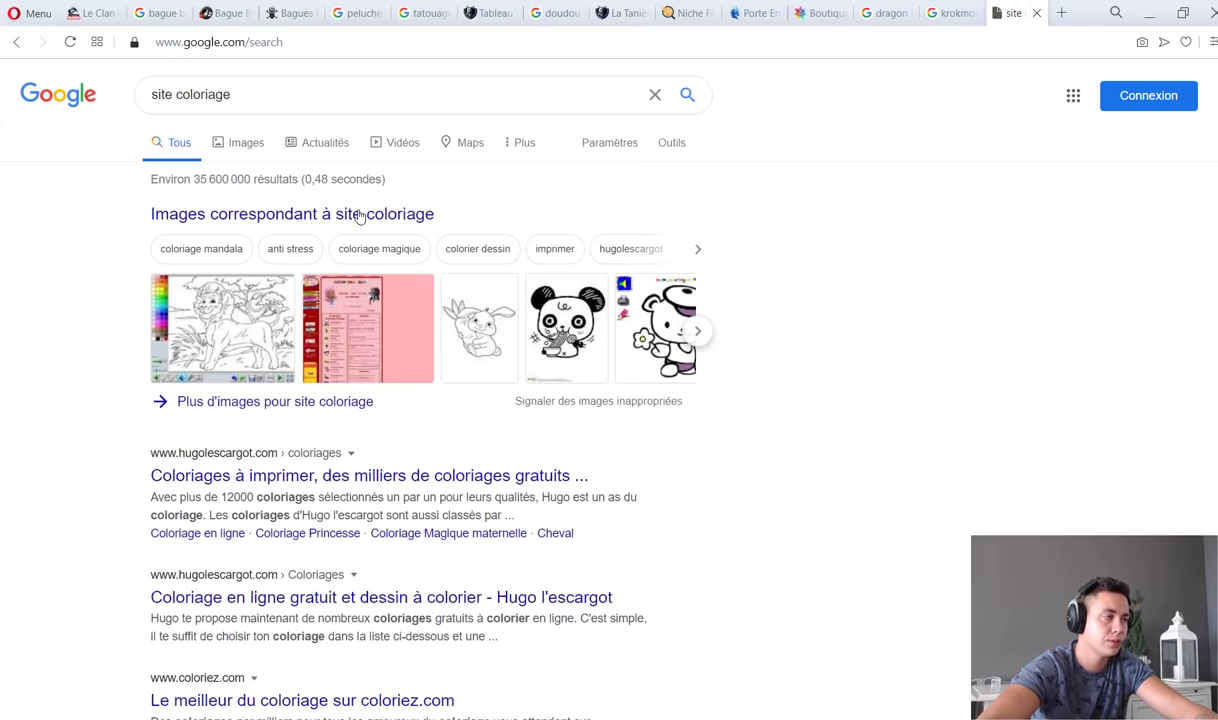
pyautogui.click(250, 139)
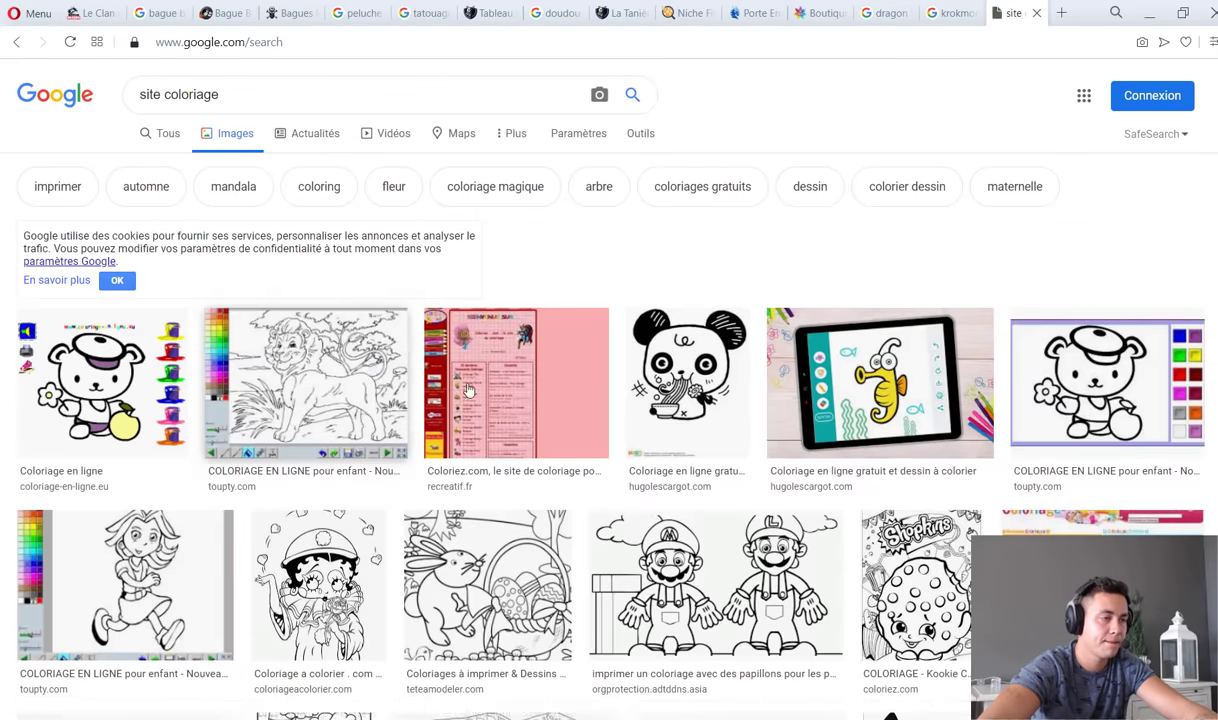
# Preview the Mario and Luigi colouring image, open its source site, and close that page.
pyautogui.scroll(-3, 500, 350)
pyautogui.click(715, 420)
pyautogui.click(855, 232)
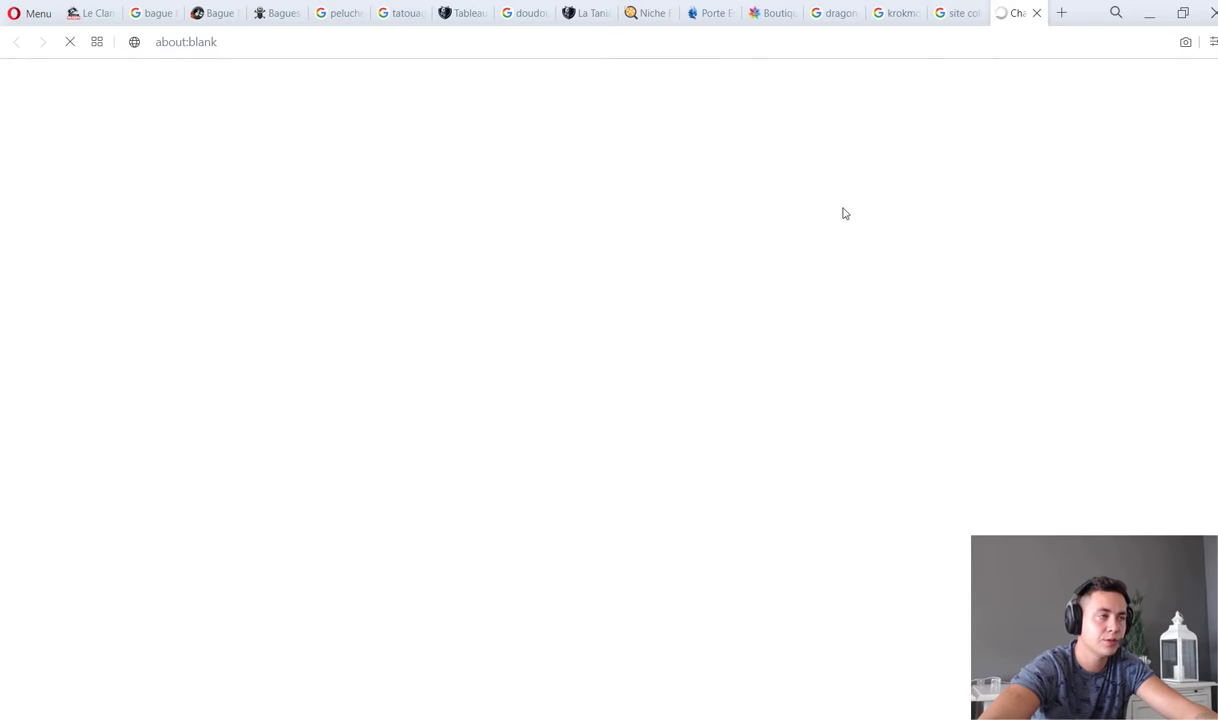
pyautogui.hotkey('ctrl', 'w')
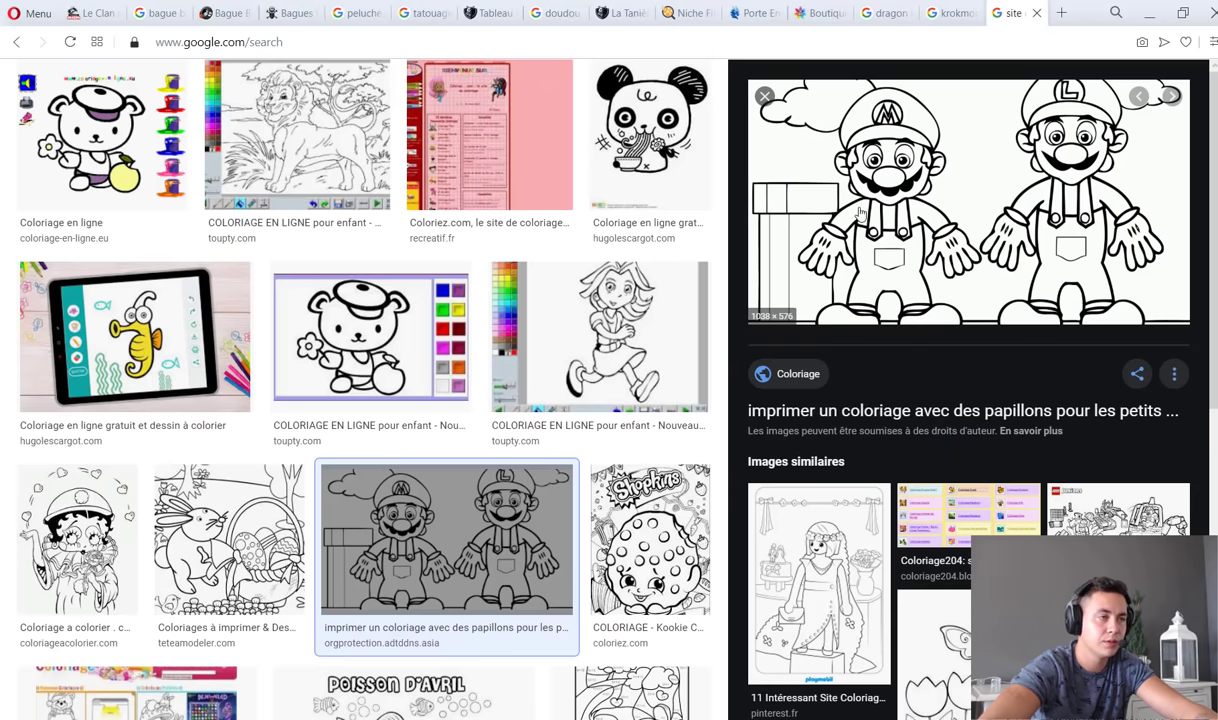
# Open the hugolescargot.com online colouring page from the panda image, review its drawings, and close it with the image search.
pyautogui.click(620, 130)
pyautogui.click(951, 189)
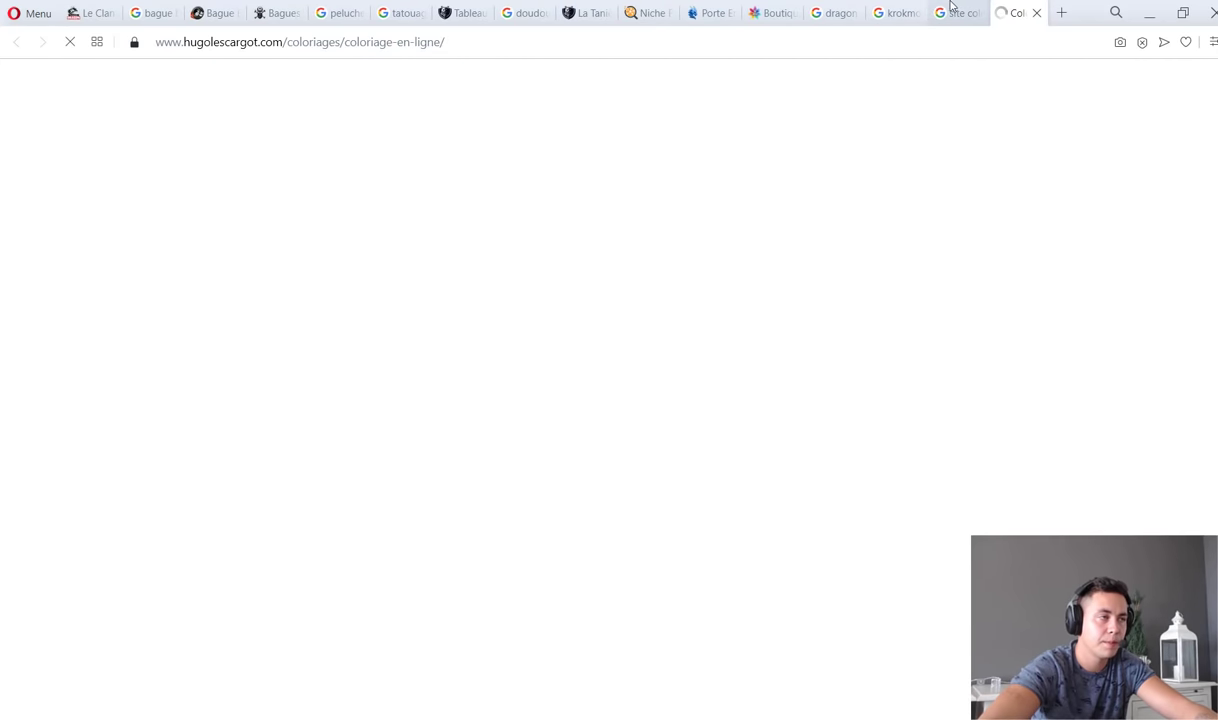
pyautogui.scroll(-3, 778, 264)
pyautogui.scroll(-1, 888, 371)
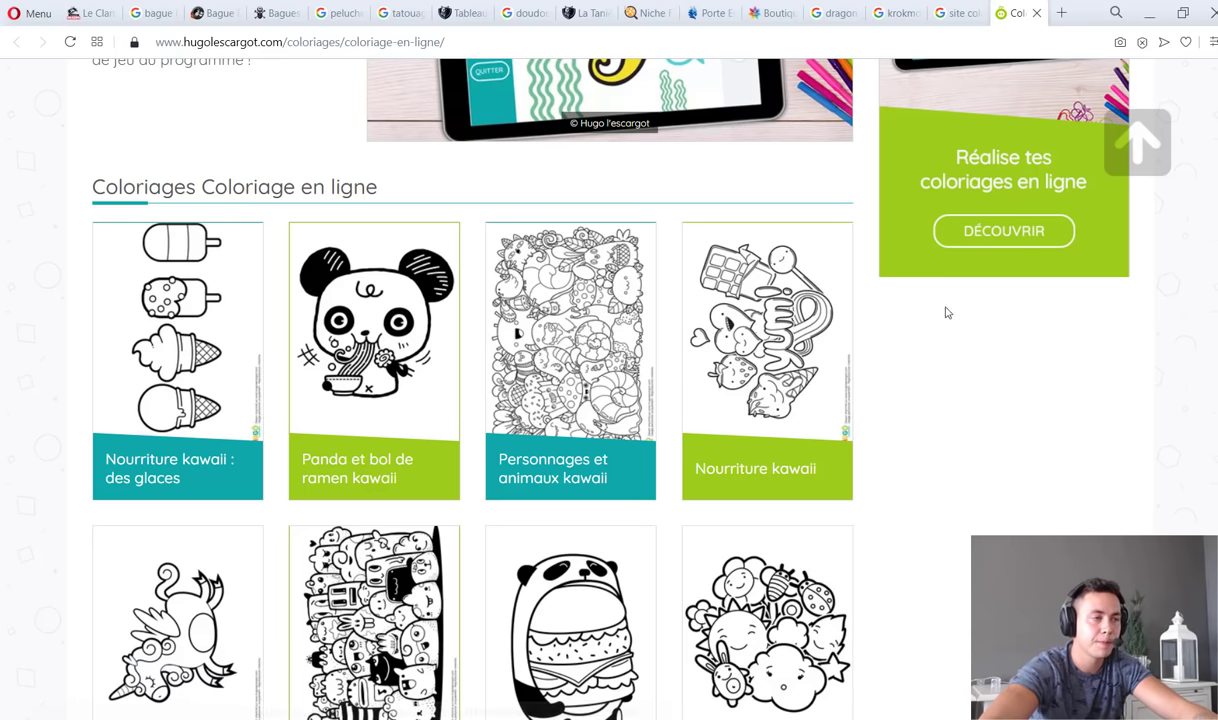
pyautogui.hotkey('ctrl', 'w')
pyautogui.hotkey('ctrl', 'w')
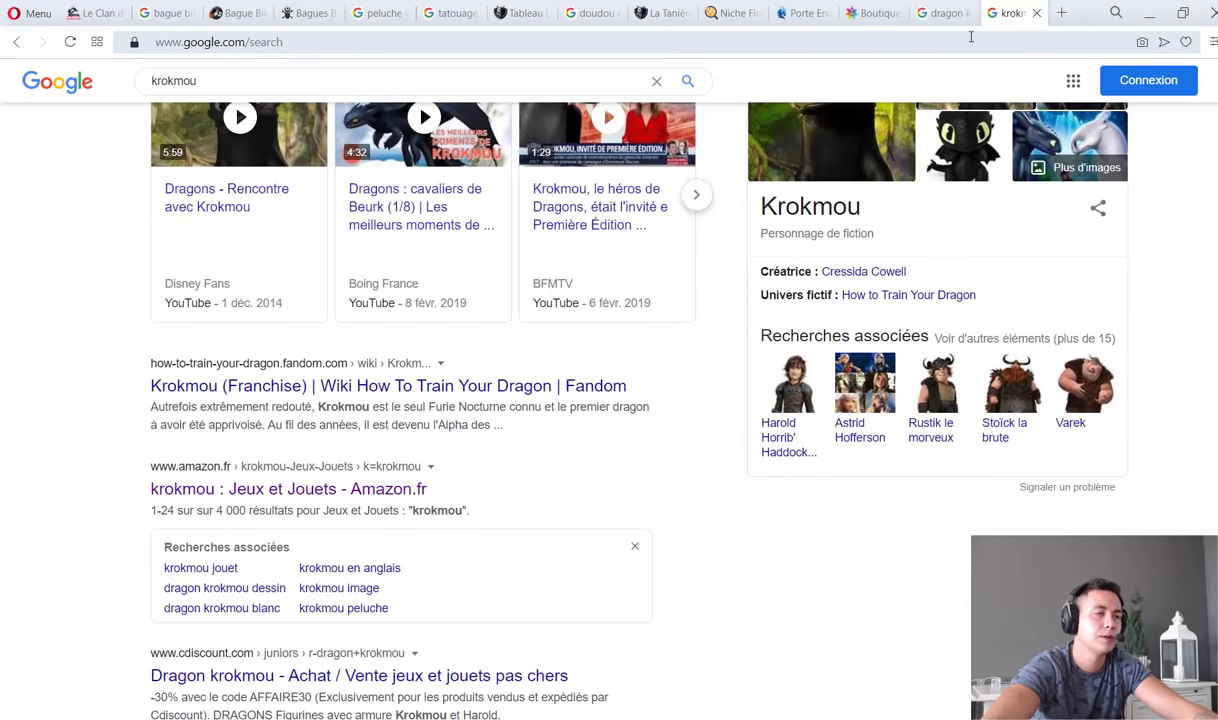
# Search Google for "boutique krokmou" and check the lampes-3d.com product page for the Krokmou en vol 3D lamp.
pyautogui.hotkey('ctrl', 'w')
pyautogui.scroll(-4, 220, 400)
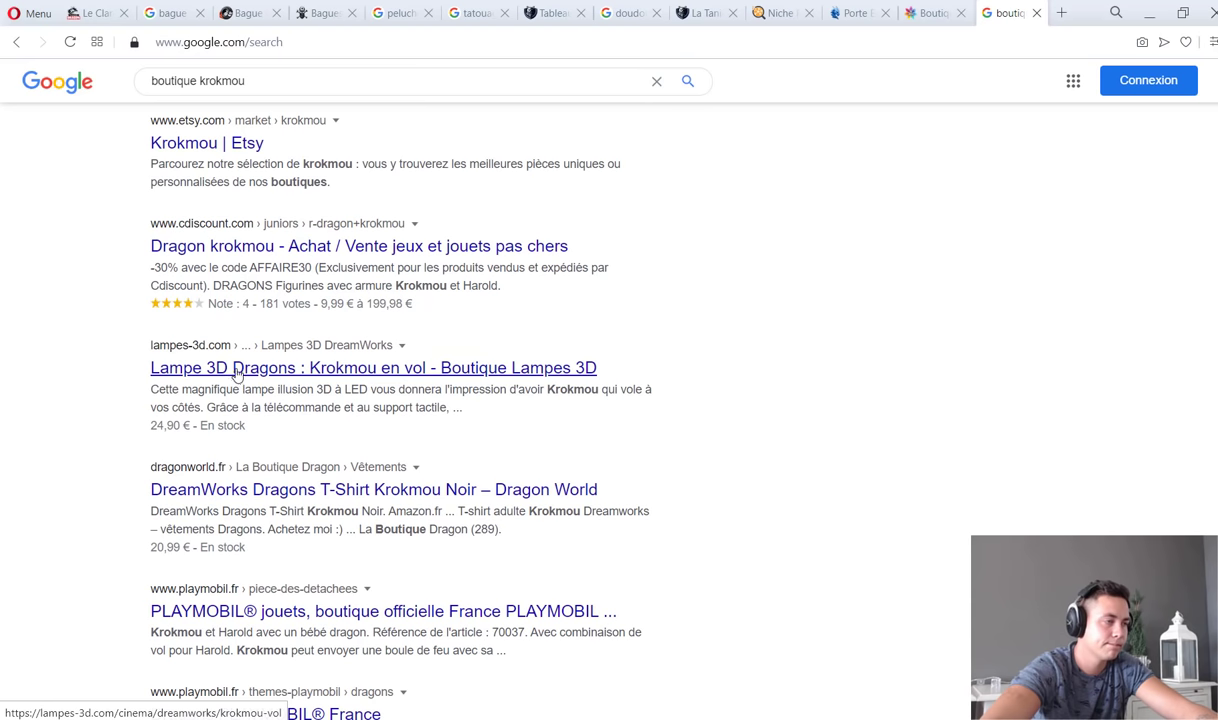
pyautogui.middleClick(237, 372)
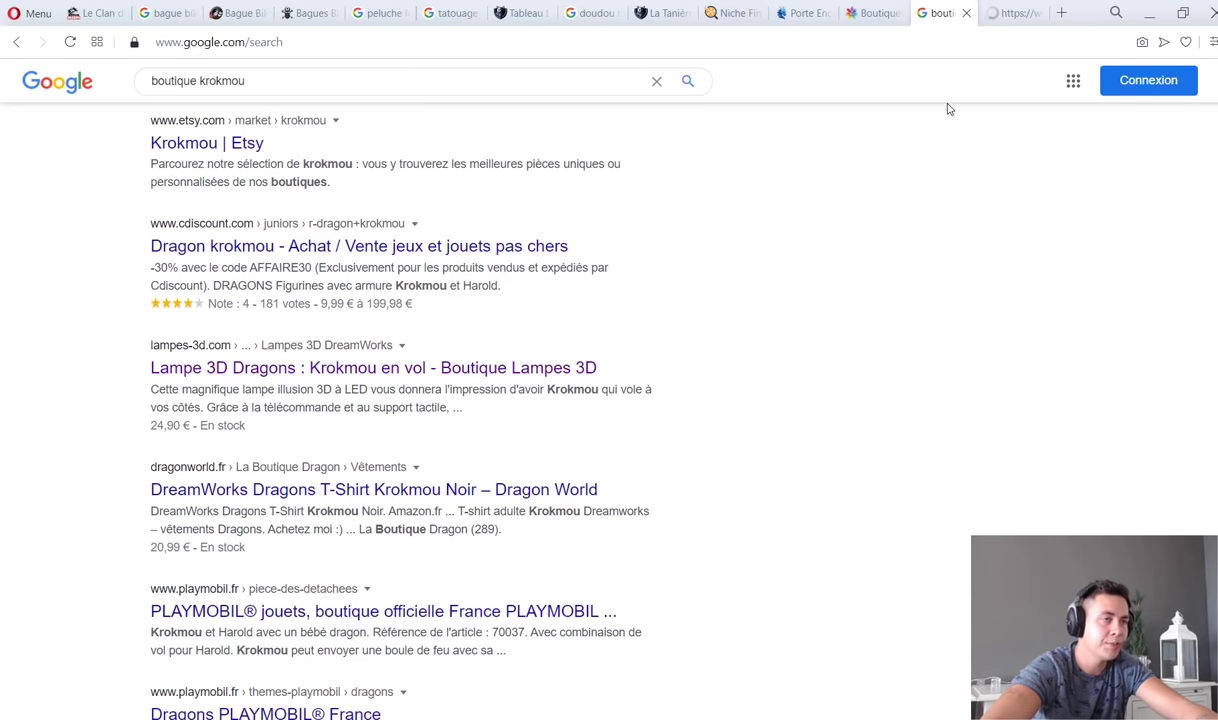
pyautogui.hotkey('ctrl', 'Tab')
pyautogui.click(1038, 11)
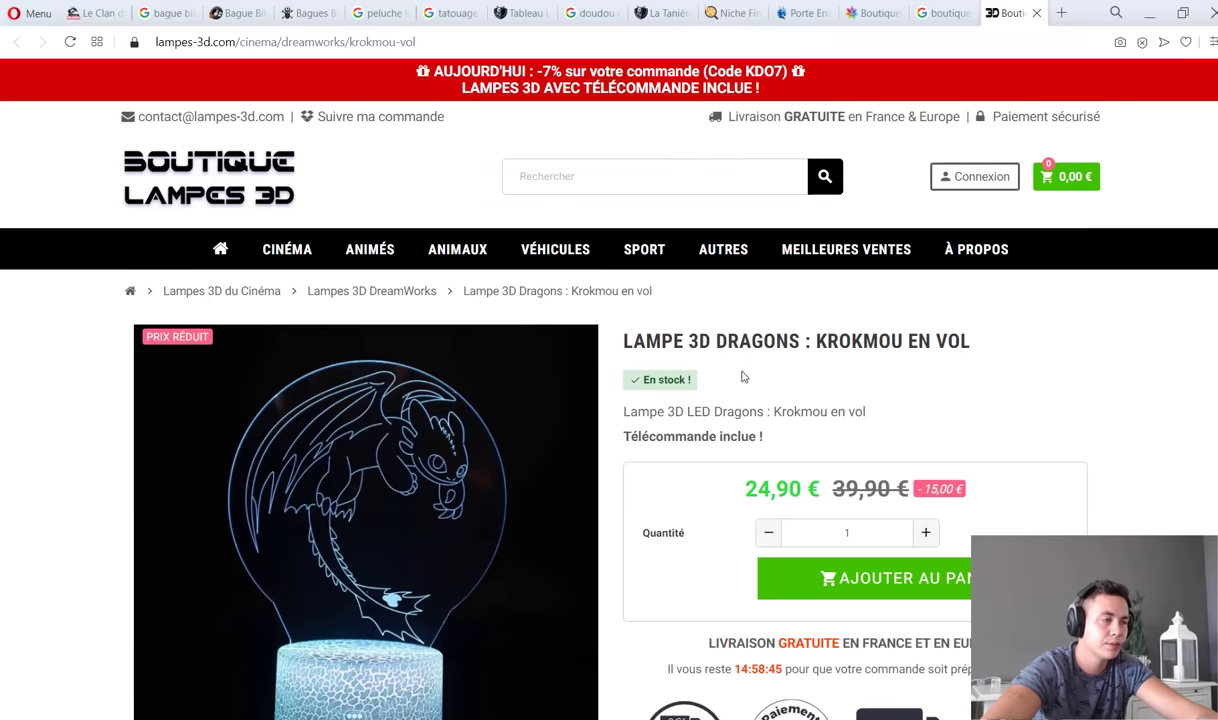
pyautogui.scroll(-3, 742, 377)
pyautogui.scroll(3, 742, 377)
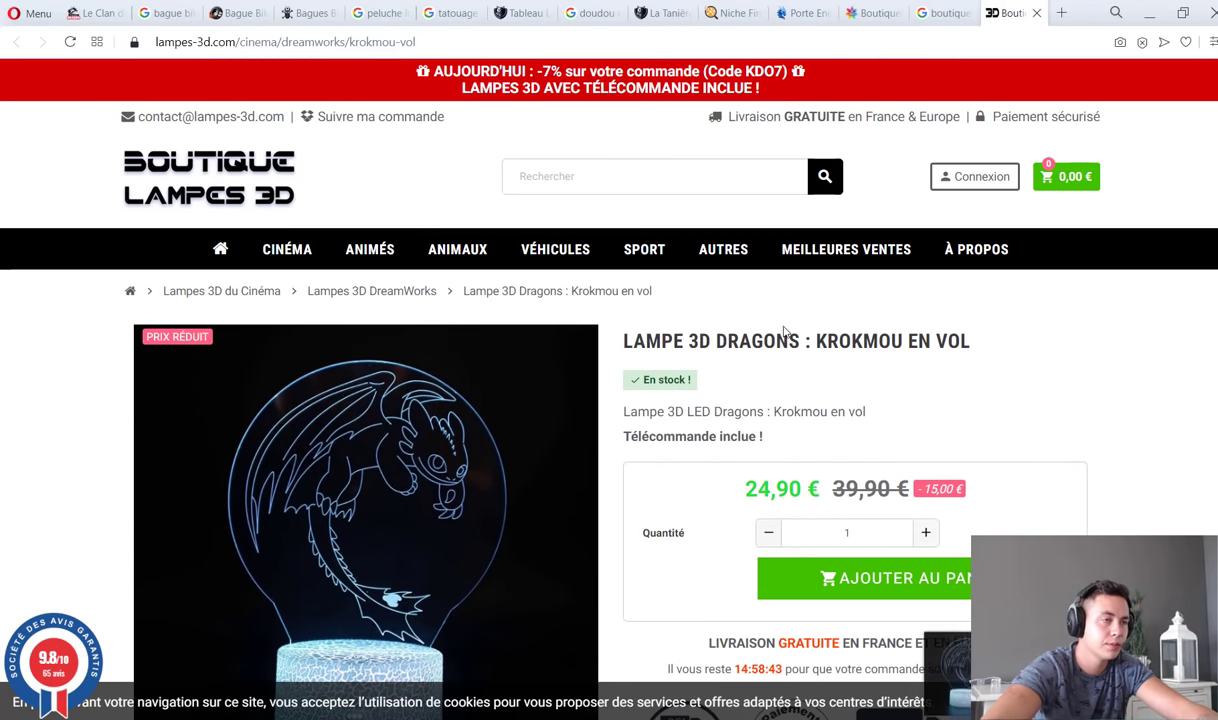
# Add "lampe krokmou" on a new line of the Bloc-notes keyword list.
pyautogui.doubleClick(838, 341)
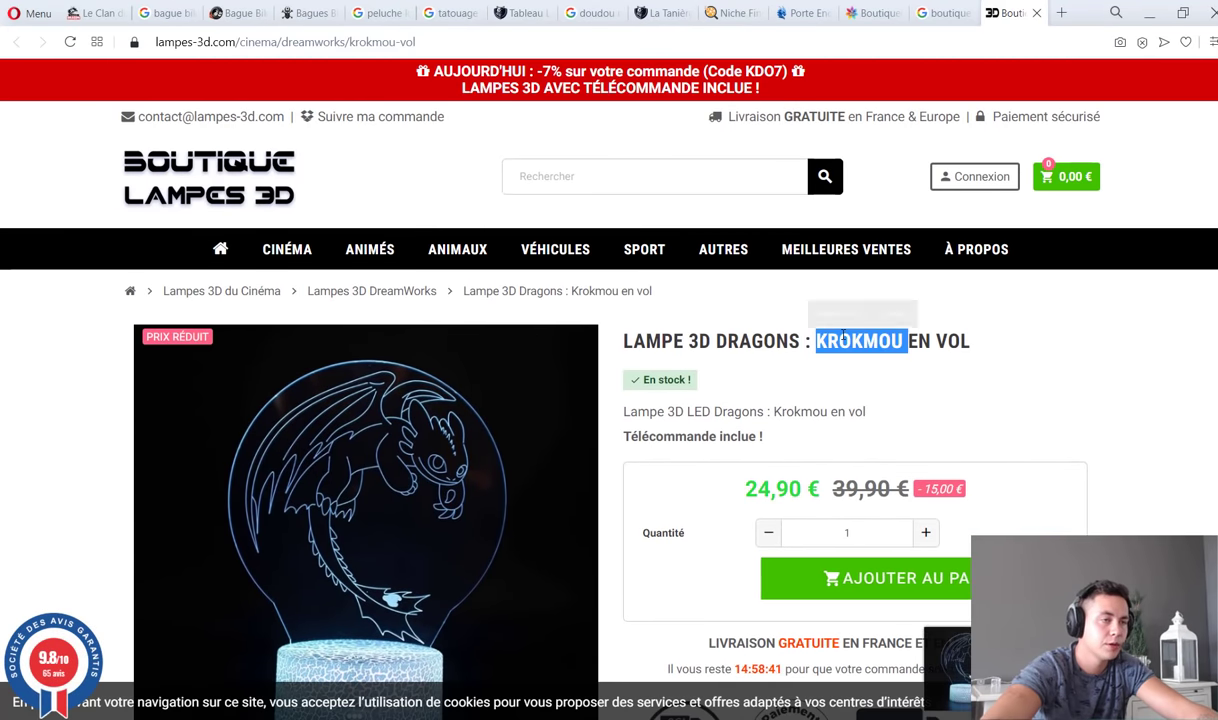
pyautogui.click(1163, 416)
pyautogui.press('Return')
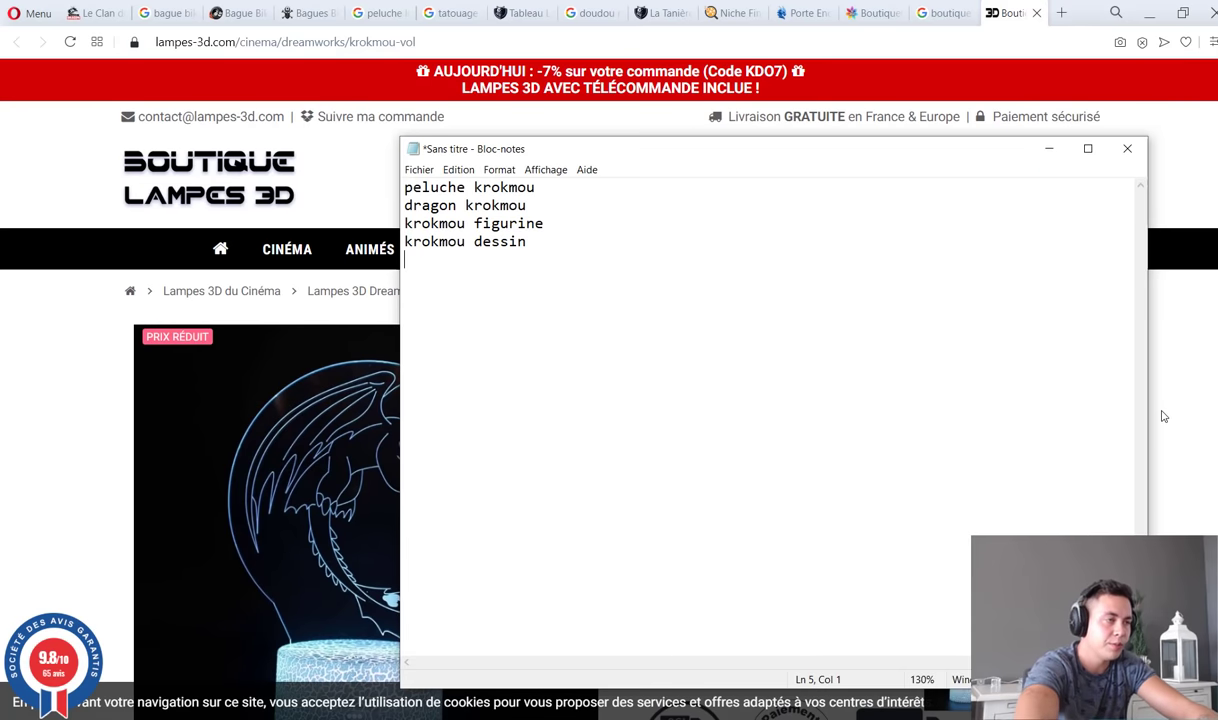
pyautogui.write('lampe krokmou')
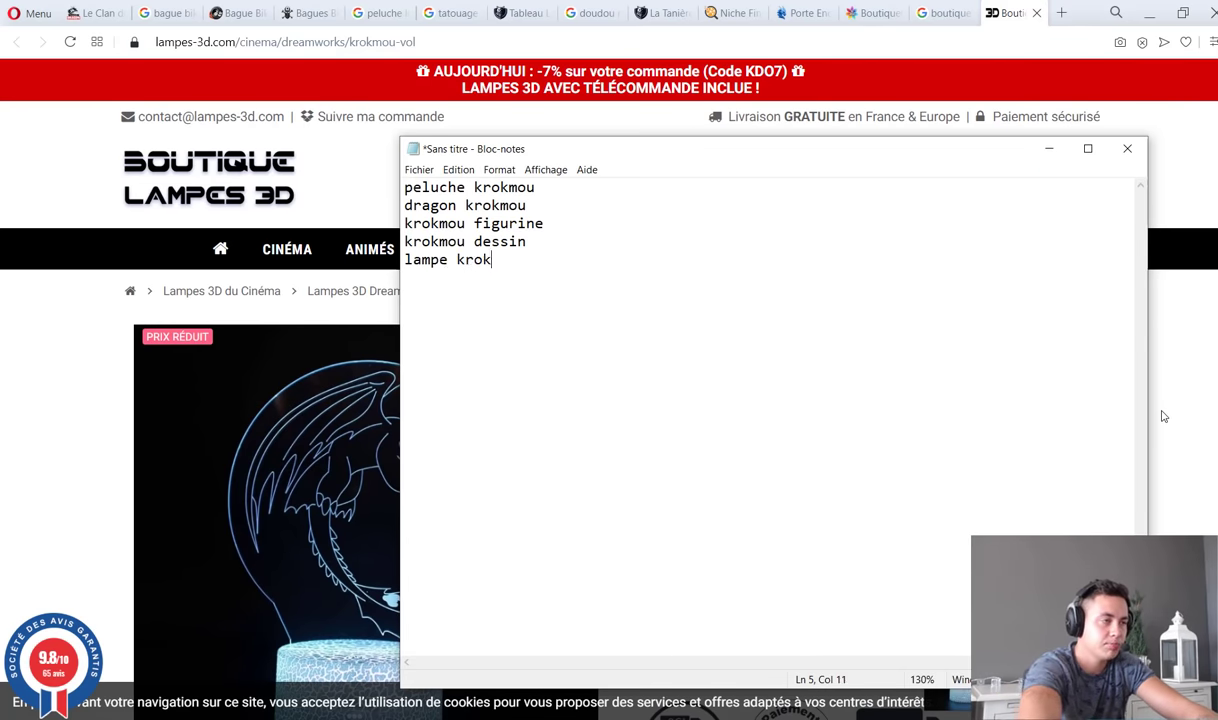
# Start a new line under "lampe krokmou" in the keyword list and close the lampes-3d.com product page.
pyautogui.press('Return')
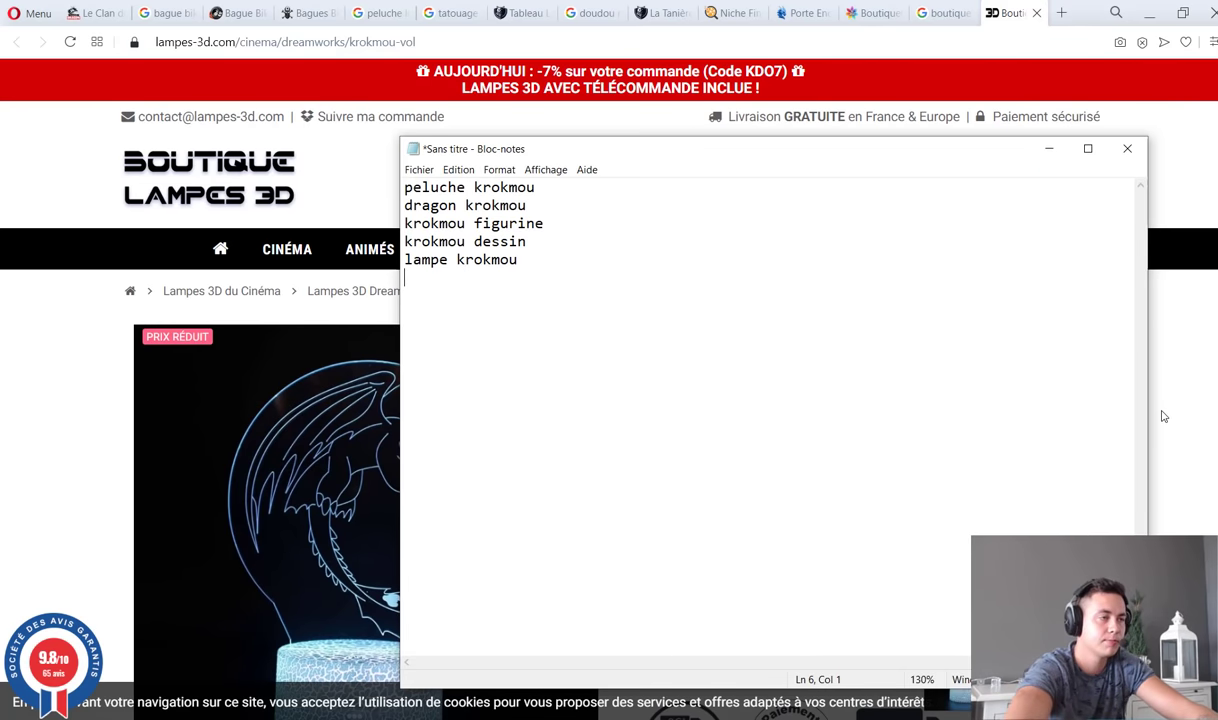
pyautogui.click(195, 488)
pyautogui.hotkey('ctrl', 'w')
# Review the remaining "boutique krokmou" results and open the second page of results.
pyautogui.scroll(-3, 455, 352)
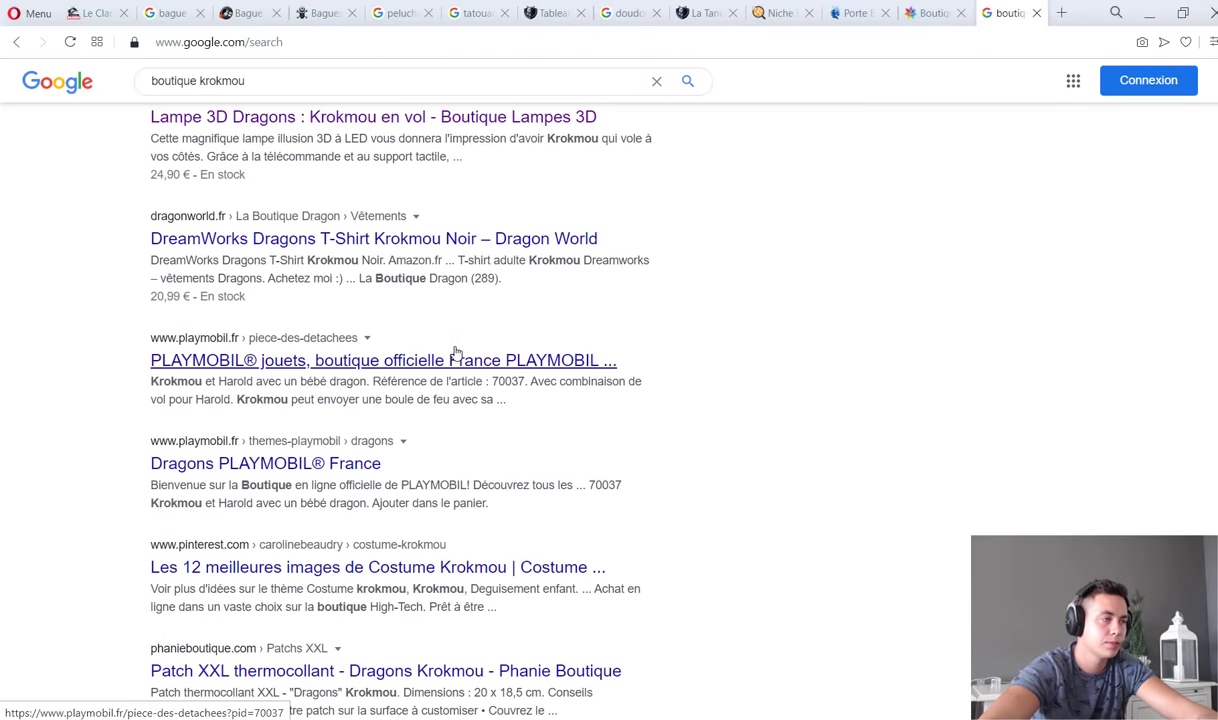
pyautogui.scroll(-3, 340, 268)
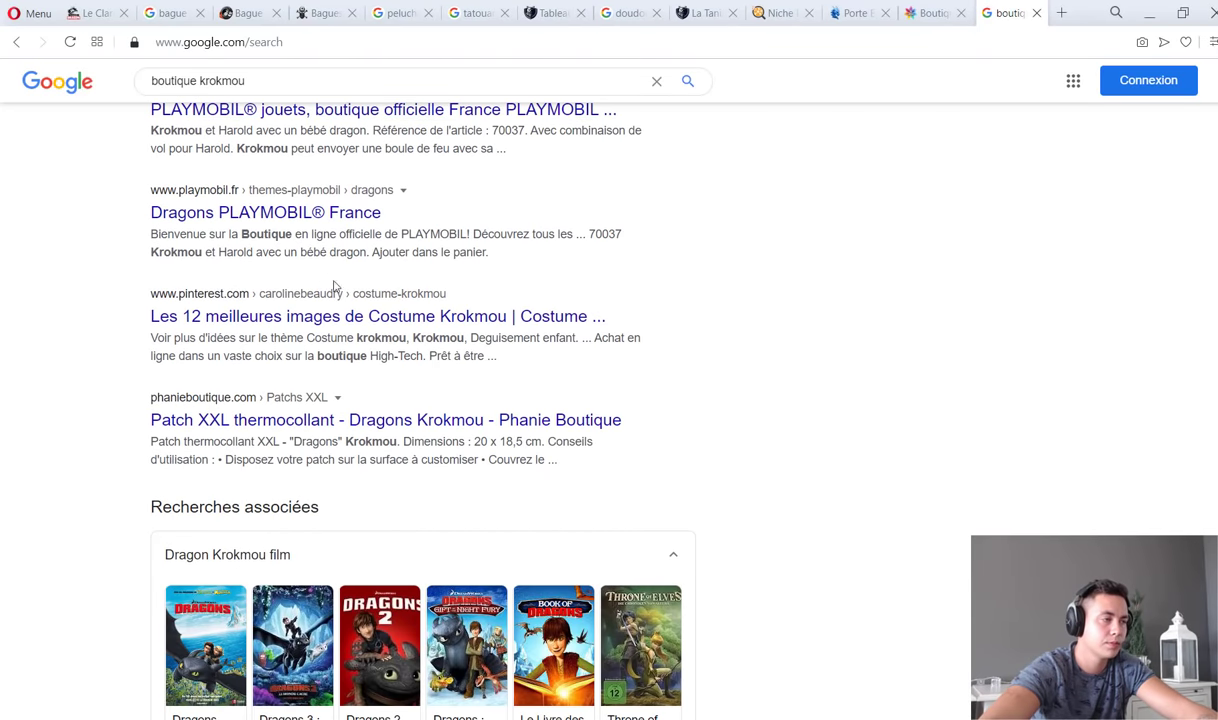
pyautogui.scroll(-5, 335, 287)
pyautogui.click(522, 598)
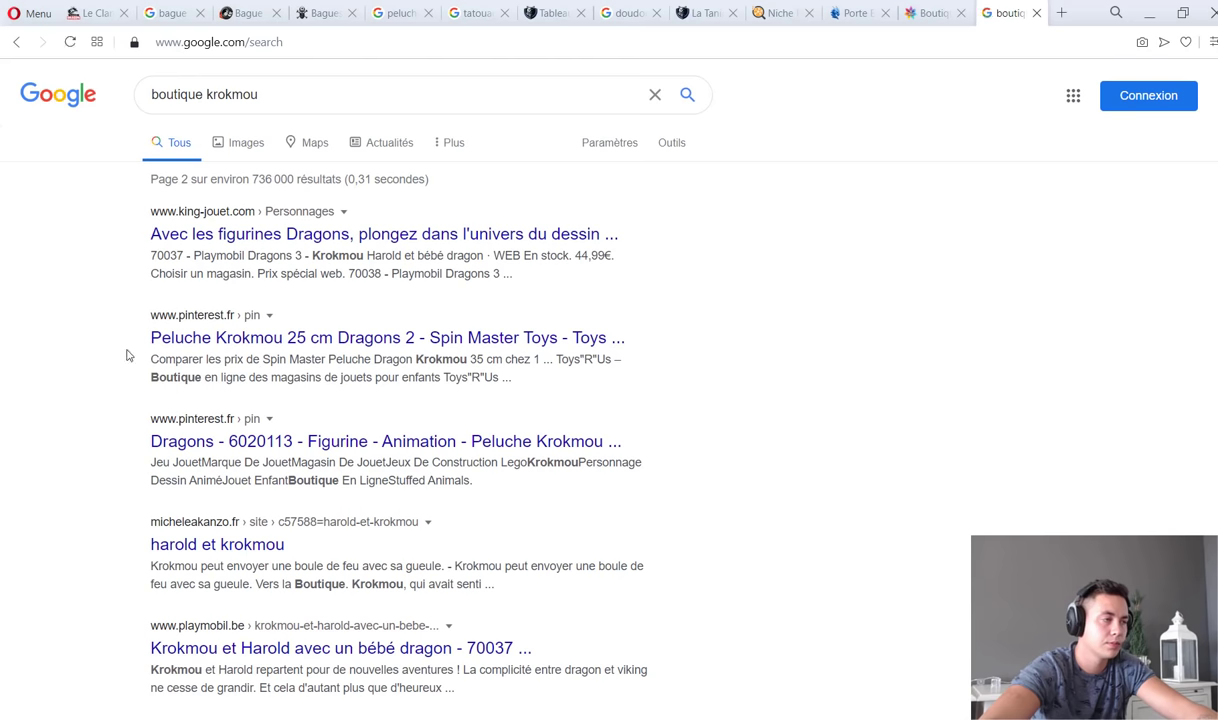
# Check the micheleakanzo.fr "harold et krokmou" result in a new tab and close that page.
pyautogui.click(237, 544)
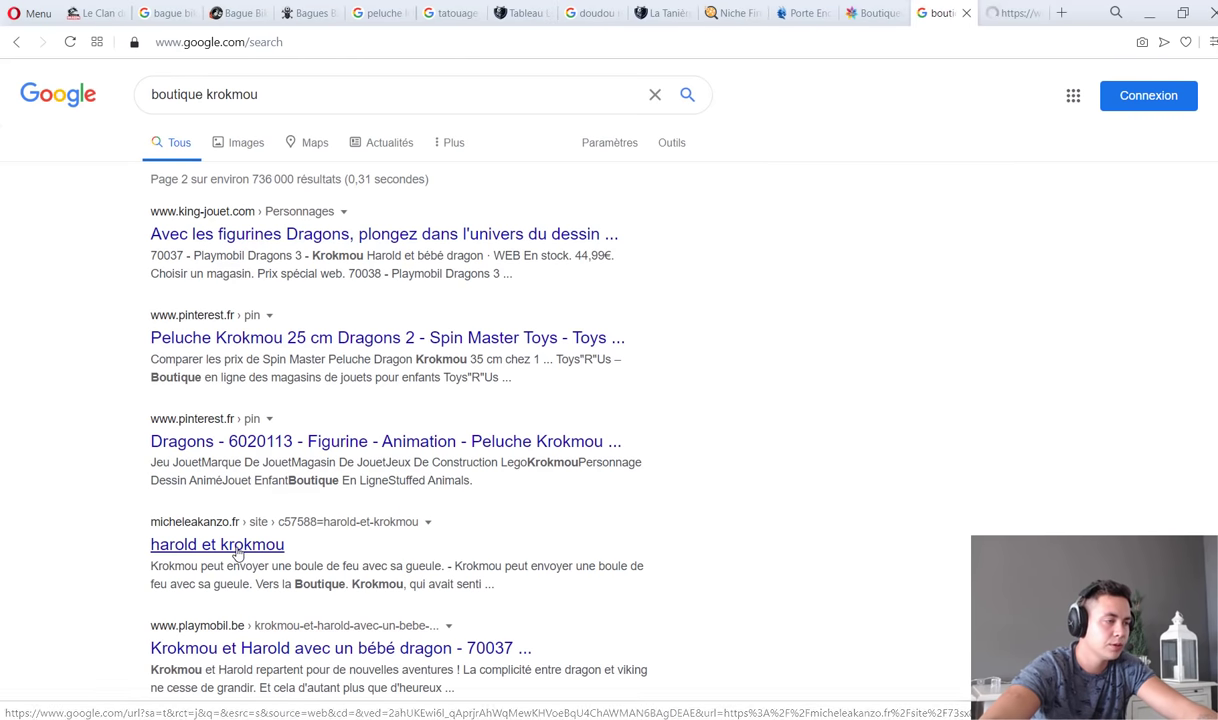
pyautogui.click(735, 13)
pyautogui.click(998, 13)
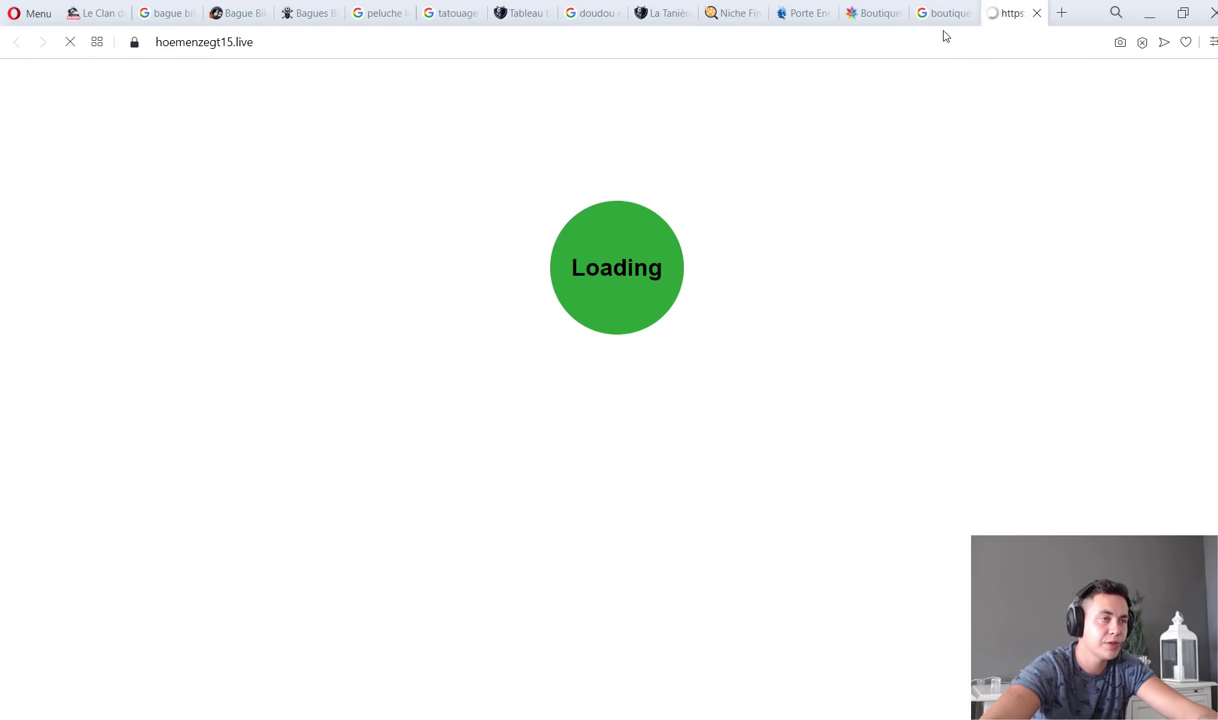
pyautogui.click(937, 14)
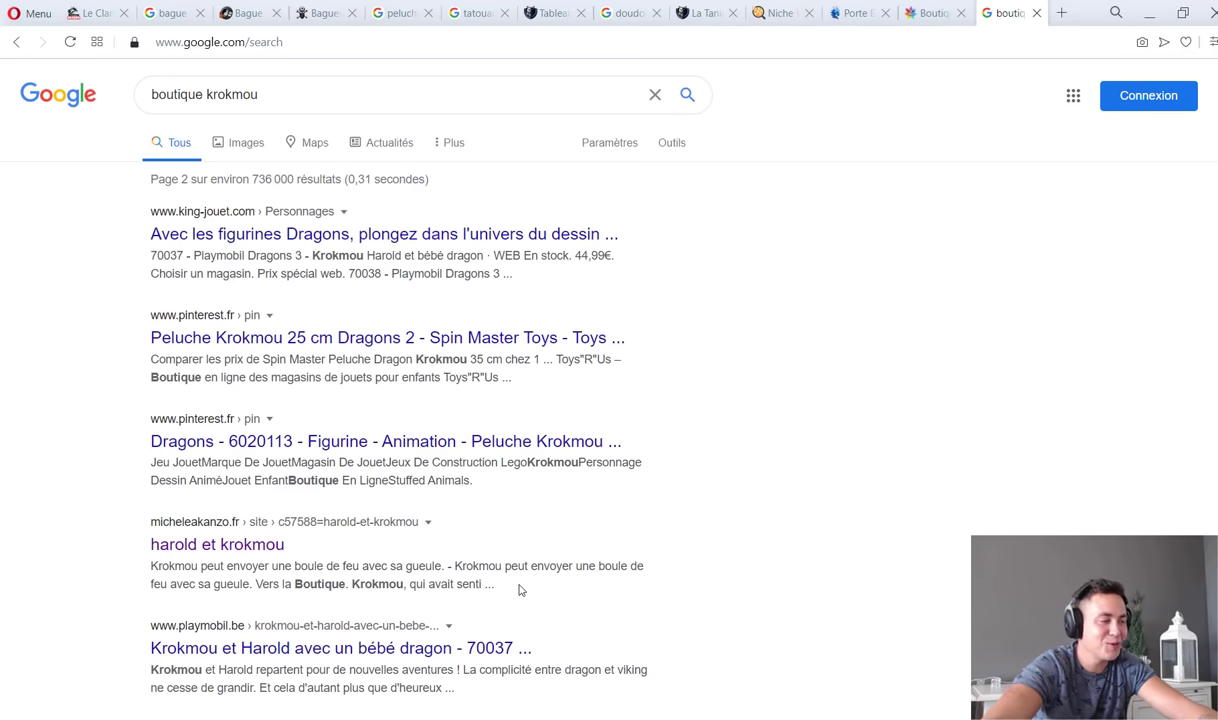
# Review the second page's shops and related searches, and go back to the first page to examine the Amazon clothing result.
pyautogui.scroll(-3, 395, 533)
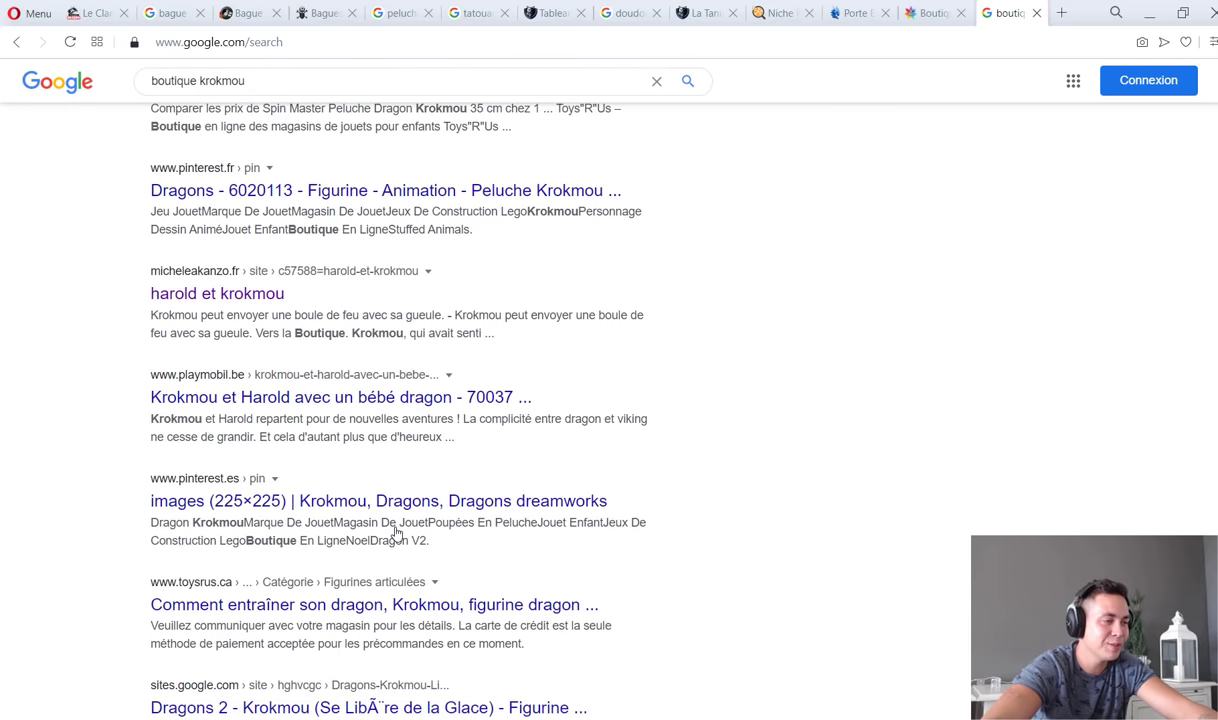
pyautogui.scroll(-3, 531, 545)
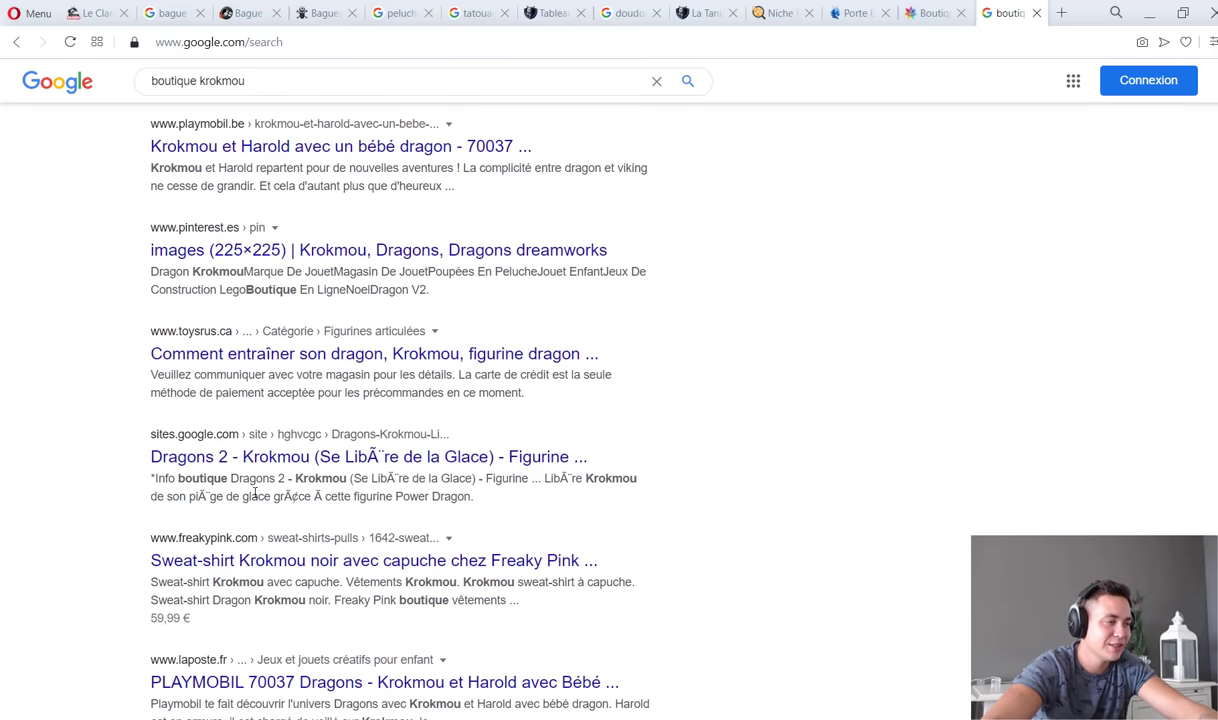
pyautogui.scroll(-4, 146, 494)
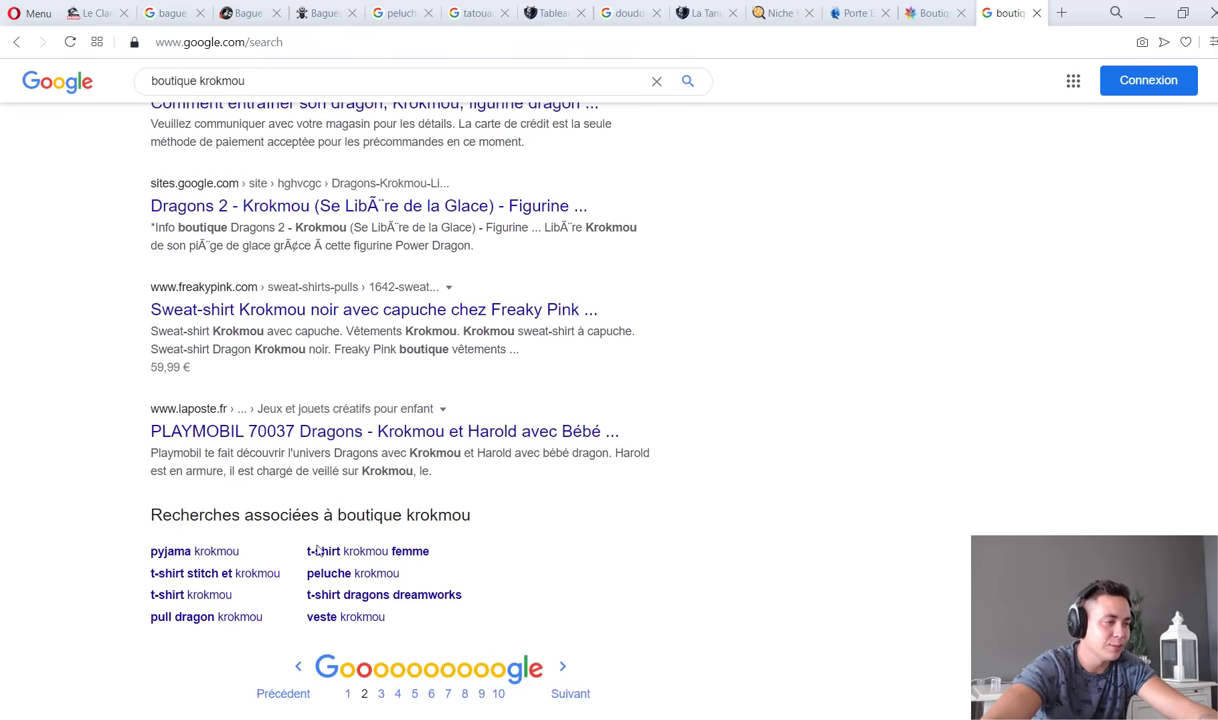
pyautogui.click(345, 685)
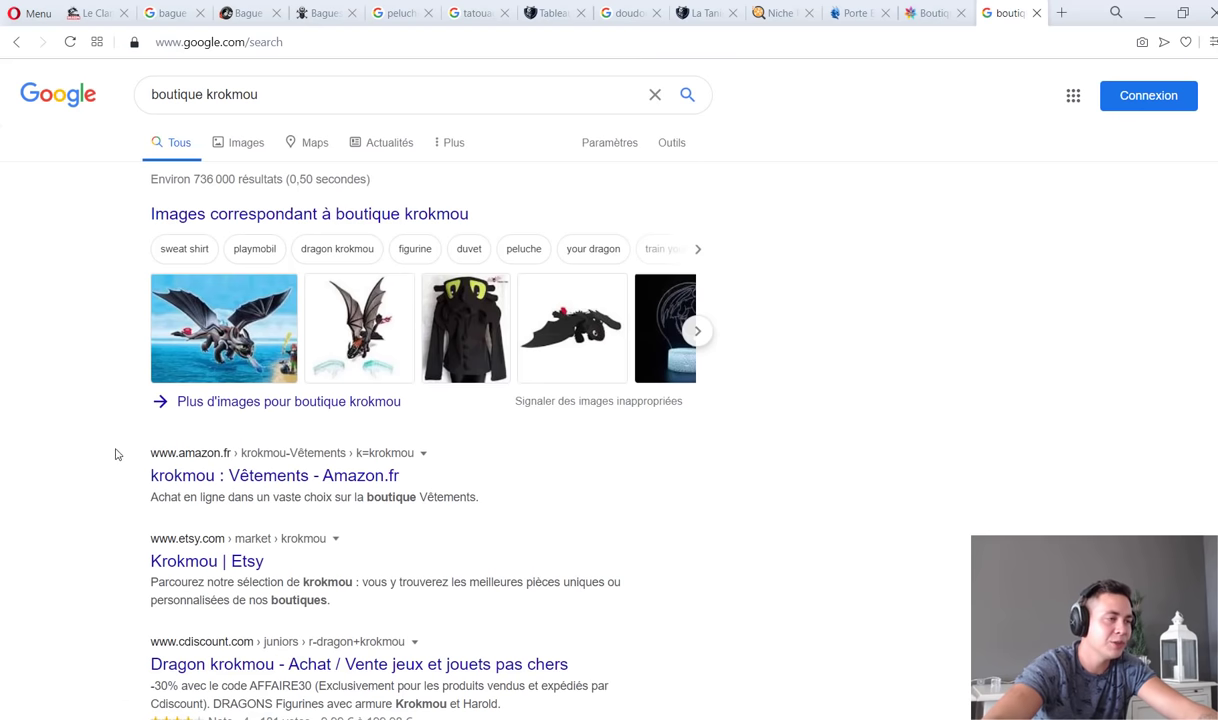
pyautogui.moveTo(114, 456); pyautogui.dragTo(357, 477)
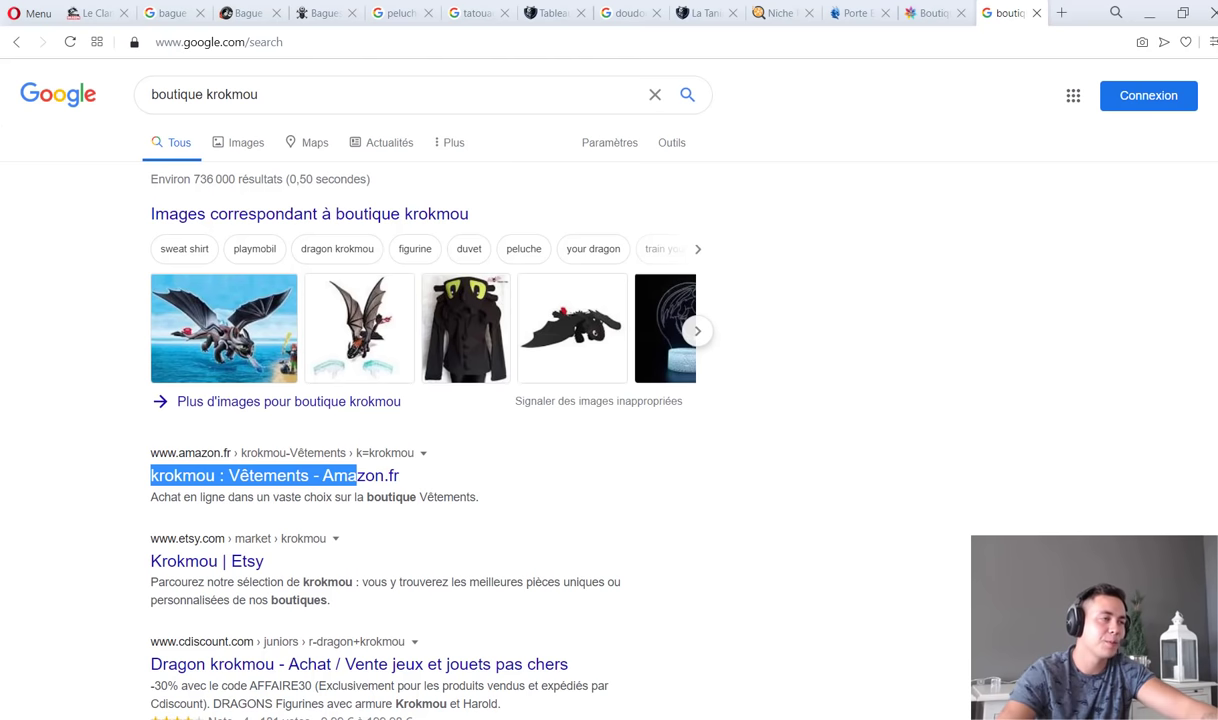
pyautogui.click(887, 194)
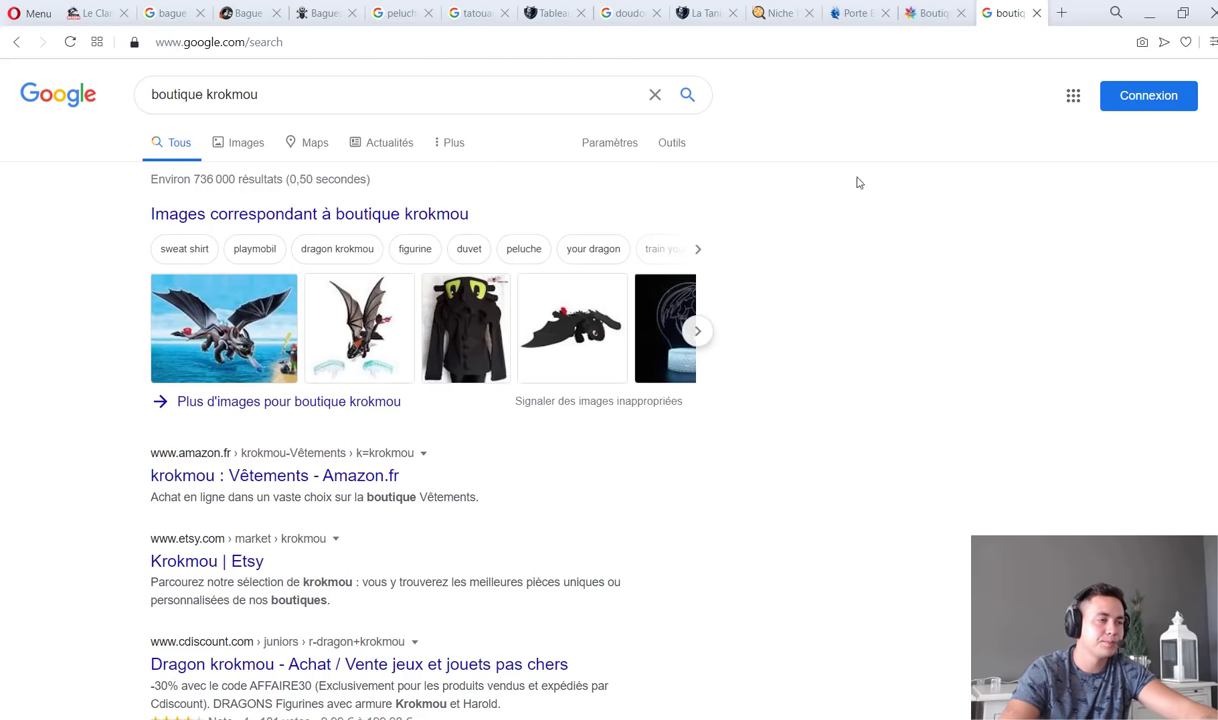
# Search Google for krokmou "china" and look through the results.
pyautogui.click(418, 96)
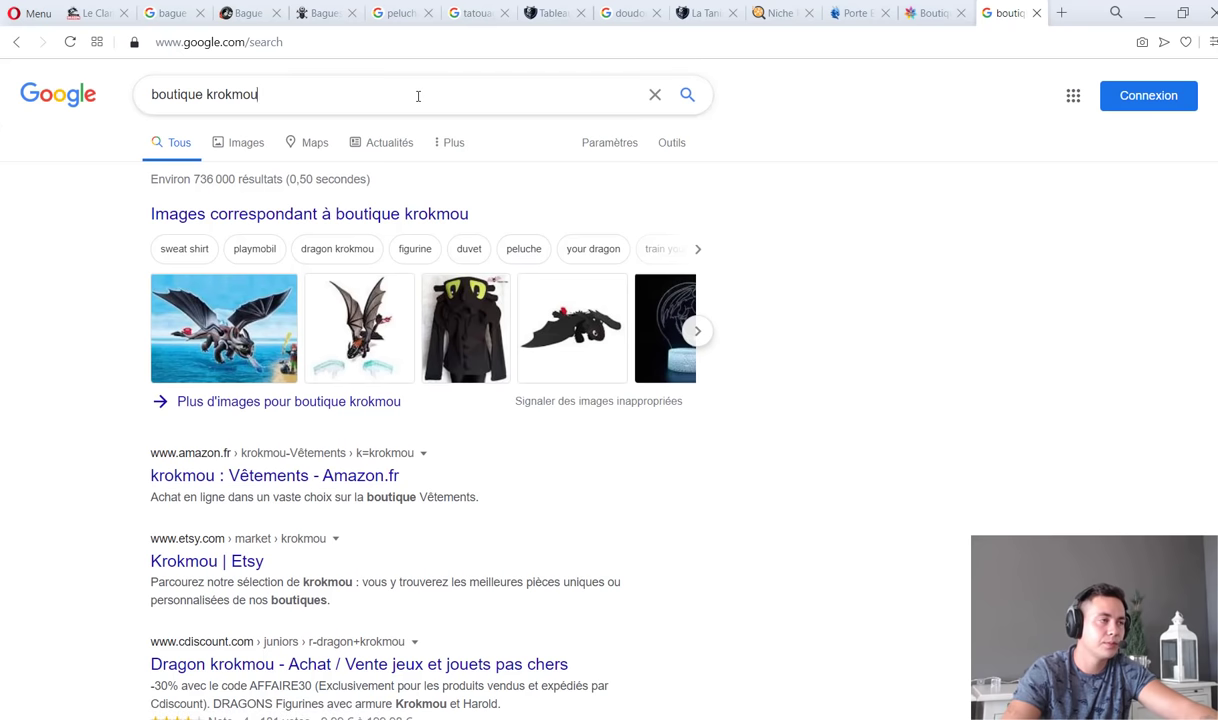
pyautogui.doubleClick(418, 96)
pyautogui.write('krokm')
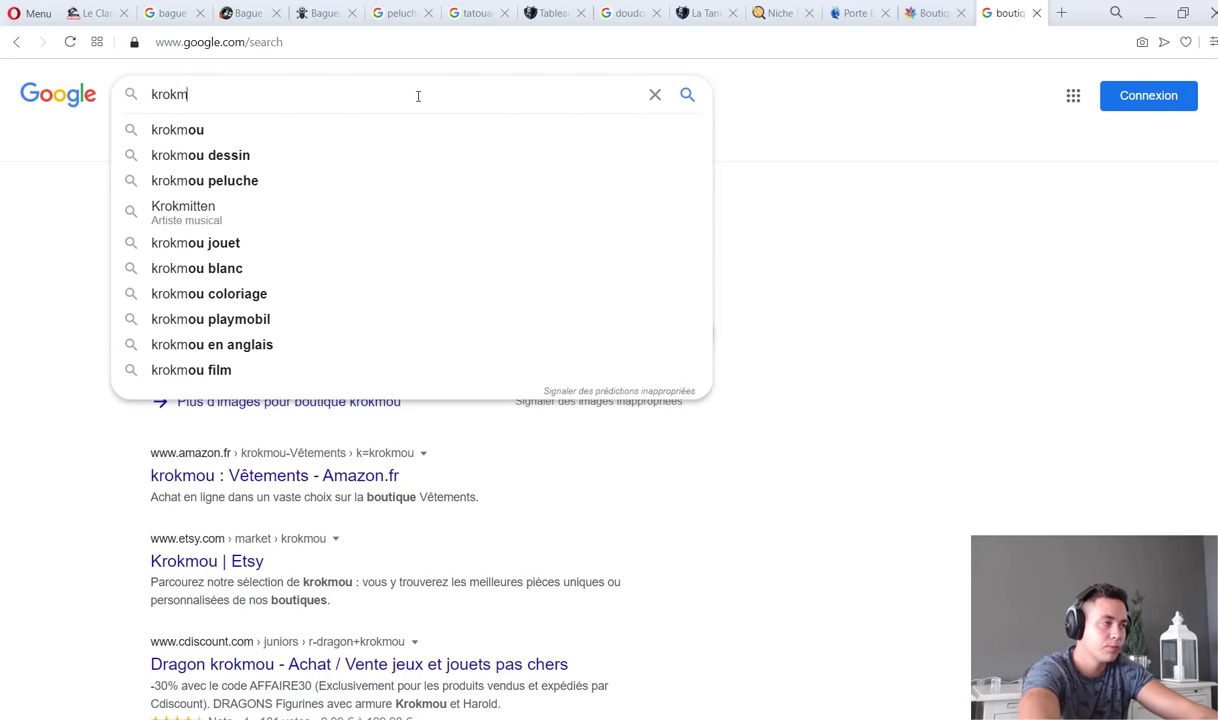
pyautogui.write('ou "china"')
pyautogui.press('Return')
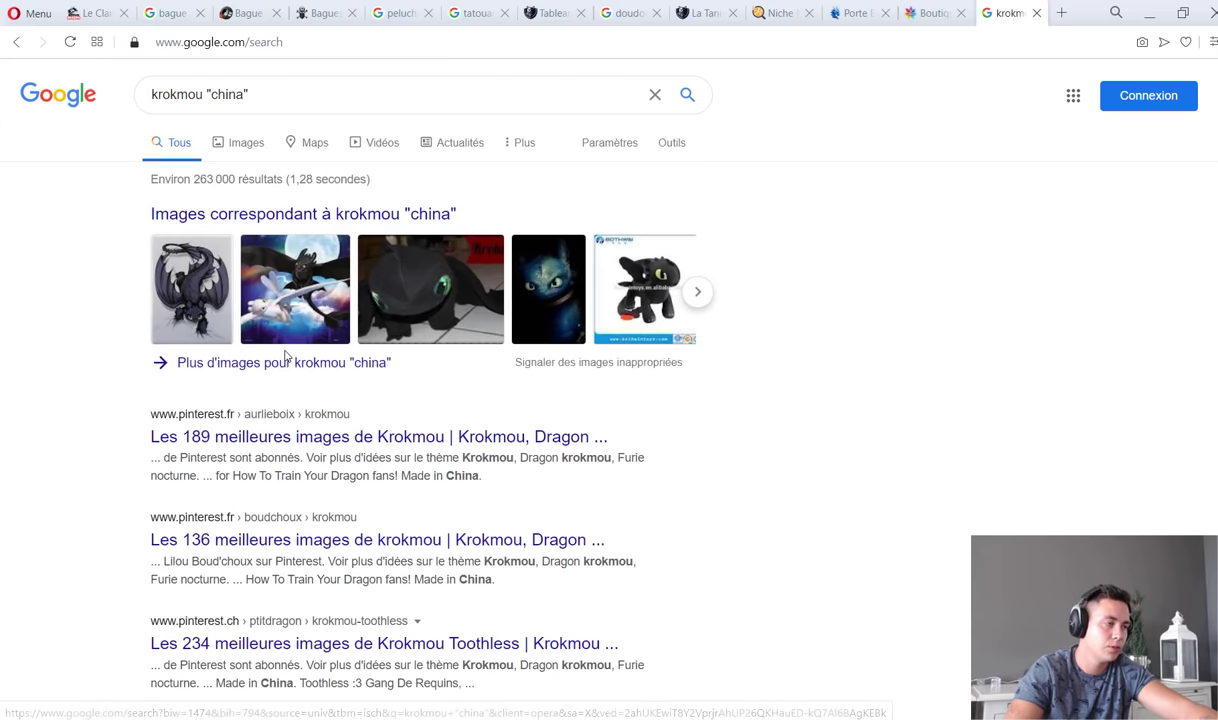
pyautogui.scroll(-5, 280, 354)
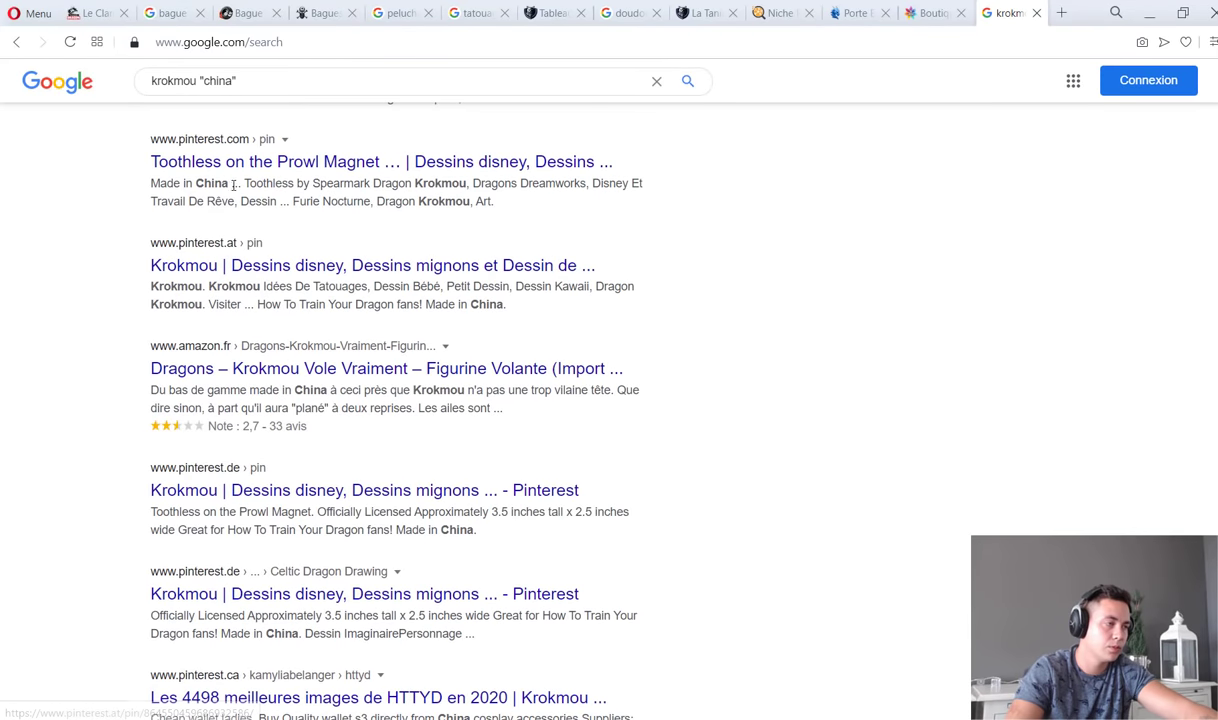
# Change the Google search to "krokmou aliexpress".
pyautogui.moveTo(199, 80); pyautogui.dragTo(233, 80)
pyautogui.write('aliex')
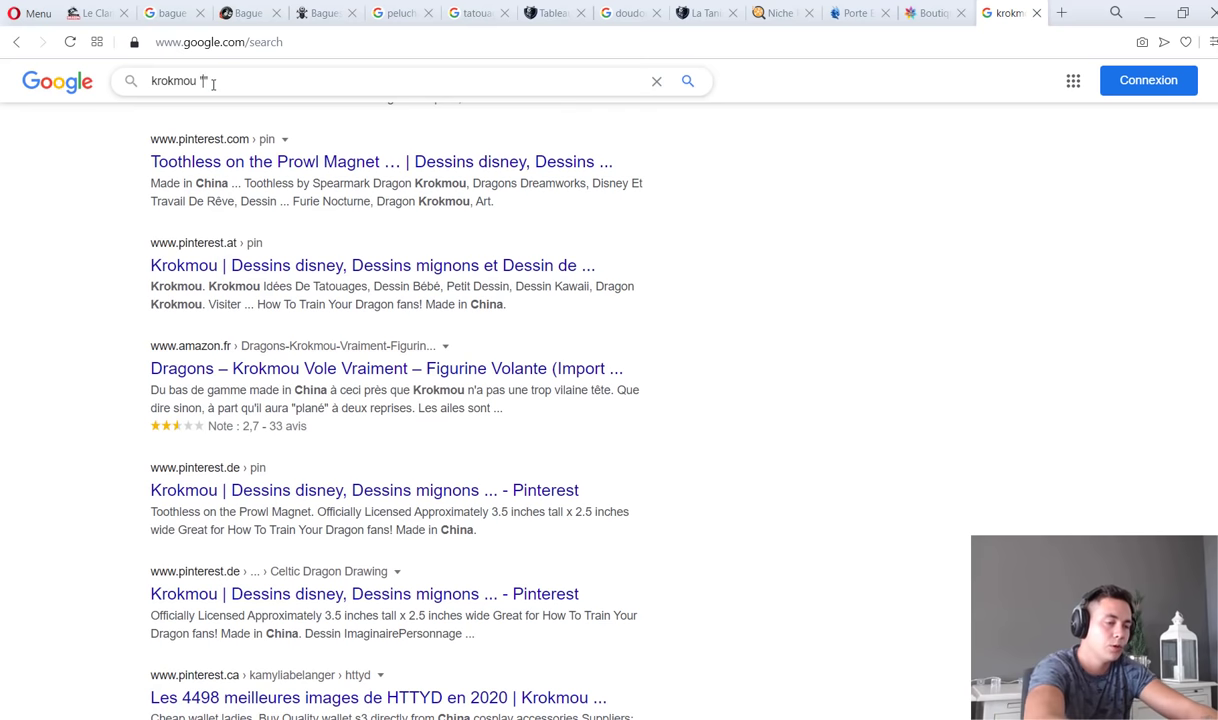
pyautogui.write('press')
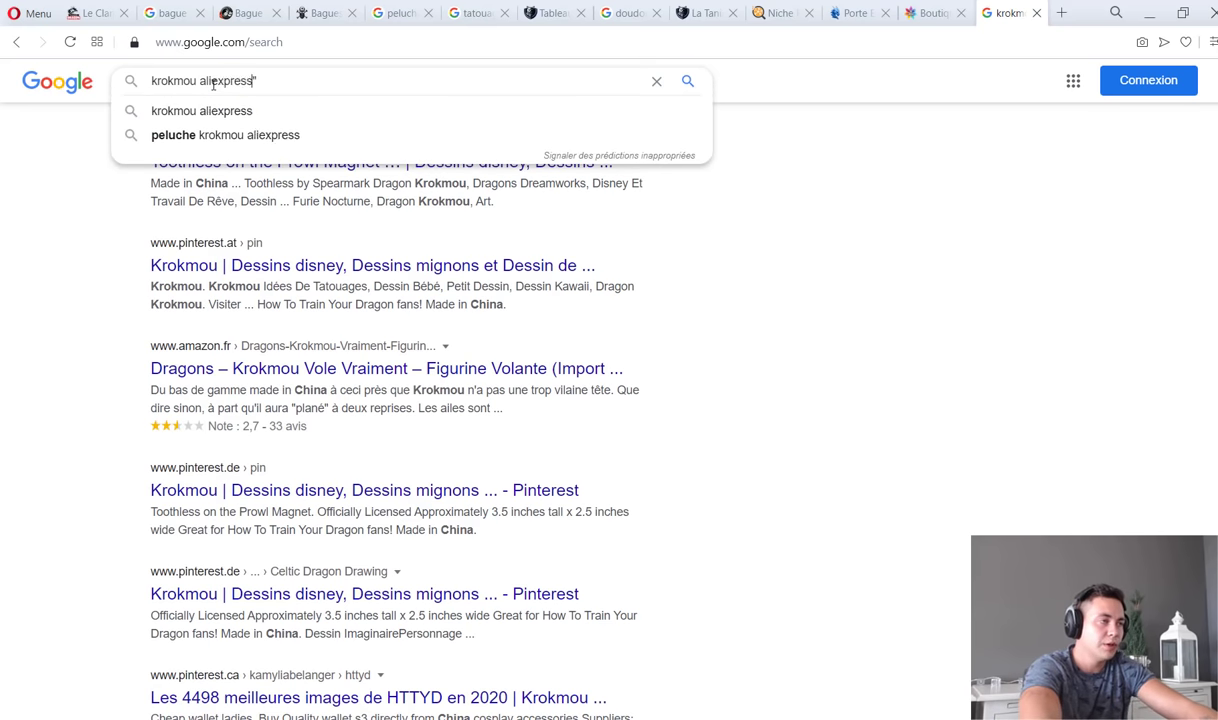
pyautogui.press('Delete')
pyautogui.press('Return')
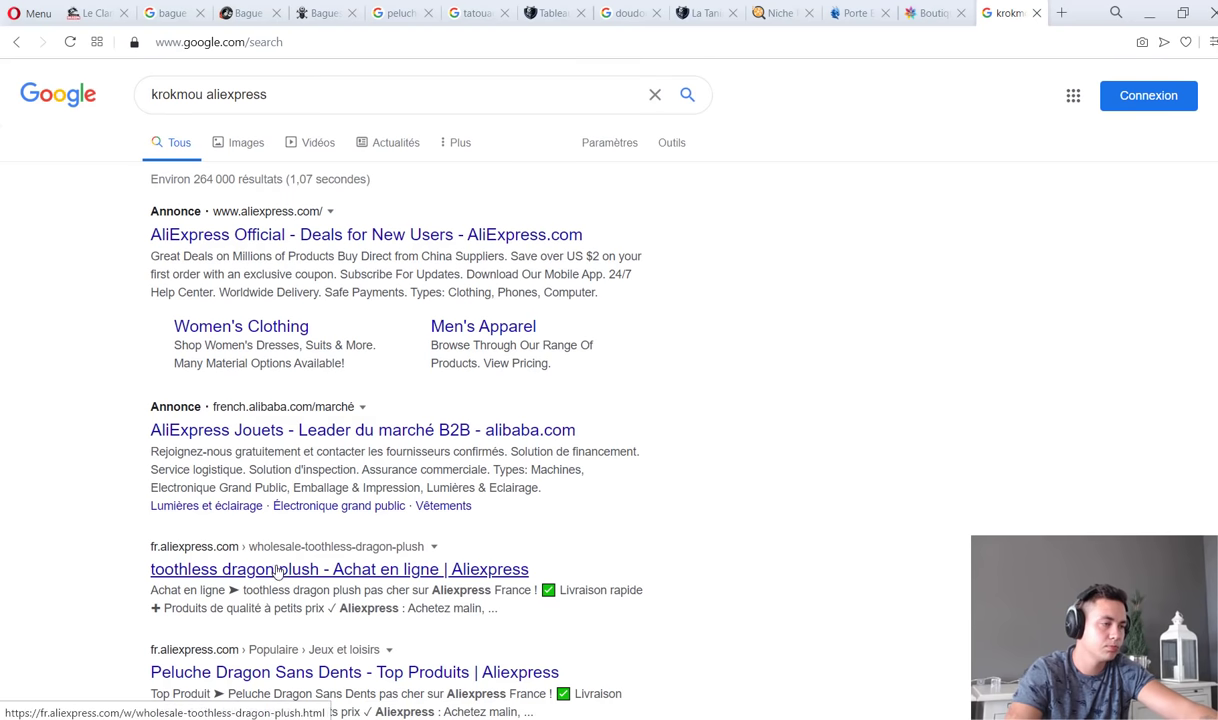
# Open the two AliExpress toothless dragon plush results in new tabs and dismiss the new-user coupon offer.
pyautogui.middleClick(240, 569)
pyautogui.middleClick(322, 672)
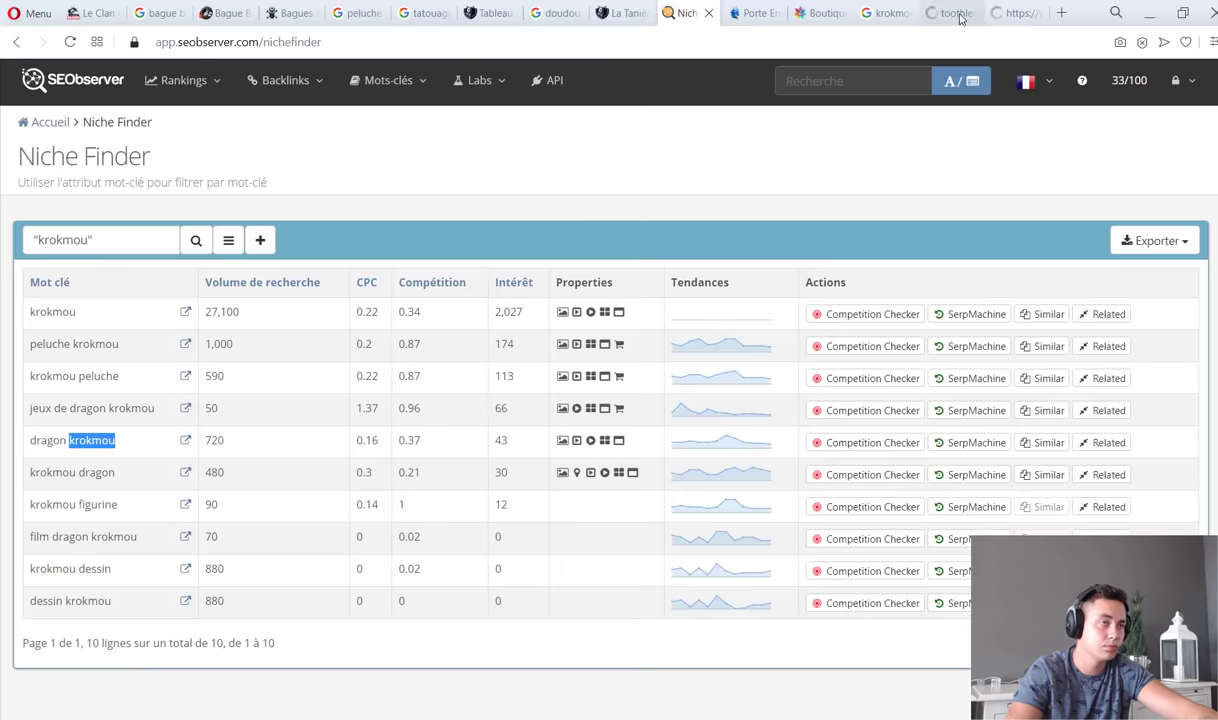
pyautogui.click(950, 13)
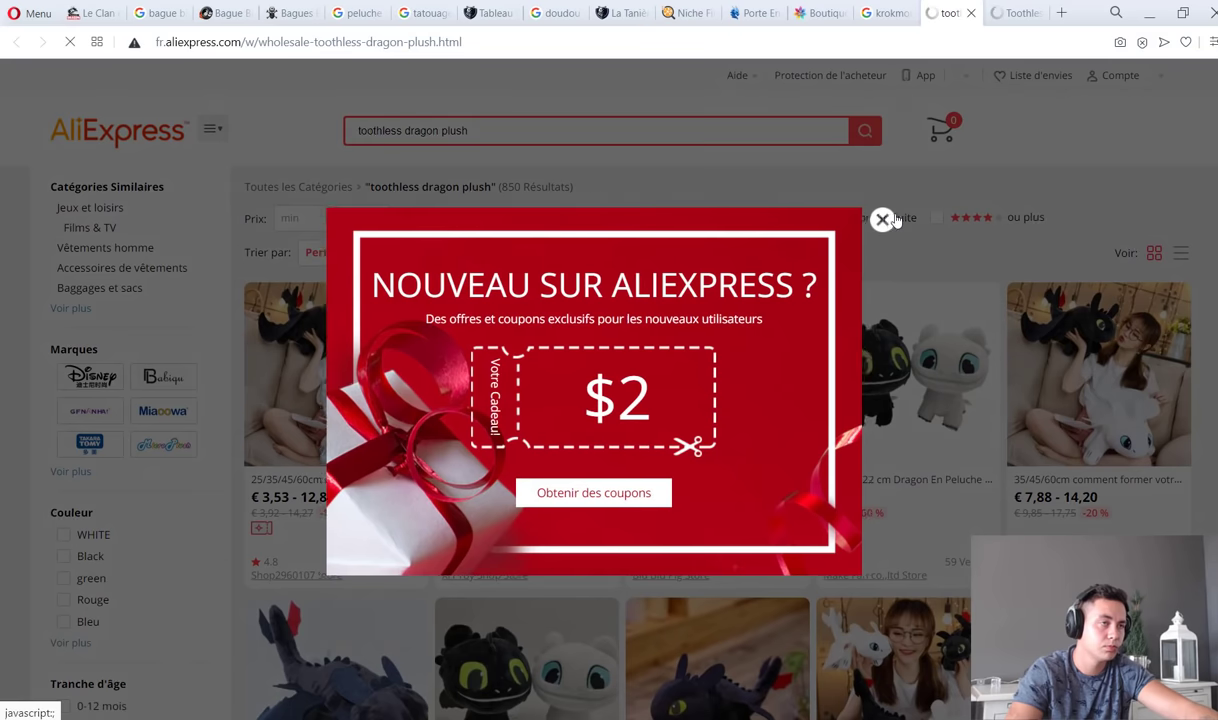
pyautogui.click(882, 218)
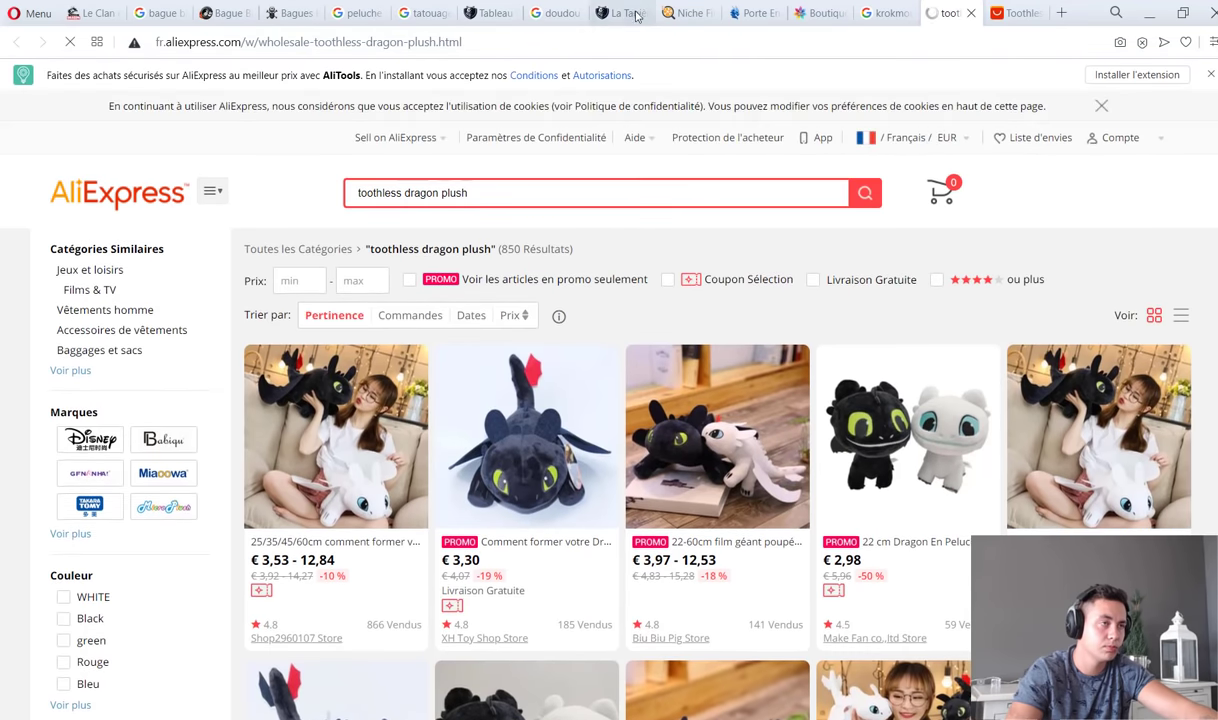
# Replace the "doudou renard" Google search with "krokmou" and show its image results.
pyautogui.click(620, 13)
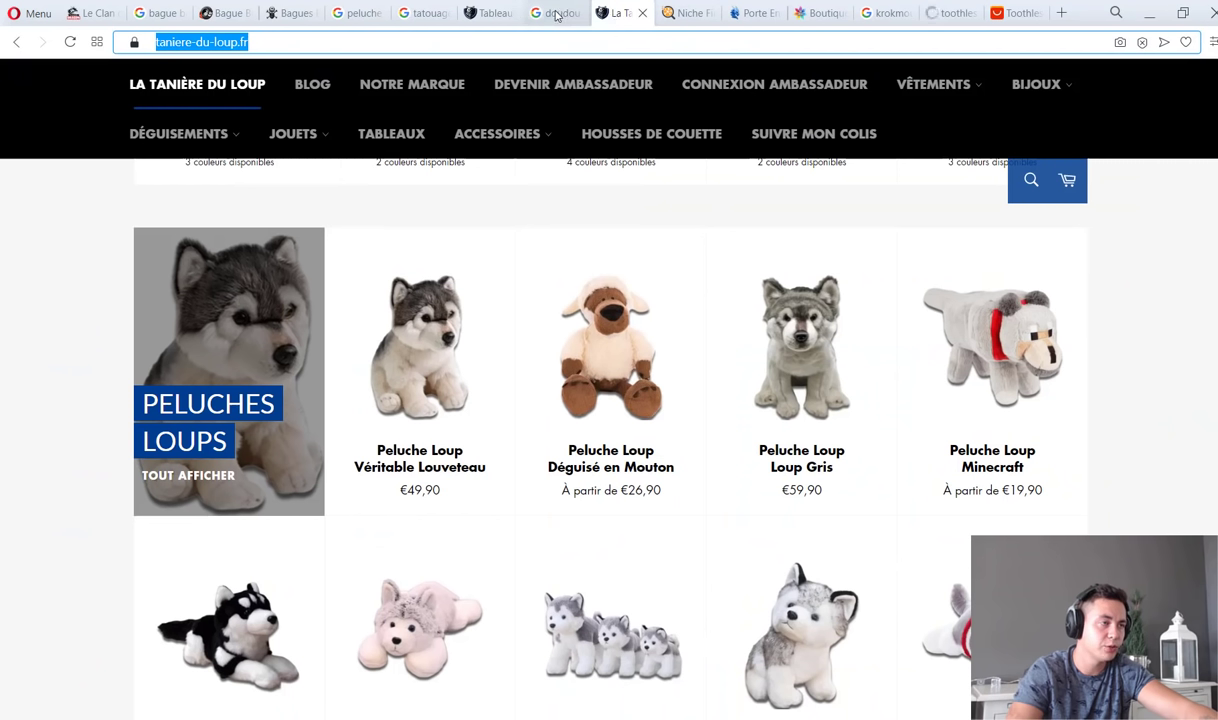
pyautogui.click(540, 13)
pyautogui.click(497, 13)
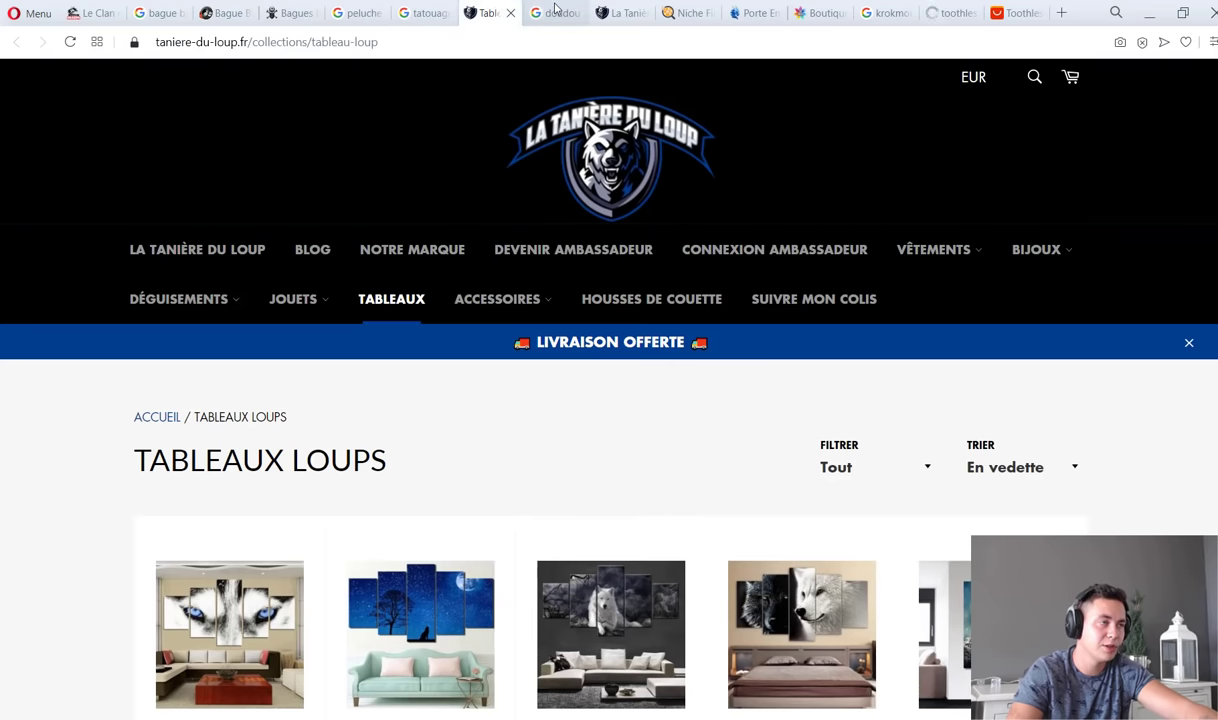
pyautogui.click(552, 13)
pyautogui.click(394, 88)
pyautogui.hotkey('ctrl', 'a')
pyautogui.write('krokmou')
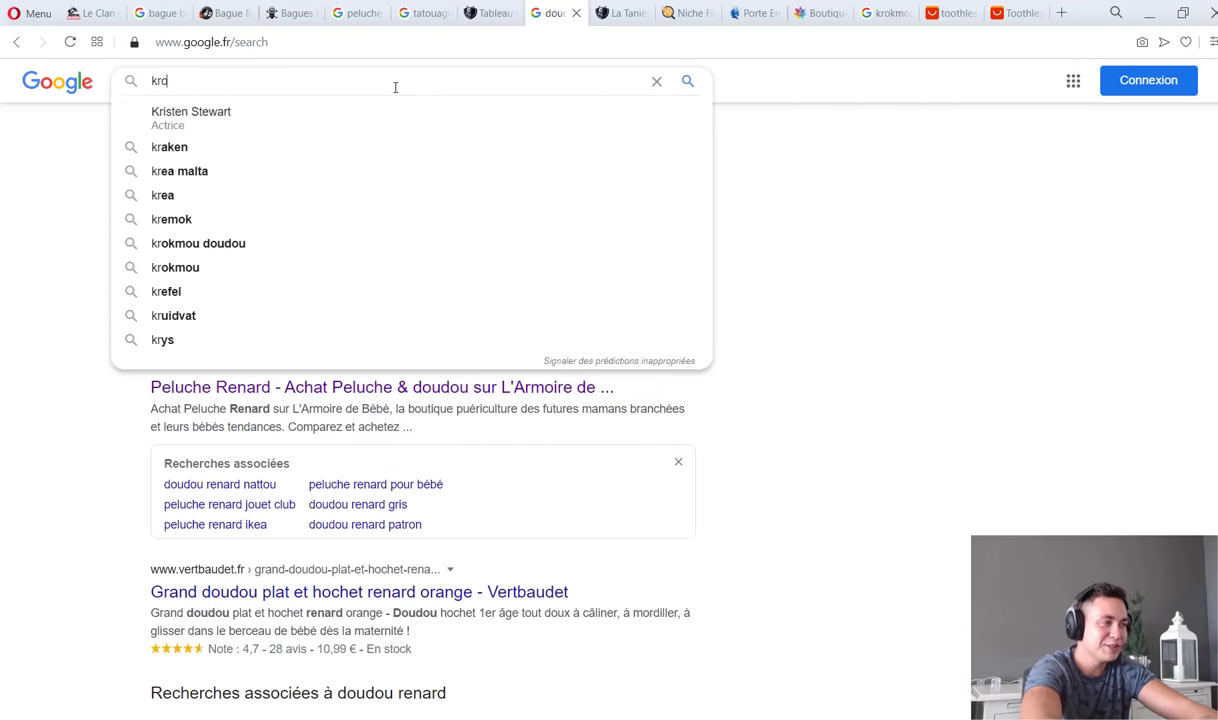
pyautogui.press('Return')
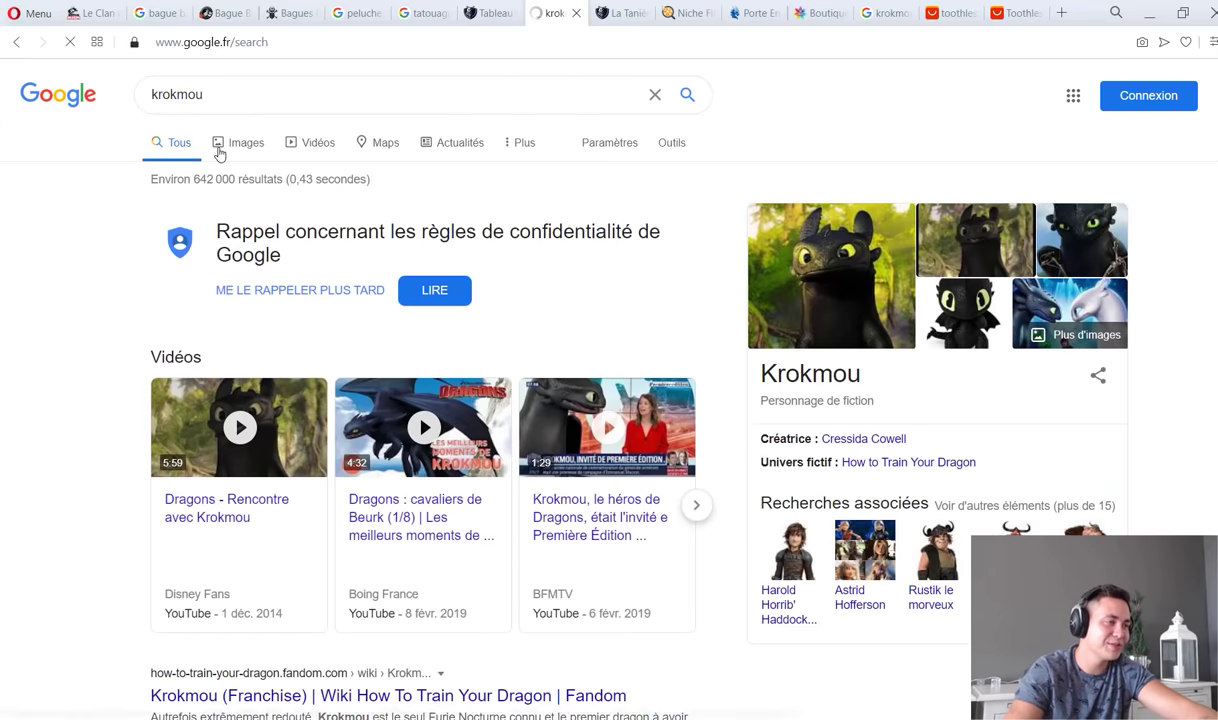
pyautogui.click(234, 145)
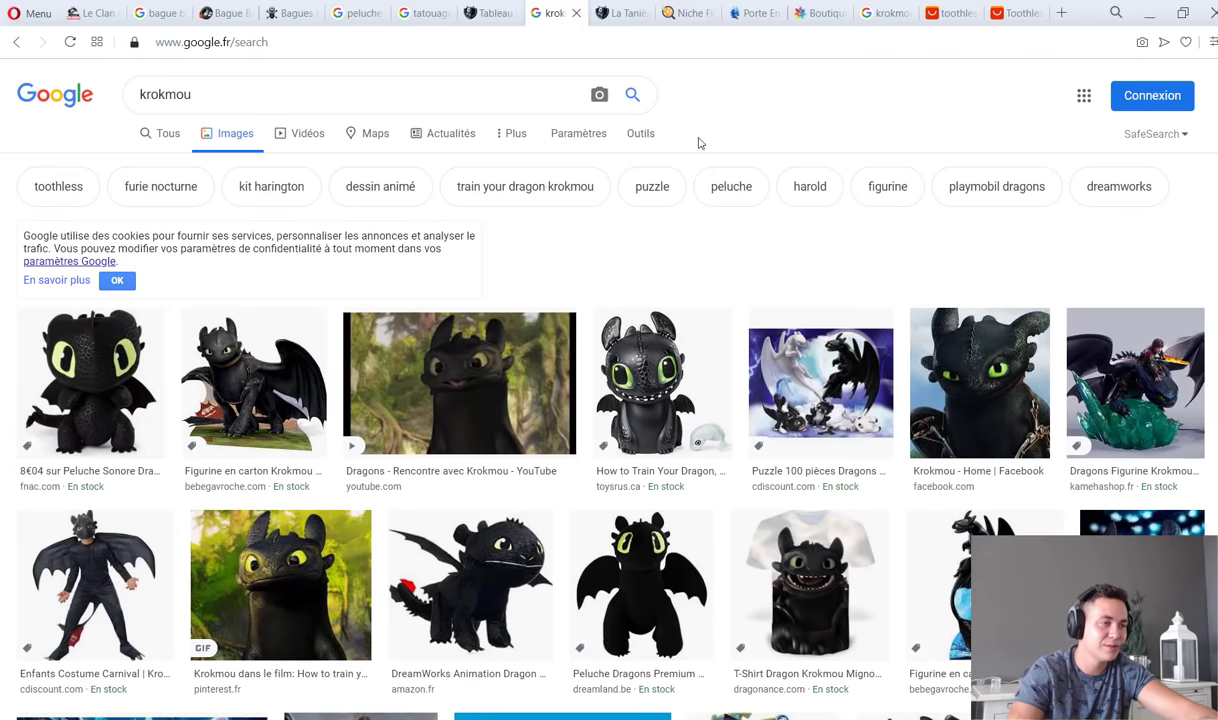
# Move the AliExpress "toothless dragon plush" tab beside the krokmou image search and open it.
pyautogui.click(1014, 12)
pyautogui.moveTo(1014, 12); pyautogui.dragTo(577, 7)
pyautogui.click(577, 6)
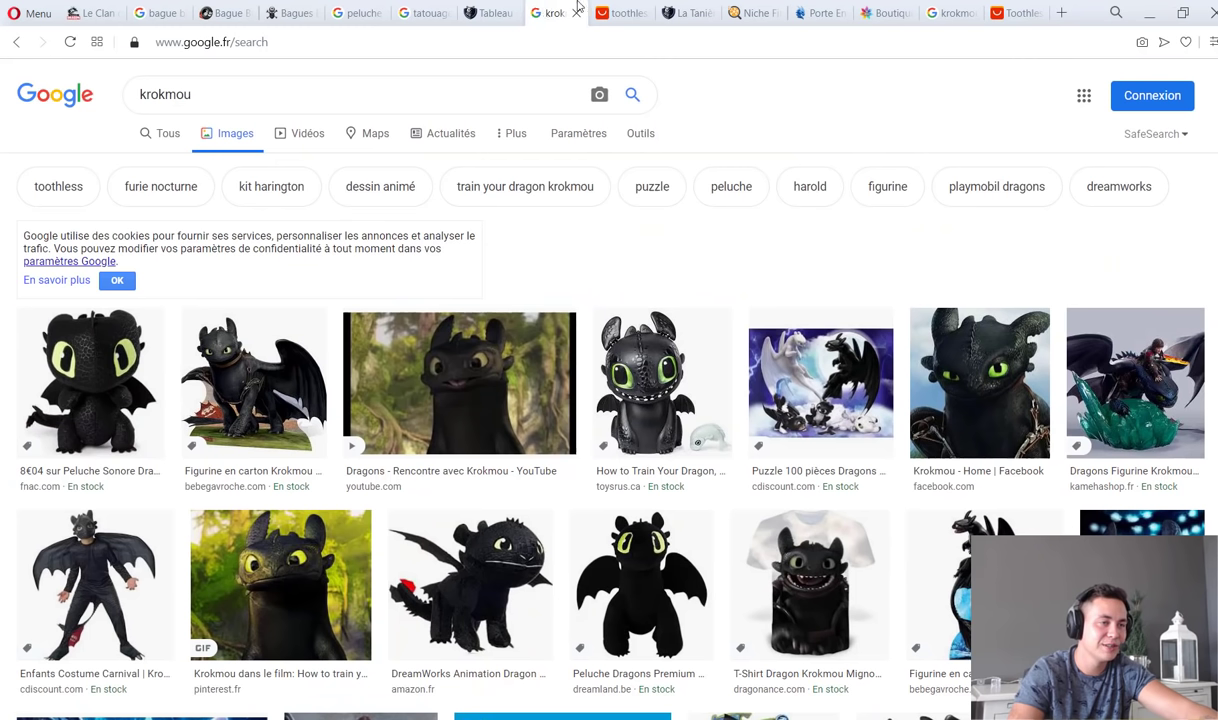
pyautogui.click(601, 8)
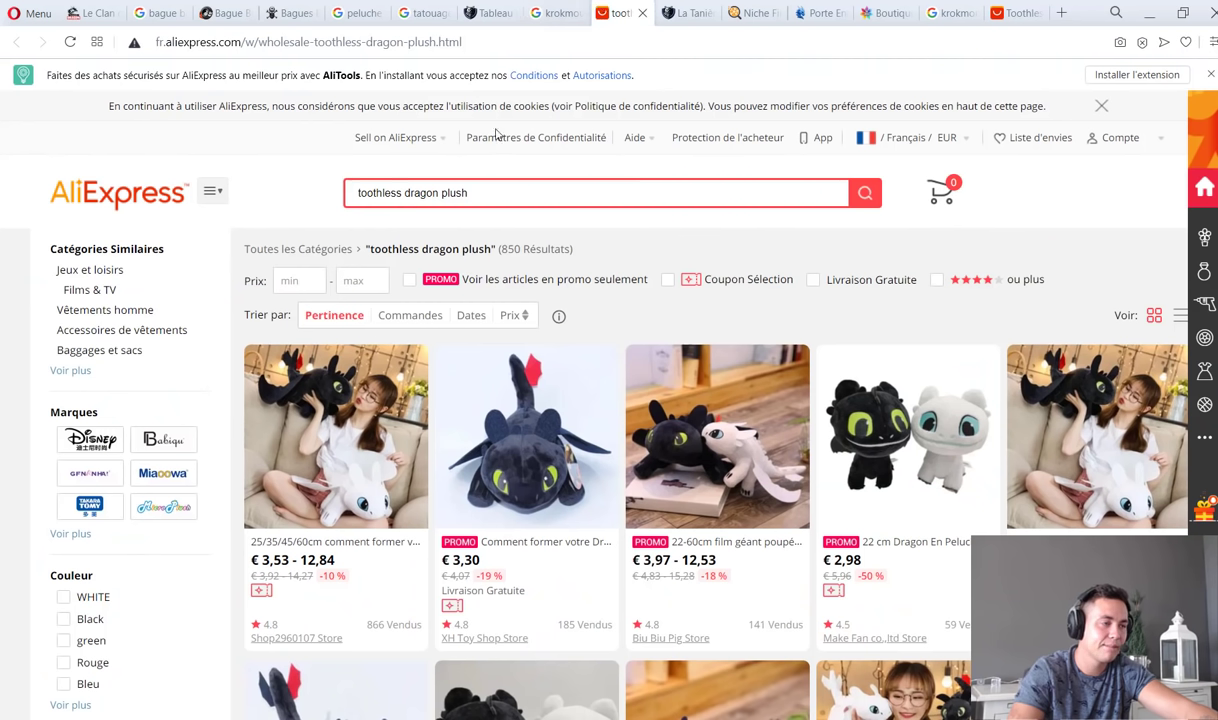
# Search AliExpress for "krokmou", look through the listed products, and close that results page.
pyautogui.write('krokmou')
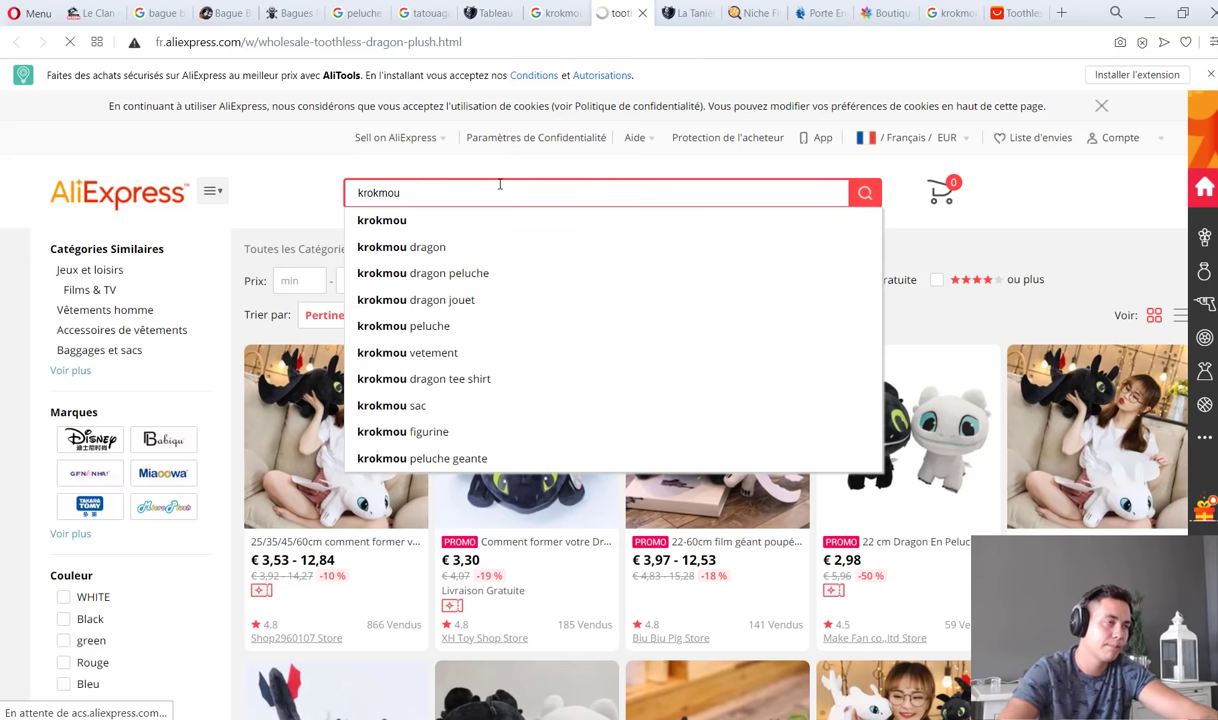
pyautogui.press('Return')
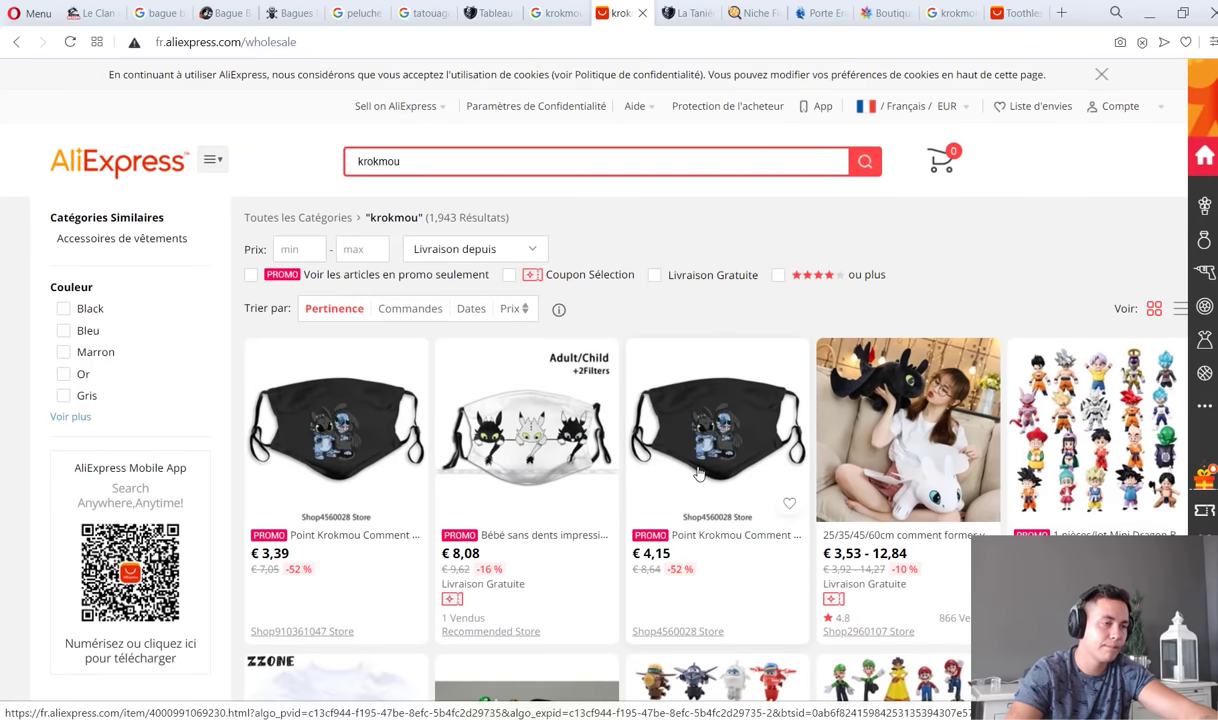
pyautogui.scroll(-20, 362, 402)
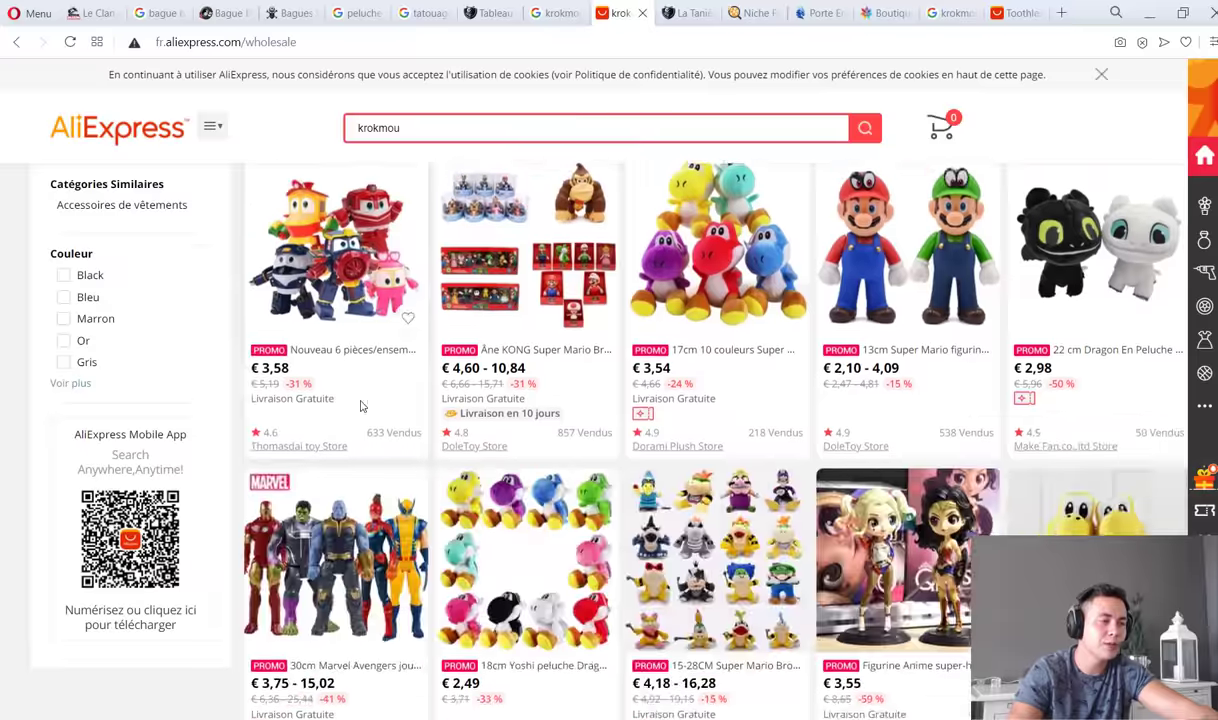
pyautogui.scroll(20, 385, 378)
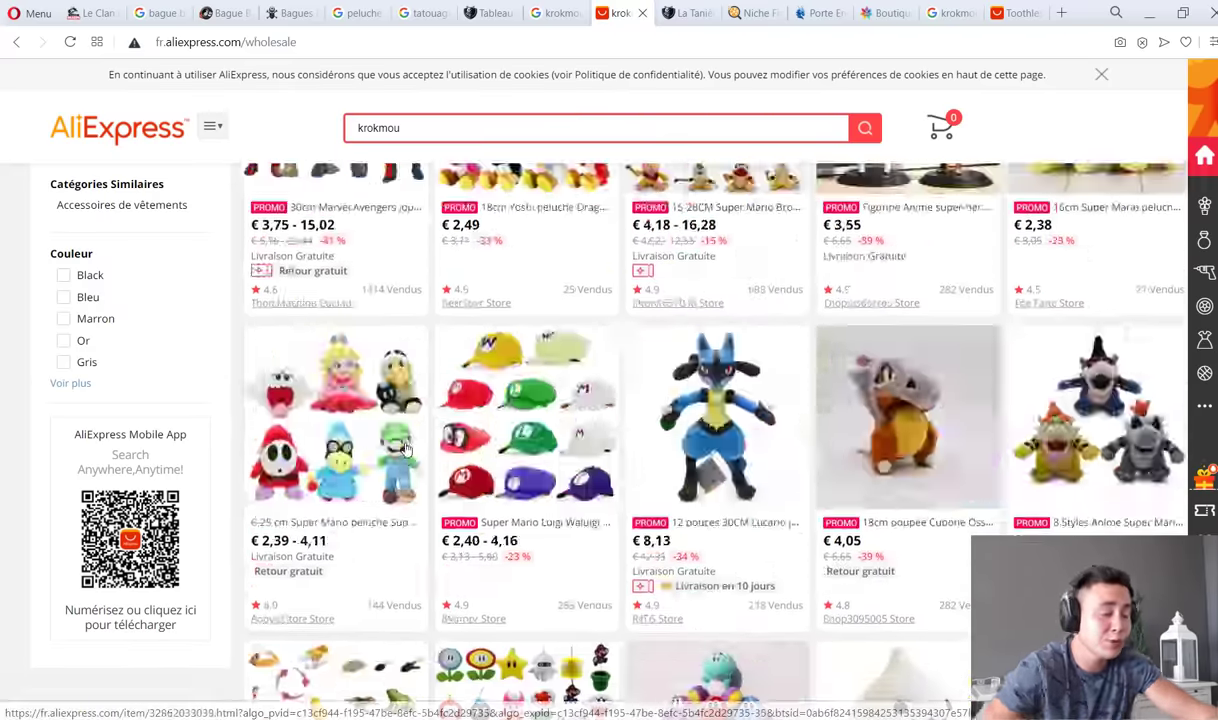
pyautogui.hotkey('ctrl', 'w')
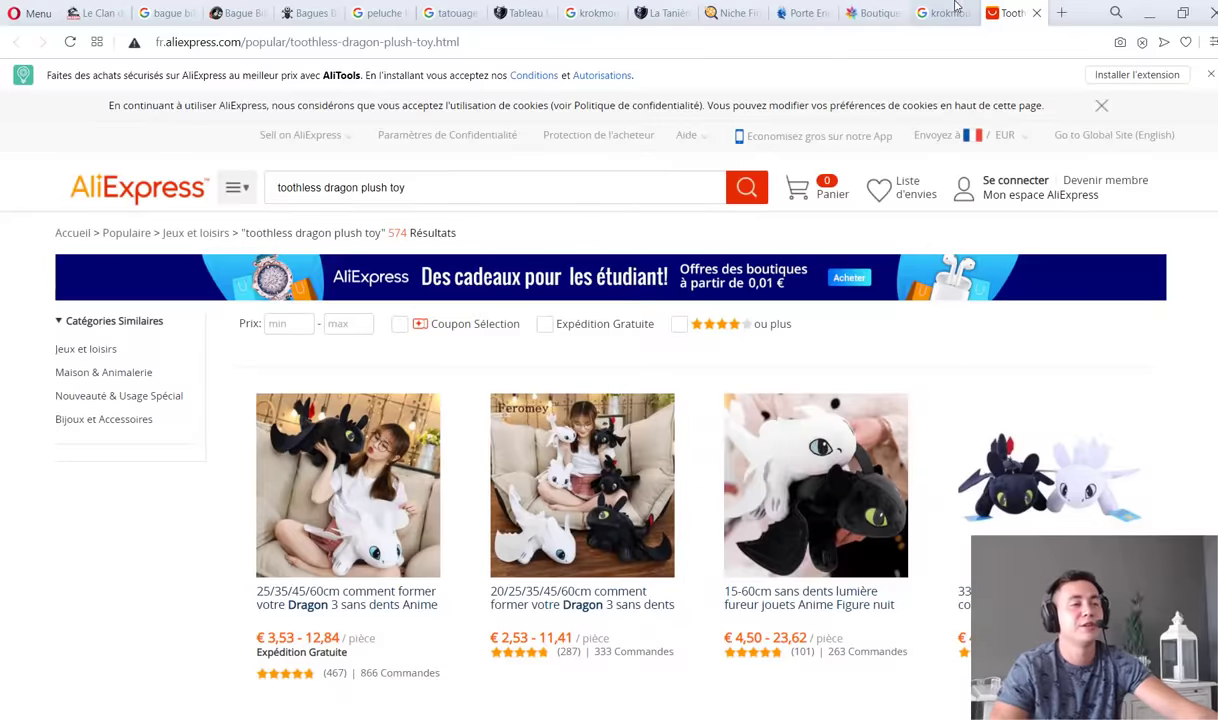
# Close the "krokmou aliexpress" Google results and return to the Niche Finder keyword table for "krokmou".
pyautogui.click(927, 10)
pyautogui.doubleClick(345, 102)
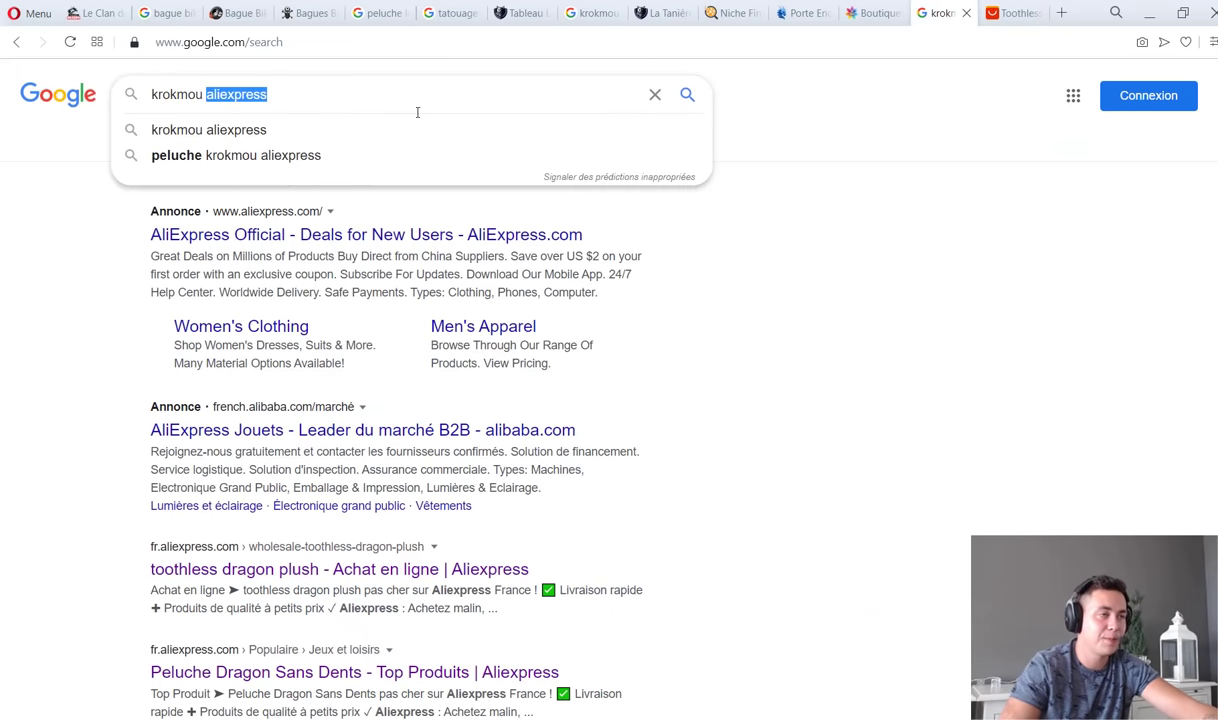
pyautogui.click(966, 12)
pyautogui.click(735, 12)
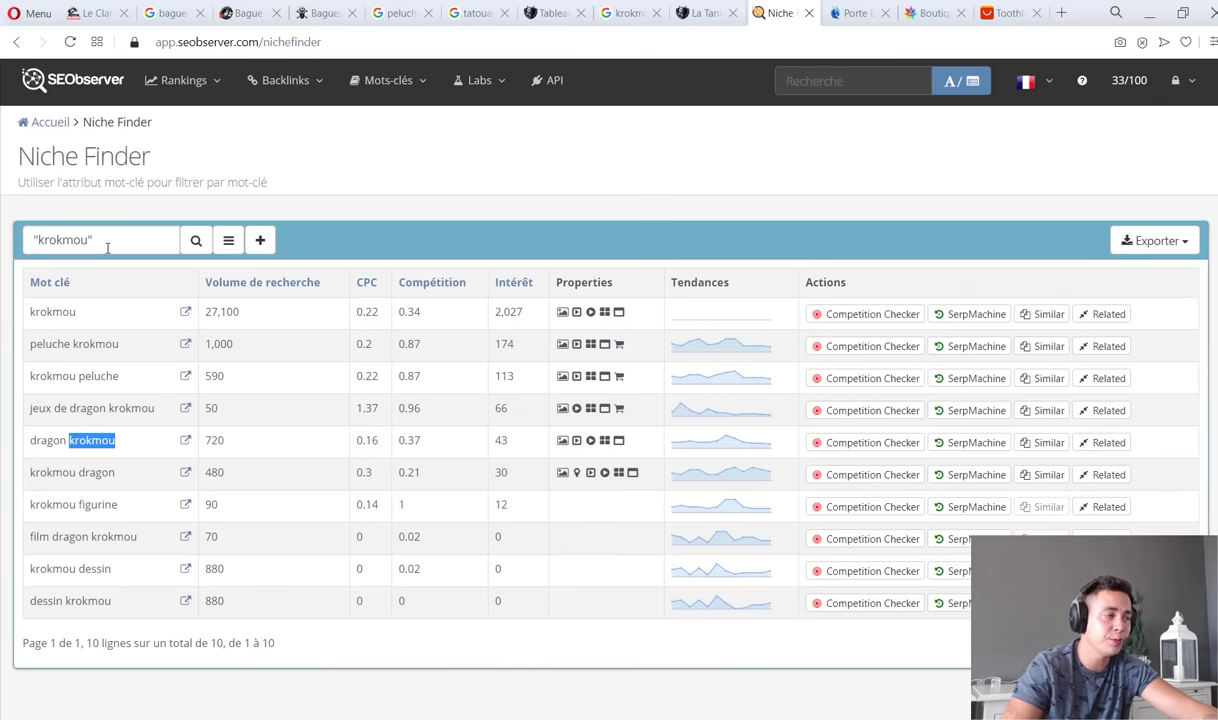
# Review the search volumes of the listed krokmou keywords and highlight the volume of the main keyword "krokmou".
pyautogui.moveTo(247, 602); pyautogui.dragTo(209, 315)
pyautogui.click(207, 312)
pyautogui.doubleClick(207, 312)
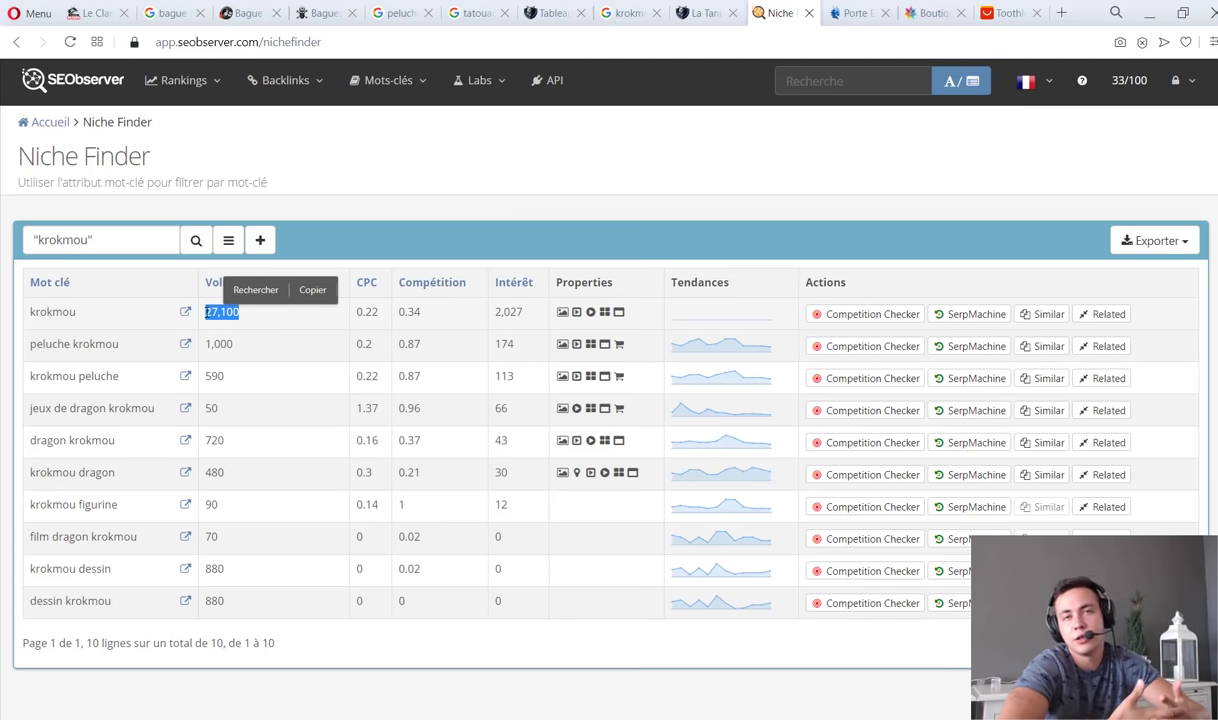
# Search Google for "krokmou peluche", open the dragon-naga.com Krokmou plush page in its own tab, and close the search results.
pyautogui.hotkey('ctrl', 't')
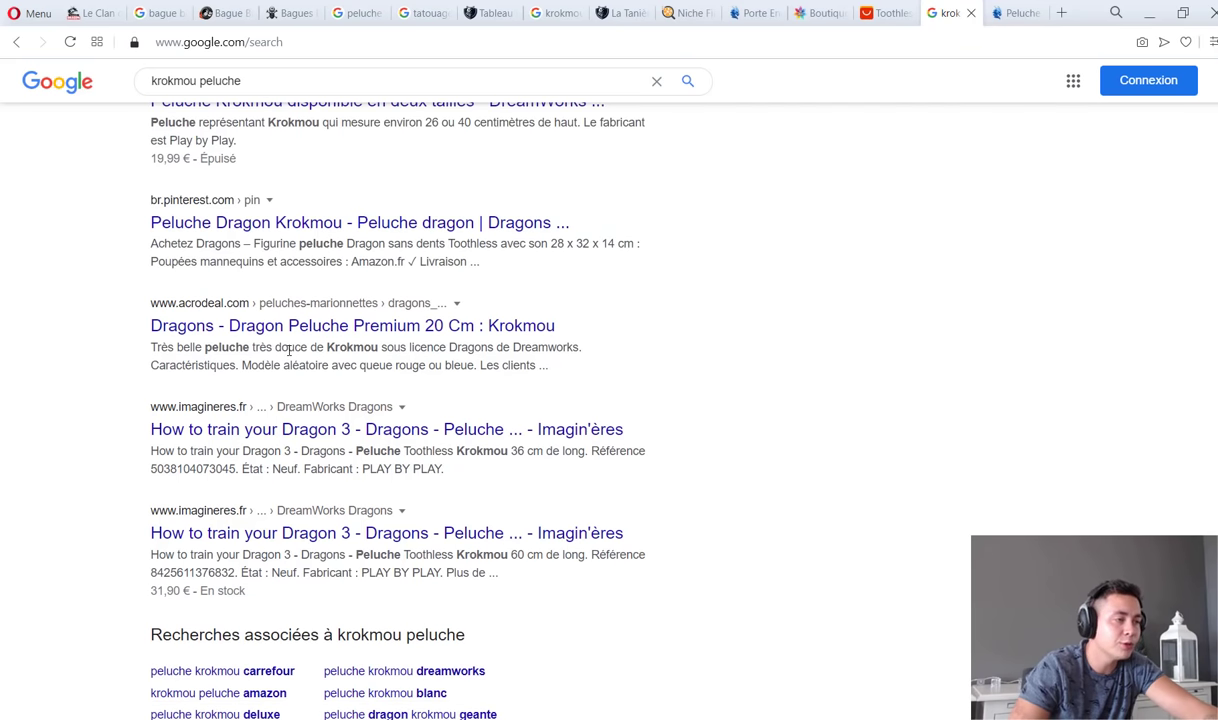
pyautogui.moveTo(295, 347); pyautogui.dragTo(545, 360)
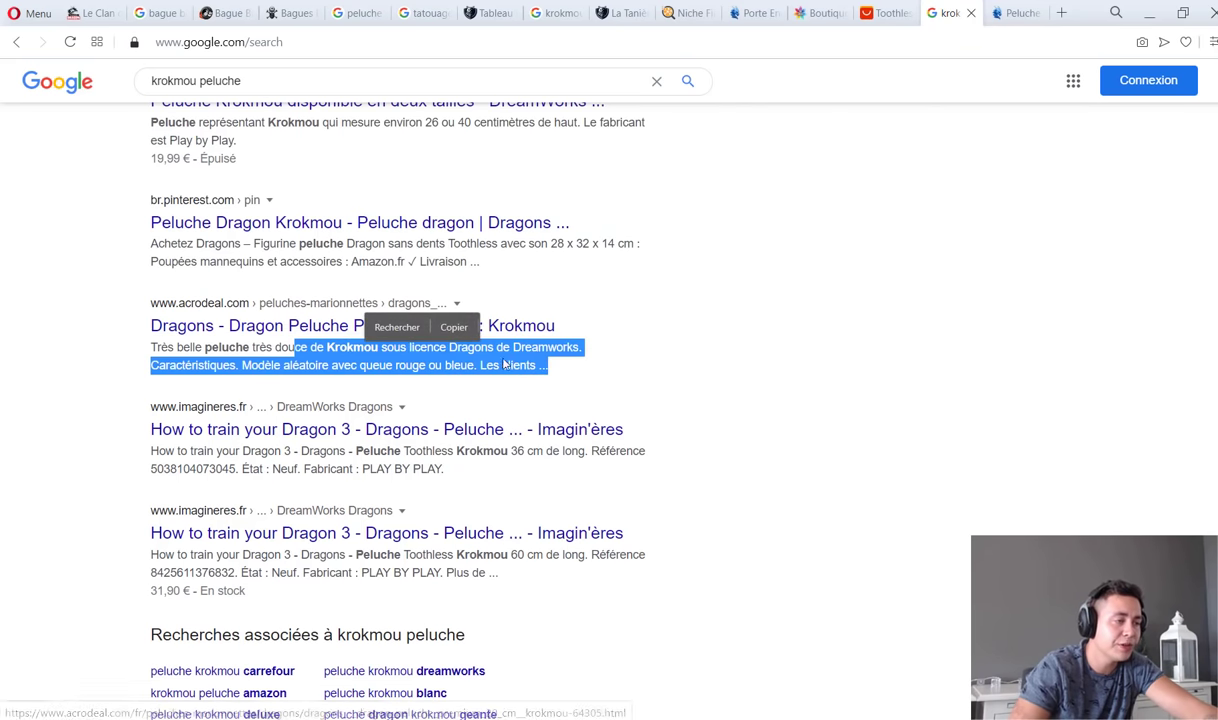
pyautogui.hotkey('ctrl', 'w')
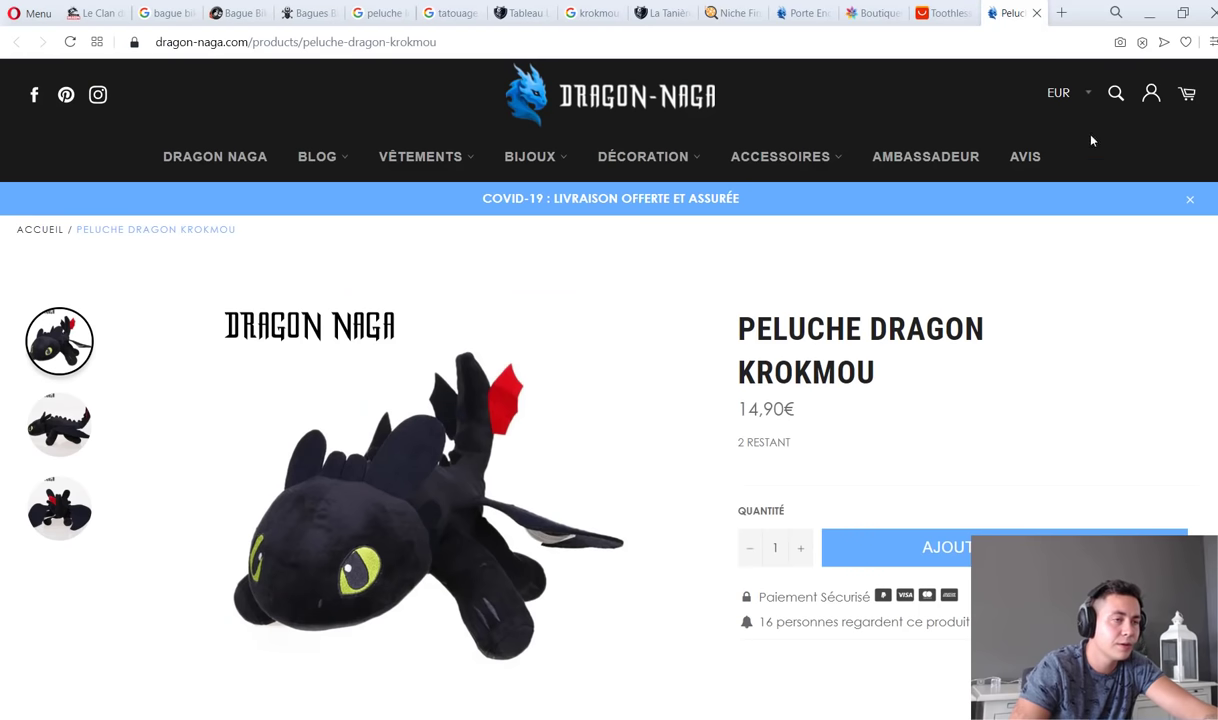
# Examine the Dragon-Naga Krokmou plush page, including its title, price, description and the shop's jewellery category.
pyautogui.moveTo(710, 310); pyautogui.dragTo(924, 367)
pyautogui.click(924, 367)
pyautogui.scroll(-8, 925, 368)
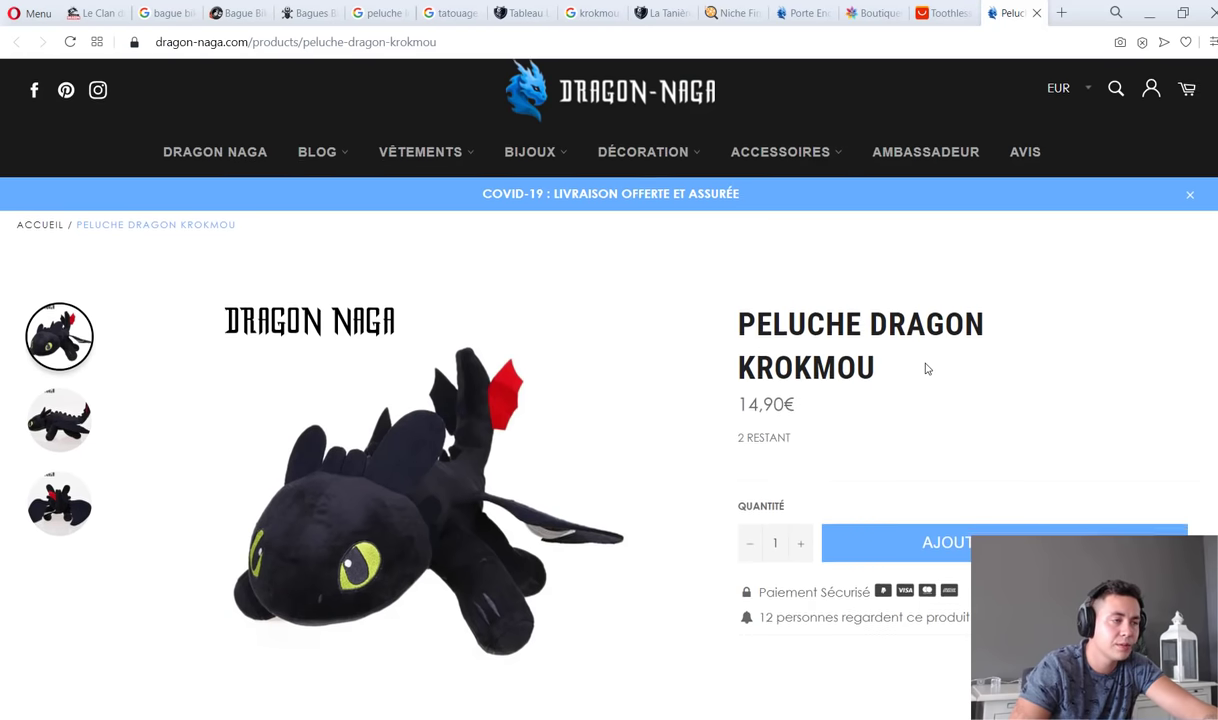
pyautogui.scroll(7, 925, 368)
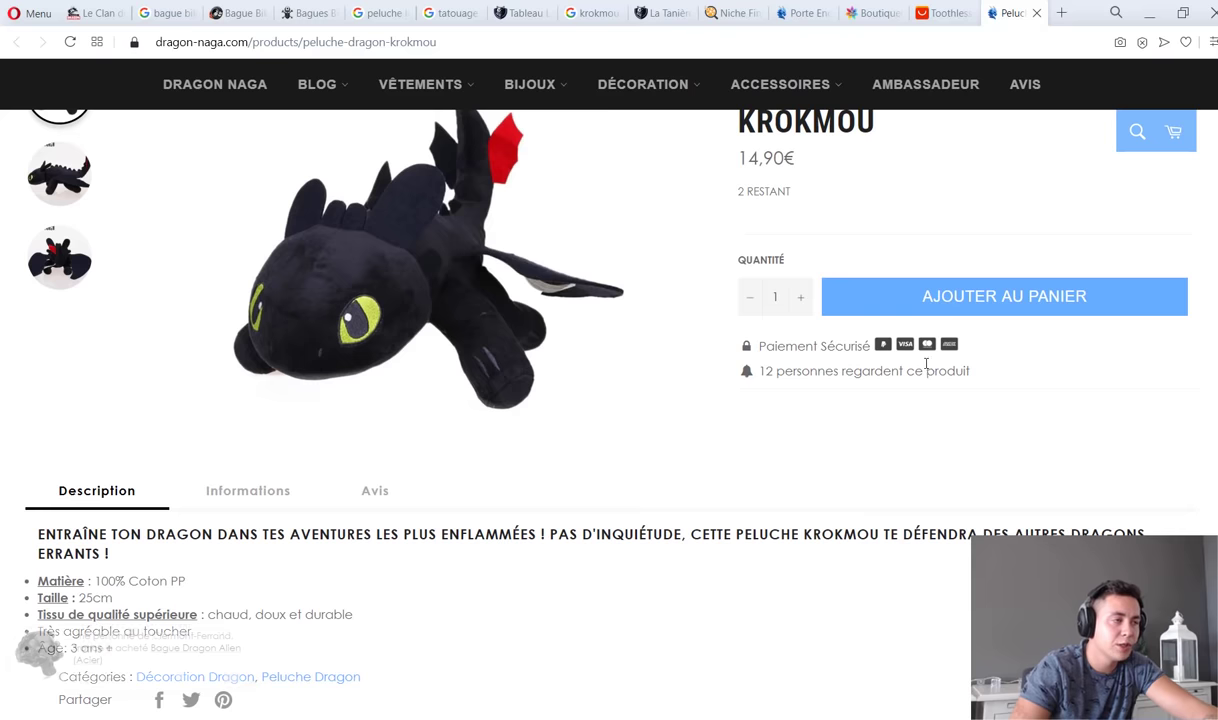
pyautogui.scroll(-1, 697, 644)
pyautogui.scroll(4, 628, 352)
pyautogui.moveTo(531, 160)
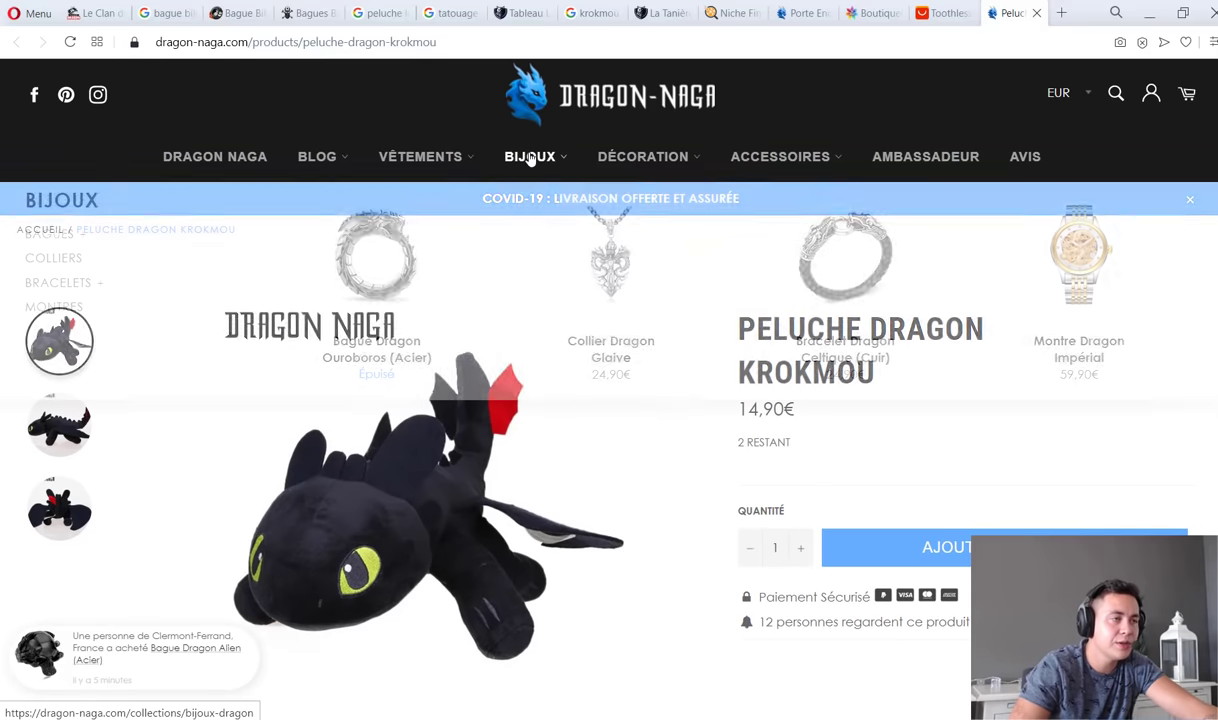